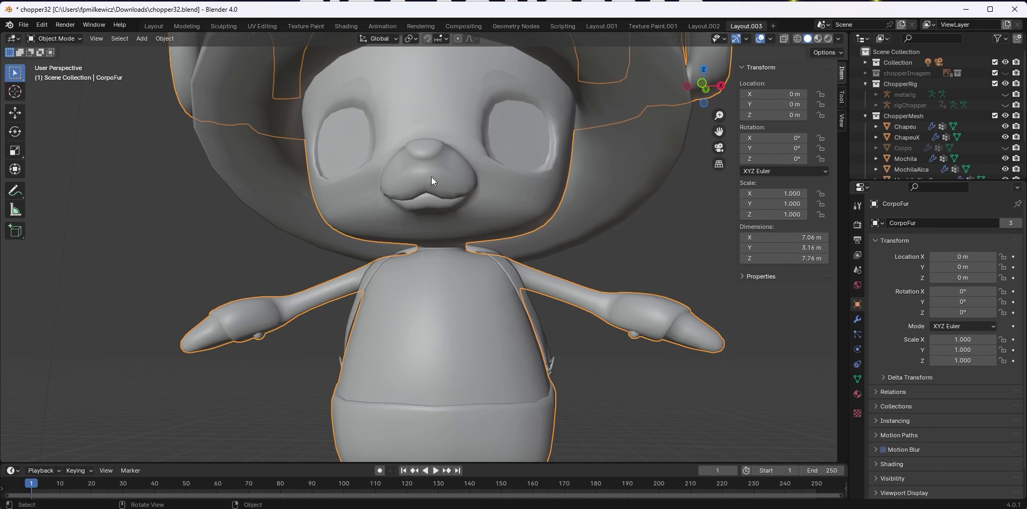
Add a 2 m mesh plane at the world origin beneath the character
{"action": "scroll", "coordinate": [546, 314], "scroll_direction": "down", "scroll_amount": 6}
{"action": "middle_click_drag", "start_coordinate": [546, 313], "coordinate": [472, 424]}
{"action": "left_click", "coordinate": [472, 425]}
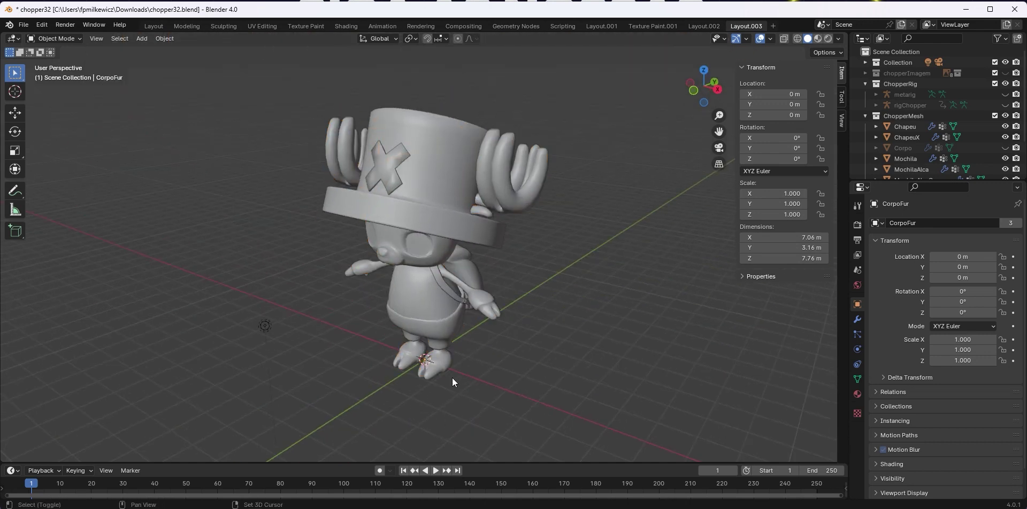
{"action": "key", "text": "shift+a"}
{"action": "mouse_move", "coordinate": [457, 299]}
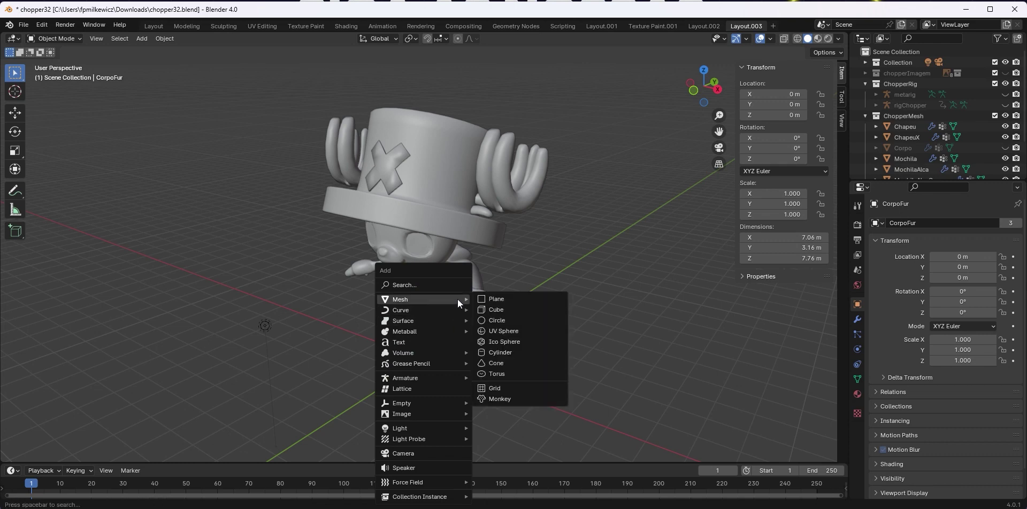
{"action": "left_click", "coordinate": [503, 303]}
{"action": "middle_click_drag", "start_coordinate": [493, 346], "coordinate": [473, 340]}
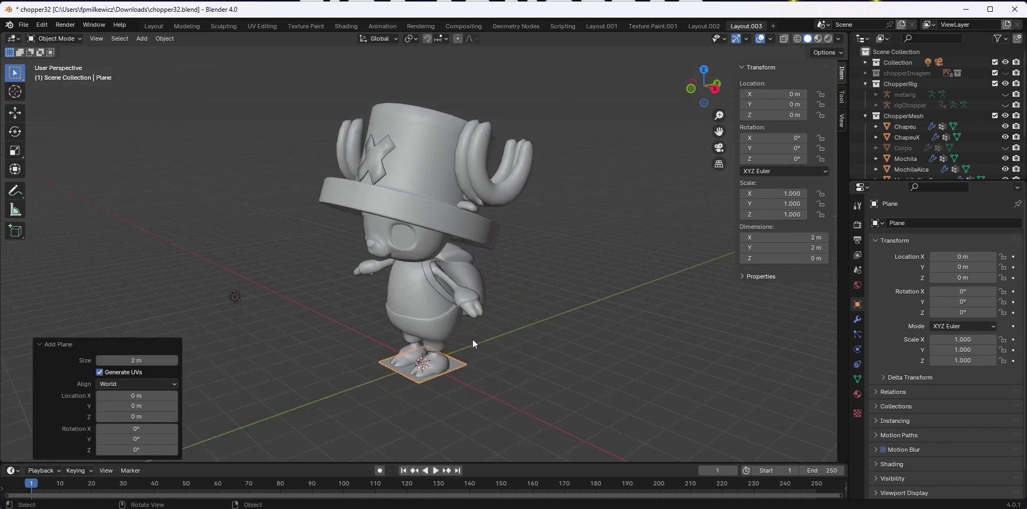
Rotate the plane's geometry 90° upright in side view and move it about -3.63 m in Y and 3.68 m in Z, in front of the character
{"action": "key", "text": "Tab"}
{"action": "key", "text": "KP_3"}
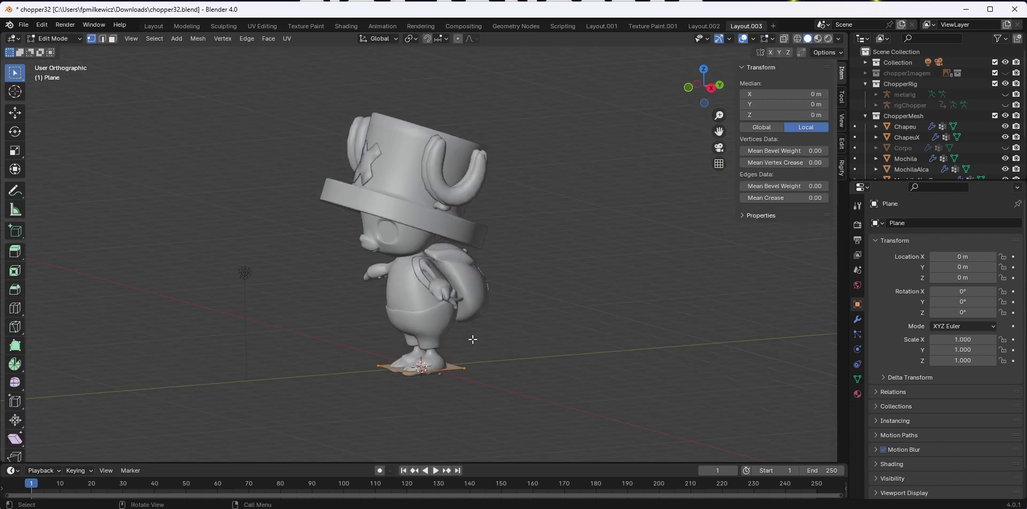
{"action": "type", "text": "r"}
{"action": "type", "text": "90"}
{"action": "key", "text": "Return"}
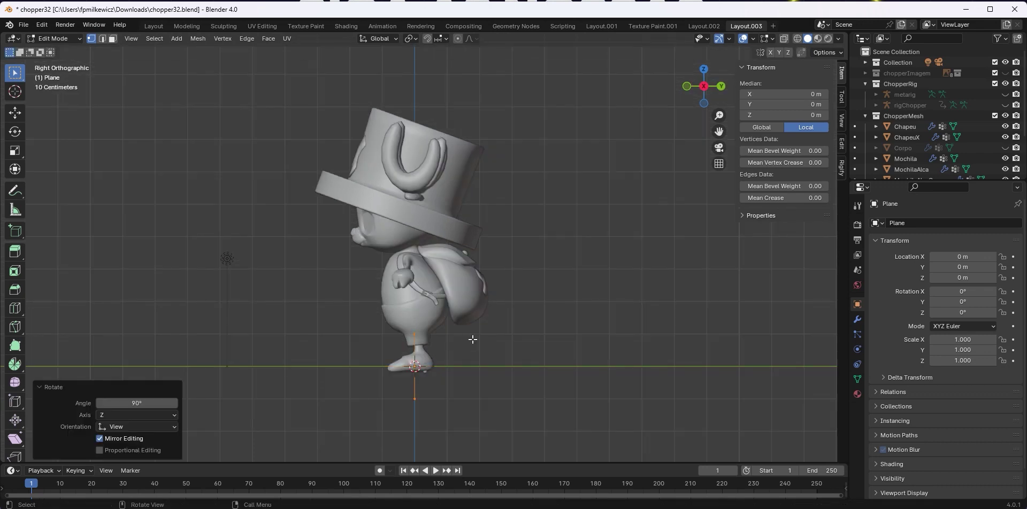
{"action": "key", "text": "g"}
{"action": "left_click", "coordinate": [388, 276]}
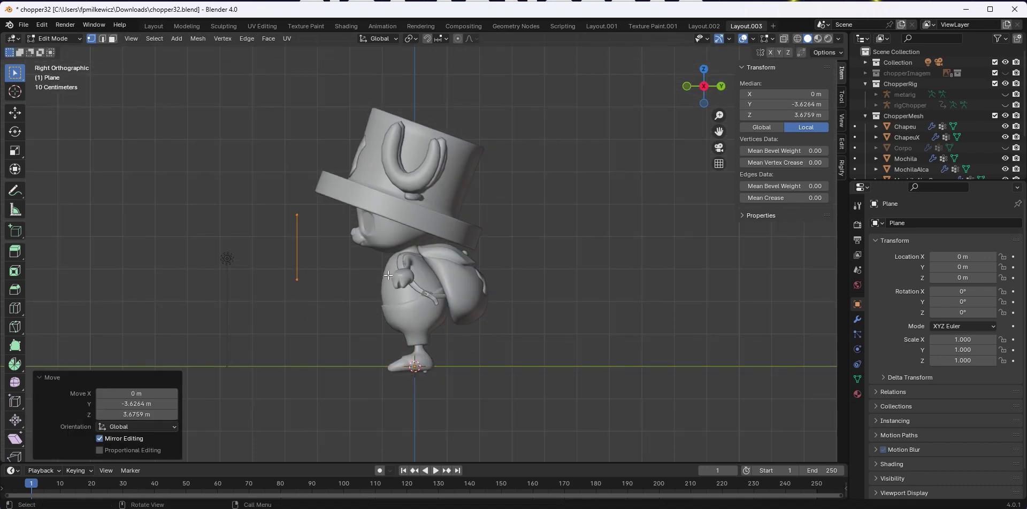
Turn on the Face Orientation overlay and inspect which way the plane faces
{"action": "key", "text": "KP_1"}
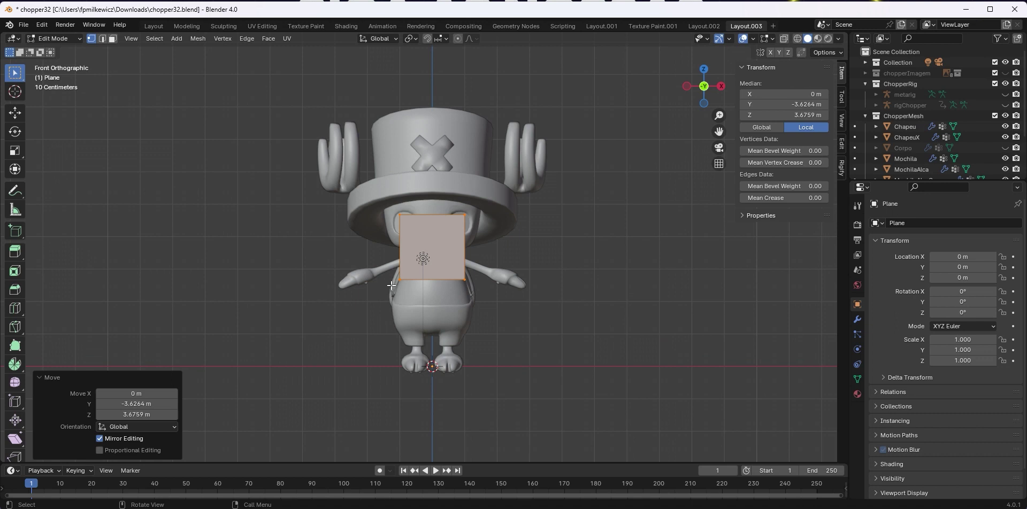
{"action": "left_click", "coordinate": [756, 40]}
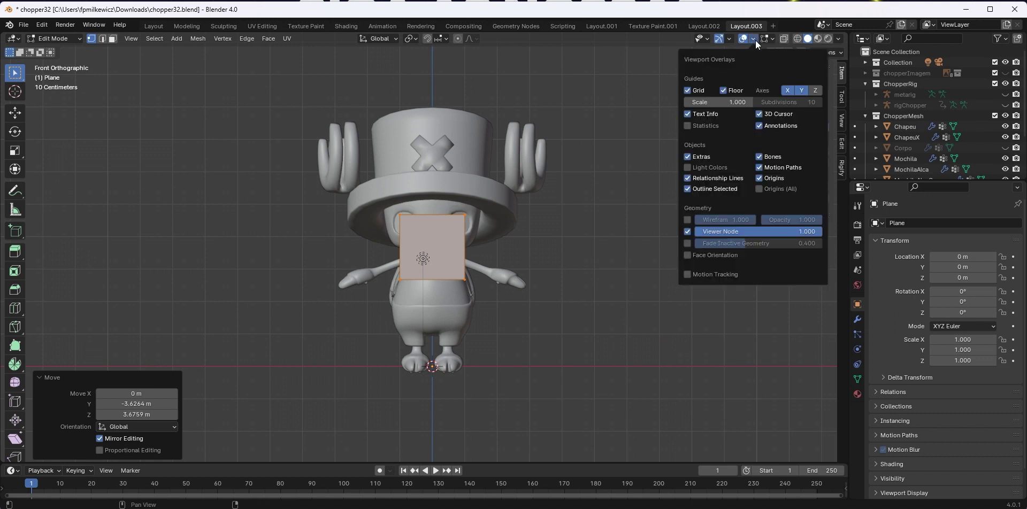
{"action": "left_click", "coordinate": [692, 256]}
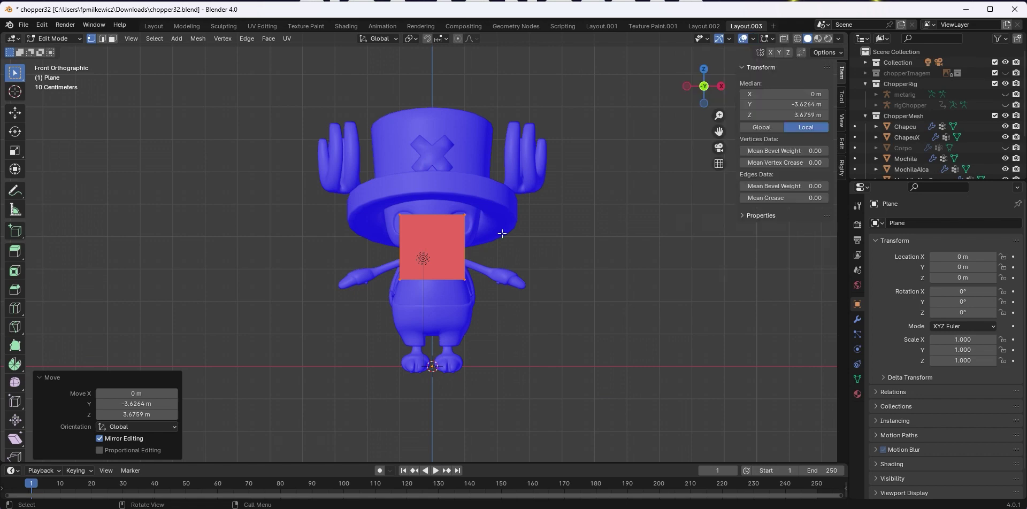
{"action": "middle_click_drag", "start_coordinate": [589, 252], "coordinate": [303, 229]}
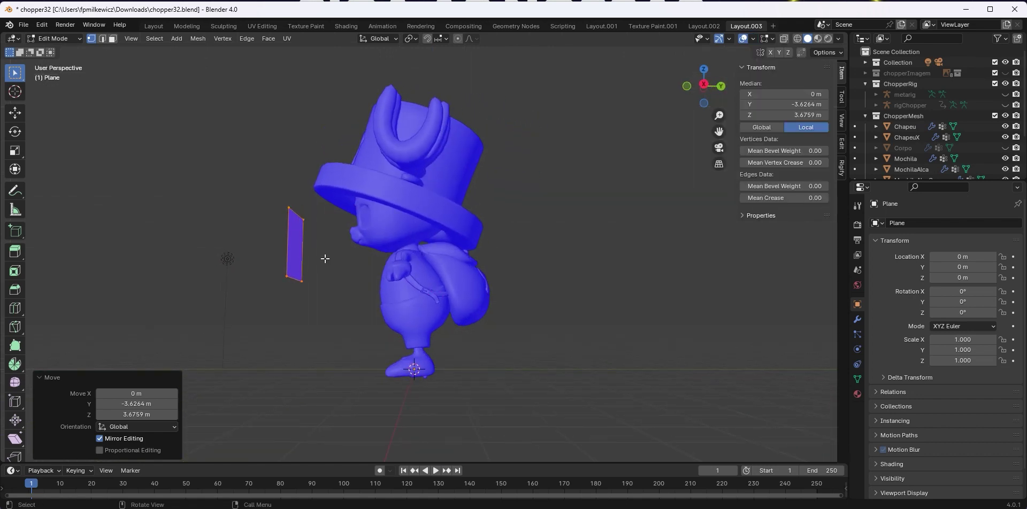
Rotate the plane's geometry 180° in side view to turn its front side forward
{"action": "key", "text": "KP_3"}
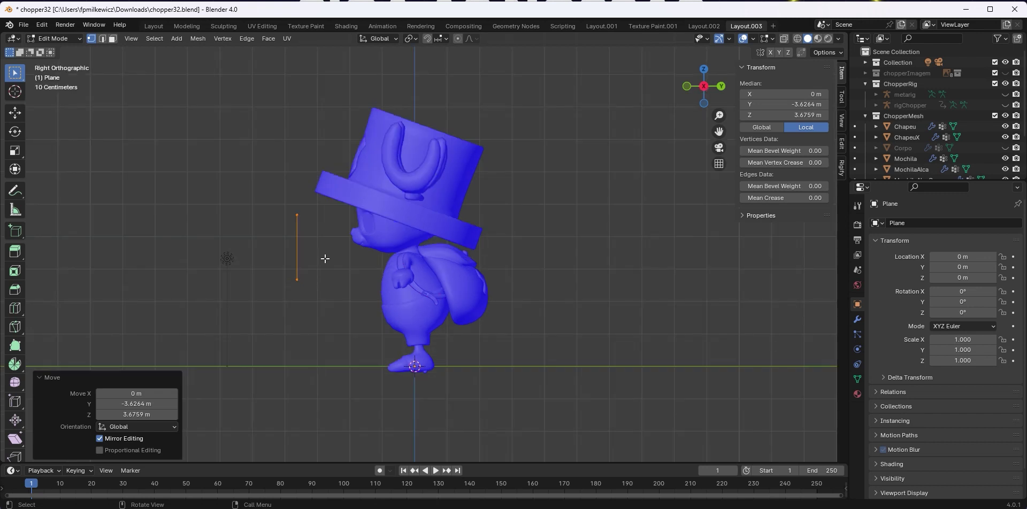
{"action": "type", "text": "r180"}
{"action": "key", "text": "Return"}
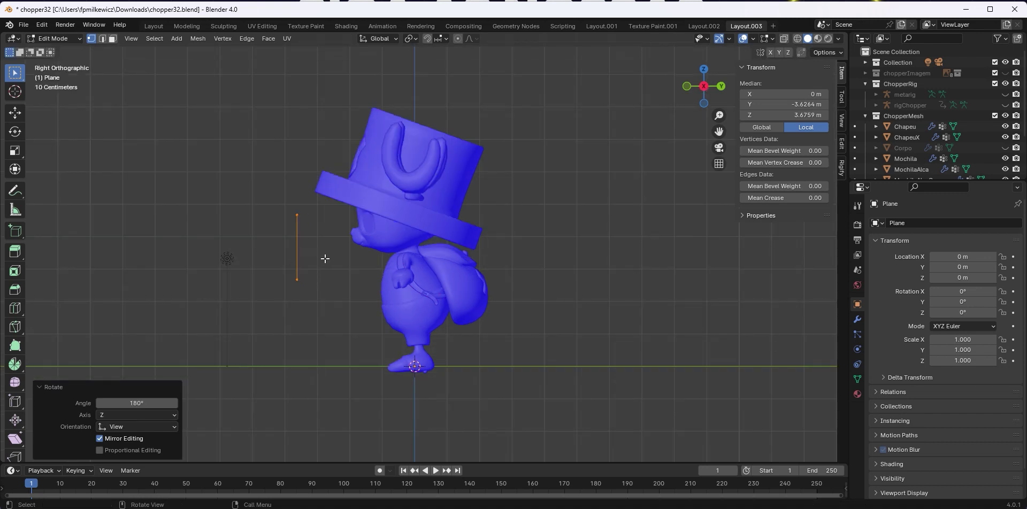
Scale the plane along Z by about 0.238 to form a low horizontal strip
{"action": "key", "text": "KP_1"}
{"action": "scroll", "coordinate": [498, 263], "scroll_direction": "up", "scroll_amount": 4}
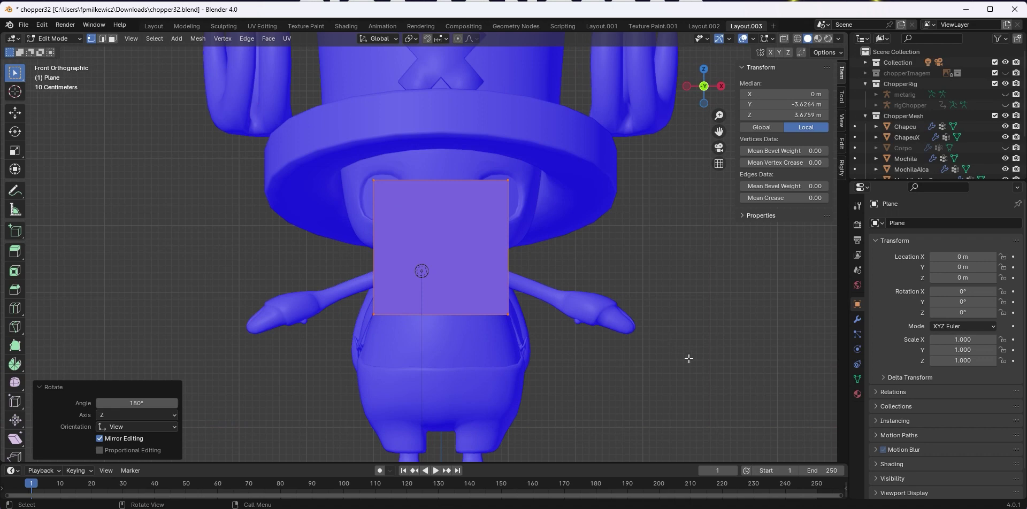
{"action": "key", "text": "s"}
{"action": "key", "text": "z"}
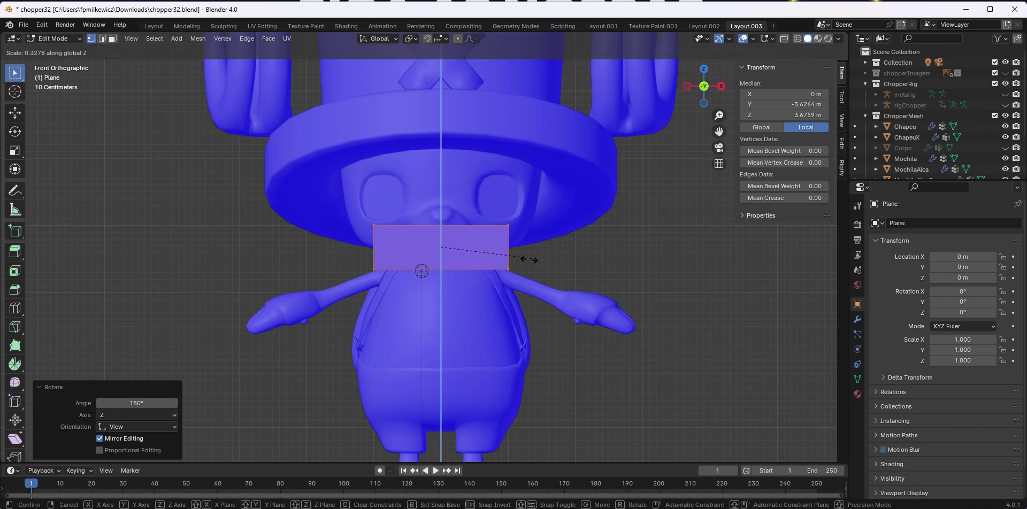
{"action": "left_click", "coordinate": [506, 263]}
Add one centred vertical loop cut to the strip with a slide factor of 0
{"action": "key", "text": "ctrl+r"}
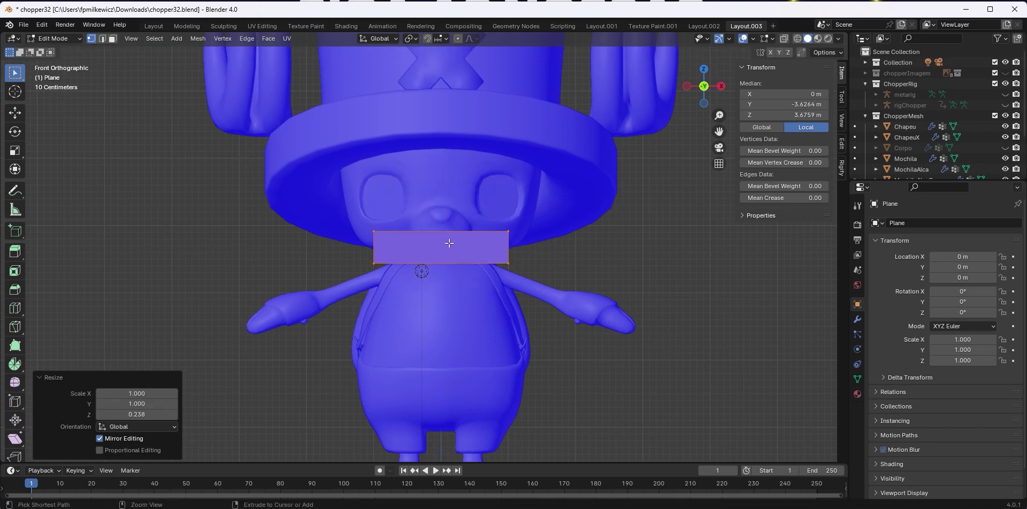
{"action": "left_click", "coordinate": [448, 242]}
{"action": "left_click", "coordinate": [447, 243]}
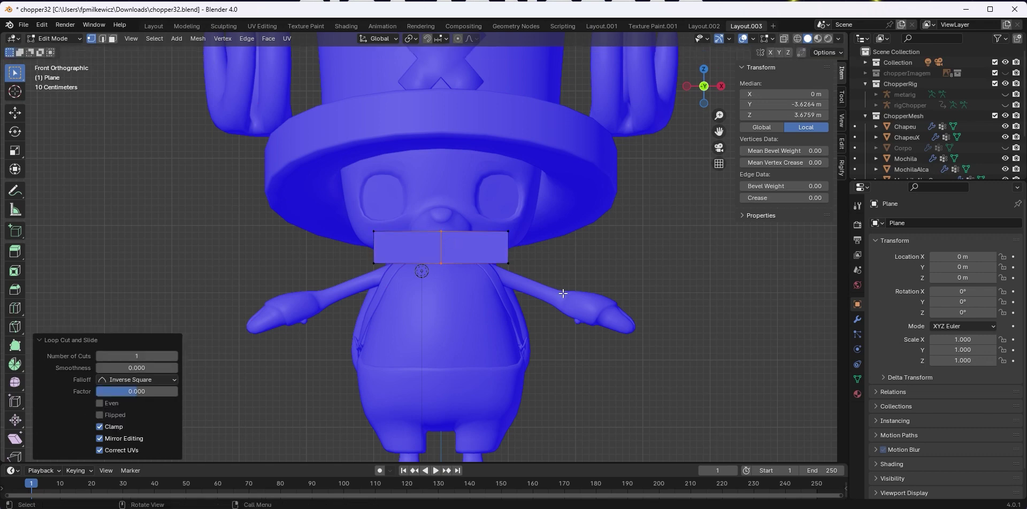
Scale the whole strip down uniformly by about 0.294, and again by about 0.818, to suit the character's mouth
{"action": "middle_click_drag", "start_coordinate": [602, 306], "coordinate": [620, 386]}
{"action": "key", "text": "a"}
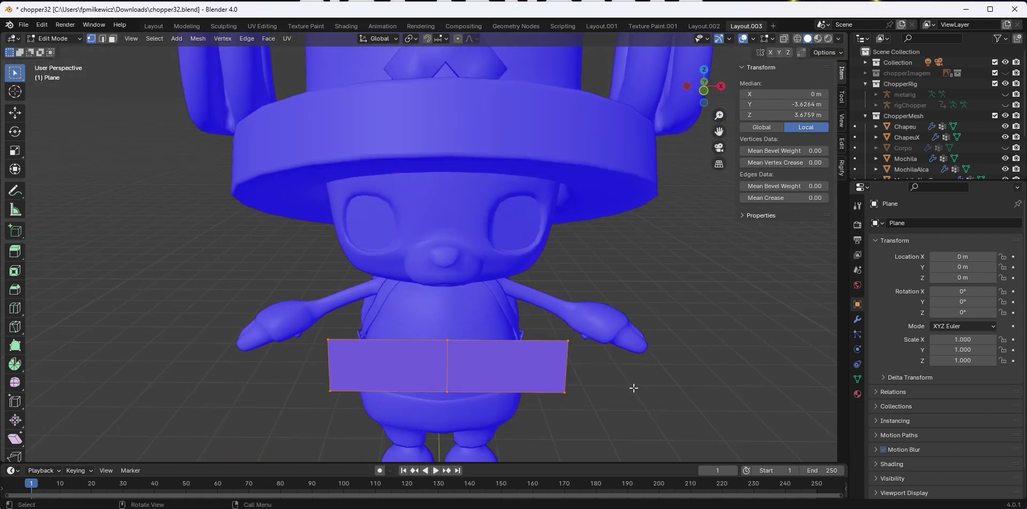
{"action": "key", "text": "s"}
{"action": "left_click", "coordinate": [505, 390]}
{"action": "middle_click_drag", "start_coordinate": [505, 390], "coordinate": [519, 300], "text": "shift"}
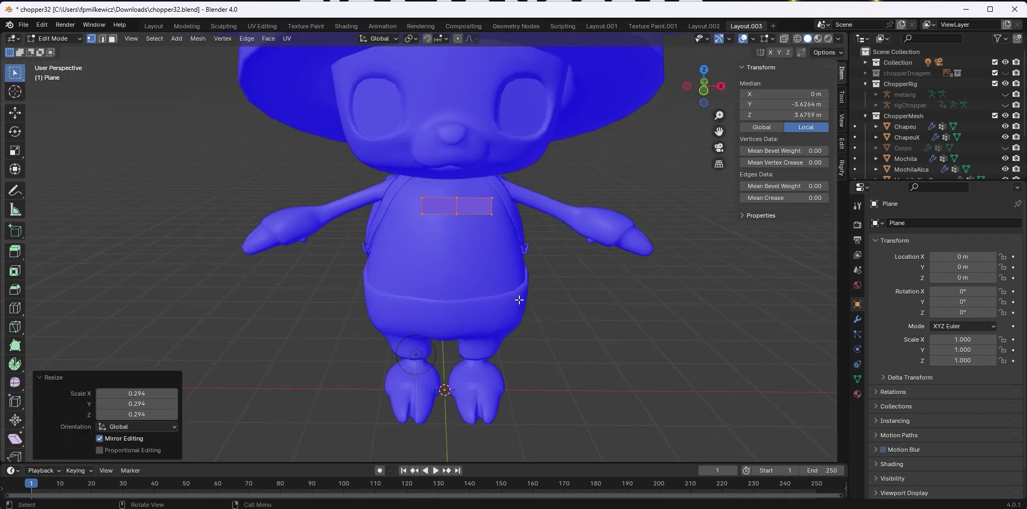
{"action": "key", "text": "KP_1"}
{"action": "scroll", "coordinate": [519, 300], "scroll_direction": "up", "scroll_amount": 6}
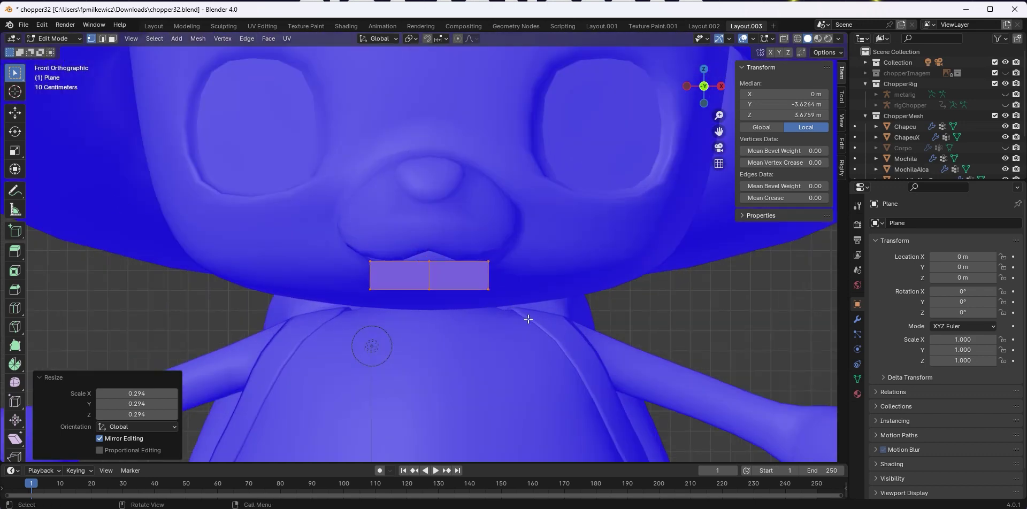
{"action": "key", "text": "s"}
{"action": "left_click", "coordinate": [554, 351]}
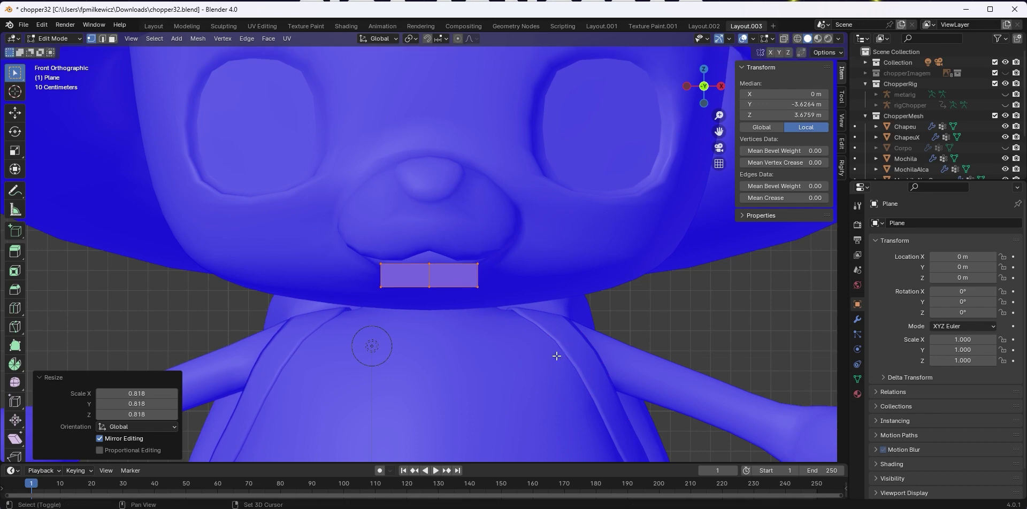
Delete the two vertices at the strip's negative-X end, leaving only the half on the positive-X side
{"action": "scroll", "coordinate": [538, 314], "scroll_direction": "up", "scroll_amount": 1}
{"action": "scroll", "coordinate": [538, 314], "scroll_direction": "up", "scroll_amount": 1}
{"action": "left_click_drag", "start_coordinate": [519, 282], "coordinate": [459, 187]}
{"action": "left_click_drag", "start_coordinate": [286, 184], "coordinate": [345, 285]}
{"action": "key", "text": "x"}
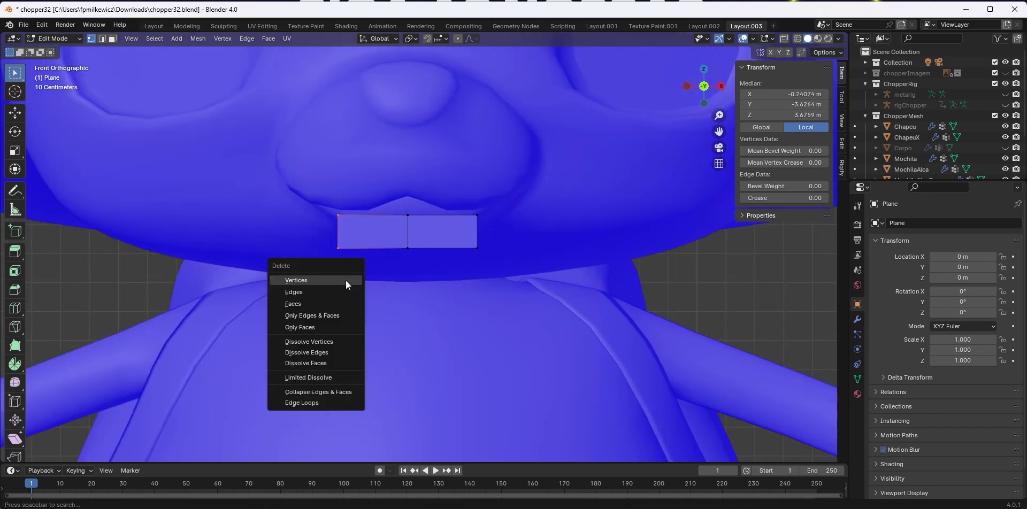
{"action": "left_click", "coordinate": [345, 281]}
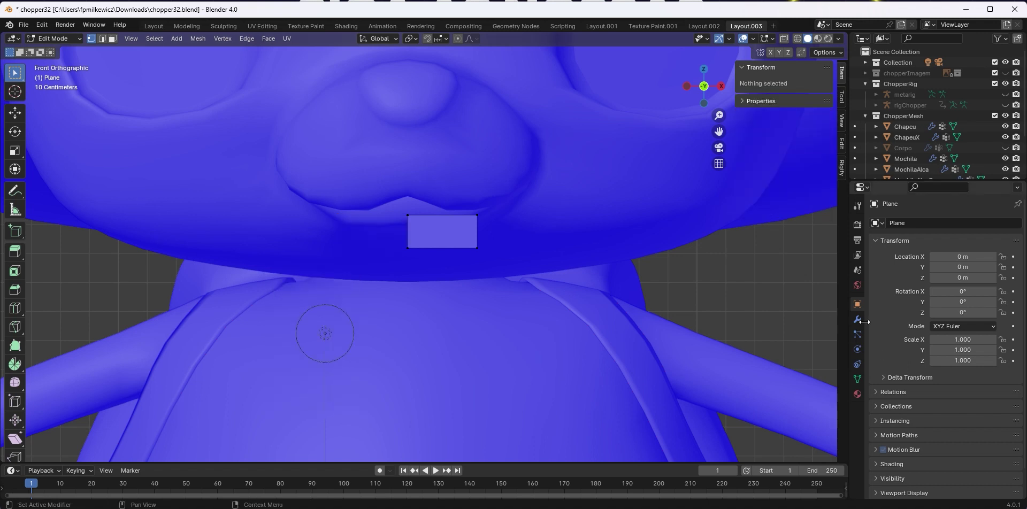
Add a Mirror modifier on the X axis to the half strip
{"action": "left_click", "coordinate": [859, 320]}
{"action": "left_click", "coordinate": [923, 226]}
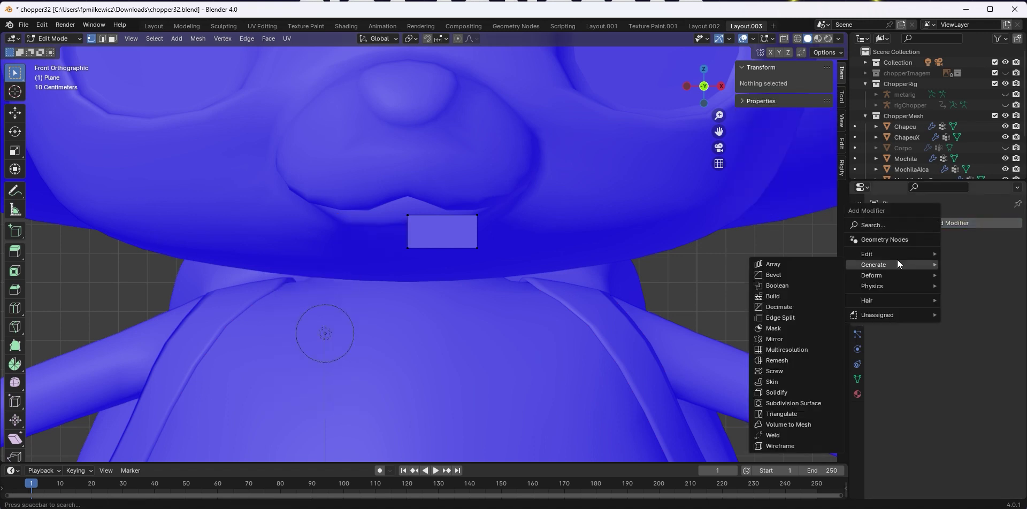
{"action": "mouse_move", "coordinate": [886, 265]}
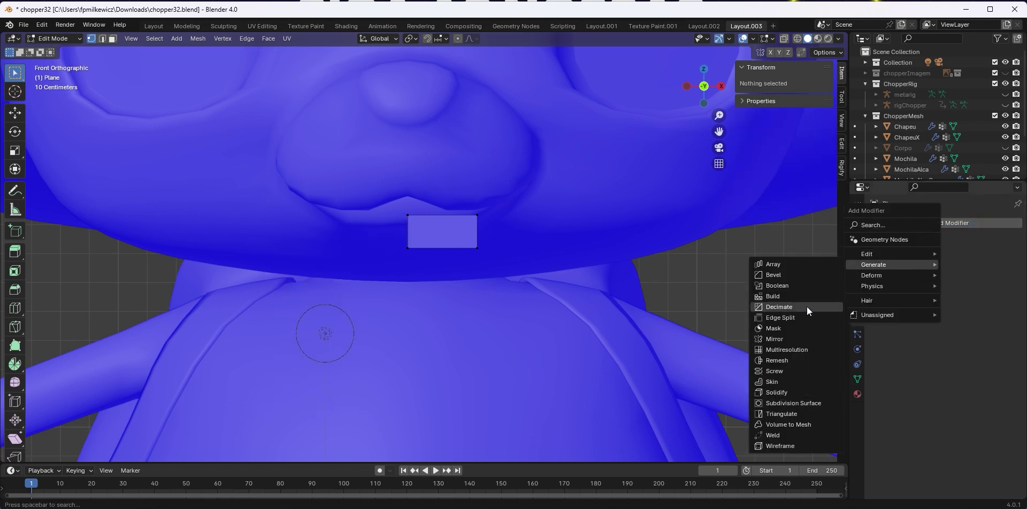
{"action": "left_click", "coordinate": [782, 339]}
Extrude the strip's outer vertical edge by about 0.21 m in X, 0.17 m in Y and 0.05 m in Z
{"action": "middle_click_drag", "start_coordinate": [482, 223], "coordinate": [449, 252]}
{"action": "scroll", "coordinate": [449, 252], "scroll_direction": "down", "scroll_amount": 3}
{"action": "key", "text": "2"}
{"action": "left_click", "coordinate": [320, 232]}
{"action": "middle_click_drag", "start_coordinate": [320, 232], "coordinate": [412, 321]}
{"action": "middle_click_drag", "start_coordinate": [423, 394], "coordinate": [416, 365], "text": "shift"}
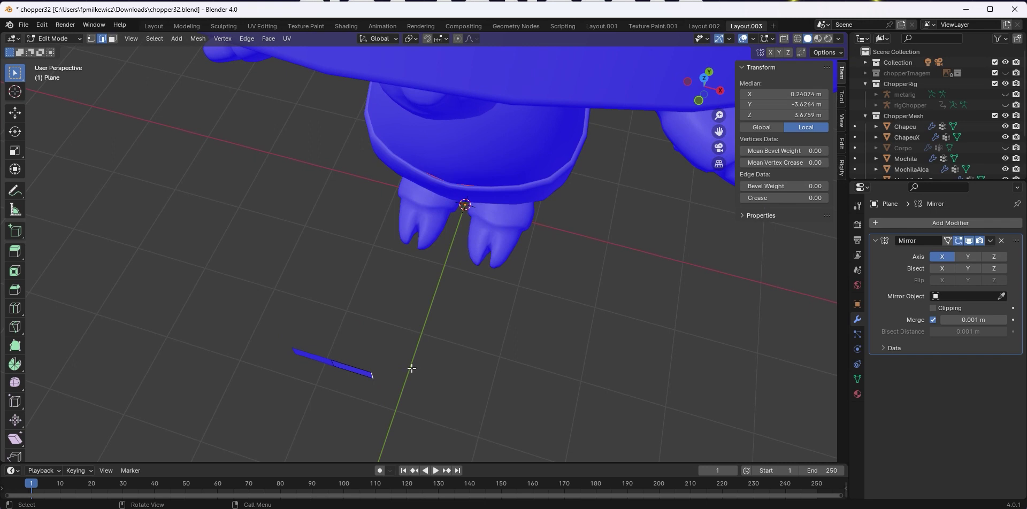
{"action": "scroll", "coordinate": [412, 368], "scroll_direction": "up", "scroll_amount": 2}
{"action": "key", "text": "e"}
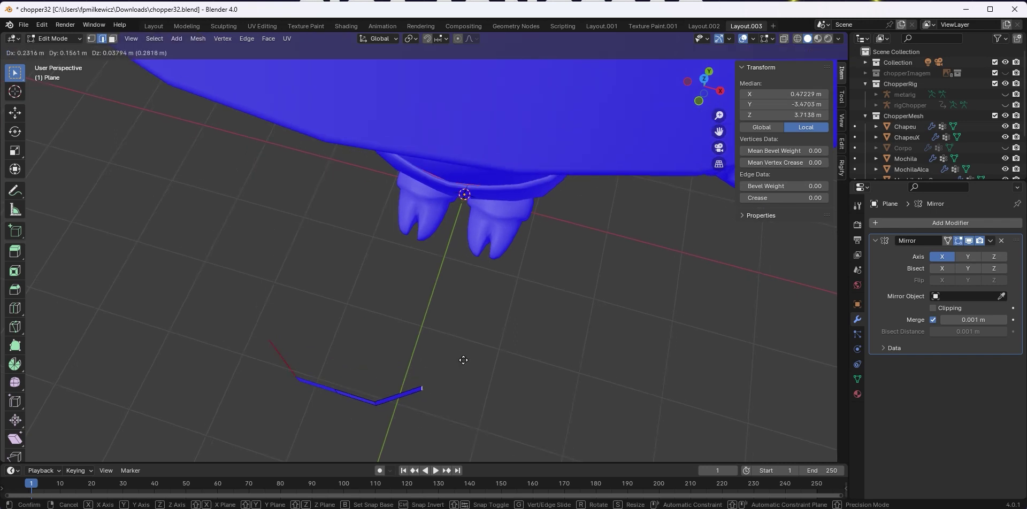
{"action": "left_click", "coordinate": [458, 356]}
Bevel the strip's vertical corner edge with 5 segments and a width of about 0.168 m
{"action": "middle_click_drag", "start_coordinate": [459, 356], "coordinate": [437, 296]}
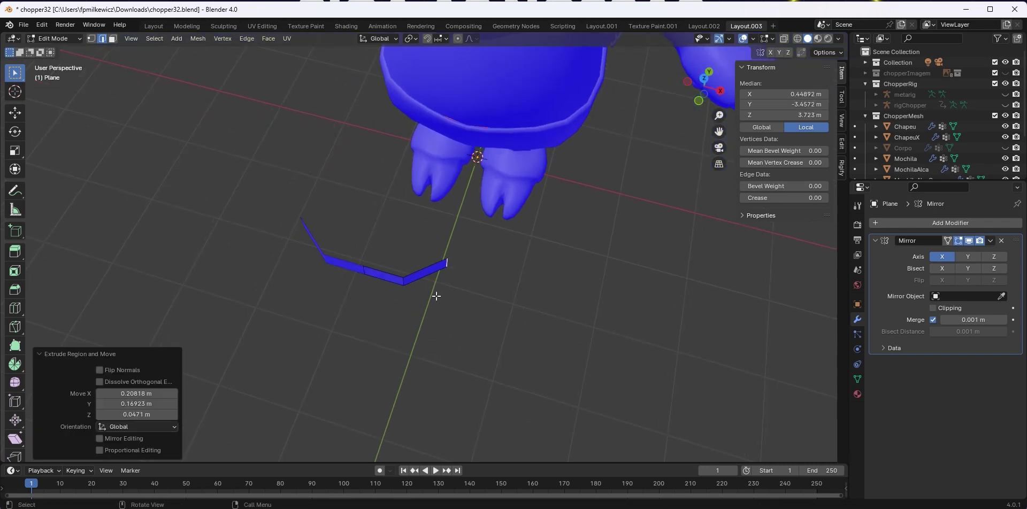
{"action": "left_click", "coordinate": [406, 279]}
{"action": "key", "text": "ctrl+b"}
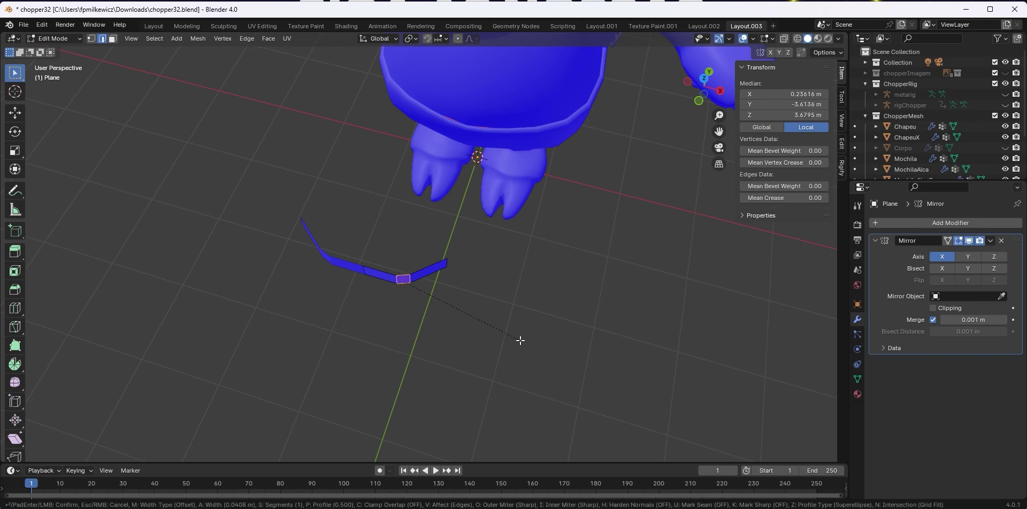
{"action": "scroll", "coordinate": [524, 342], "scroll_direction": "up", "scroll_amount": 2}
{"action": "scroll", "coordinate": [532, 347], "scroll_direction": "up", "scroll_amount": 1}
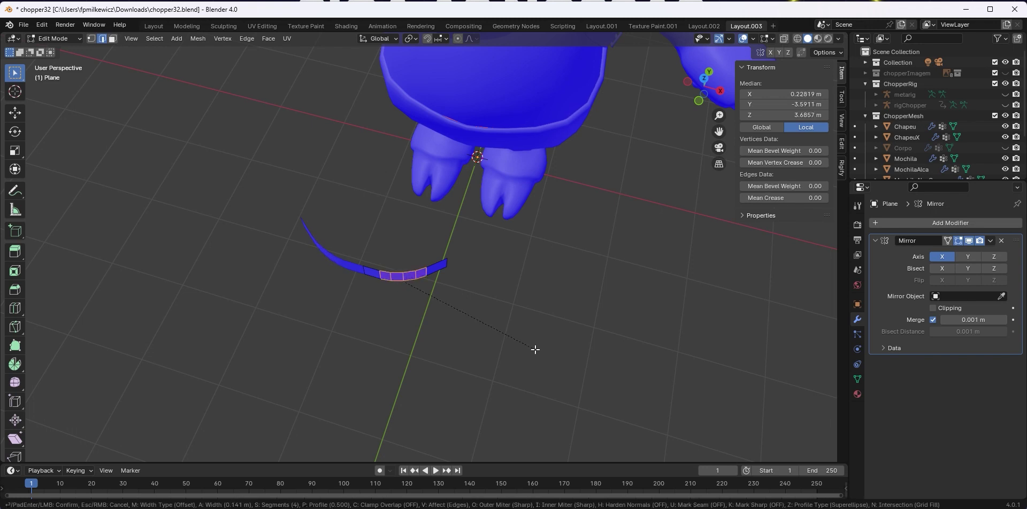
{"action": "scroll", "coordinate": [536, 350], "scroll_direction": "down", "scroll_amount": 2}
{"action": "scroll", "coordinate": [536, 349], "scroll_direction": "up", "scroll_amount": 2}
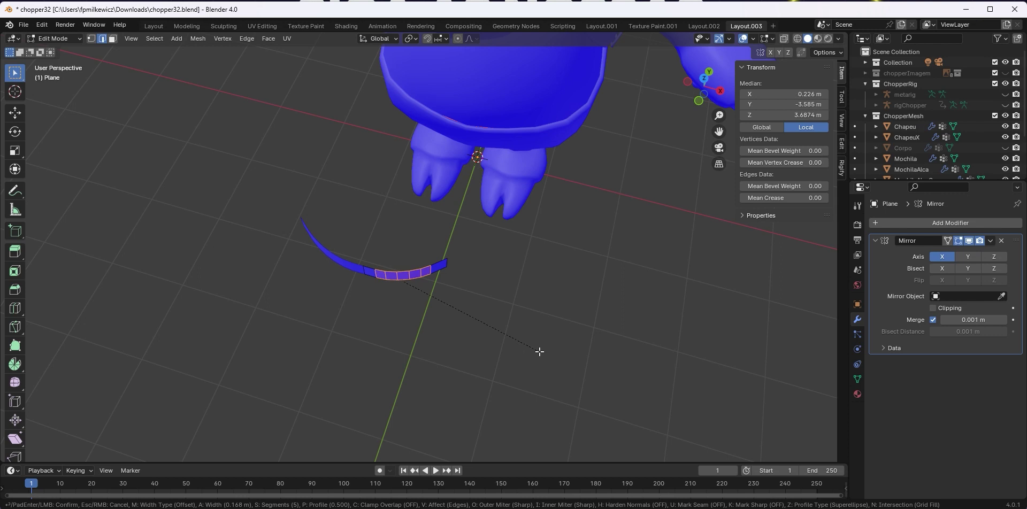
{"action": "left_click", "coordinate": [538, 351]}
Move the strip's outer end vertices about -0.175 m in X and 0.014 m in Y using connected, smooth proportional editing of size about 0.386
{"action": "middle_click_drag", "start_coordinate": [476, 301], "coordinate": [493, 326]}
{"action": "key", "text": "1"}
{"action": "left_click", "coordinate": [491, 313]}
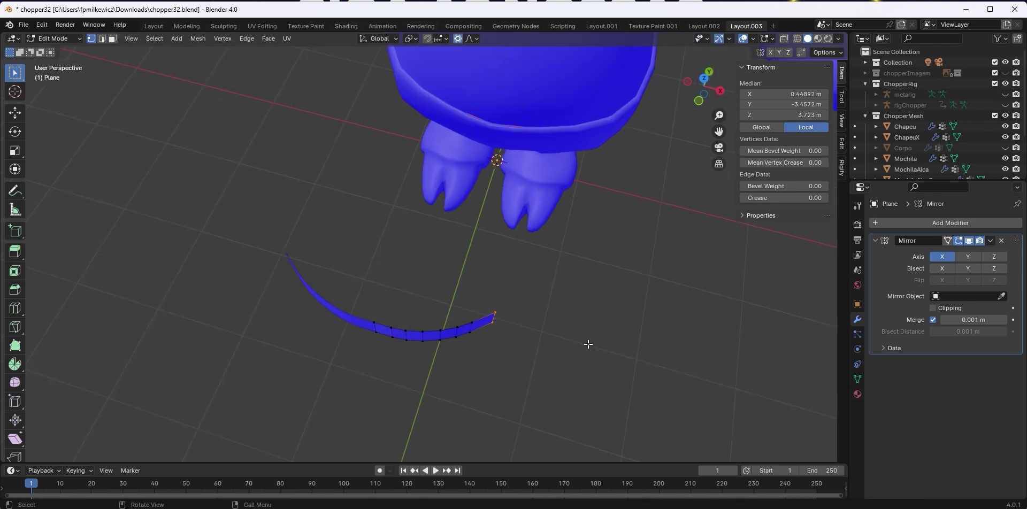
{"action": "key", "text": "KP_7"}
{"action": "key", "text": "g"}
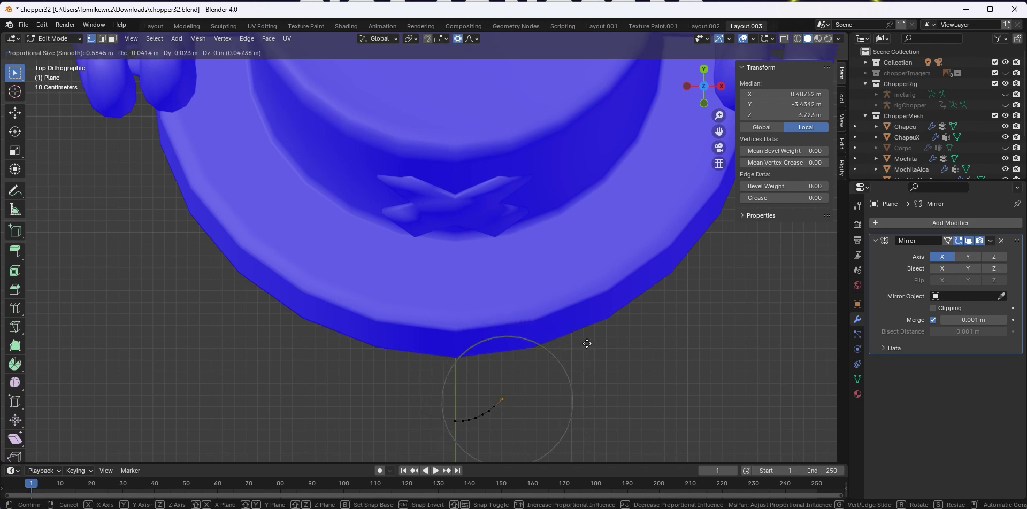
{"action": "scroll", "coordinate": [581, 343], "scroll_direction": "up", "scroll_amount": 3}
{"action": "scroll", "coordinate": [580, 342], "scroll_direction": "up", "scroll_amount": 1}
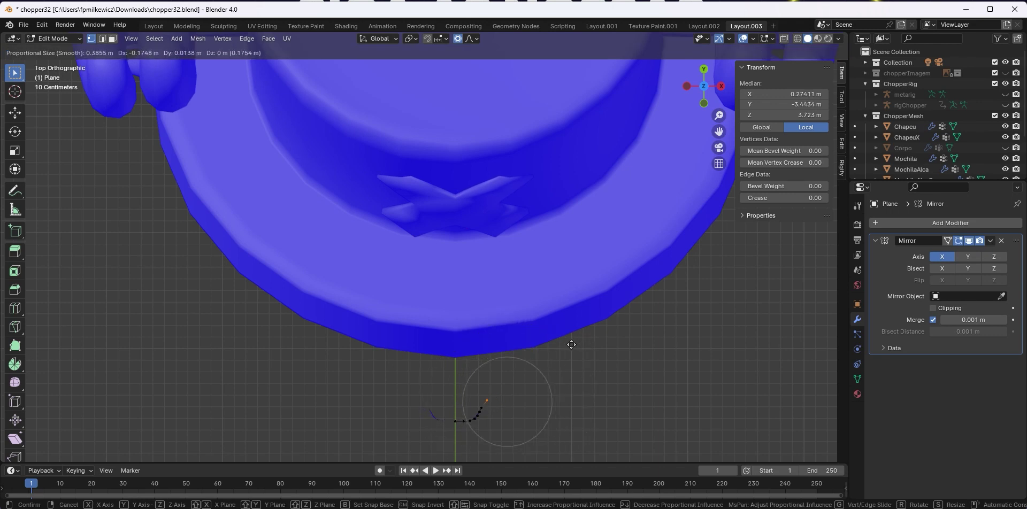
{"action": "left_click", "coordinate": [572, 345]}
Lower the strip's outer end vertices about 0.024 m in Z and -0.005 m in Y using smooth proportional editing of size about 0.164
{"action": "middle_click_drag", "start_coordinate": [572, 346], "coordinate": [538, 356]}
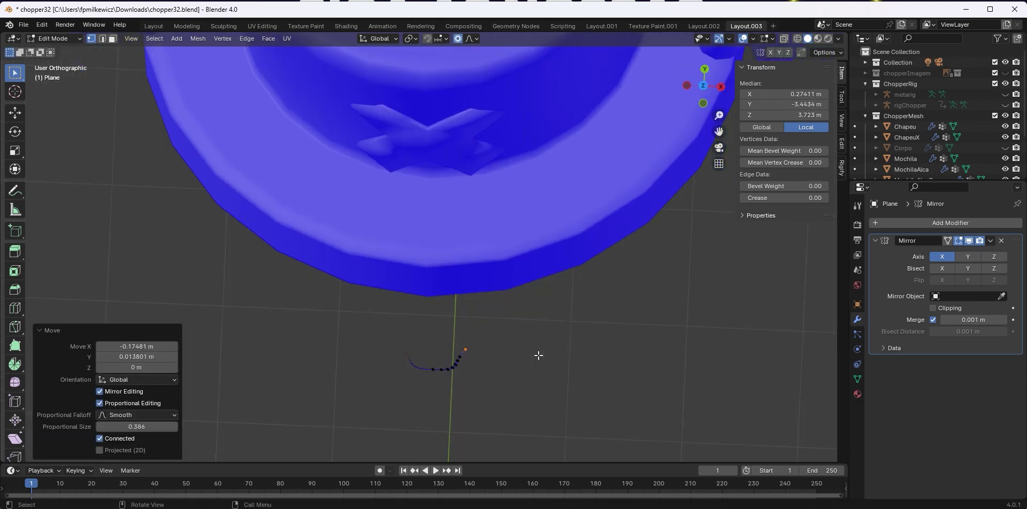
{"action": "key", "text": "KP_3"}
{"action": "key", "text": "KP_Decimal"}
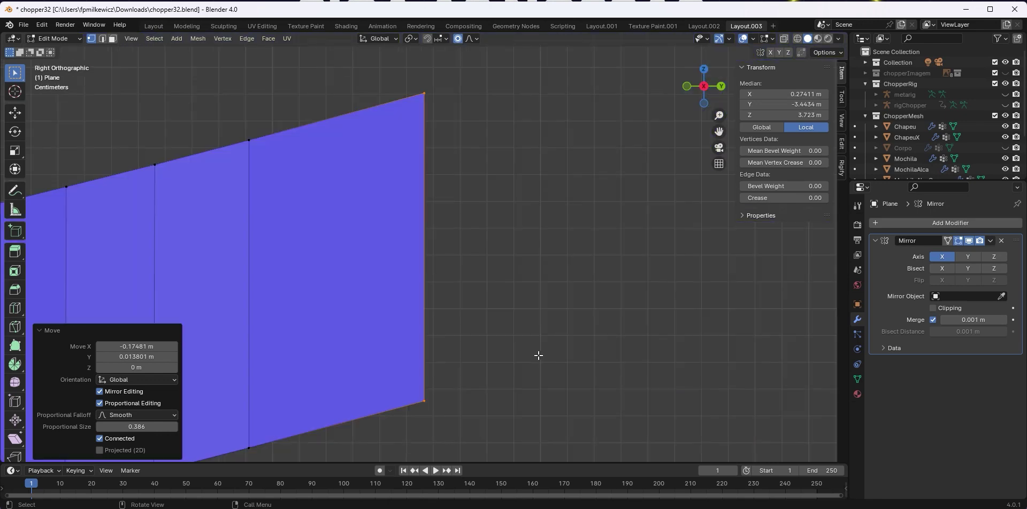
{"action": "key", "text": "g"}
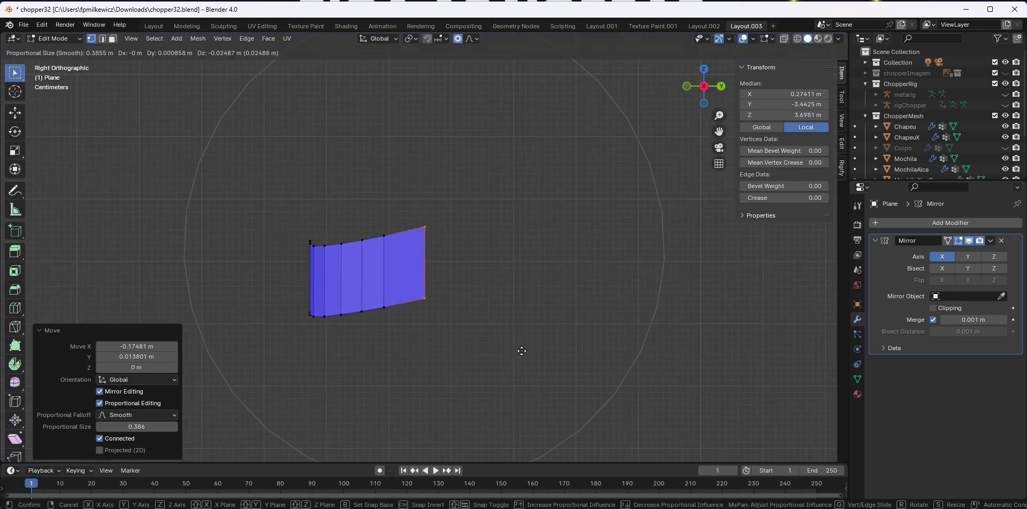
{"action": "scroll", "coordinate": [518, 337], "scroll_direction": "up", "scroll_amount": 5}
{"action": "scroll", "coordinate": [513, 329], "scroll_direction": "up", "scroll_amount": 4}
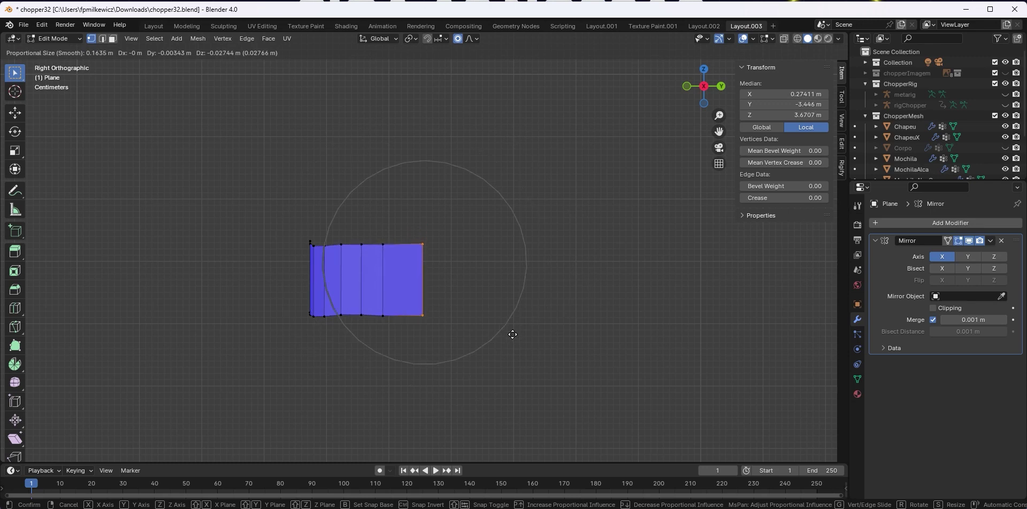
{"action": "left_click", "coordinate": [512, 333]}
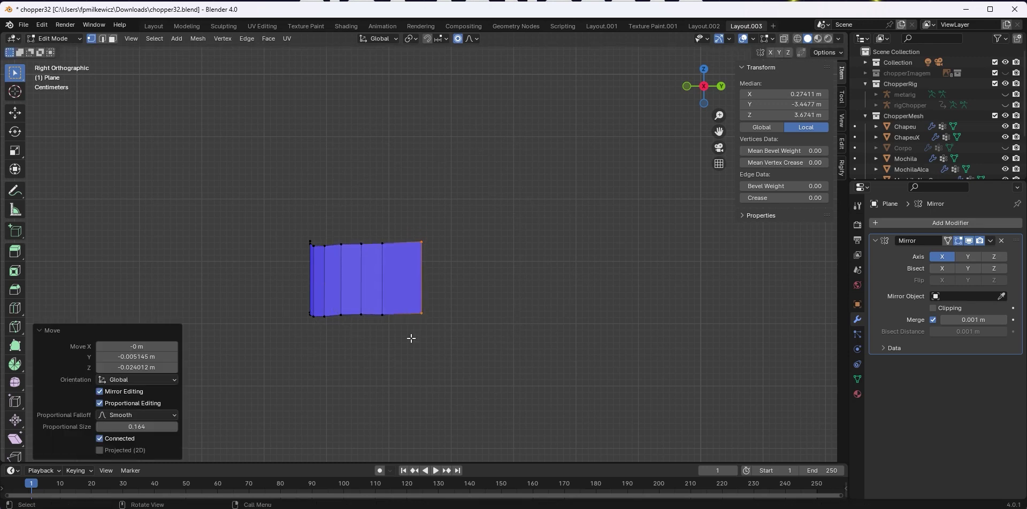
Flatten the strip's upper row of vertices by scaling it to 0 along Z
{"action": "middle_click_drag", "start_coordinate": [410, 340], "coordinate": [444, 333]}
{"action": "key", "text": "KP_1"}
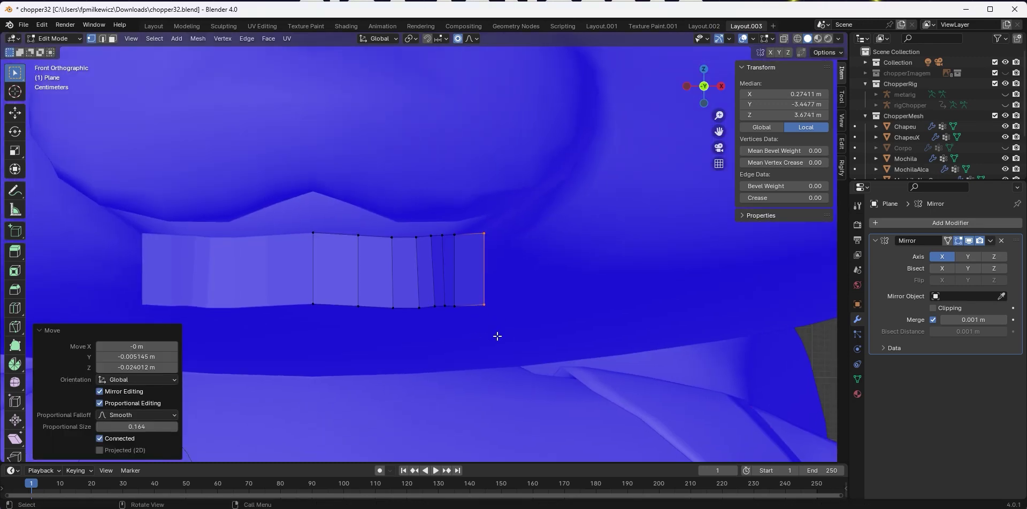
{"action": "left_click_drag", "start_coordinate": [297, 197], "coordinate": [521, 279]}
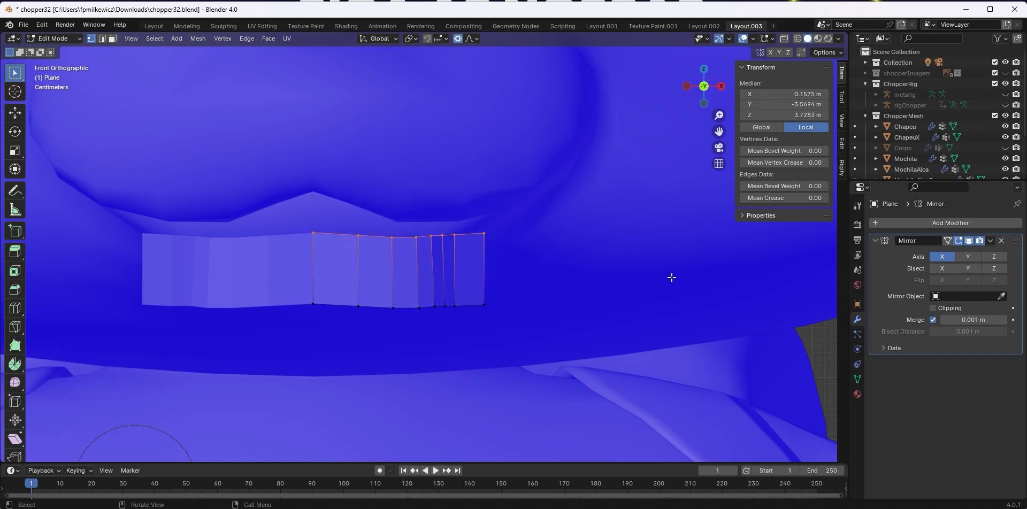
{"action": "key", "text": "s"}
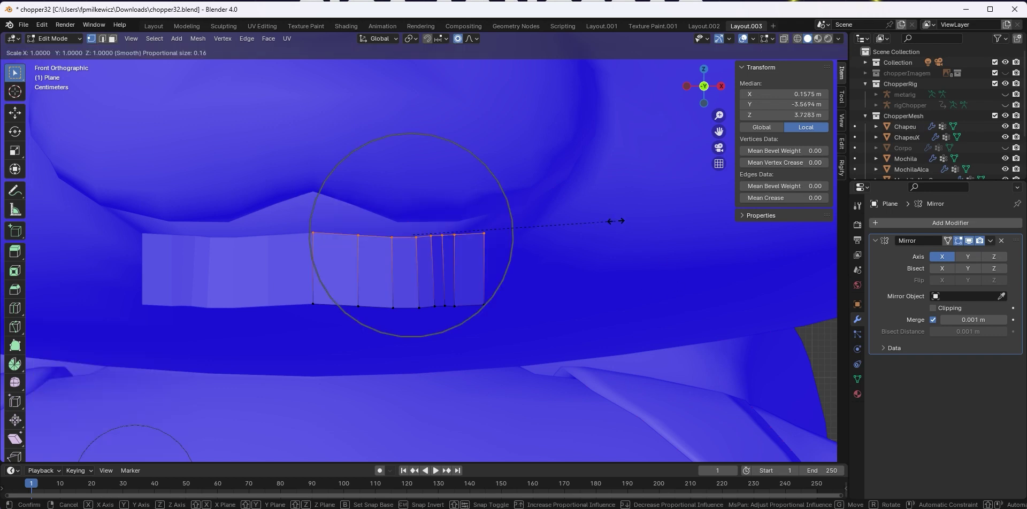
{"action": "key", "text": "z"}
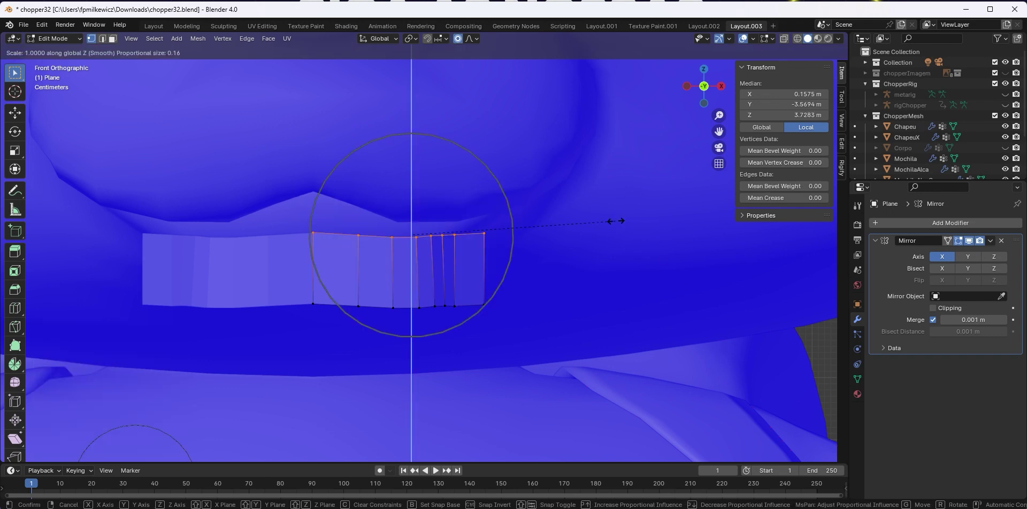
{"action": "key", "text": "0"}
{"action": "key", "text": "Return"}
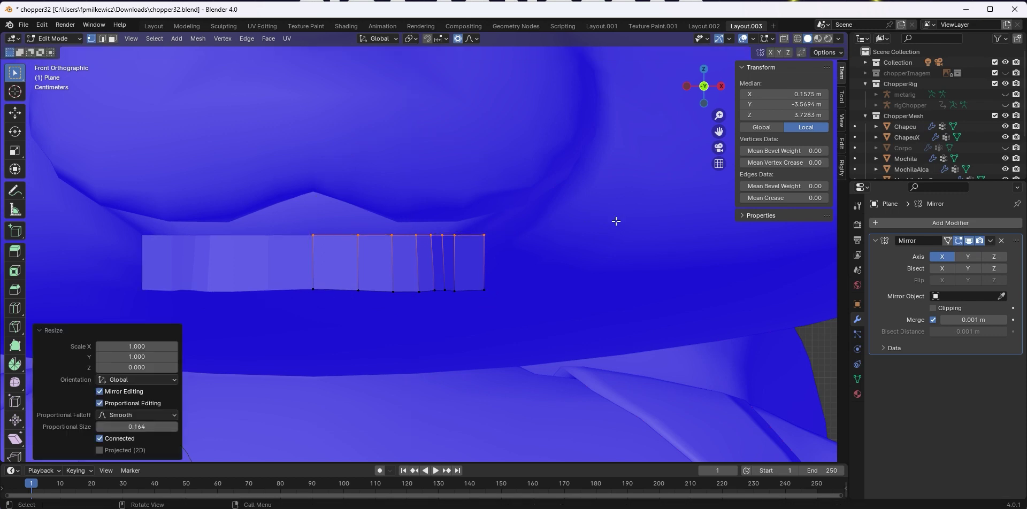
Turn off proportional editing, move the outer end vertices about -0.045 m in X and 0.011 m in Y, and nudge an adjacent vertex column slightly
{"action": "left_click", "coordinate": [458, 38]}
{"action": "middle_click_drag", "start_coordinate": [305, 269], "coordinate": [543, 220]}
{"action": "left_click_drag", "start_coordinate": [541, 204], "coordinate": [566, 287]}
{"action": "middle_click_drag", "start_coordinate": [636, 249], "coordinate": [630, 270]}
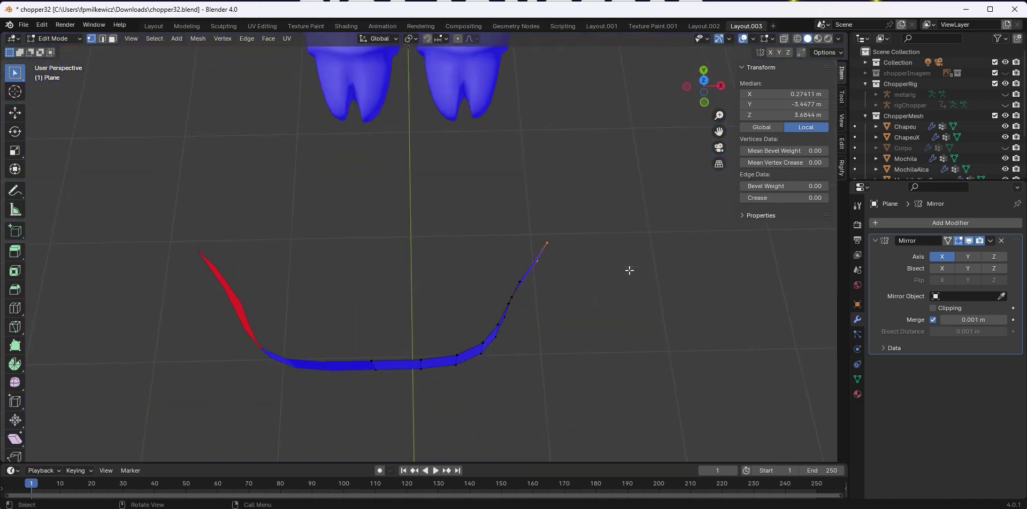
{"action": "key", "text": "KP_7"}
{"action": "key", "text": "g"}
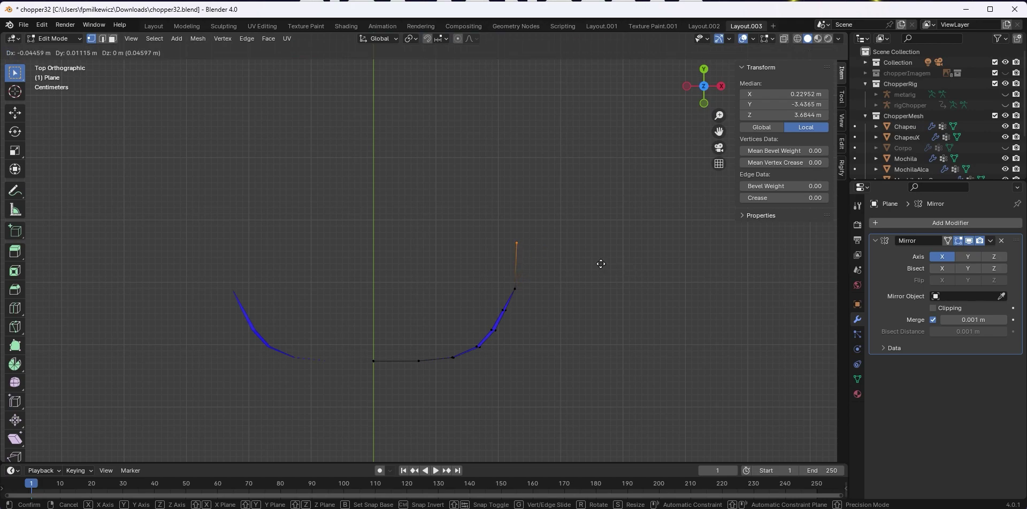
{"action": "left_click", "coordinate": [599, 264]}
{"action": "key", "text": "g"}
{"action": "left_click", "coordinate": [509, 319]}
Unhide rigChopper, return to Object Mode and select the rig
{"action": "middle_click_drag", "start_coordinate": [509, 319], "coordinate": [445, 221]}
{"action": "key", "text": "KP_1"}
{"action": "scroll", "coordinate": [444, 221], "scroll_direction": "down", "scroll_amount": 8}
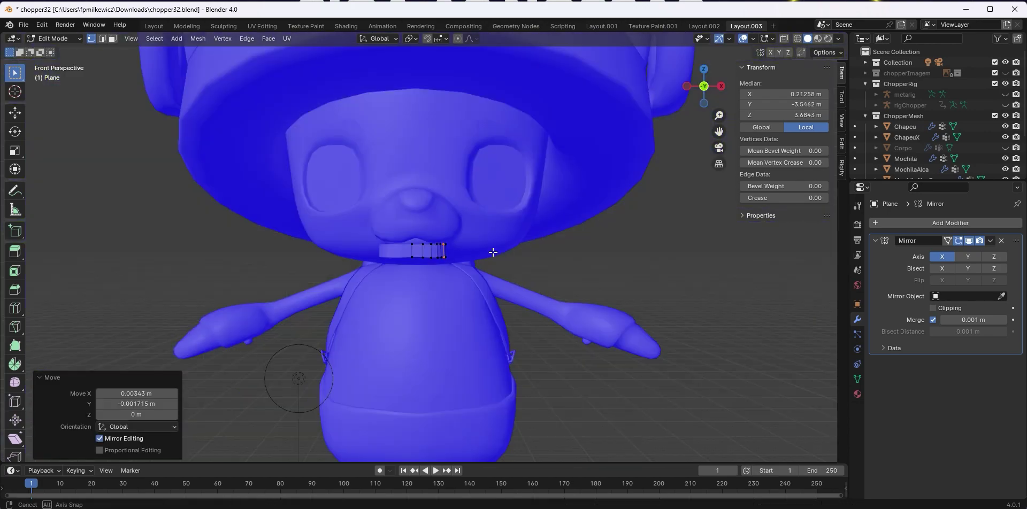
{"action": "middle_click_drag", "start_coordinate": [493, 253], "coordinate": [464, 254]}
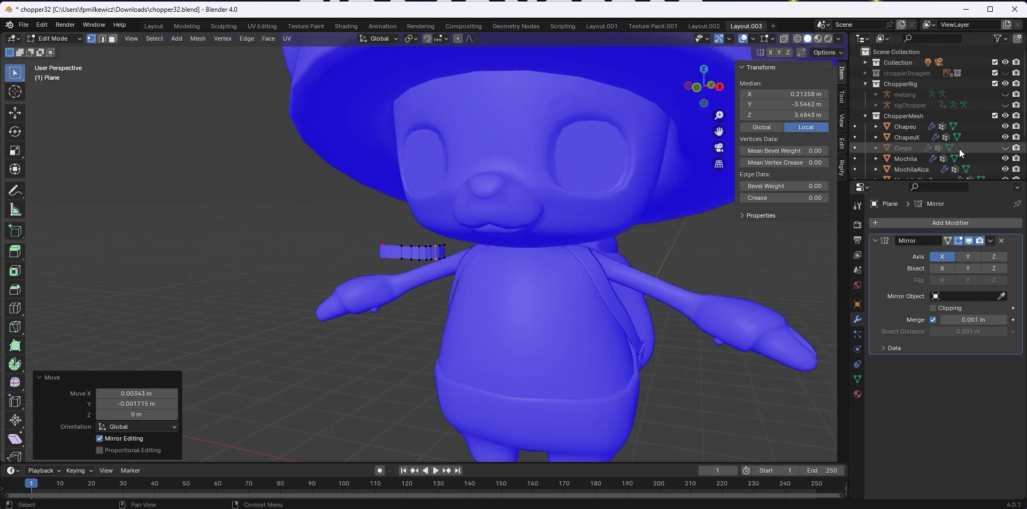
{"action": "left_click", "coordinate": [1006, 105]}
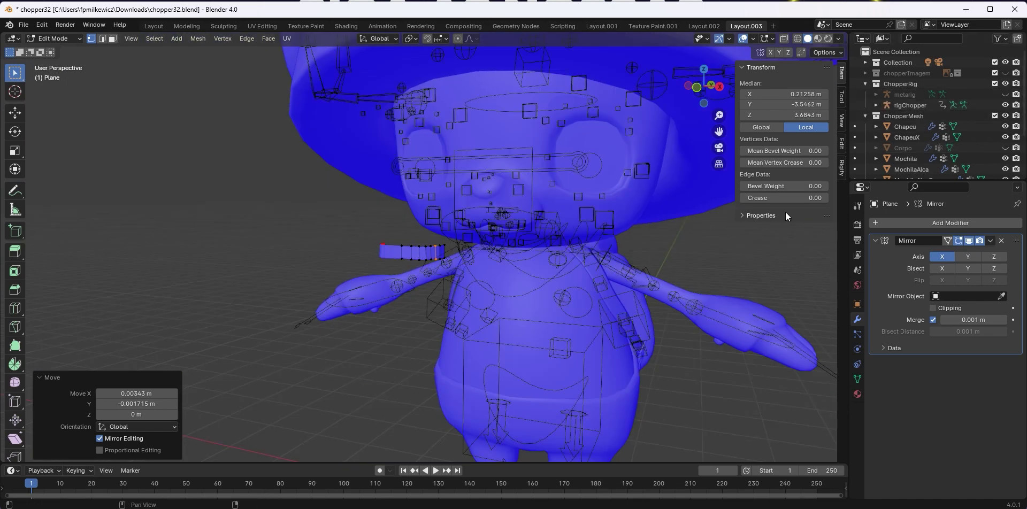
{"action": "left_click", "coordinate": [75, 38]}
{"action": "left_click", "coordinate": [79, 51]}
{"action": "left_click", "coordinate": [500, 232]}
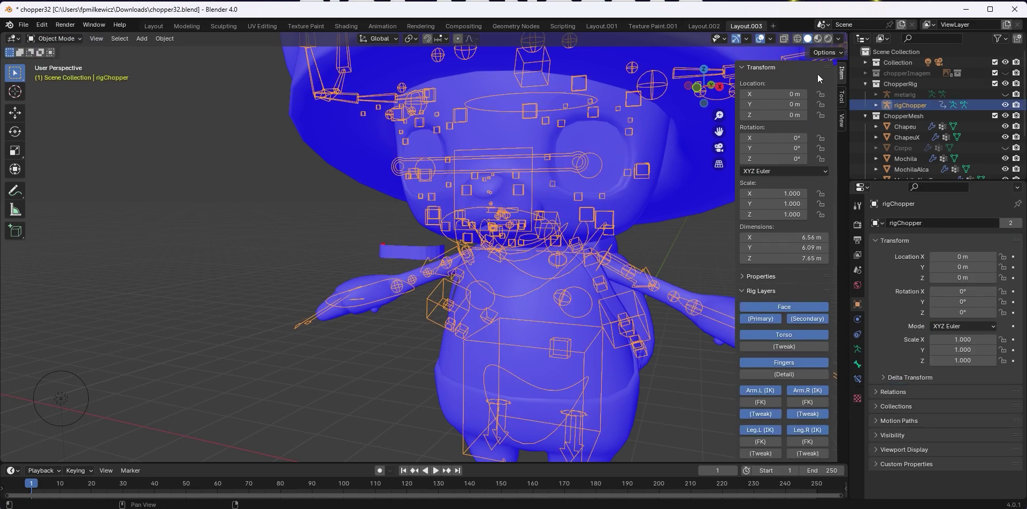
Turn off the Face Orientation overlay in the viewport
{"action": "left_click", "coordinate": [746, 39]}
{"action": "left_click", "coordinate": [770, 39]}
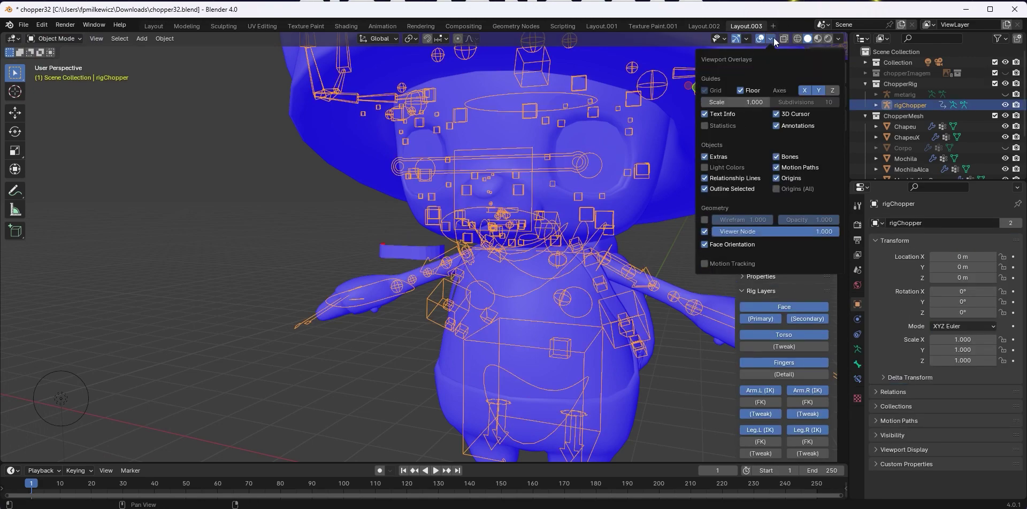
{"action": "left_click", "coordinate": [703, 246]}
{"action": "middle_click_drag", "start_coordinate": [615, 273], "coordinate": [487, 255]}
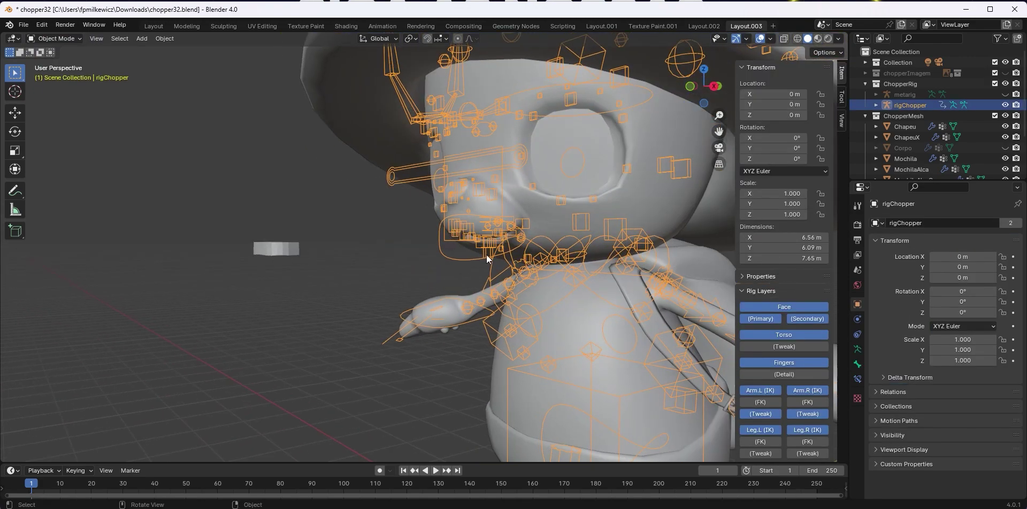
Put rigChopper in Pose Mode, select its jaw_master bone and enable auto keying
{"action": "key", "text": "ctrl+Tab"}
{"action": "key", "text": "alt+a"}
{"action": "key", "text": "KP_3"}
{"action": "scroll", "coordinate": [501, 243], "scroll_direction": "up", "scroll_amount": 4}
{"action": "left_click", "coordinate": [435, 422]}
{"action": "scroll", "coordinate": [569, 433], "scroll_direction": "down", "scroll_amount": 5}
{"action": "left_click", "coordinate": [380, 471]}
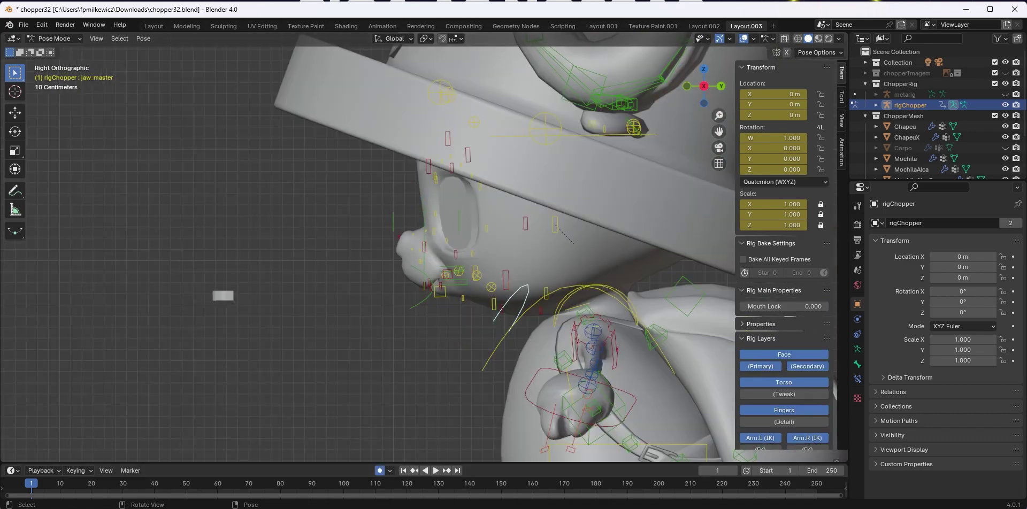
Switch to the Animation workspace, make TPose.001 the rig's action and frame the jaw_master bone from the right side
{"action": "left_click", "coordinate": [382, 26]}
{"action": "left_click", "coordinate": [363, 369]}
{"action": "left_click", "coordinate": [364, 370]}
{"action": "left_click", "coordinate": [465, 369]}
{"action": "key", "text": "KP_3"}
{"action": "key", "text": "KP_Decimal"}
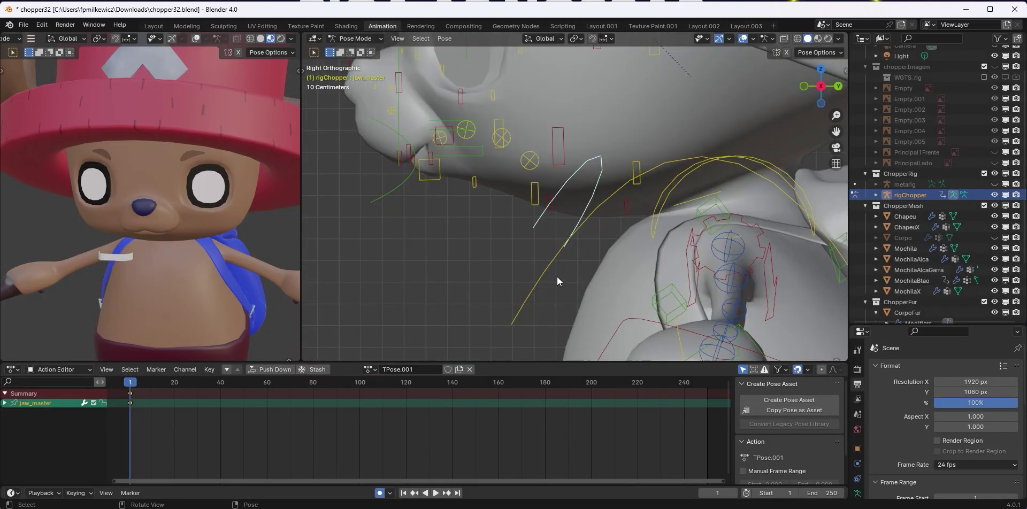
Rotate the jaw_master bone to open the mouth and move the lip.B bone down about 0.2 m
{"action": "key", "text": "r"}
{"action": "left_click", "coordinate": [471, 237]}
{"action": "left_click", "coordinate": [470, 238]}
{"action": "key", "text": "g"}
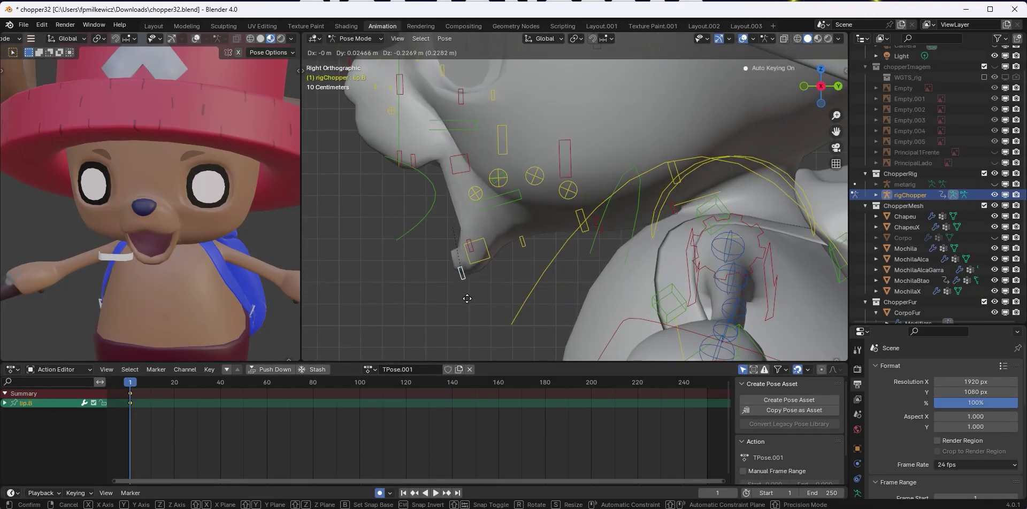
{"action": "left_click", "coordinate": [458, 293]}
{"action": "scroll", "coordinate": [425, 247], "scroll_direction": "down", "scroll_amount": 6}
{"action": "mouse_move", "coordinate": [467, 279]}
{"action": "middle_mouse_down"}
{"action": "mouse_move", "coordinate": [494, 282]}
{"action": "mouse_move", "coordinate": [479, 280]}
{"action": "middle_mouse_up"}
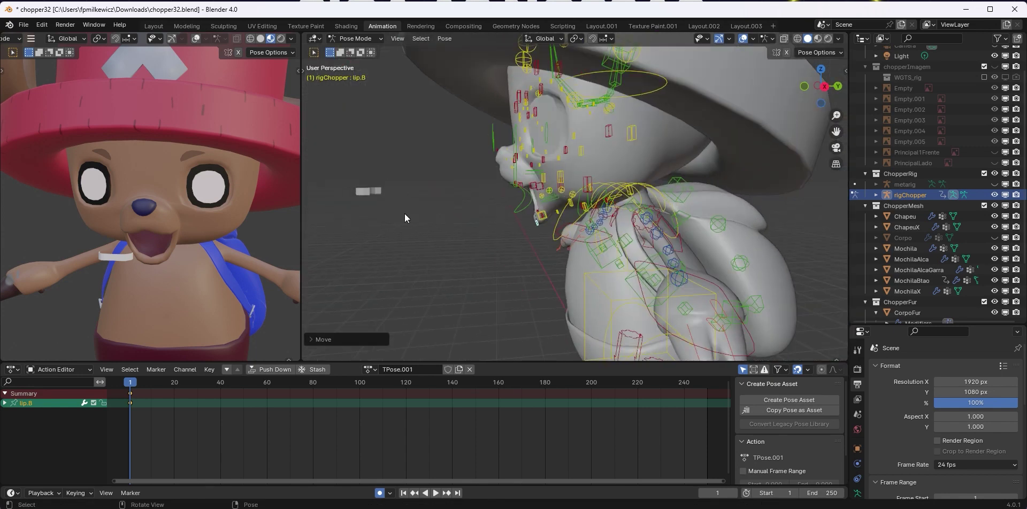
Return to Object Mode in the Layout.003 workspace and move the strip about 1.913 m in Y and -0.005 m in Z into the mouth
{"action": "key", "text": "ctrl+Tab"}
{"action": "left_click", "coordinate": [746, 26]}
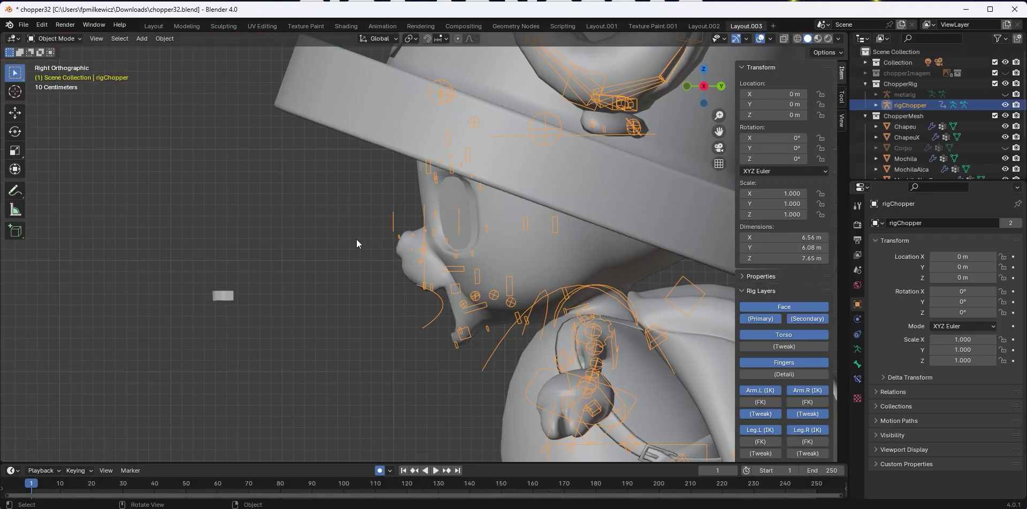
{"action": "left_click", "coordinate": [235, 293]}
{"action": "key", "text": "g"}
{"action": "left_click", "coordinate": [441, 303]}
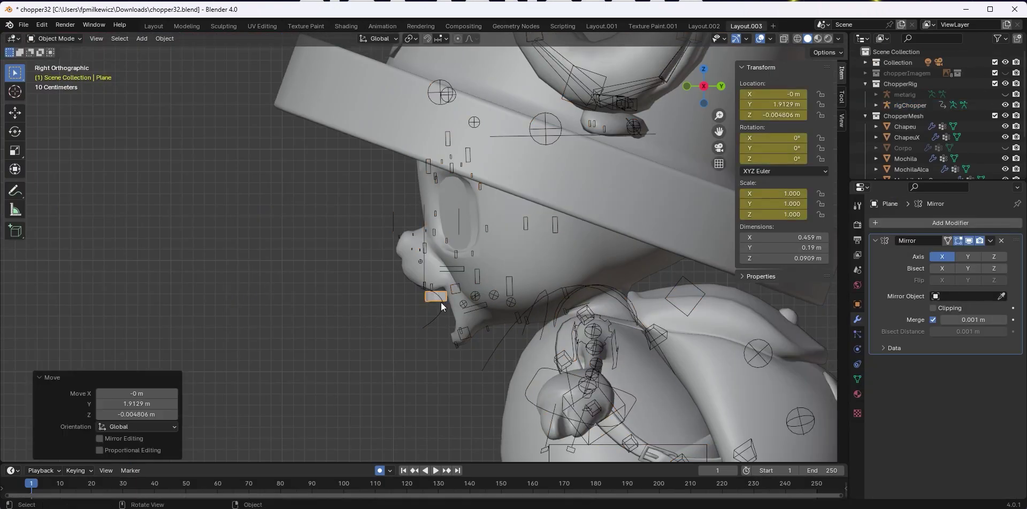
Frame the strip from the front, try to move it, and re-enter its X location
{"action": "key", "text": "KP_1"}
{"action": "key", "text": "KP_Decimal"}
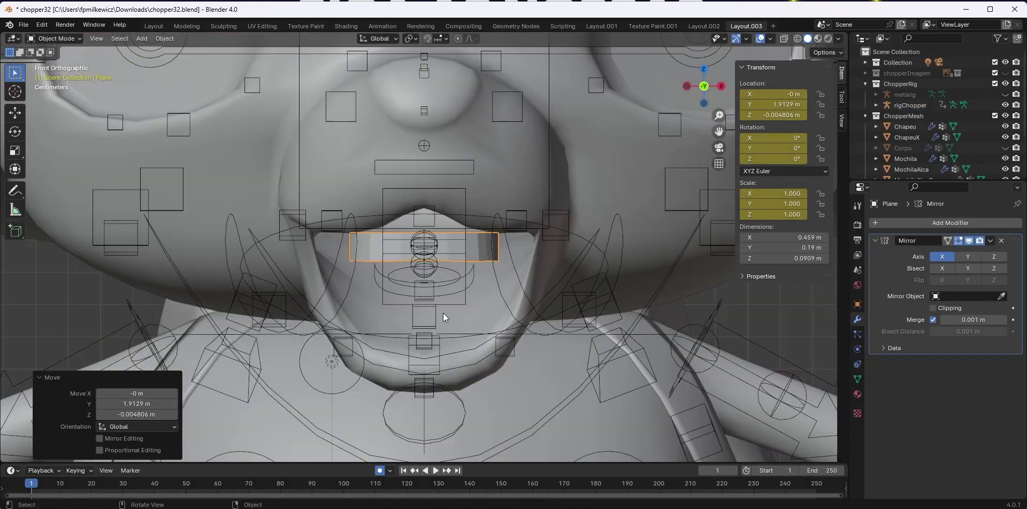
{"action": "key", "text": "g"}
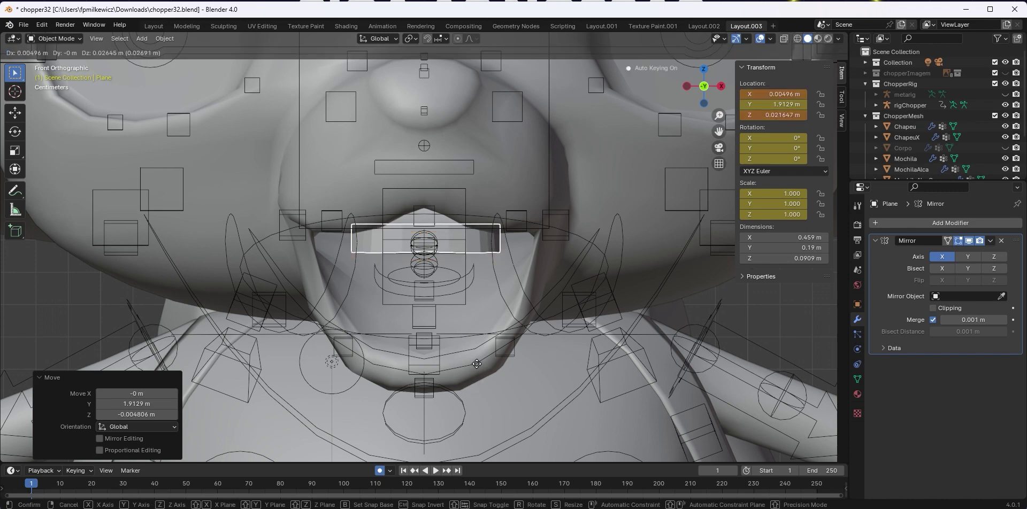
{"action": "right_click", "coordinate": [477, 364]}
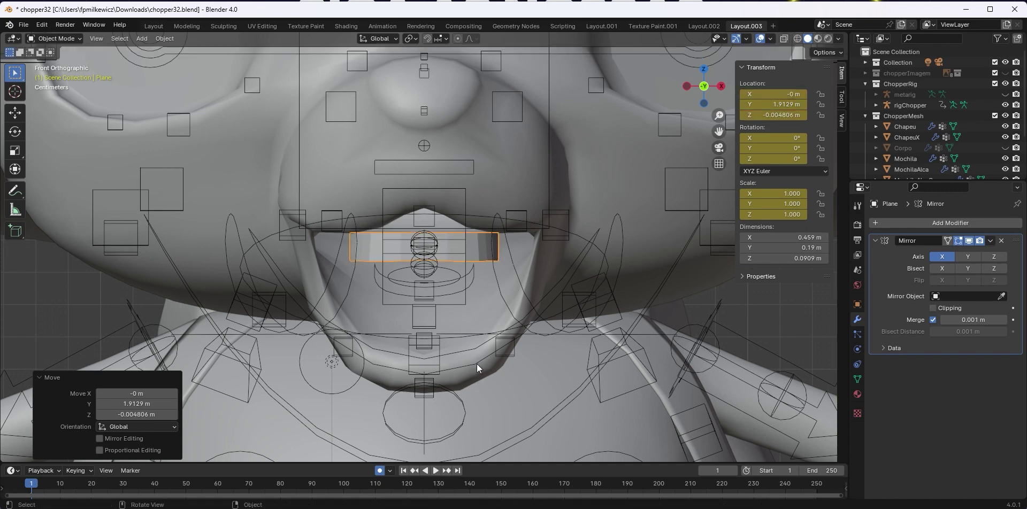
{"action": "left_click", "coordinate": [798, 94]}
{"action": "key", "text": "Return"}
Select the whole strip mesh in Edit Mode and enable Clipping on its Mirror modifier
{"action": "key", "text": "Tab"}
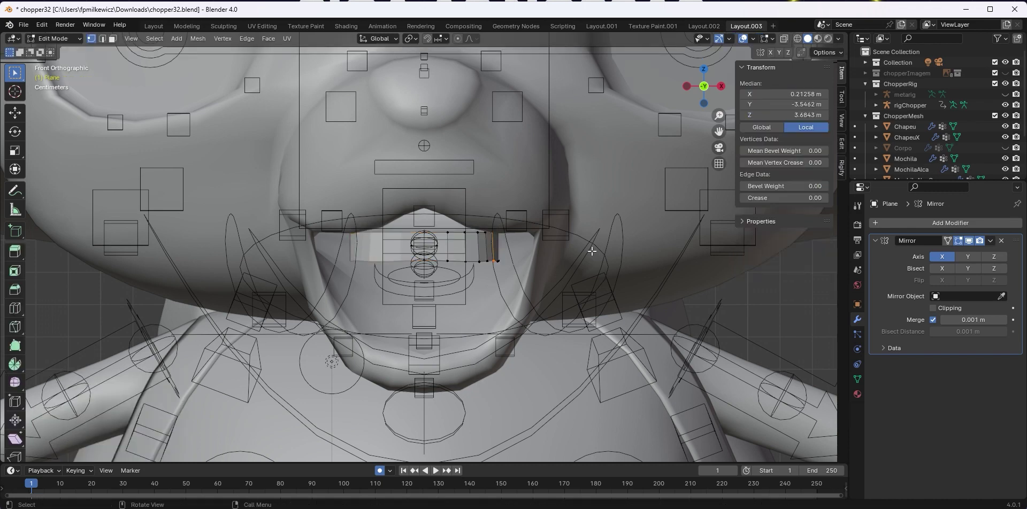
{"action": "key", "text": "a"}
{"action": "key", "text": "s"}
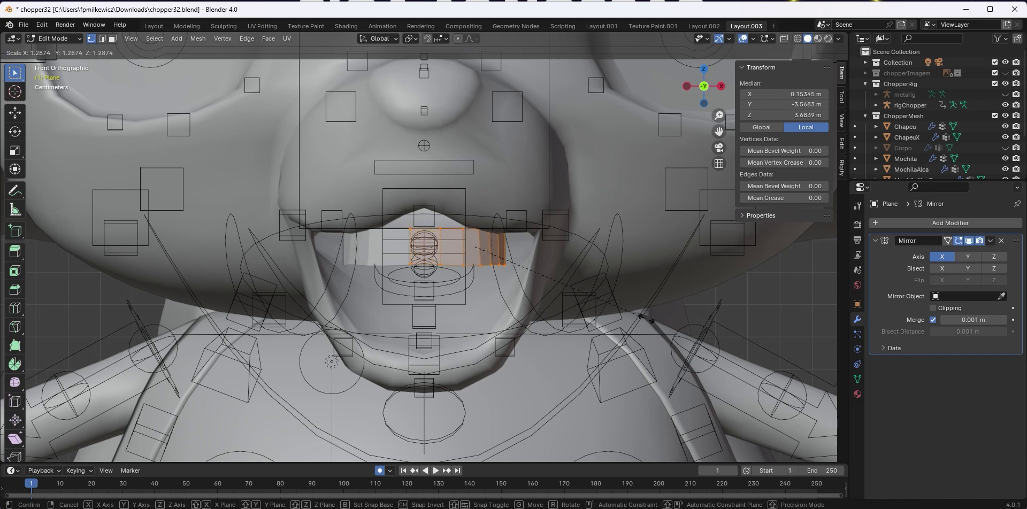
{"action": "right_click", "coordinate": [631, 306]}
{"action": "left_click", "coordinate": [934, 309]}
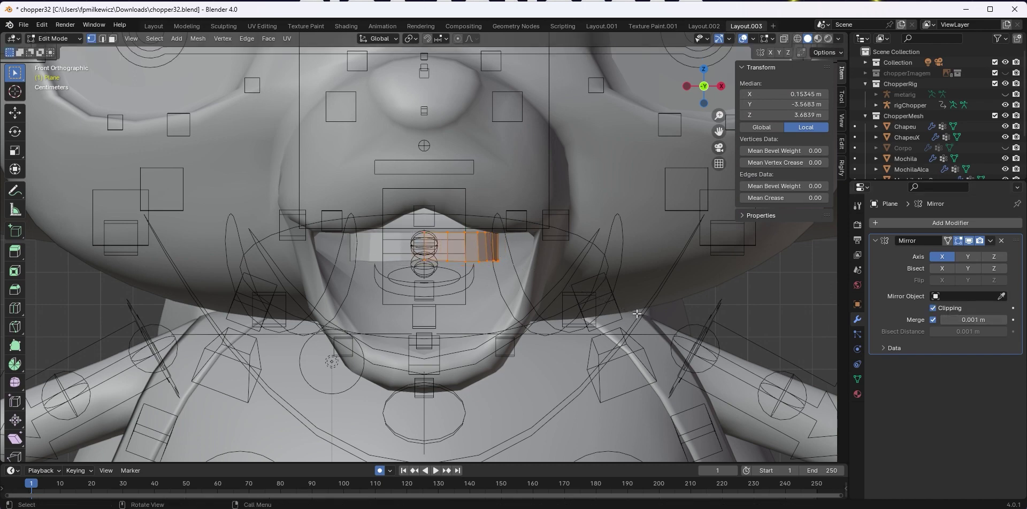
Widen the strip to fit the mouth by scaling it 1.358 and again 1.121, shifting it outward in X after each scaling
{"action": "key", "text": "s"}
{"action": "left_click", "coordinate": [696, 357]}
{"action": "key", "text": "g"}
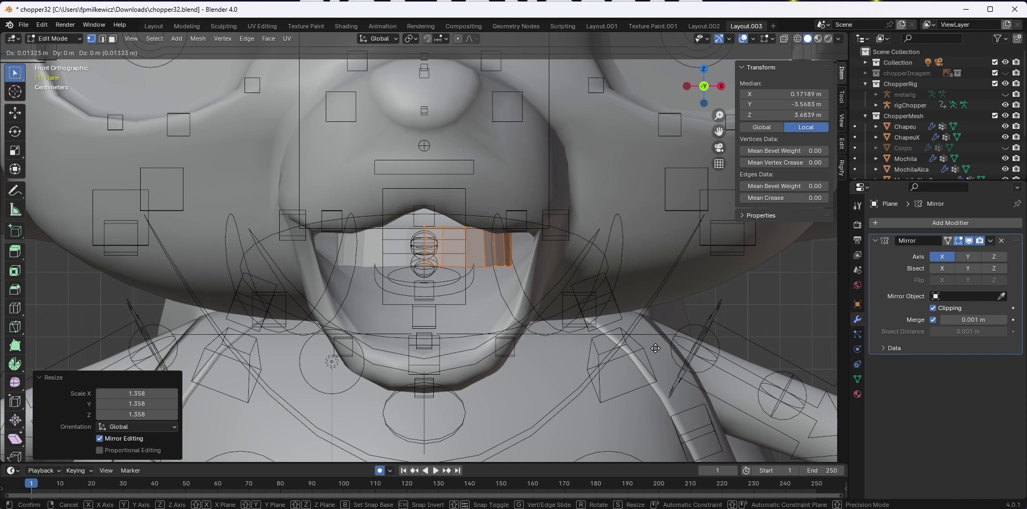
{"action": "left_click", "coordinate": [665, 349]}
{"action": "key", "text": "s"}
{"action": "left_click", "coordinate": [675, 361]}
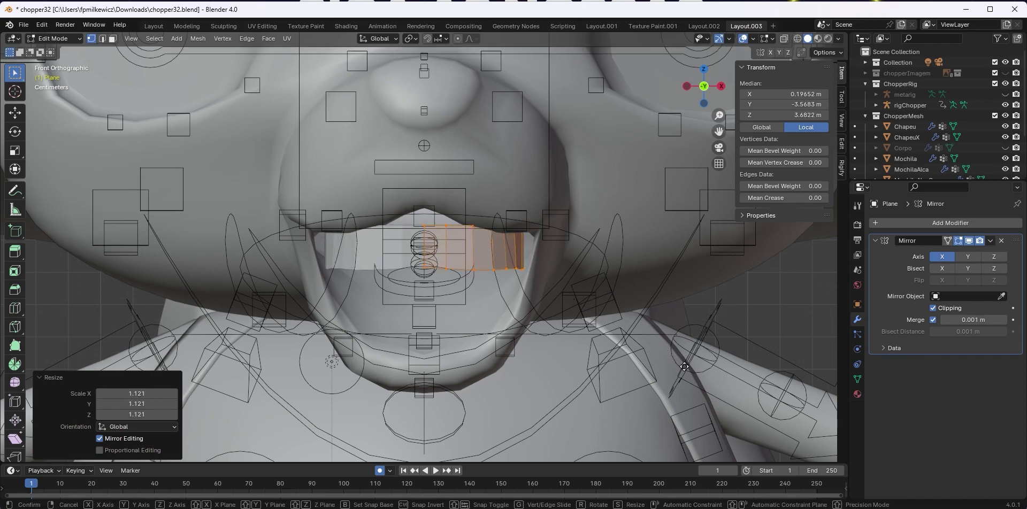
{"action": "key", "text": "g"}
{"action": "left_click", "coordinate": [675, 362]}
Scale the strip by 1.213 along Z and raise it about 0.058 m in Z
{"action": "key", "text": "s"}
{"action": "key", "text": "z"}
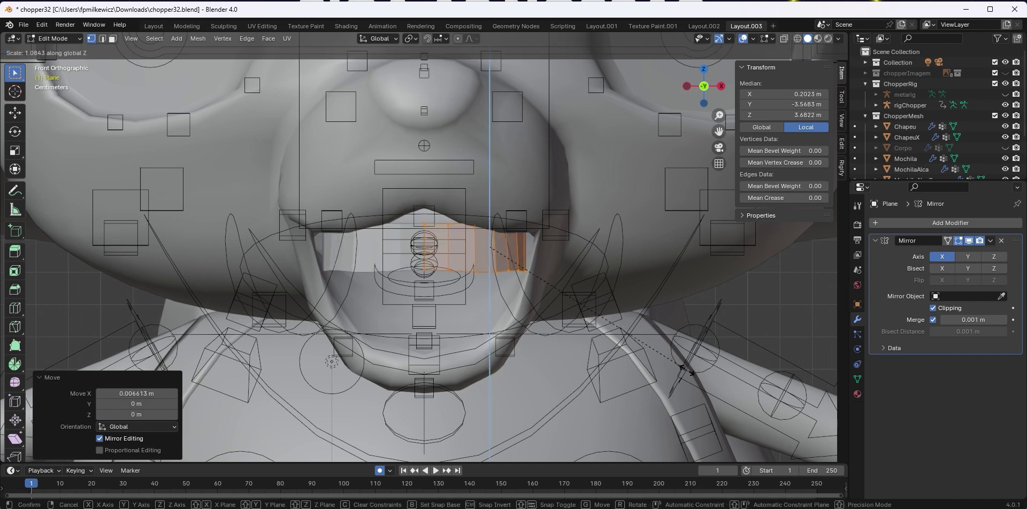
{"action": "left_click", "coordinate": [707, 390]}
{"action": "key", "text": "g"}
{"action": "key", "text": "z"}
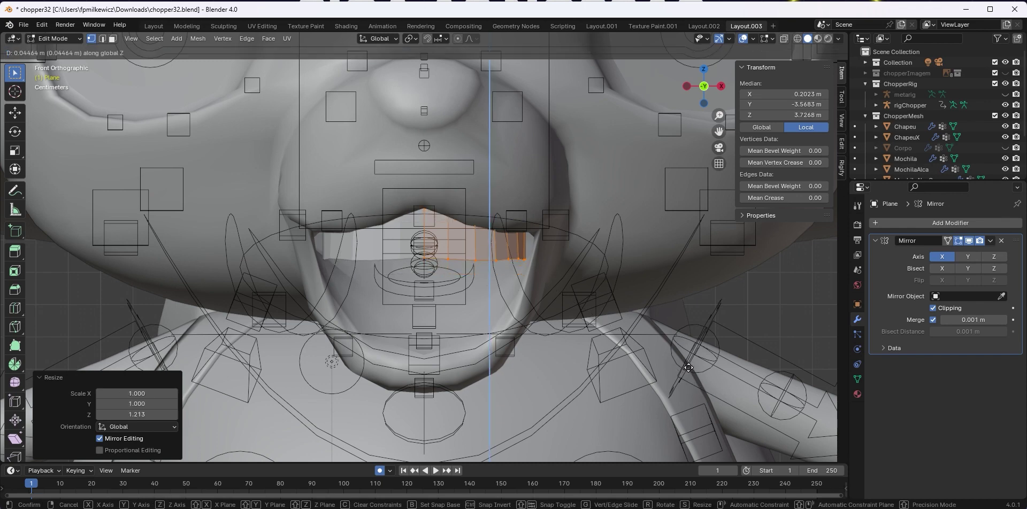
{"action": "left_click", "coordinate": [689, 363]}
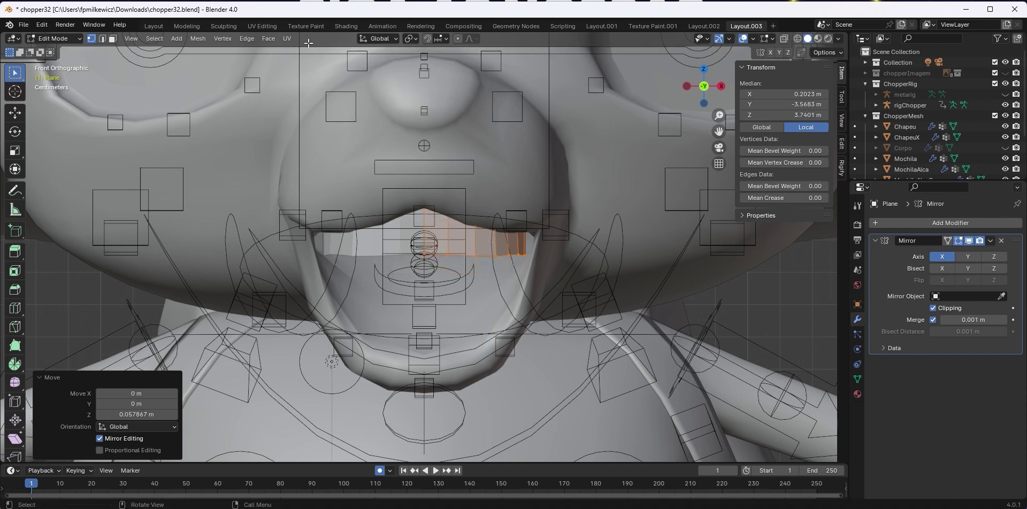
Apply smooth shading to the faces of the whole teeth strip
{"action": "left_click", "coordinate": [268, 38]}
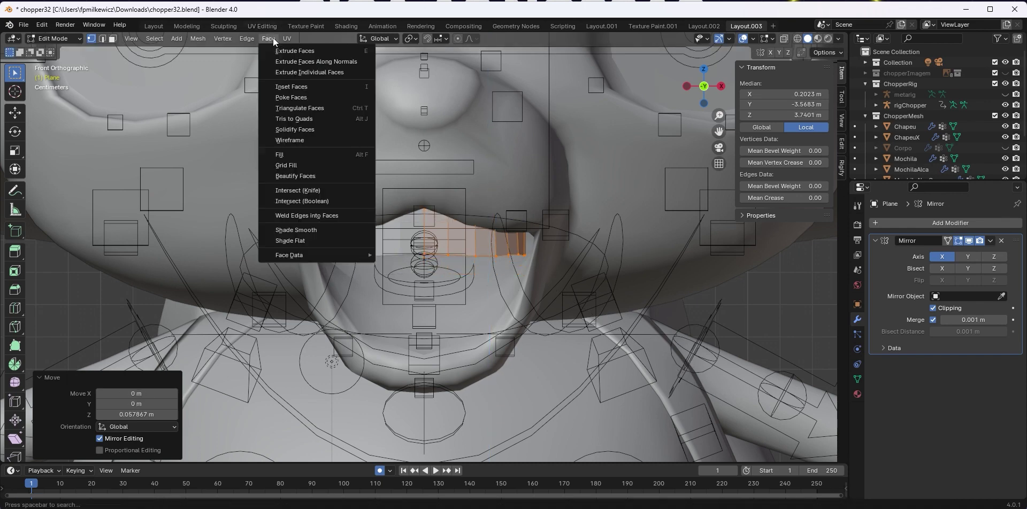
{"action": "left_click", "coordinate": [308, 229]}
{"action": "middle_click_drag", "start_coordinate": [375, 268], "coordinate": [451, 316]}
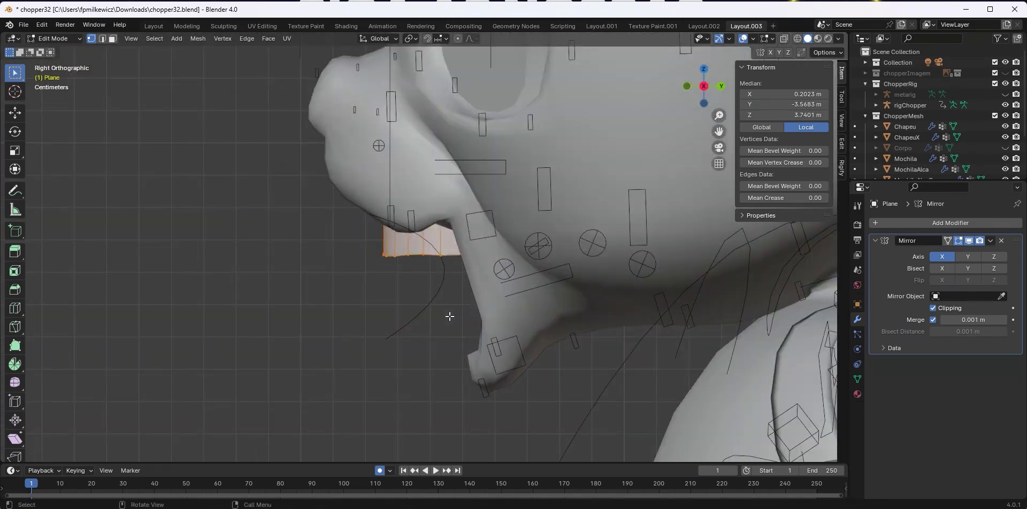
{"action": "left_click", "coordinate": [378, 305]}
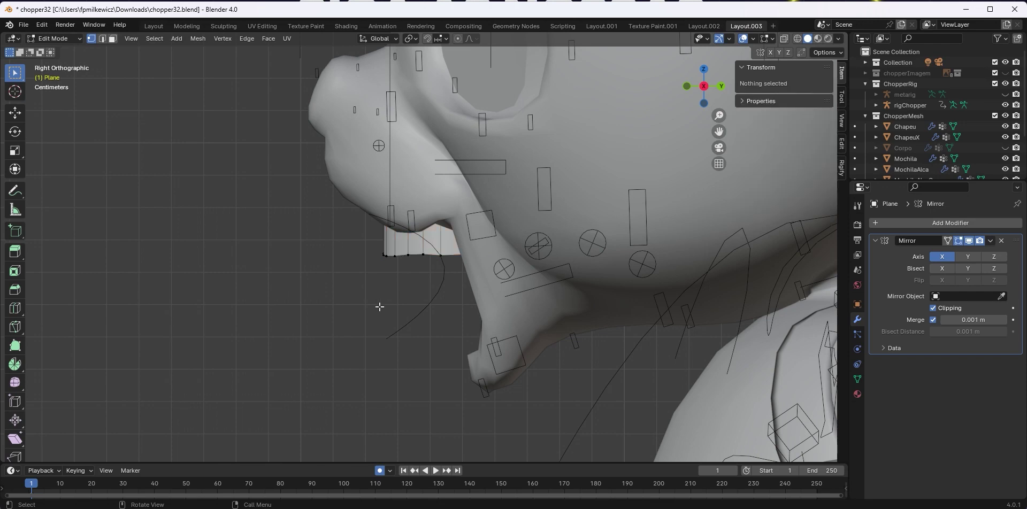
Unhide the chopperImagem reference collection, compare the mouth with it from the front, and select the whole strip
{"action": "key", "text": "KP_1"}
{"action": "scroll", "coordinate": [760, 369], "scroll_direction": "down", "scroll_amount": 3}
{"action": "scroll", "coordinate": [760, 369], "scroll_direction": "up", "scroll_amount": 2}
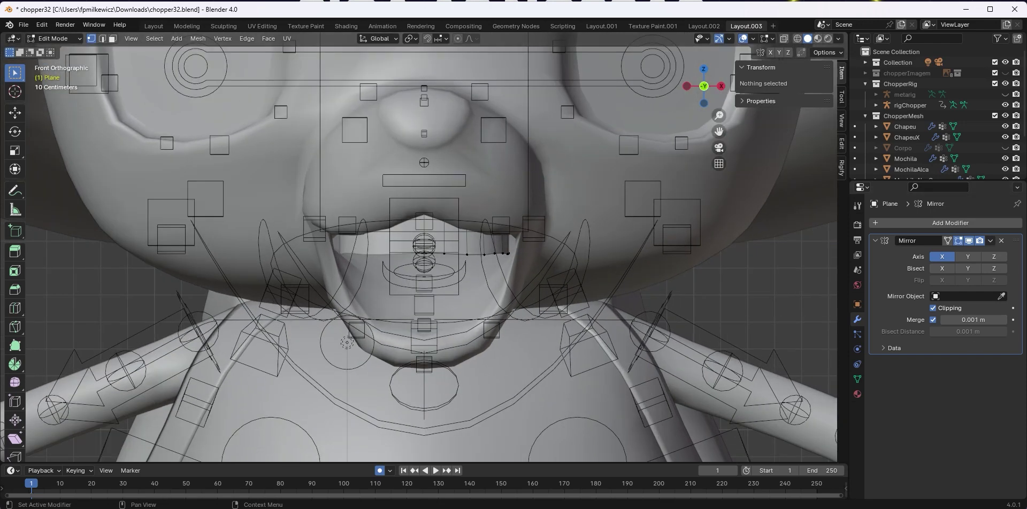
{"action": "scroll", "coordinate": [383, 273], "scroll_direction": "down", "scroll_amount": 13}
{"action": "left_click", "coordinate": [1005, 72]}
{"action": "middle_click_drag", "start_coordinate": [372, 282], "coordinate": [606, 294], "text": "shift"}
{"action": "scroll", "coordinate": [461, 300], "scroll_direction": "up", "scroll_amount": 5}
{"action": "scroll", "coordinate": [668, 304], "scroll_direction": "up", "scroll_amount": 1}
{"action": "key", "text": "a"}
{"action": "scroll", "coordinate": [669, 305], "scroll_direction": "down", "scroll_amount": 1}
{"action": "scroll", "coordinate": [605, 294], "scroll_direction": "up", "scroll_amount": 4}
{"action": "middle_click_drag", "start_coordinate": [732, 309], "coordinate": [342, 281], "text": "shift"}
{"action": "scroll", "coordinate": [342, 281], "scroll_direction": "up", "scroll_amount": 5}
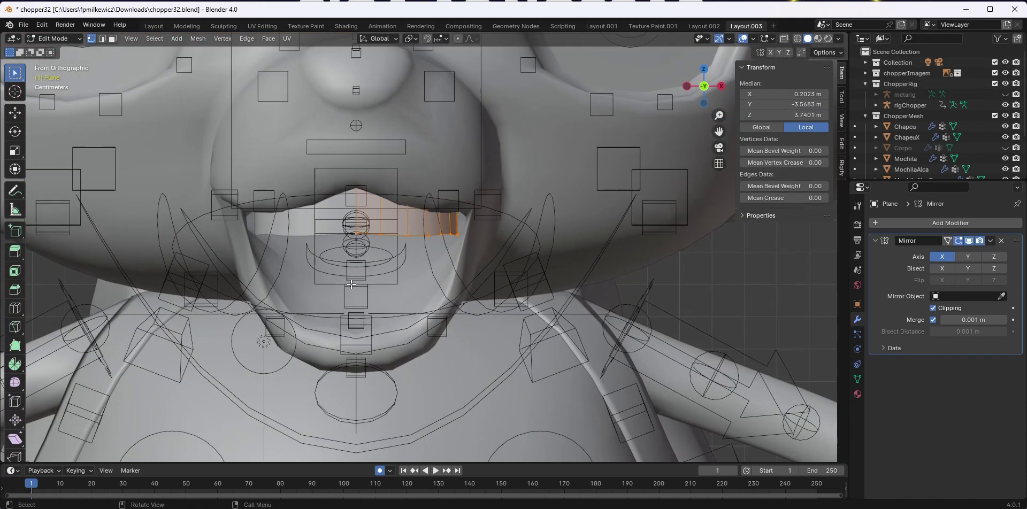
Rotate the strip 4.7° in side view and shift it about 0.003 m in Y and 0.007 m in Z
{"action": "key", "text": "KP_3"}
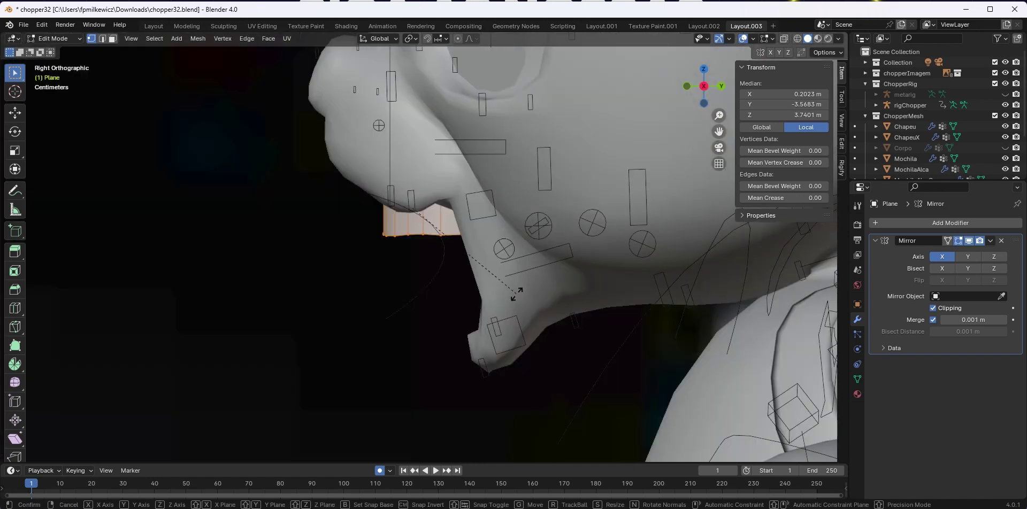
{"action": "key", "text": "r"}
{"action": "left_click", "coordinate": [513, 306]}
{"action": "key", "text": "g"}
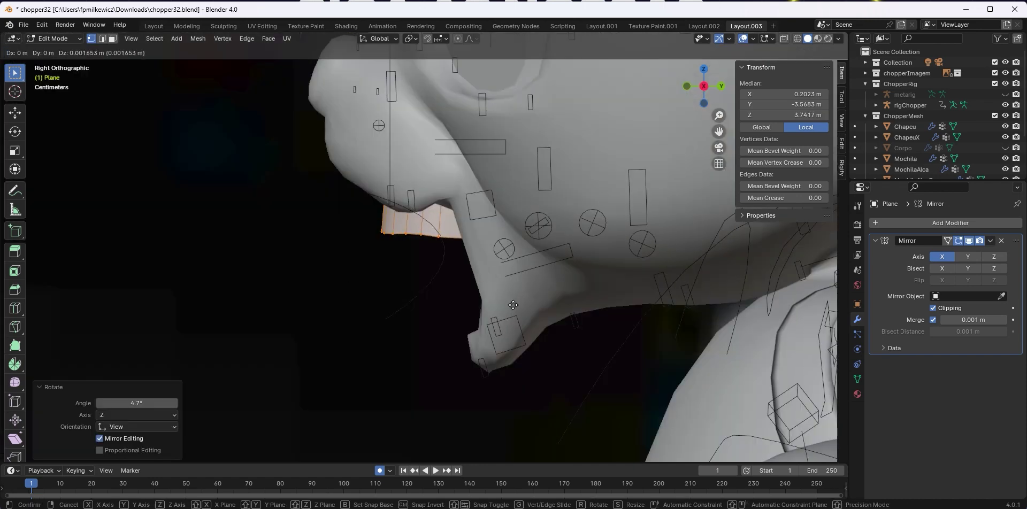
{"action": "left_click", "coordinate": [515, 303]}
{"action": "key", "text": "KP_1"}
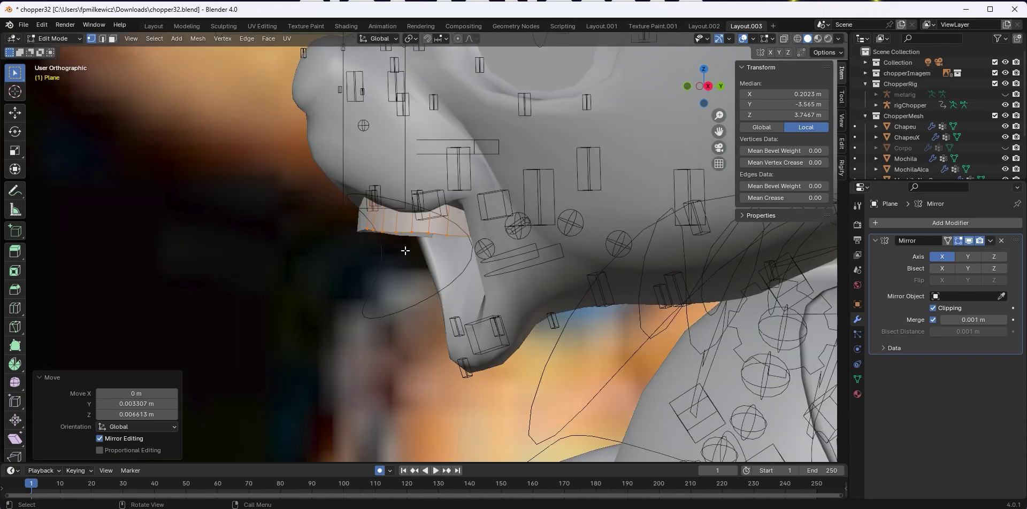
Add a Solidify modifier to the strip with a thickness of 0.04 m
{"action": "left_click", "coordinate": [911, 228]}
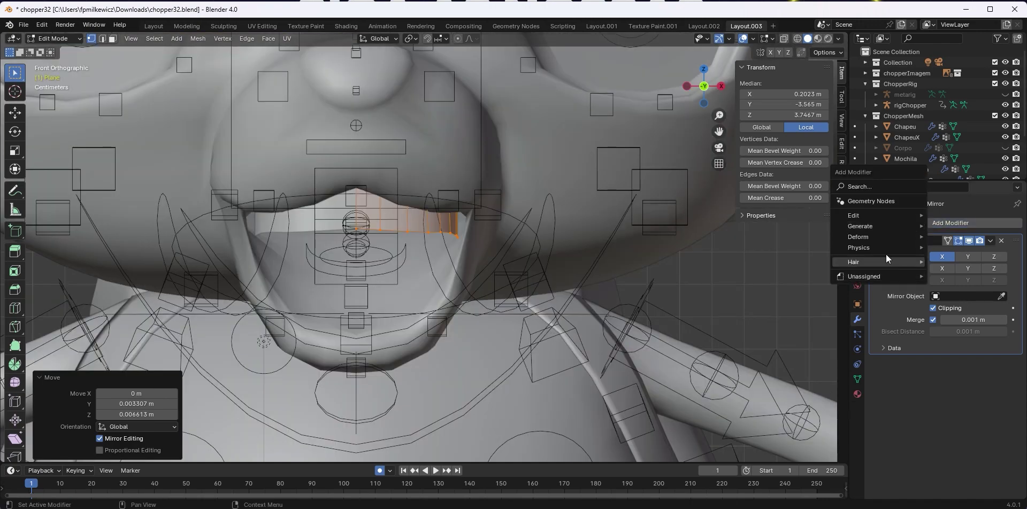
{"action": "mouse_move", "coordinate": [887, 232]}
{"action": "left_click", "coordinate": [958, 323]}
{"action": "mouse_move", "coordinate": [535, 256]}
{"action": "middle_mouse_down"}
{"action": "mouse_move", "coordinate": [527, 161]}
{"action": "mouse_move", "coordinate": [519, 257]}
{"action": "mouse_move", "coordinate": [514, 163]}
{"action": "mouse_move", "coordinate": [503, 244]}
{"action": "mouse_move", "coordinate": [520, 261]}
{"action": "middle_mouse_up"}
{"action": "left_click", "coordinate": [1004, 392]}
{"action": "left_click", "coordinate": [1004, 393]}
{"action": "left_click", "coordinate": [1004, 392]}
Lower two vertices on the strip's bottom edge slightly along Z, one near the centre and one farther out
{"action": "key", "text": "KP_1"}
{"action": "scroll", "coordinate": [520, 261], "scroll_direction": "up", "scroll_amount": 2}
{"action": "left_click_drag", "start_coordinate": [341, 269], "coordinate": [360, 244]}
{"action": "left_click", "coordinate": [361, 243]}
{"action": "left_click", "coordinate": [388, 246]}
{"action": "key", "text": "g"}
{"action": "key", "text": "z"}
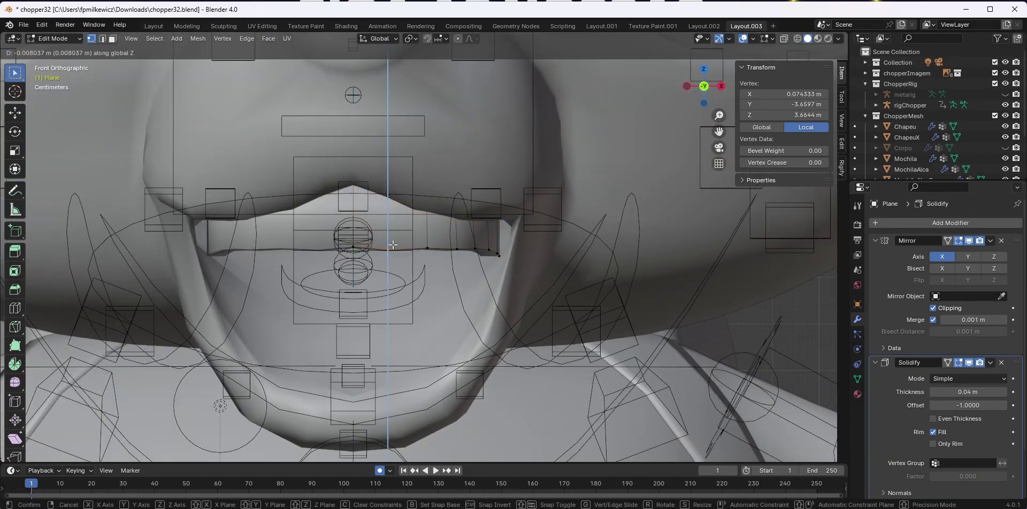
{"action": "left_click", "coordinate": [392, 249]}
{"action": "left_click", "coordinate": [457, 249]}
{"action": "key", "text": "g"}
{"action": "key", "text": "z"}
{"action": "left_click", "coordinate": [461, 253]}
Select the three vertical edges that divide the teeth on the strip's unmirrored half
{"action": "key", "text": "Tab"}
{"action": "mouse_move", "coordinate": [577, 304]}
{"action": "middle_mouse_down"}
{"action": "mouse_move", "coordinate": [428, 304]}
{"action": "mouse_move", "coordinate": [568, 304]}
{"action": "middle_mouse_up"}
{"action": "key", "text": "Tab"}
{"action": "key", "text": "2"}
{"action": "left_click", "coordinate": [463, 235]}
{"action": "left_click", "coordinate": [372, 227], "text": "shift"}
{"action": "middle_click_drag", "start_coordinate": [533, 235], "coordinate": [496, 237]}
{"action": "left_click", "coordinate": [497, 236], "text": "shift"}
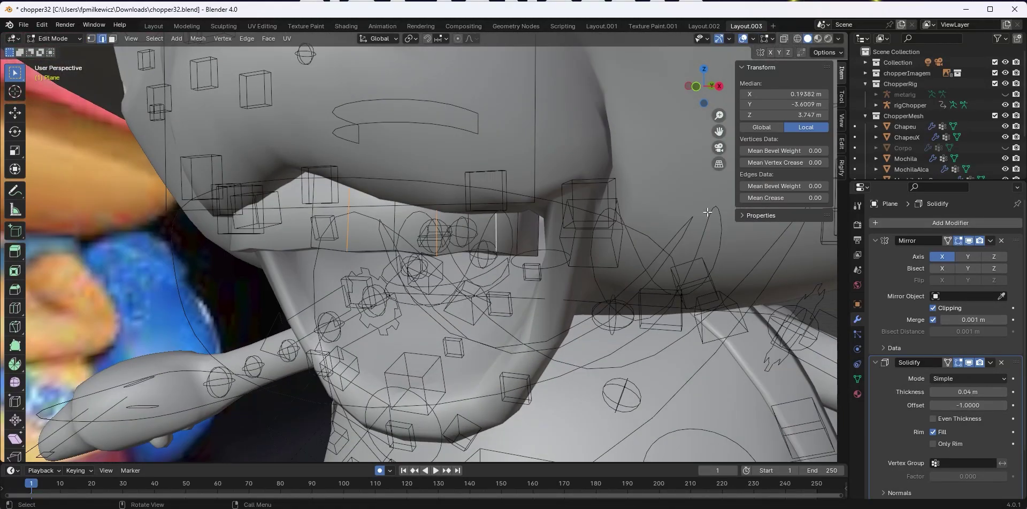
Try a Mean Crease of 1.00 on the three selected dividing edges
{"action": "left_click_drag", "start_coordinate": [784, 198], "coordinate": [789, 198]}
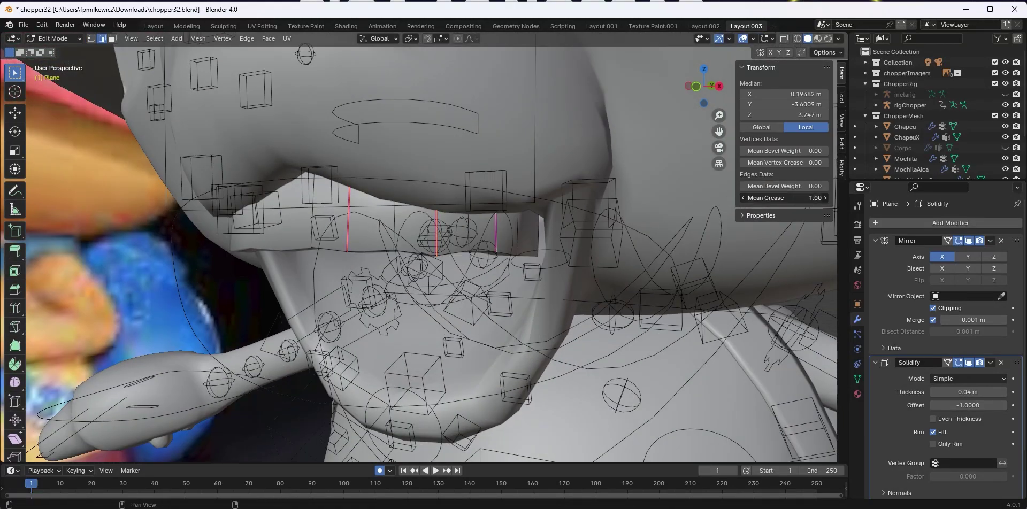
{"action": "key", "text": "Tab"}
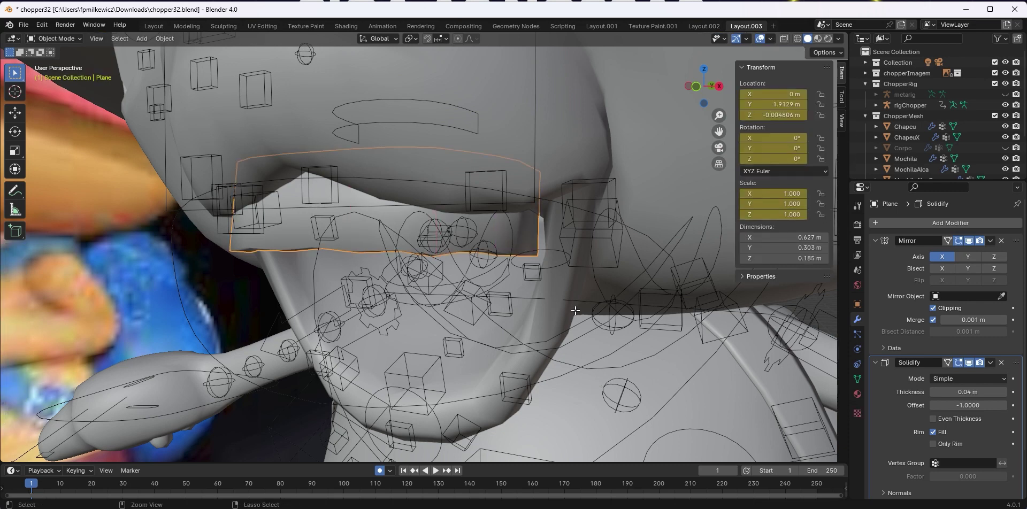
{"action": "key", "text": "Tab"}
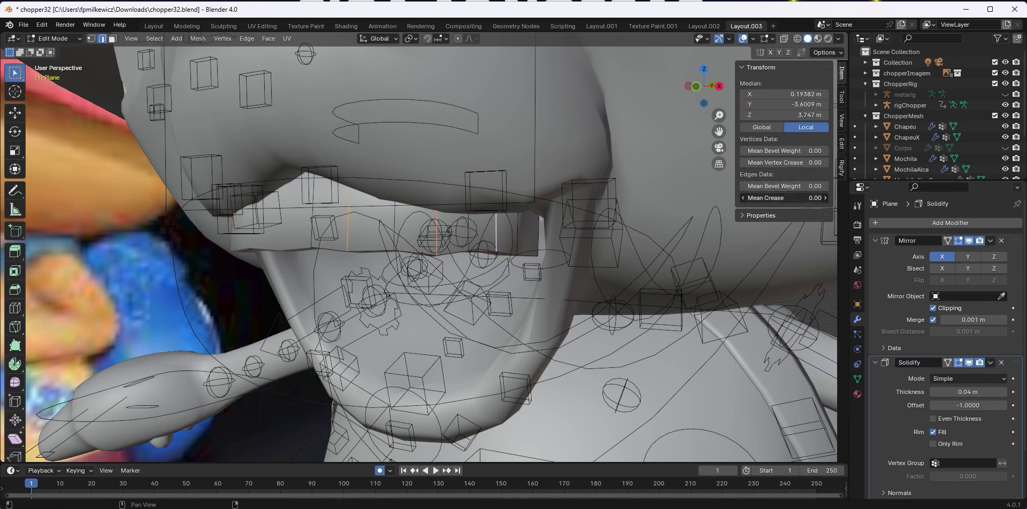
Mark the three selected dividing edges as sharp
{"action": "key", "text": "ctrl+e"}
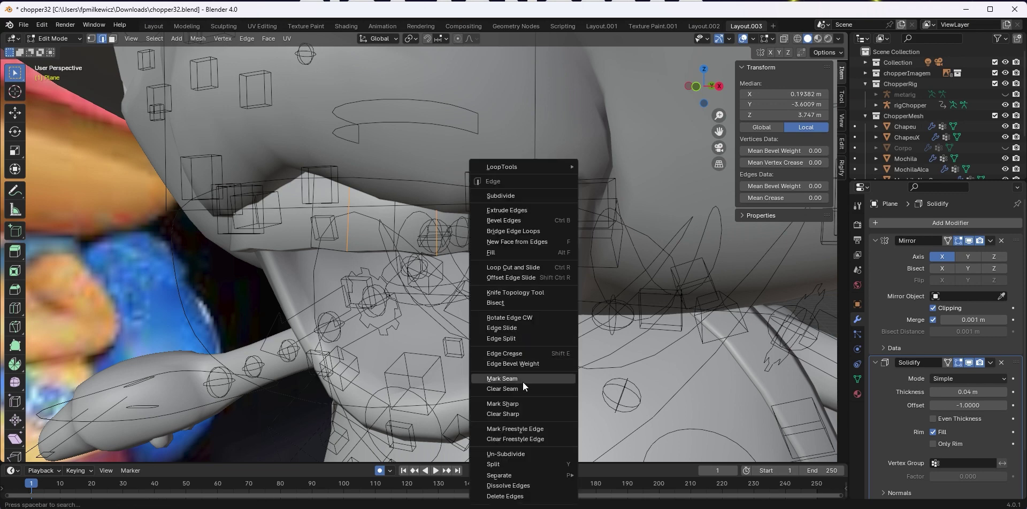
{"action": "left_click", "coordinate": [521, 405]}
{"action": "middle_click_drag", "start_coordinate": [690, 349], "coordinate": [715, 345]}
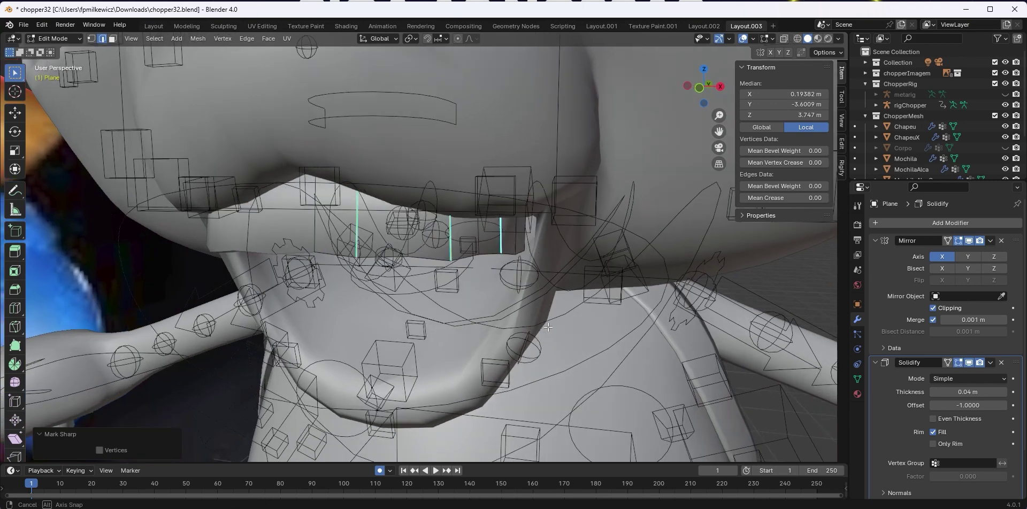
Enable Auto Smooth in the strip's mesh normals, trying an angle of 90° before setting it to 89°
{"action": "key", "text": "Tab"}
{"action": "left_click", "coordinate": [859, 377]}
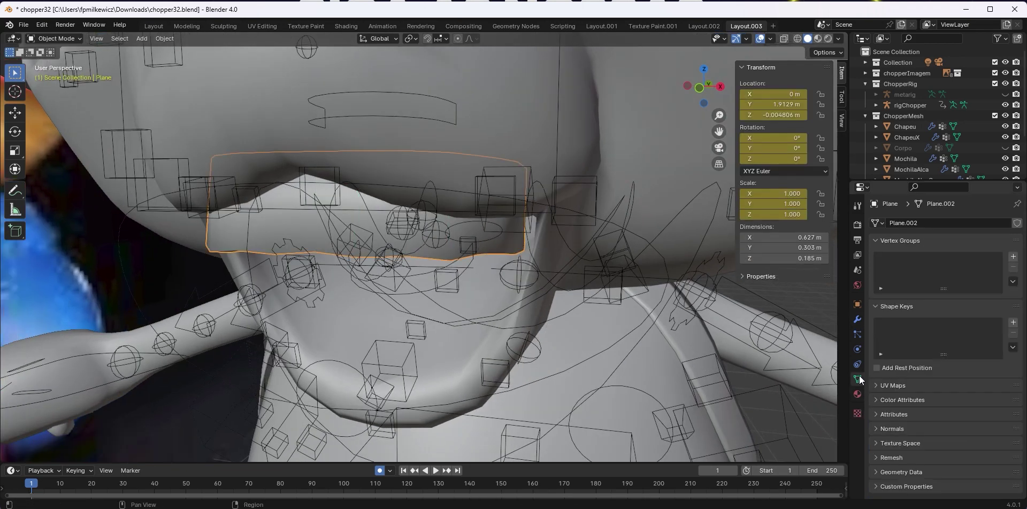
{"action": "left_click", "coordinate": [886, 429]}
{"action": "left_click", "coordinate": [934, 444]}
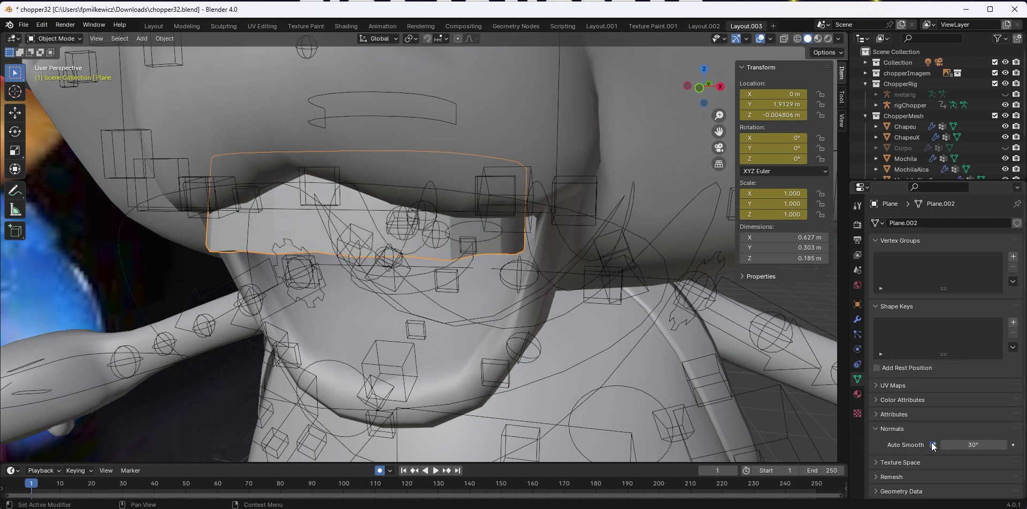
{"action": "left_click", "coordinate": [990, 446]}
{"action": "type", "text": "90"}
{"action": "key", "text": "Return"}
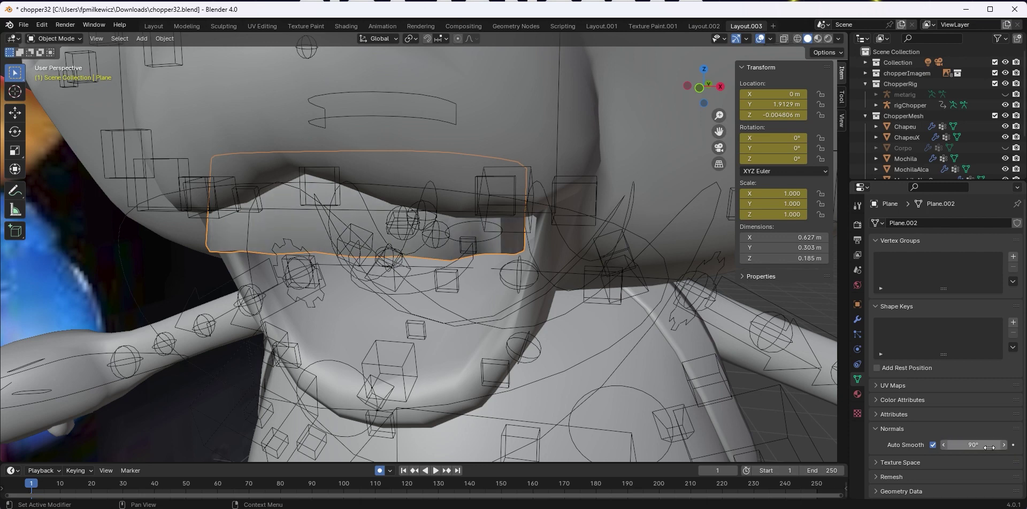
{"action": "left_click", "coordinate": [990, 448]}
{"action": "type", "text": "89"}
{"action": "key", "text": "Return"}
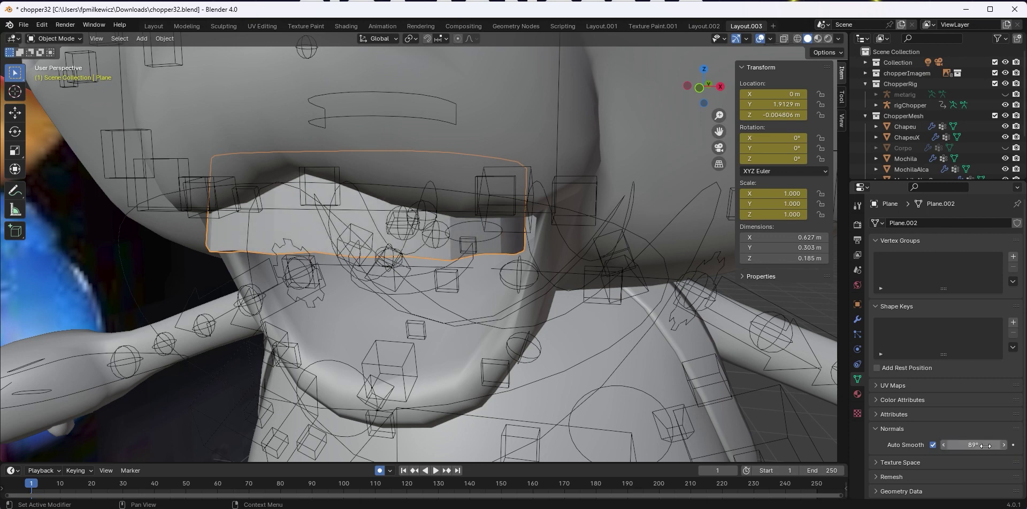
Clear the sharp marking from the three dividing edges and check the strip's shading in Object Mode
{"action": "middle_click_drag", "start_coordinate": [717, 361], "coordinate": [712, 328]}
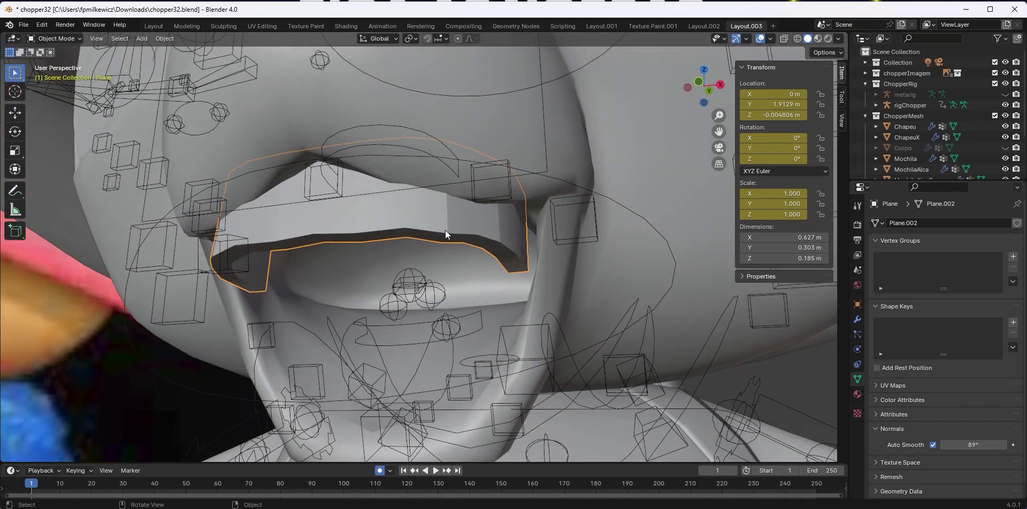
{"action": "key", "text": "Tab"}
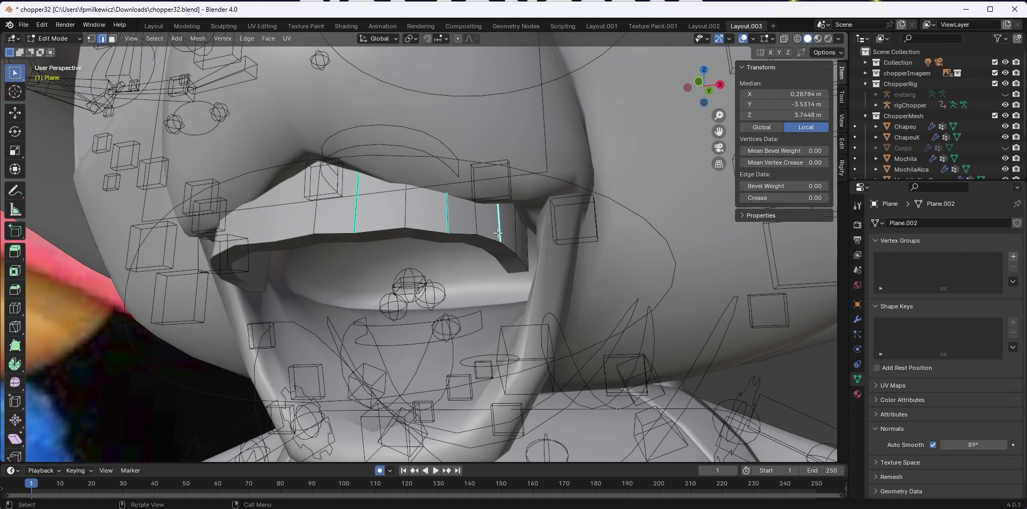
{"action": "right_click", "coordinate": [498, 234]}
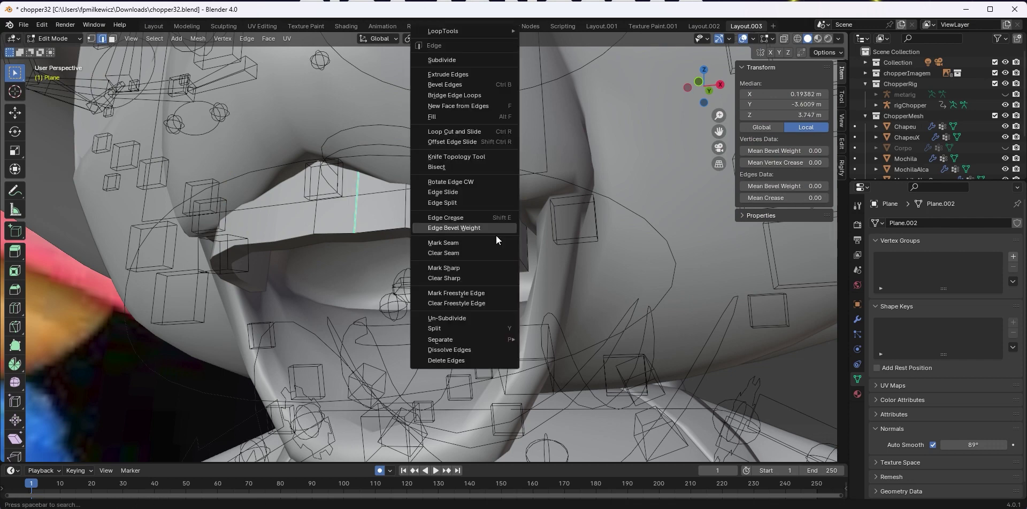
{"action": "left_click", "coordinate": [457, 278]}
{"action": "key", "text": "Tab"}
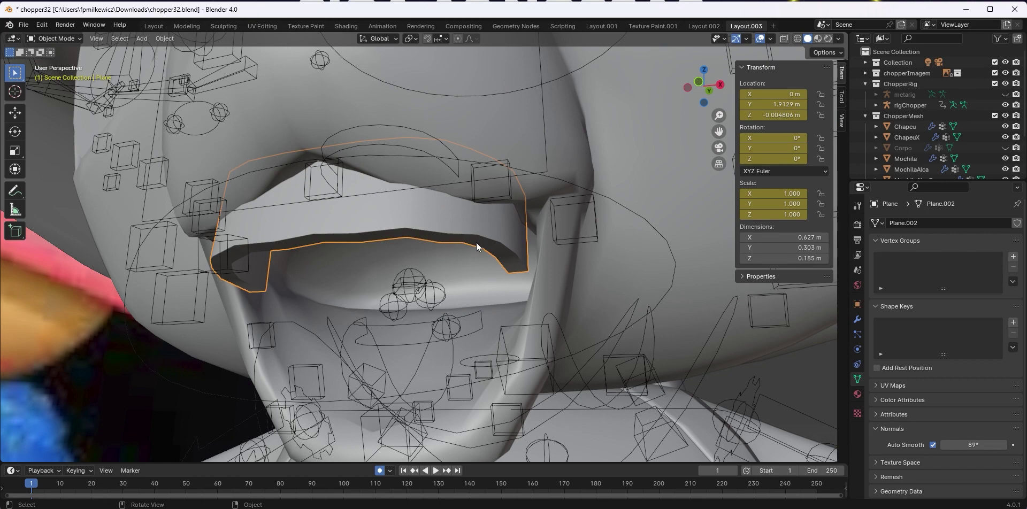
Mark the three dividing edges as sharp again and check the shading from the front
{"action": "key", "text": "Tab"}
{"action": "right_click", "coordinate": [495, 272]}
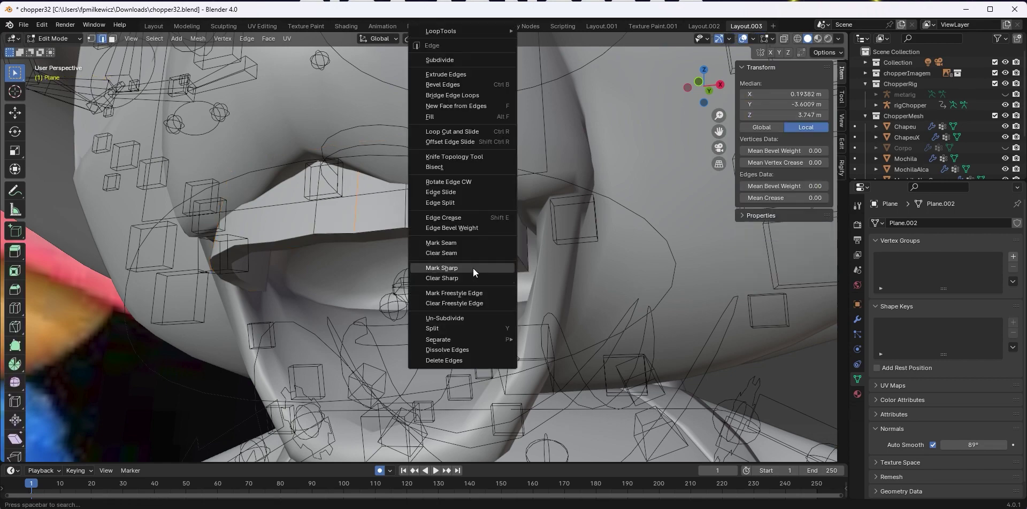
{"action": "left_click", "coordinate": [473, 269]}
{"action": "key", "text": "Tab"}
{"action": "middle_click_drag", "start_coordinate": [381, 226], "coordinate": [332, 157]}
Mark the vertical edge at the strip's centre as sharp
{"action": "key", "text": "Tab"}
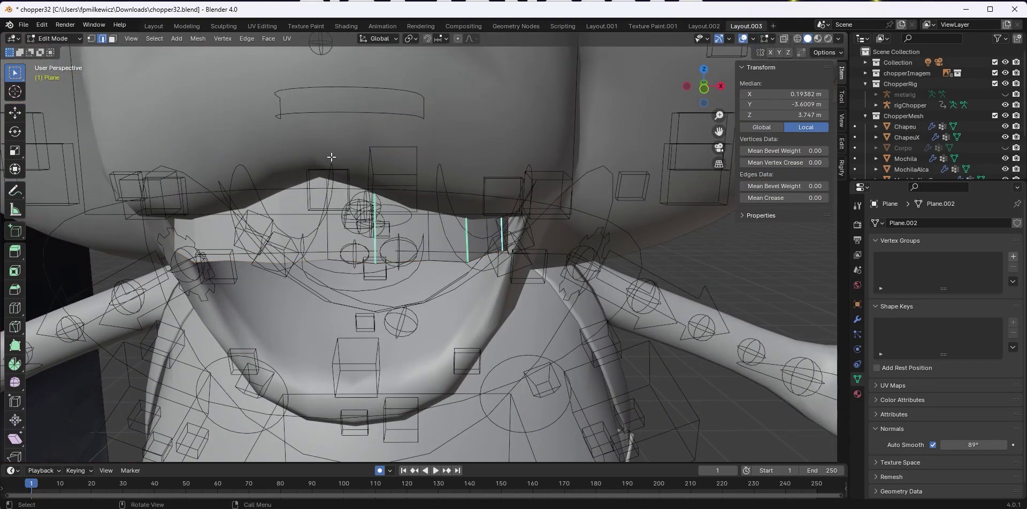
{"action": "left_click", "coordinate": [327, 198]}
{"action": "key", "text": "ctrl+e"}
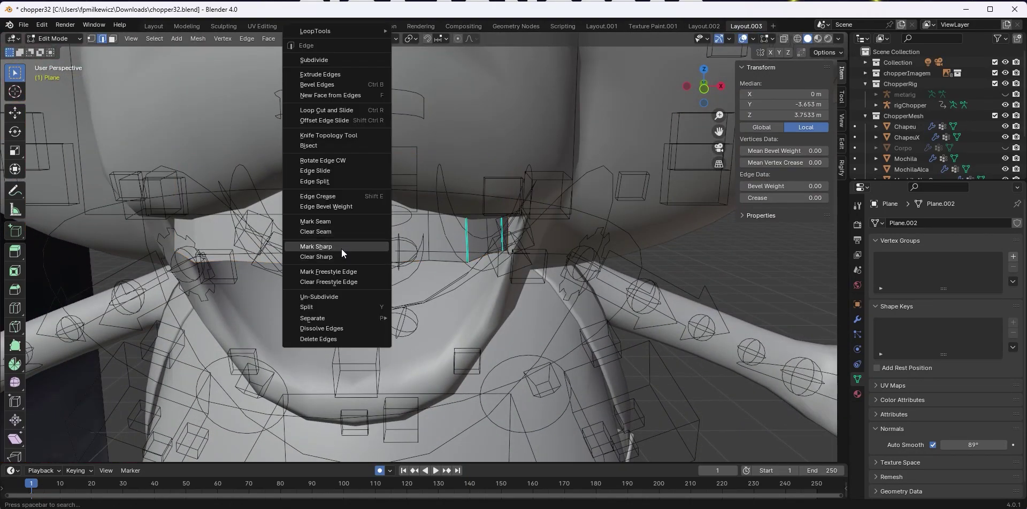
{"action": "left_click", "coordinate": [342, 252]}
{"action": "key", "text": "Tab"}
{"action": "middle_click_drag", "start_coordinate": [423, 284], "coordinate": [436, 292]}
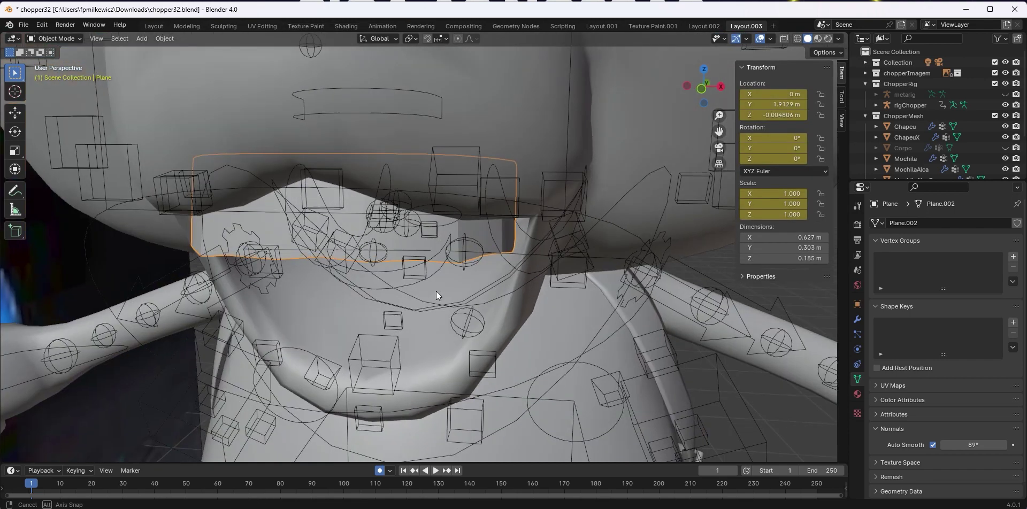
Move the strip's centre edge slightly forward along Y in the side view
{"action": "key", "text": "Tab"}
{"action": "key", "text": "KP_3"}
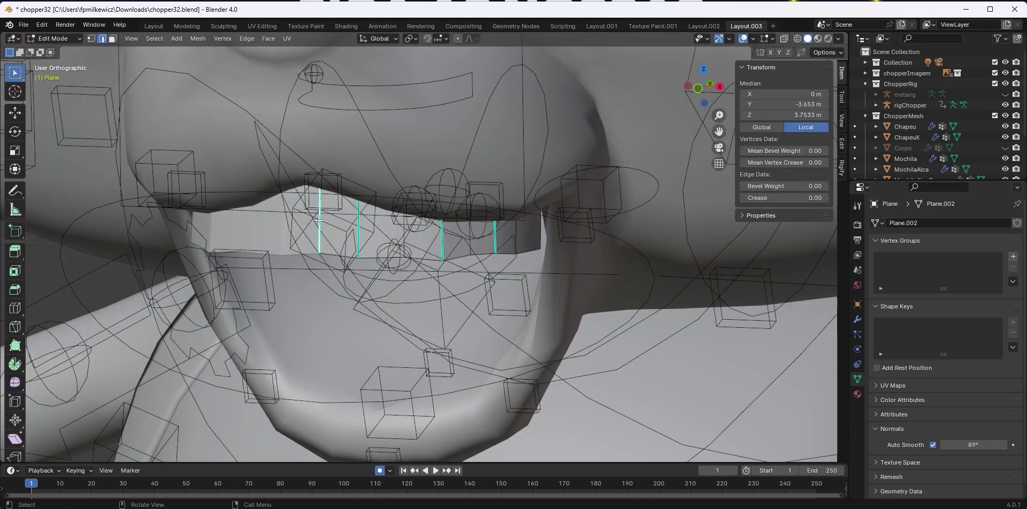
{"action": "key", "text": "KP_3"}
{"action": "key", "text": "g"}
{"action": "key", "text": "y"}
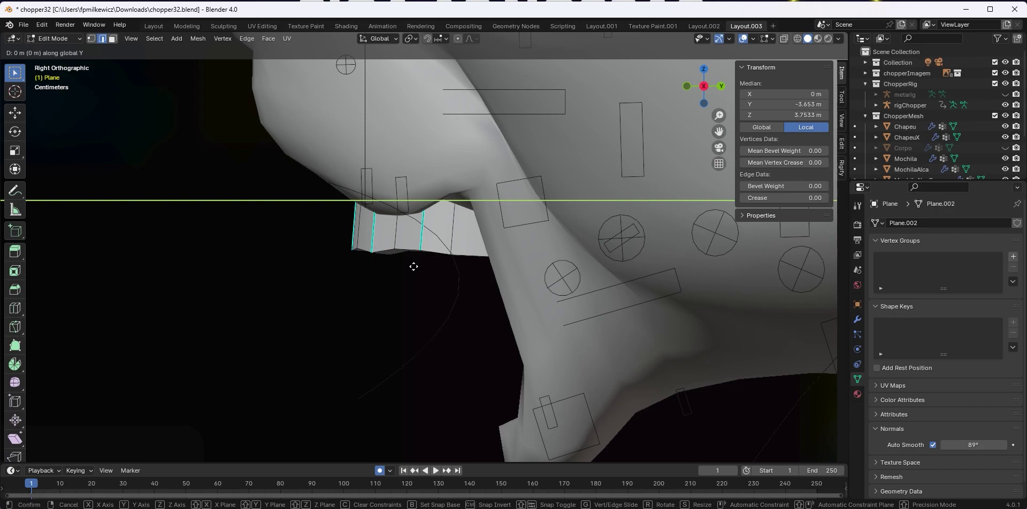
{"action": "left_click", "coordinate": [410, 268]}
{"action": "key", "text": "Tab"}
Clear the sharp marking from the middle one of the three dividing edges beside the strip's centre
{"action": "middle_click_drag", "start_coordinate": [410, 268], "coordinate": [458, 298]}
{"action": "key", "text": "Tab"}
{"action": "right_click", "coordinate": [465, 280]}
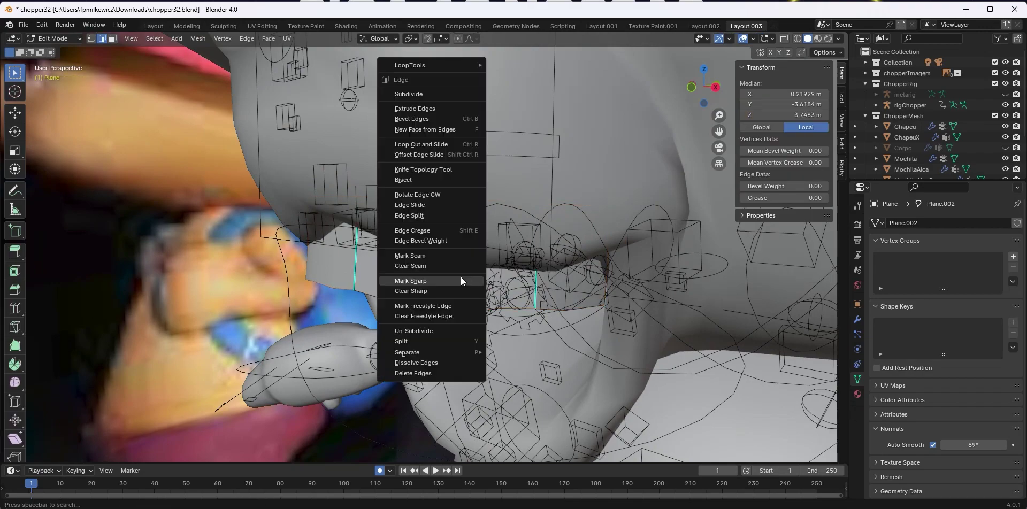
{"action": "left_click", "coordinate": [452, 293]}
{"action": "mouse_move", "coordinate": [470, 313]}
{"action": "middle_mouse_down"}
{"action": "mouse_move", "coordinate": [511, 336]}
{"action": "mouse_move", "coordinate": [550, 328]}
{"action": "mouse_move", "coordinate": [499, 329]}
{"action": "mouse_move", "coordinate": [400, 257]}
{"action": "mouse_move", "coordinate": [371, 315]}
{"action": "mouse_move", "coordinate": [403, 330]}
{"action": "mouse_move", "coordinate": [538, 307]}
{"action": "mouse_move", "coordinate": [490, 310]}
{"action": "middle_mouse_up"}
{"action": "key", "text": "Tab"}
{"action": "scroll", "coordinate": [490, 310], "scroll_direction": "up", "scroll_amount": 3}
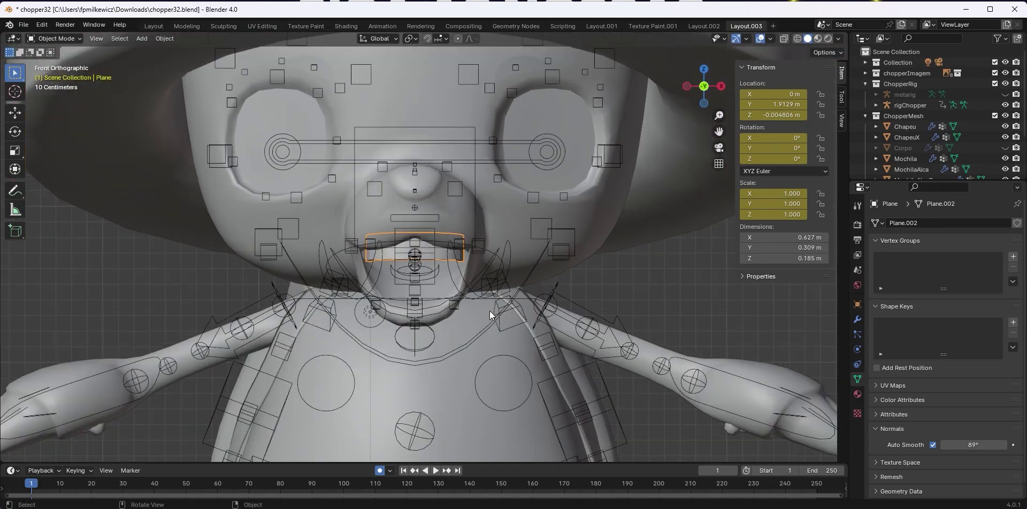
{"action": "key", "text": "Tab"}
{"action": "key", "text": "s"}
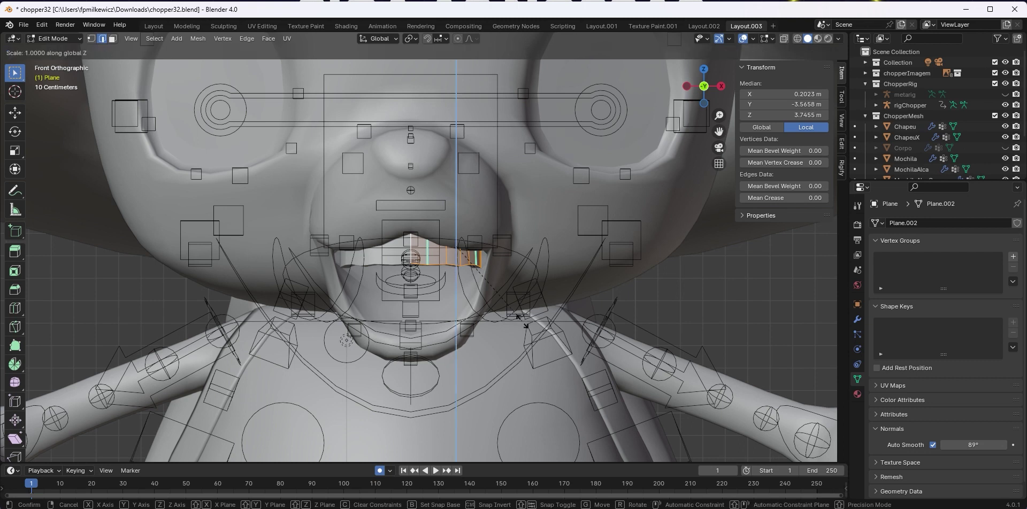
{"action": "key", "text": "z"}
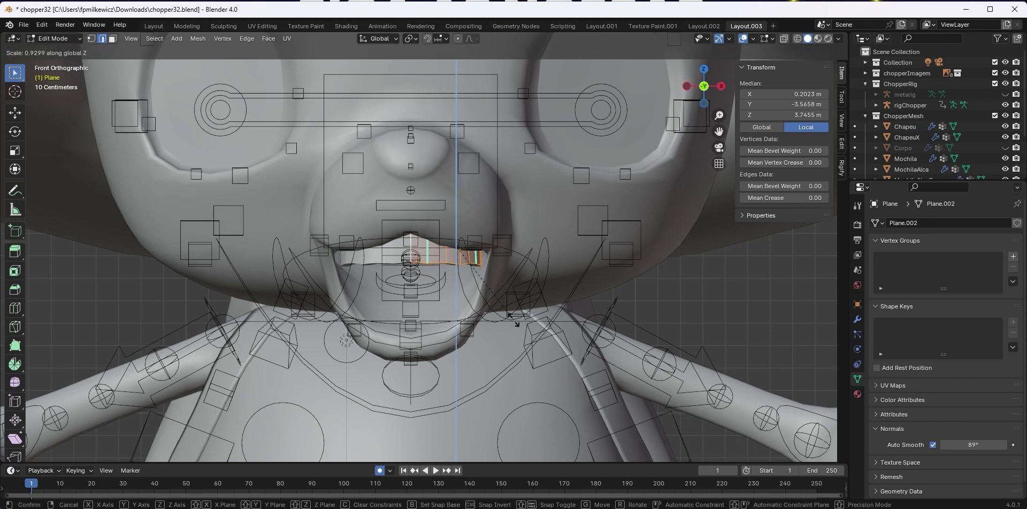
{"action": "right_click", "coordinate": [535, 364]}
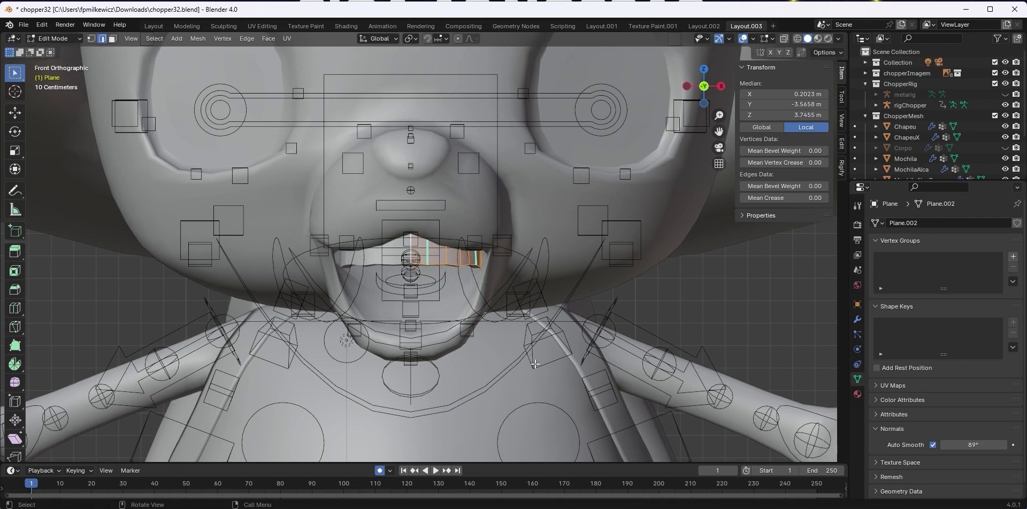
Scale the upper teeth mesh along Z to about 0.957 and return to Object Mode
{"action": "key", "text": "s"}
{"action": "key", "text": "z"}
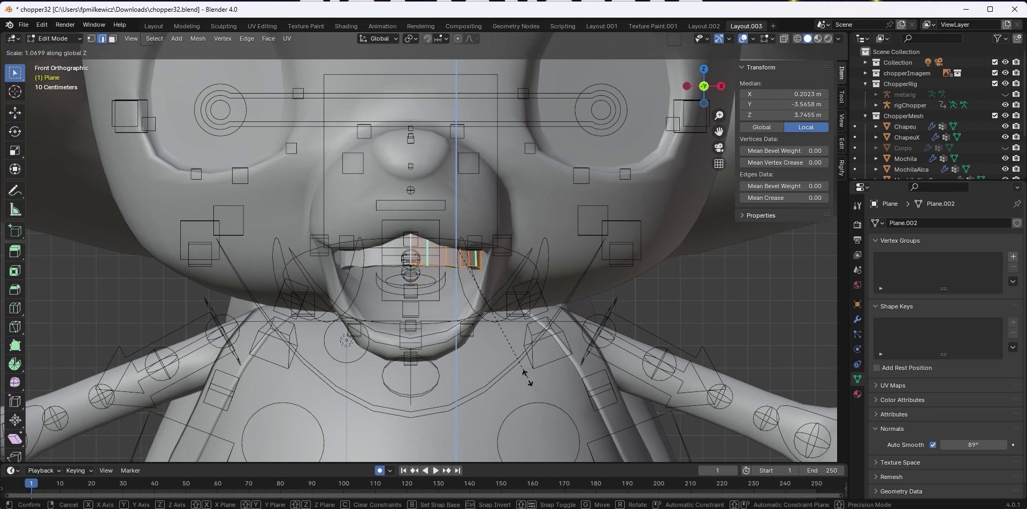
{"action": "left_click", "coordinate": [524, 362]}
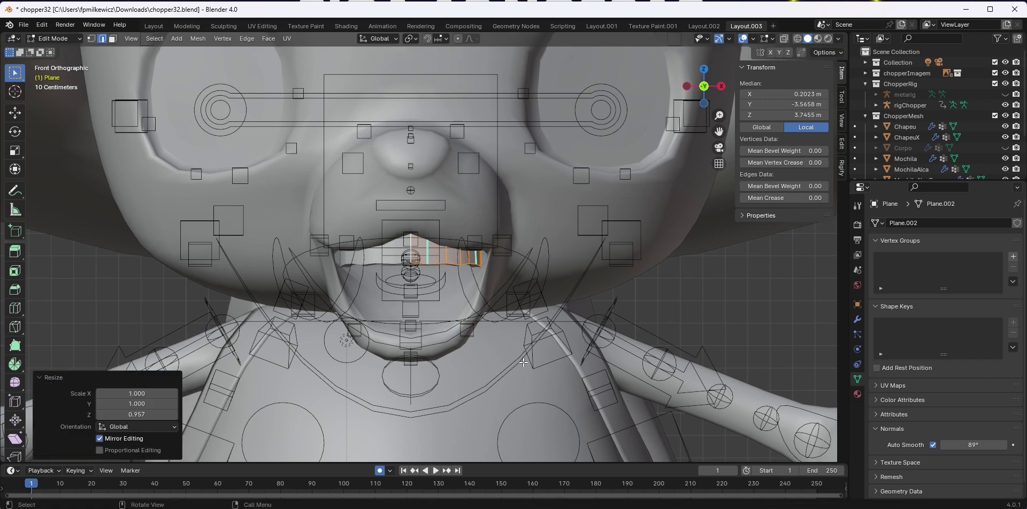
{"action": "key", "text": "Tab"}
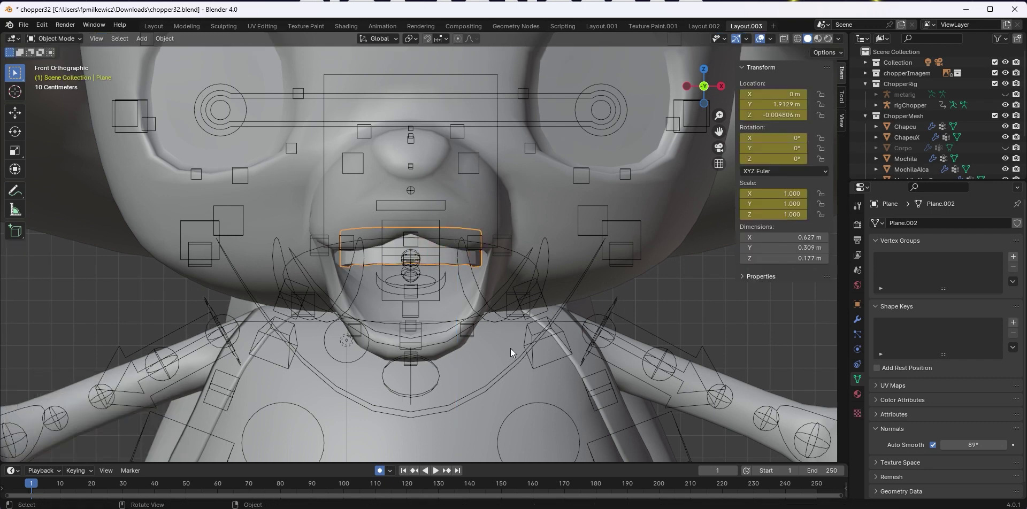
Enable Affect Only Origins and move the teeth strip's origin about -3.63 m along Y and 3.76 m along Z in the side view
{"action": "scroll", "coordinate": [511, 348], "scroll_direction": "down", "scroll_amount": 3}
{"action": "scroll", "coordinate": [521, 290], "scroll_direction": "down", "scroll_amount": 6}
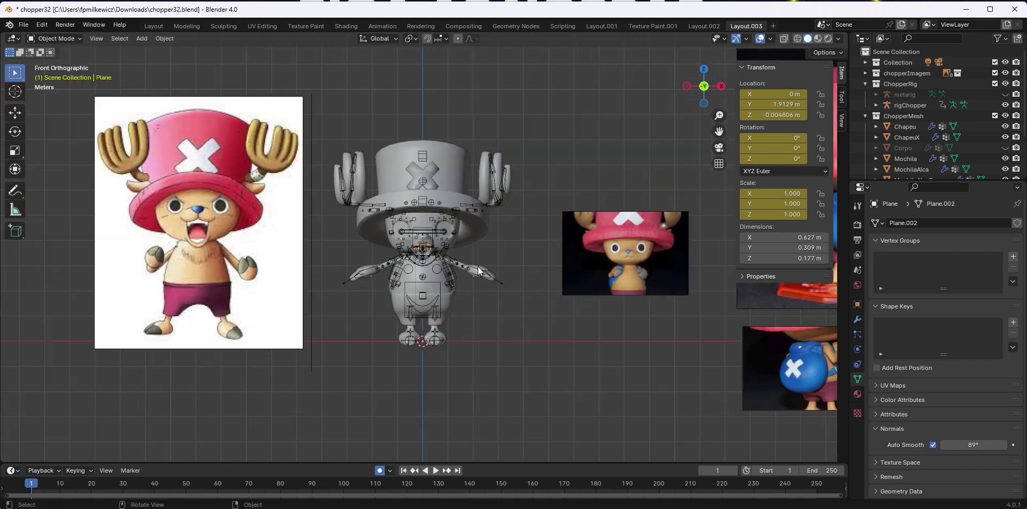
{"action": "middle_click_drag", "start_coordinate": [450, 303], "coordinate": [388, 277]}
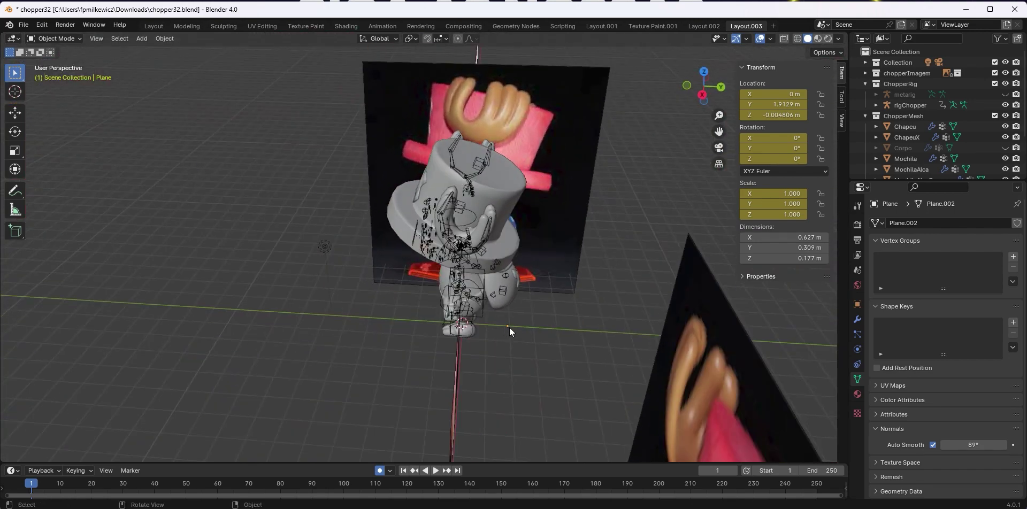
{"action": "key", "text": "KP_3"}
{"action": "left_click", "coordinate": [842, 121]}
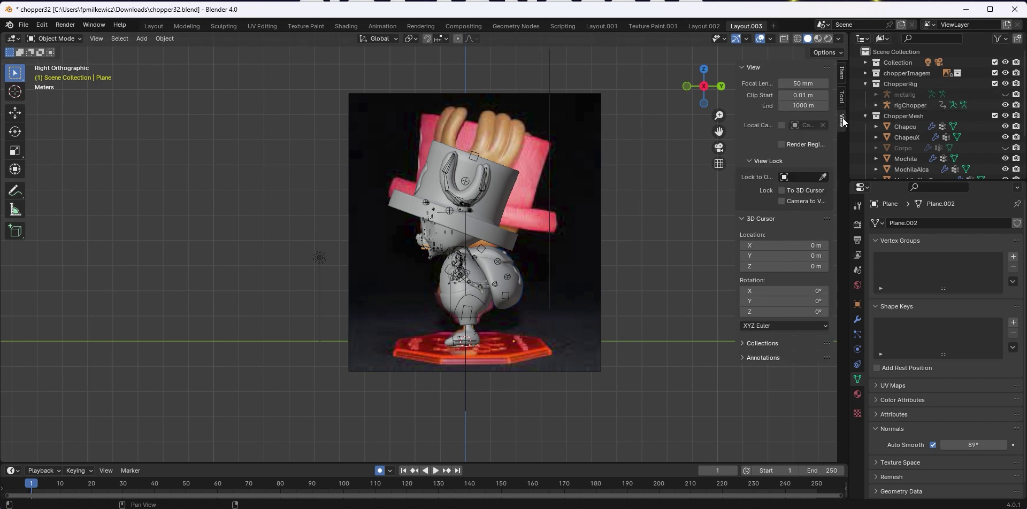
{"action": "left_click", "coordinate": [843, 73]}
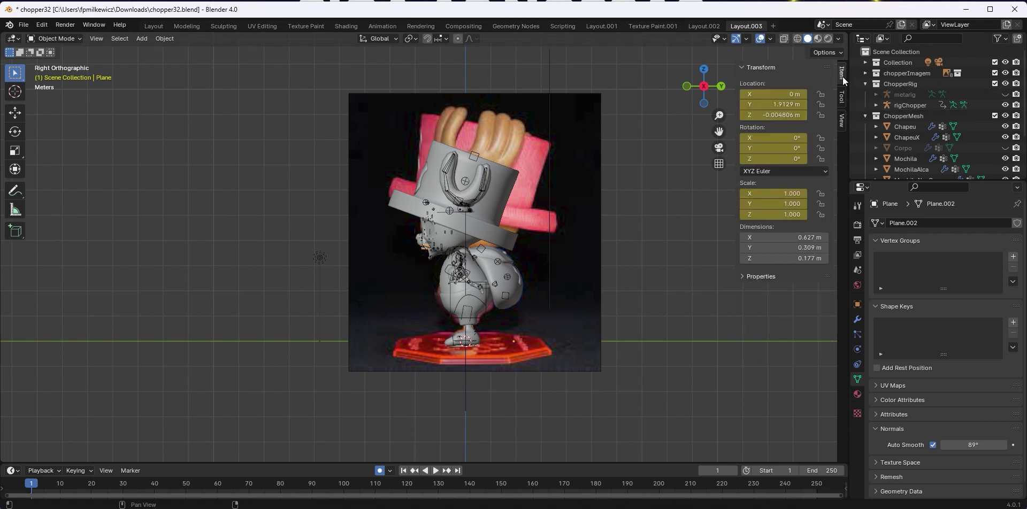
{"action": "left_click", "coordinate": [844, 98]}
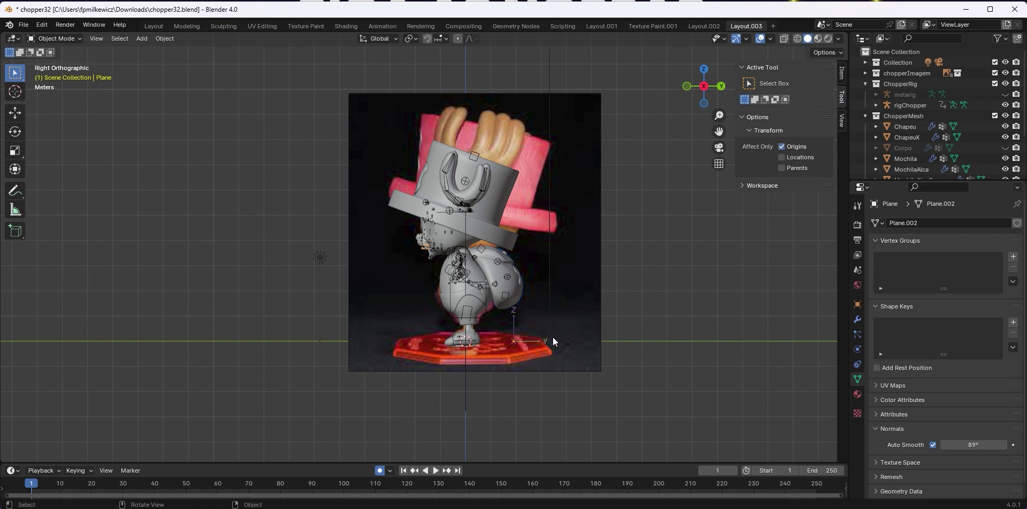
{"action": "key", "text": "g"}
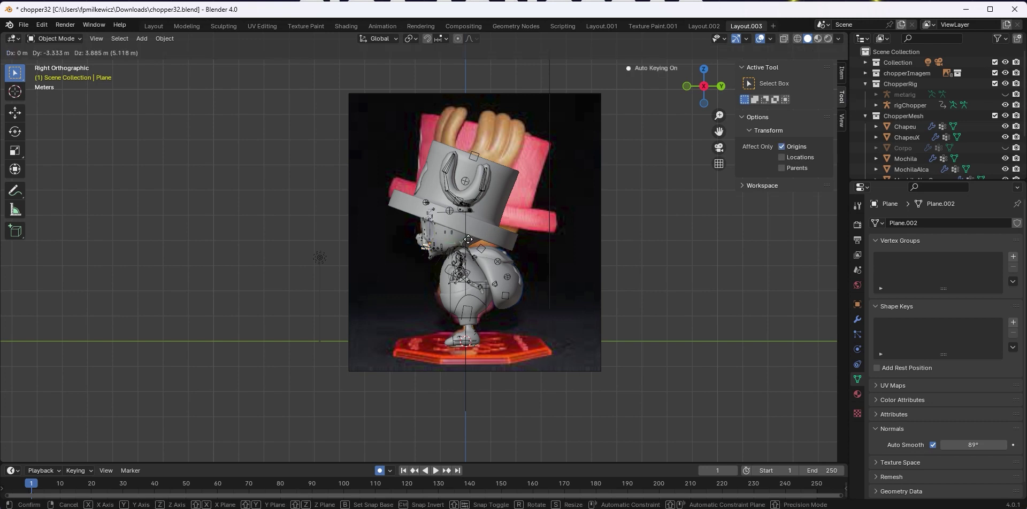
{"action": "left_click", "coordinate": [464, 246]}
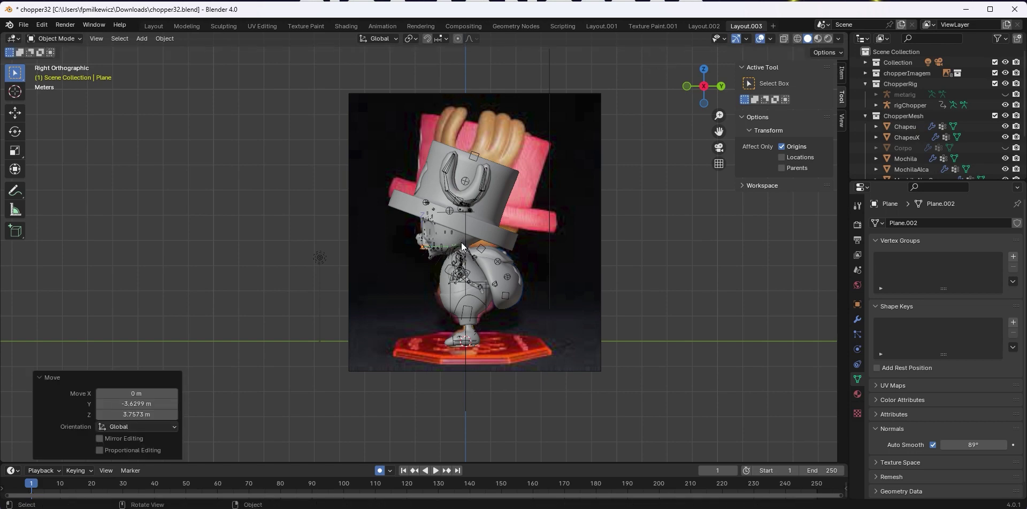
Move the origin a further 0.11 m or so along Y into the middle of the teeth strip and disable Affect Only Origins
{"action": "key", "text": "KP_Decimal"}
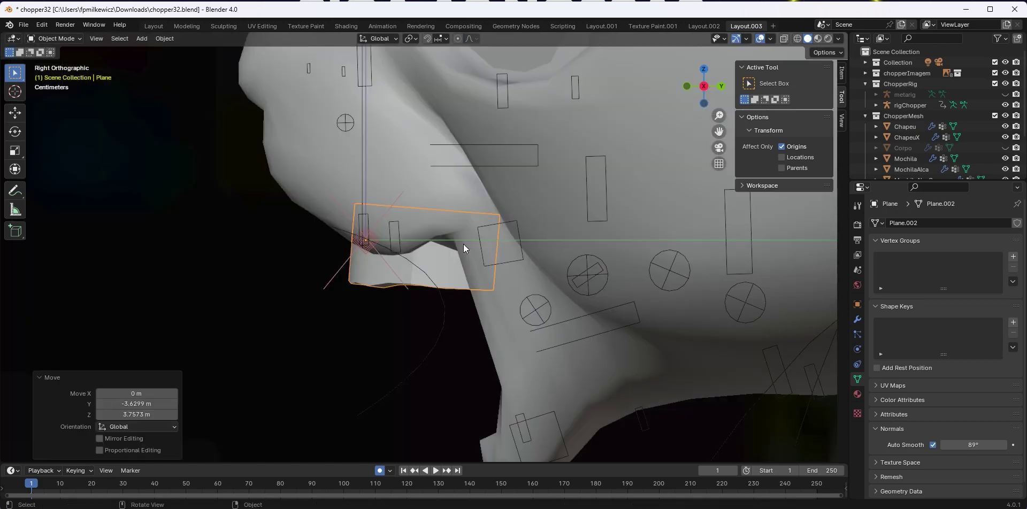
{"action": "key", "text": "g"}
{"action": "left_click", "coordinate": [527, 253]}
{"action": "left_click", "coordinate": [794, 148]}
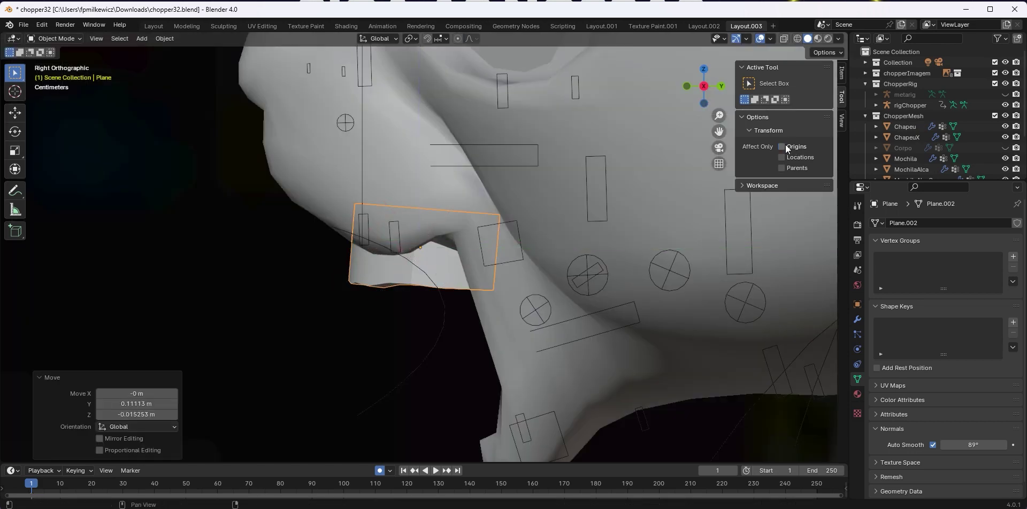
Duplicate the teeth strip about 0.255 m lower in the mouth and rotate the copy 1° in the side view
{"action": "scroll", "coordinate": [505, 272], "scroll_direction": "down", "scroll_amount": 4}
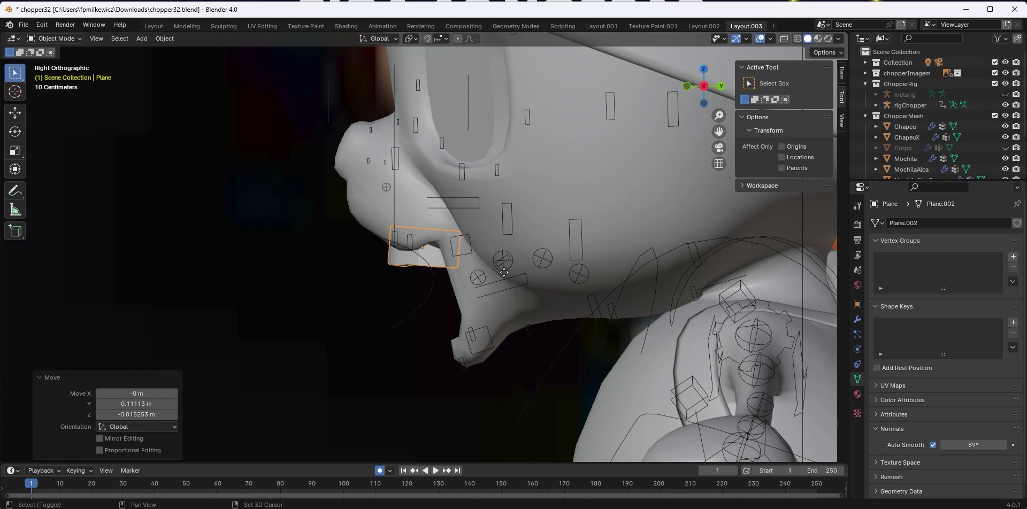
{"action": "key", "text": "shift+d"}
{"action": "type", "text": "r1"}
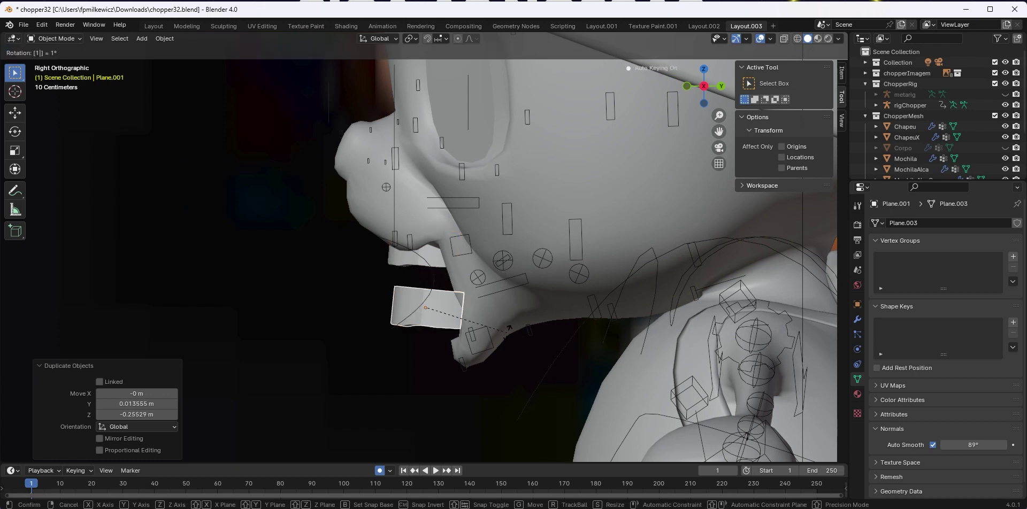
{"action": "key", "text": "Return"}
Rotate the lower teeth copy 180° in the front view
{"action": "key", "text": "KP_1"}
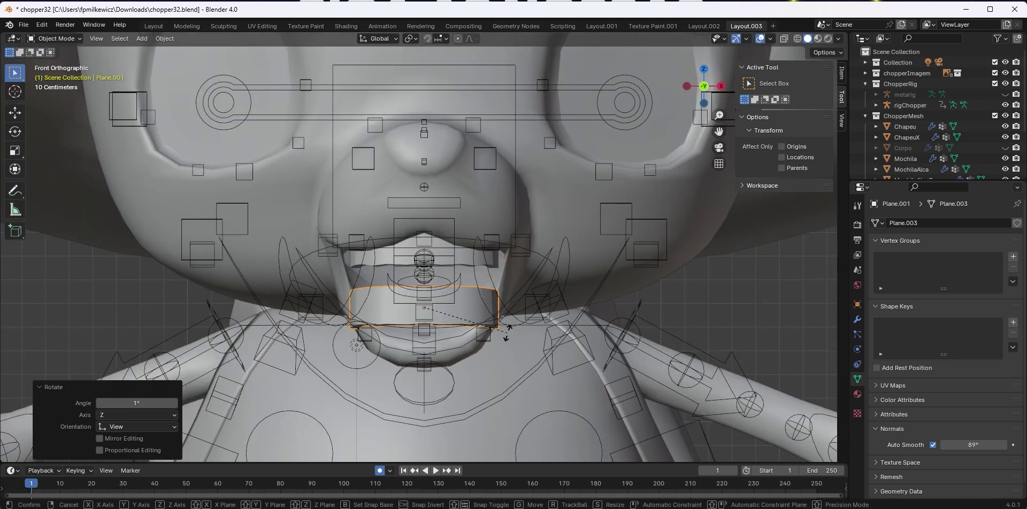
{"action": "type", "text": "180"}
{"action": "key", "text": "Return"}
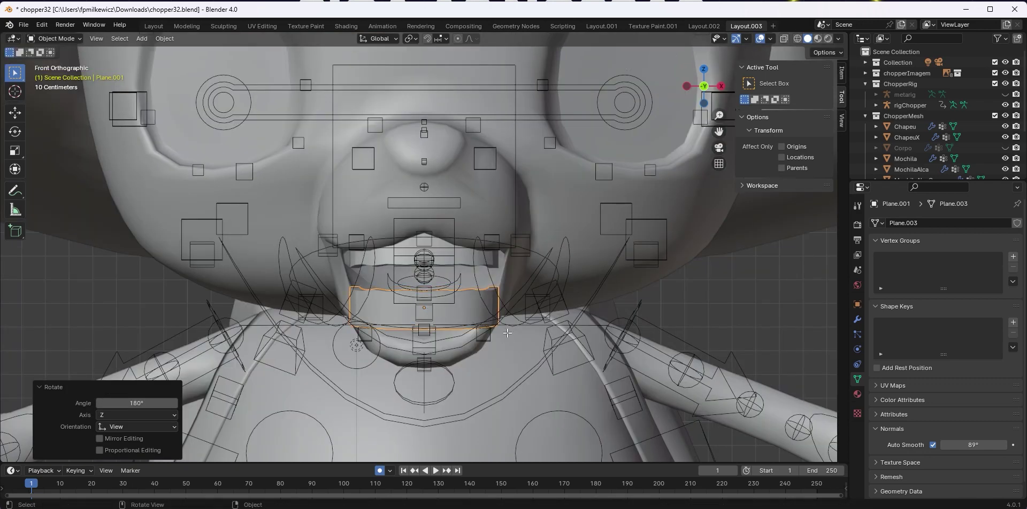
Scale the lower teeth mesh to about 0.746 along Z and about 0.883 overall, and shift it slightly within the mouth
{"action": "key", "text": "Tab"}
{"action": "middle_click_drag", "start_coordinate": [507, 333], "coordinate": [499, 279], "text": "shift"}
{"action": "key", "text": "s"}
{"action": "key", "text": "z"}
{"action": "left_click", "coordinate": [545, 327]}
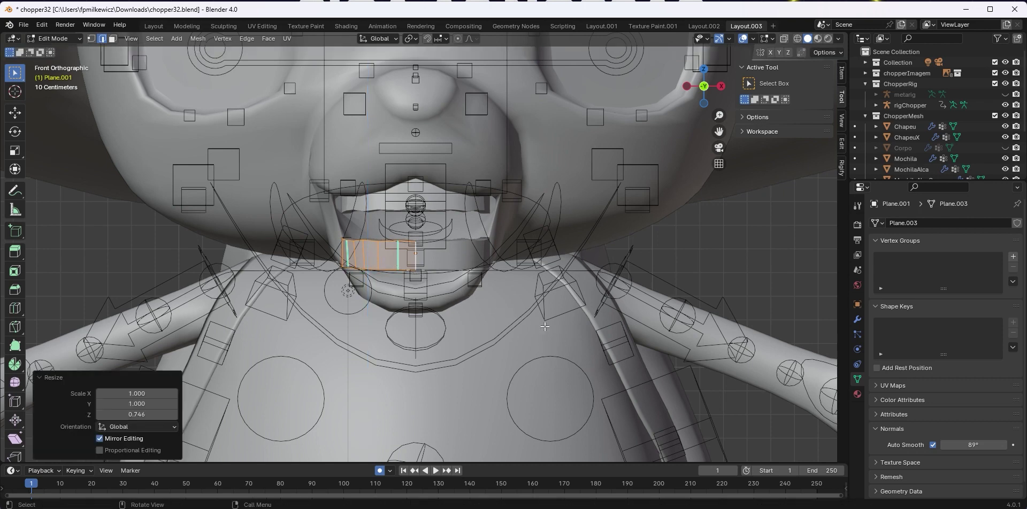
{"action": "key", "text": "s"}
{"action": "left_click", "coordinate": [557, 330]}
{"action": "key", "text": "g"}
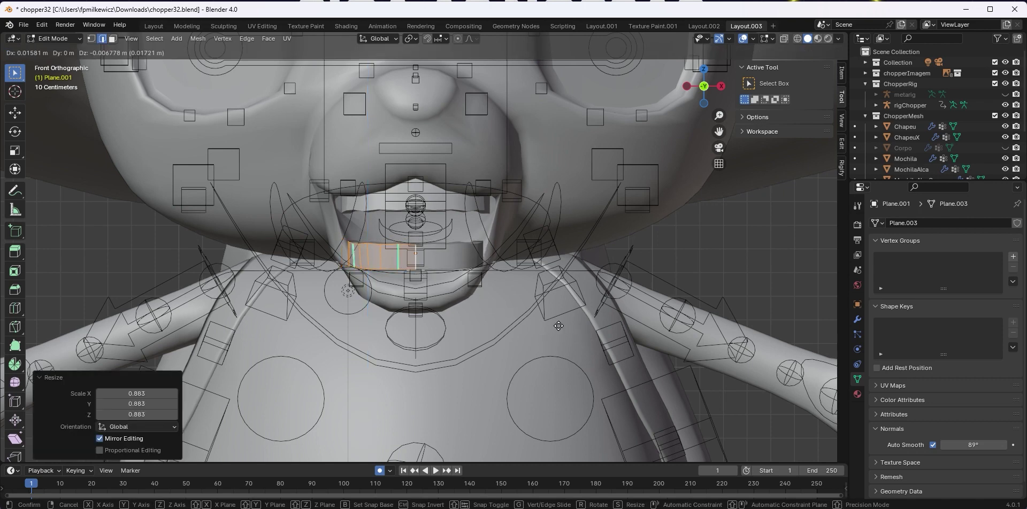
{"action": "left_click", "coordinate": [559, 325]}
Scale the lower teeth to about 0.865, recentre them and lower them about 0.056 m toward the bottom lip
{"action": "key", "text": "s"}
{"action": "left_click", "coordinate": [558, 323]}
{"action": "key", "text": "g"}
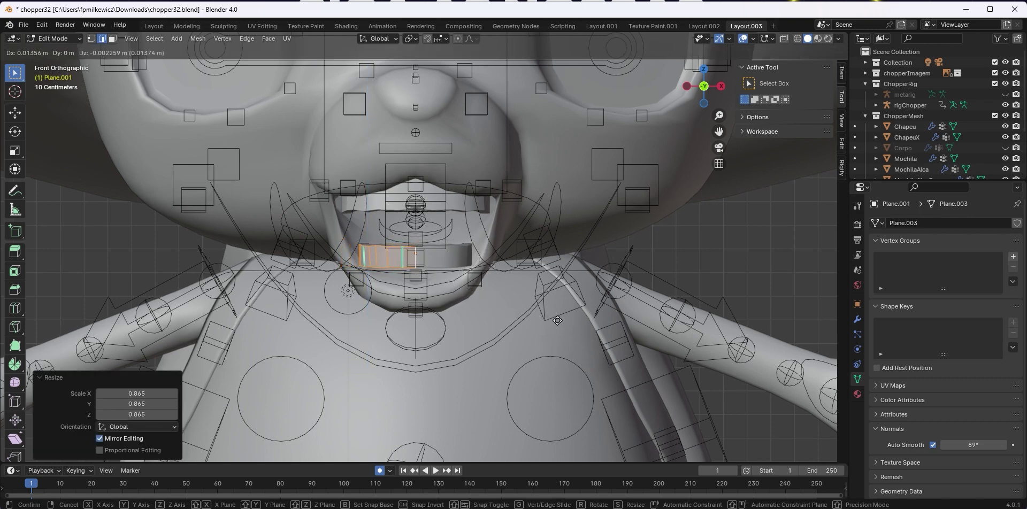
{"action": "left_click", "coordinate": [558, 321]}
{"action": "key", "text": "g"}
{"action": "left_click", "coordinate": [557, 332]}
Move the lower teeth back against the lower jaw in the side view
{"action": "key", "text": "KP_3"}
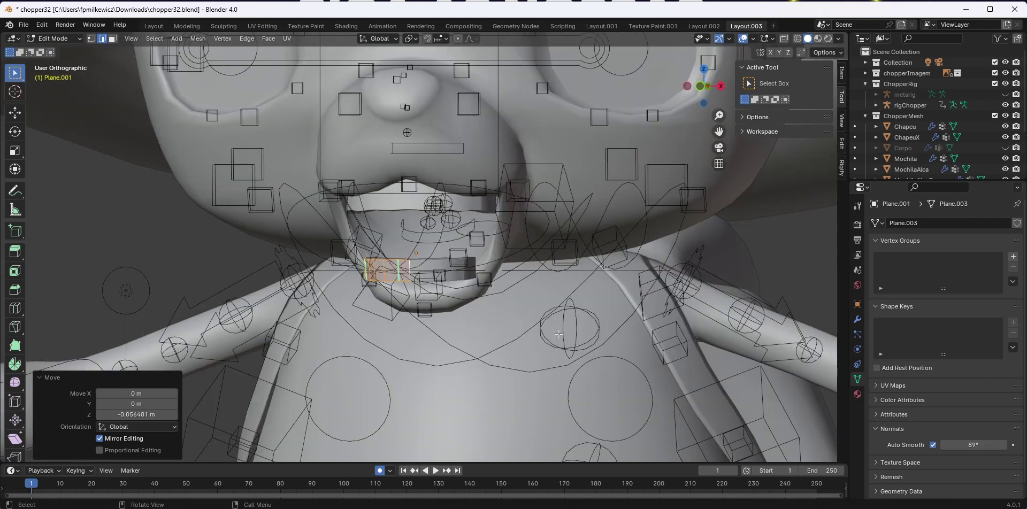
{"action": "key", "text": "KP_Decimal"}
{"action": "key", "text": "g"}
{"action": "left_click", "coordinate": [689, 343]}
{"action": "key", "text": "r"}
{"action": "left_click", "coordinate": [675, 305]}
{"action": "key", "text": "ctrl+z"}
Tilt the lower teeth to follow the jaw, rotating them about -4° and, in the exact side view, about 9.7°
{"action": "key", "text": "r"}
{"action": "left_click", "coordinate": [808, 353]}
{"action": "key", "text": "KP_1"}
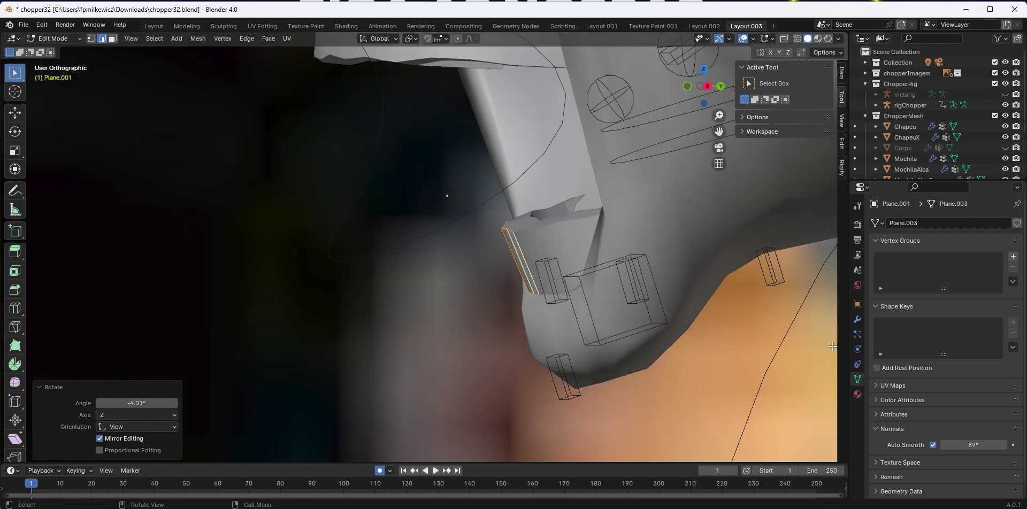
{"action": "key", "text": "KP_3"}
{"action": "key", "text": "r"}
{"action": "left_click", "coordinate": [665, 451]}
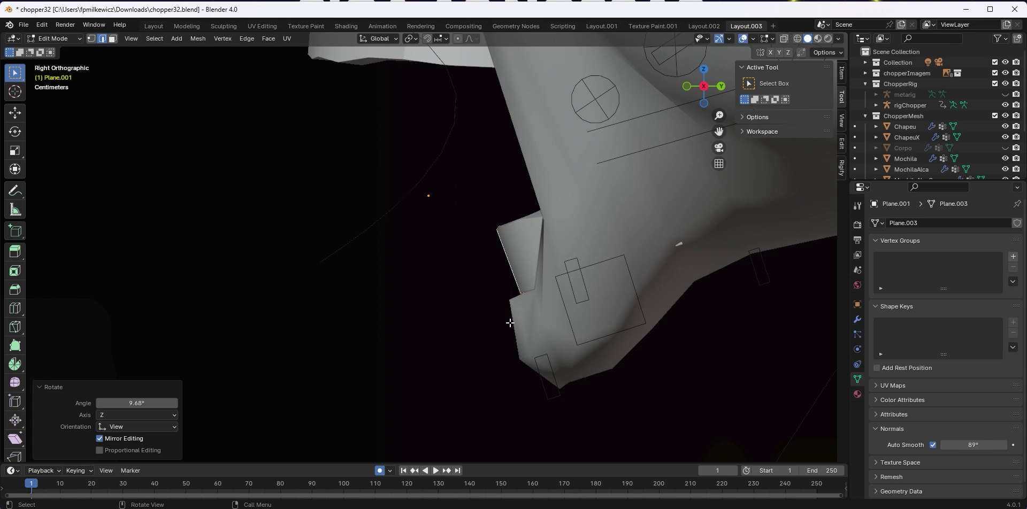
Raise the outer end of the lower teeth strip in the front view using smooth proportional editing with a size of about 0.164 m
{"action": "scroll", "coordinate": [498, 260], "scroll_direction": "down", "scroll_amount": 3}
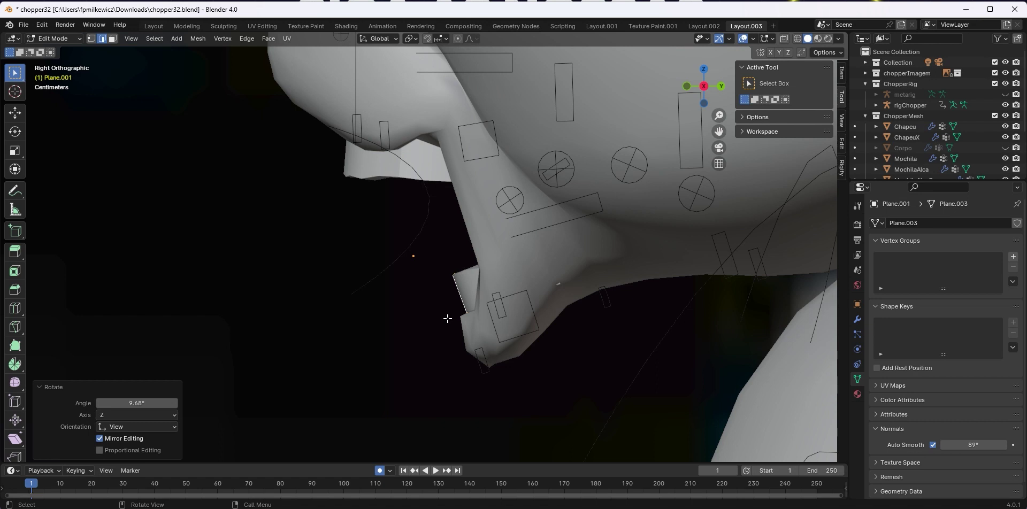
{"action": "middle_click_drag", "start_coordinate": [448, 319], "coordinate": [477, 426], "text": "shift"}
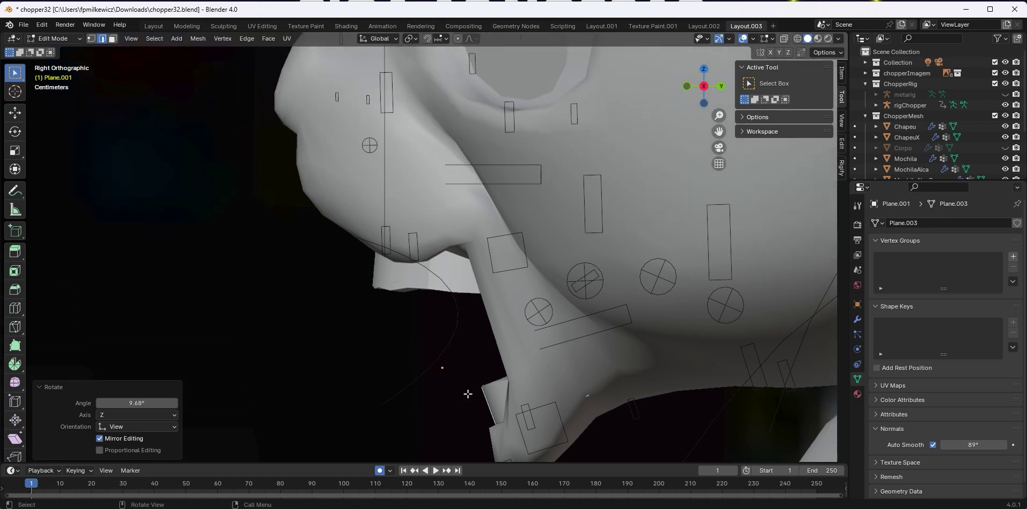
{"action": "middle_click_drag", "start_coordinate": [496, 445], "coordinate": [623, 366]}
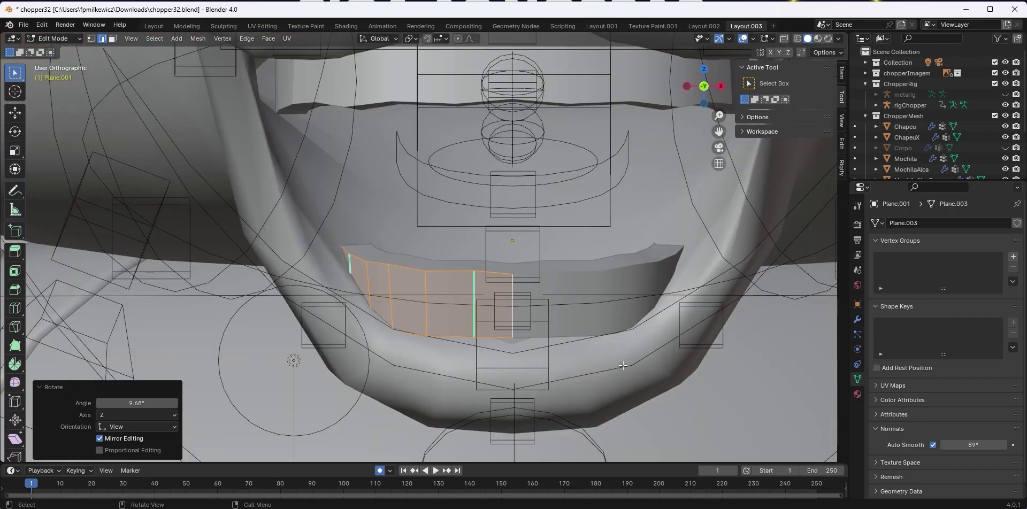
{"action": "key", "text": "alt+a"}
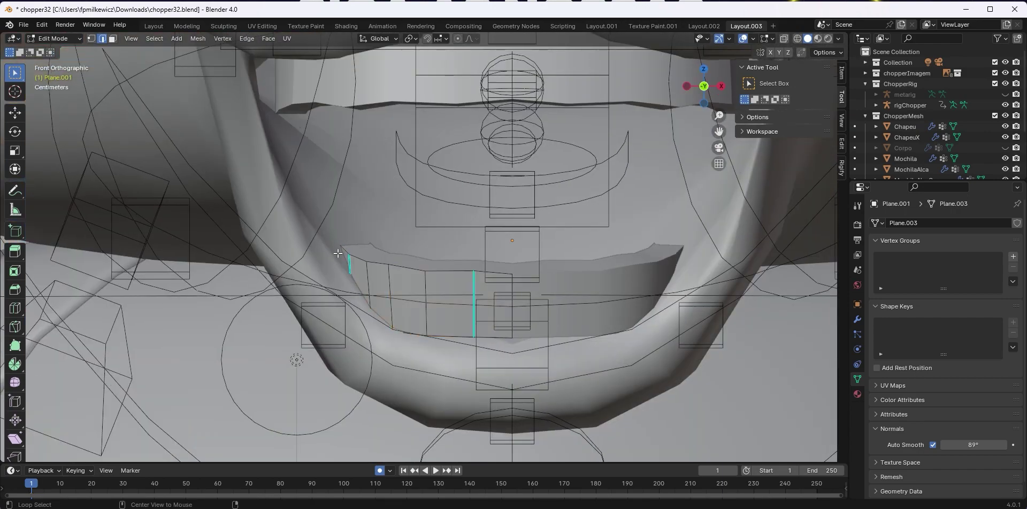
{"action": "key", "text": "KP_1"}
{"action": "key", "text": "alt+z"}
{"action": "key", "text": "o"}
{"action": "key", "text": "alt+z"}
{"action": "key", "text": "g"}
{"action": "key", "text": "z"}
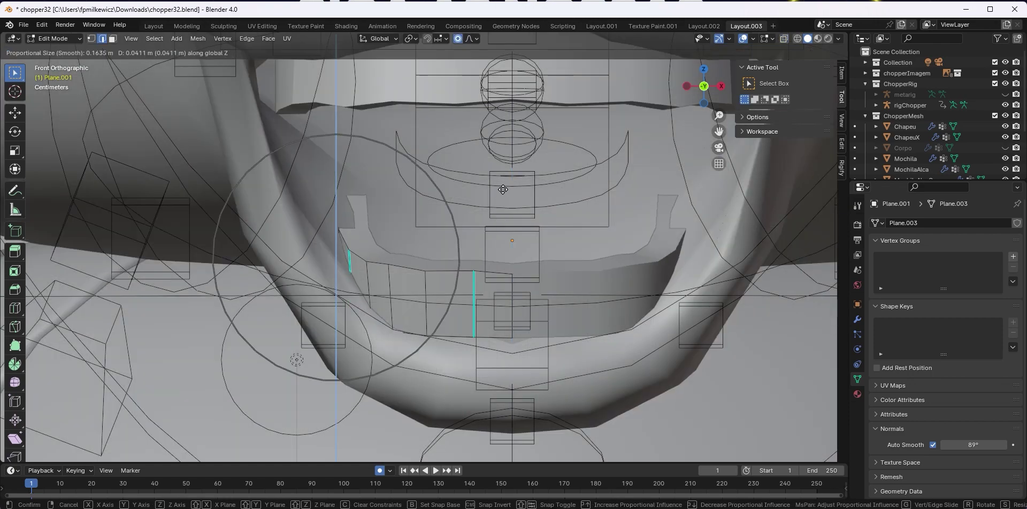
{"action": "left_click", "coordinate": [509, 165]}
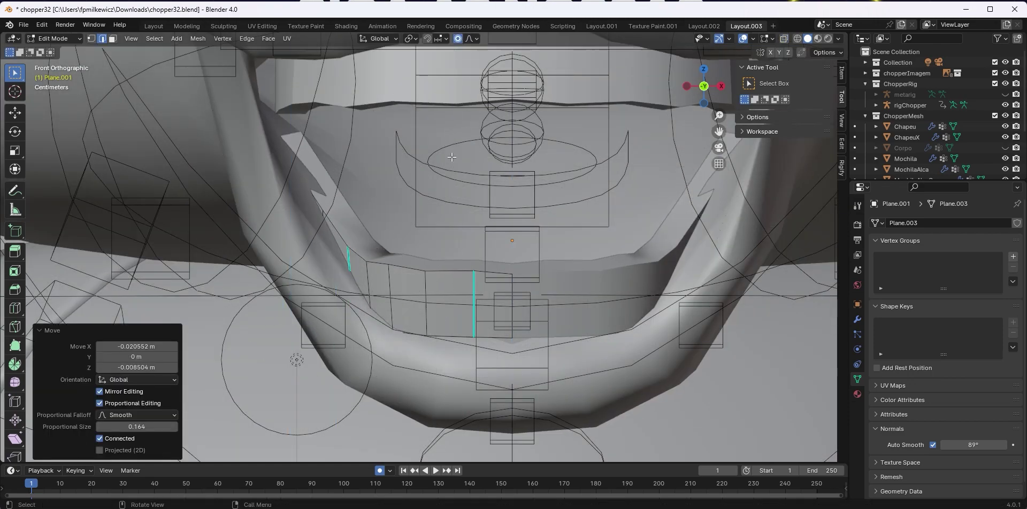
Scale the lower strip's outer end edge along Z to about 1.514 in the side view
{"action": "middle_click_drag", "start_coordinate": [481, 177], "coordinate": [410, 185]}
{"action": "key", "text": "KP_3"}
{"action": "key", "text": "alt+z"}
{"action": "key", "text": "s"}
{"action": "key", "text": "z"}
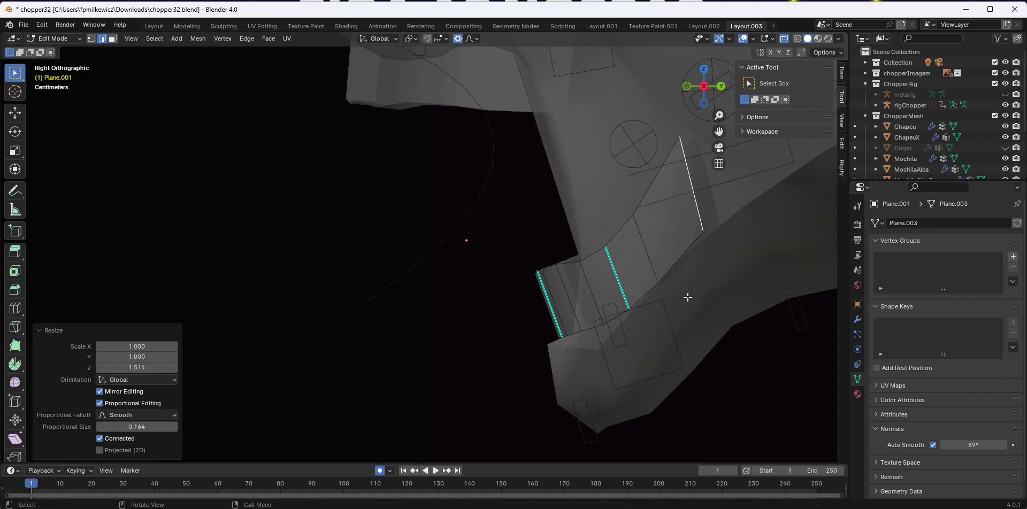
{"action": "left_click", "coordinate": [687, 294]}
Select an edge near the lower strip's outer end and reposition it in the front view with proportional editing
{"action": "key", "text": "KP_1"}
{"action": "key", "text": "alt+z"}
{"action": "middle_click_drag", "start_coordinate": [440, 246], "coordinate": [437, 187]}
{"action": "key", "text": "alt+z"}
{"action": "left_click", "coordinate": [457, 201]}
{"action": "key", "text": "KP_1"}
{"action": "key", "text": "alt+z"}
{"action": "key", "text": "g"}
{"action": "left_click", "coordinate": [420, 244]}
{"action": "key", "text": "g"}
{"action": "left_click", "coordinate": [419, 236]}
Add another edge near the strip's end to the selection, move both about 0.058 m forward along Y, and adjust them against the cheek
{"action": "middle_click_drag", "start_coordinate": [284, 197], "coordinate": [235, 209]}
{"action": "left_click", "coordinate": [322, 205], "text": "shift"}
{"action": "key", "text": "g"}
{"action": "left_click", "coordinate": [343, 246]}
{"action": "middle_click_drag", "start_coordinate": [342, 246], "coordinate": [436, 262]}
{"action": "key", "text": "g"}
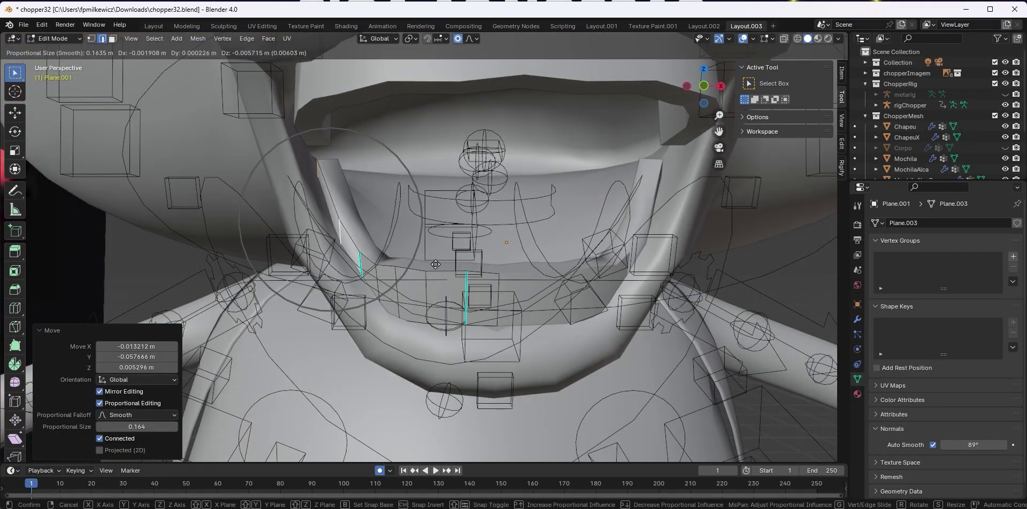
{"action": "left_click", "coordinate": [438, 267]}
{"action": "key", "text": "KP_1"}
{"action": "key", "text": "Tab"}
Lower the selected end edges of the lower teeth strip about 0.078 m in the front view with proportional editing
{"action": "scroll", "coordinate": [499, 288], "scroll_direction": "down", "scroll_amount": 11}
{"action": "left_click", "coordinate": [643, 258]}
{"action": "scroll", "coordinate": [644, 258], "scroll_direction": "down", "scroll_amount": 2}
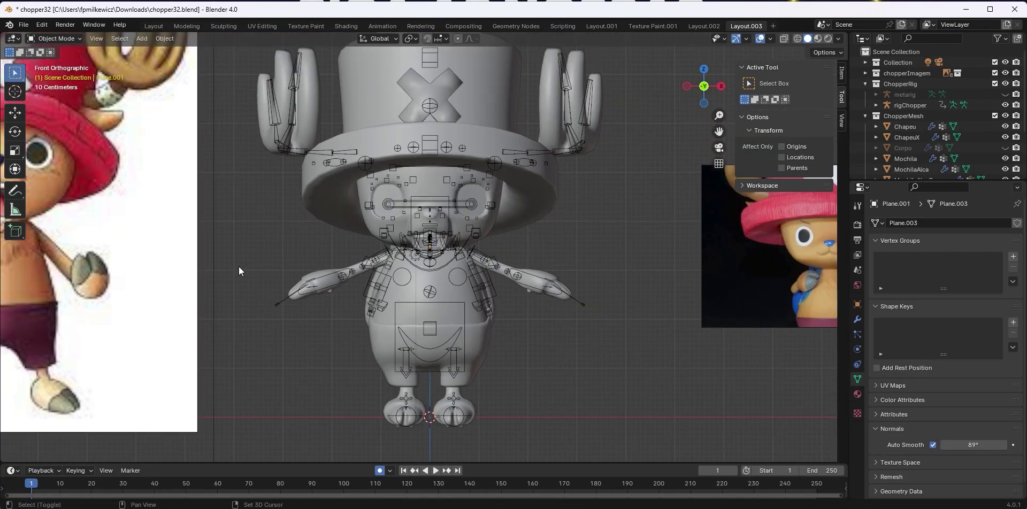
{"action": "middle_click_drag", "start_coordinate": [239, 271], "coordinate": [355, 272], "text": "shift"}
{"action": "key", "text": "KP_Decimal"}
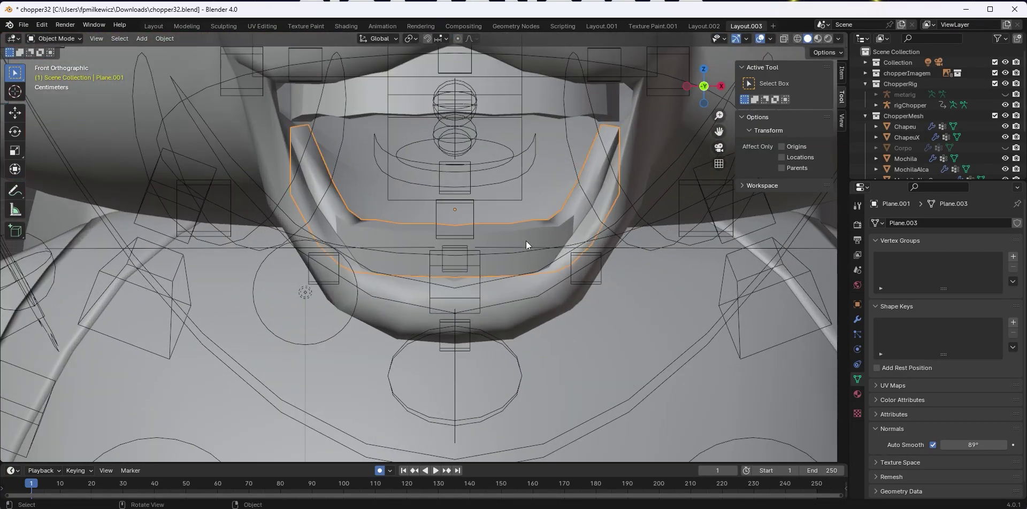
{"action": "key", "text": "Tab"}
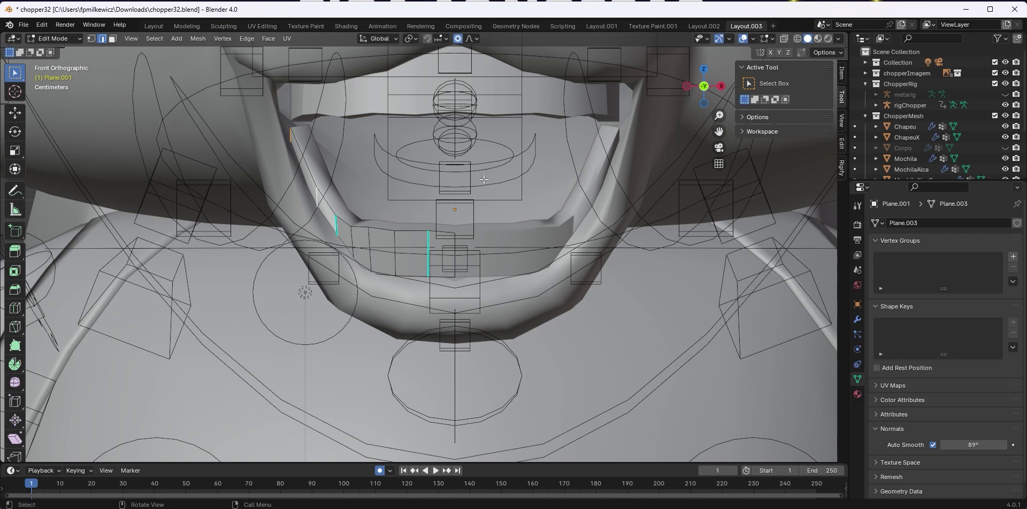
{"action": "key", "text": "g"}
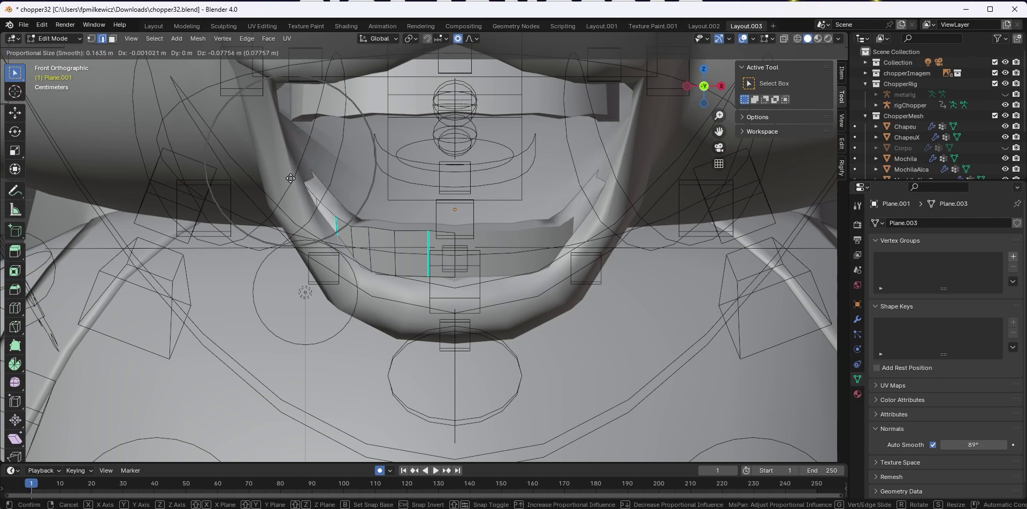
{"action": "left_click", "coordinate": [291, 178]}
Scale the lower strip's selected end edges along Z to about 0.430 and turn on X-ray display
{"action": "middle_click_drag", "start_coordinate": [290, 179], "coordinate": [453, 209]}
{"action": "key", "text": "s"}
{"action": "key", "text": "z"}
{"action": "left_click", "coordinate": [285, 206]}
{"action": "key", "text": "alt+z"}
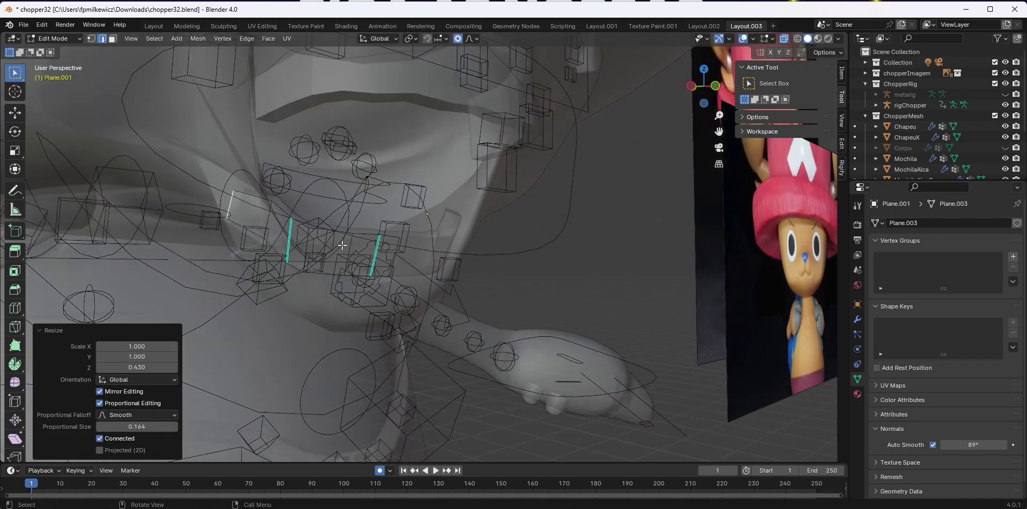
Move the lower strip's selected end edges along Z with proportional editing and turn off X-ray display
{"action": "key", "text": "g"}
{"action": "middle_click_drag", "start_coordinate": [481, 251], "coordinate": [407, 237]}
{"action": "key", "text": "z"}
{"action": "left_click", "coordinate": [345, 270]}
{"action": "key", "text": "alt+z"}
Lower the middle edge of the lower teeth strip along Z with proportional editing at a size of about 0.164 m
{"action": "key", "text": "g"}
{"action": "left_click", "coordinate": [385, 259]}
{"action": "key", "text": "g"}
{"action": "key", "text": "z"}
{"action": "left_click", "coordinate": [385, 253]}
{"action": "key", "text": "KP_1"}
{"action": "scroll", "coordinate": [376, 214], "scroll_direction": "up", "scroll_amount": 3}
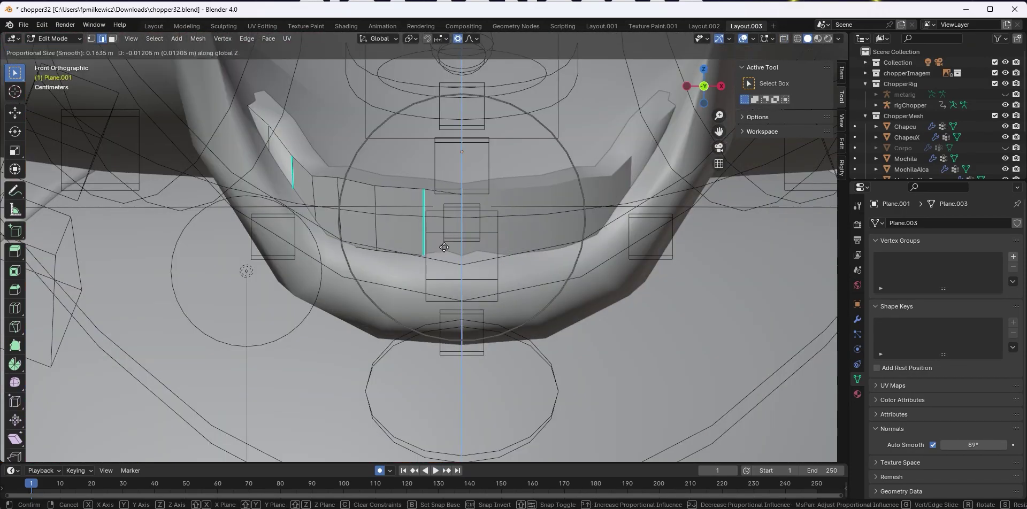
Lower the edge between the lower strip's middle and outer end about 0.008 m along Z with a proportional size of 0.069
{"action": "left_click", "coordinate": [338, 214], "text": "shift"}
{"action": "key", "text": "g"}
{"action": "key", "text": "z"}
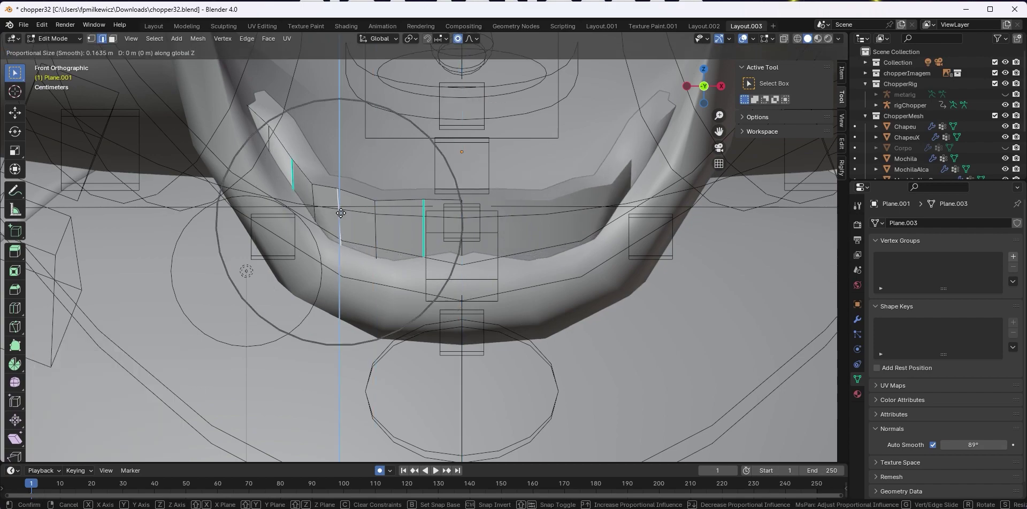
{"action": "scroll", "coordinate": [341, 216], "scroll_direction": "up", "scroll_amount": 5}
{"action": "left_click", "coordinate": [341, 220]}
Return to Object Mode and shift the lower teeth slightly inside the jaw in the right view
{"action": "scroll", "coordinate": [341, 220], "scroll_direction": "down", "scroll_amount": 8}
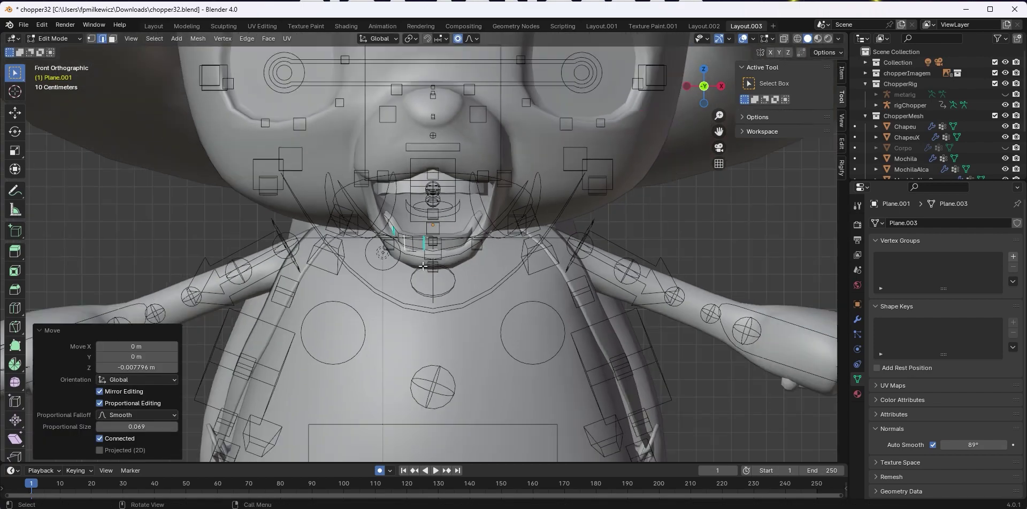
{"action": "middle_click_drag", "start_coordinate": [430, 271], "coordinate": [328, 284]}
{"action": "key", "text": "Tab"}
{"action": "key", "text": "KP_Decimal"}
{"action": "key", "text": "g"}
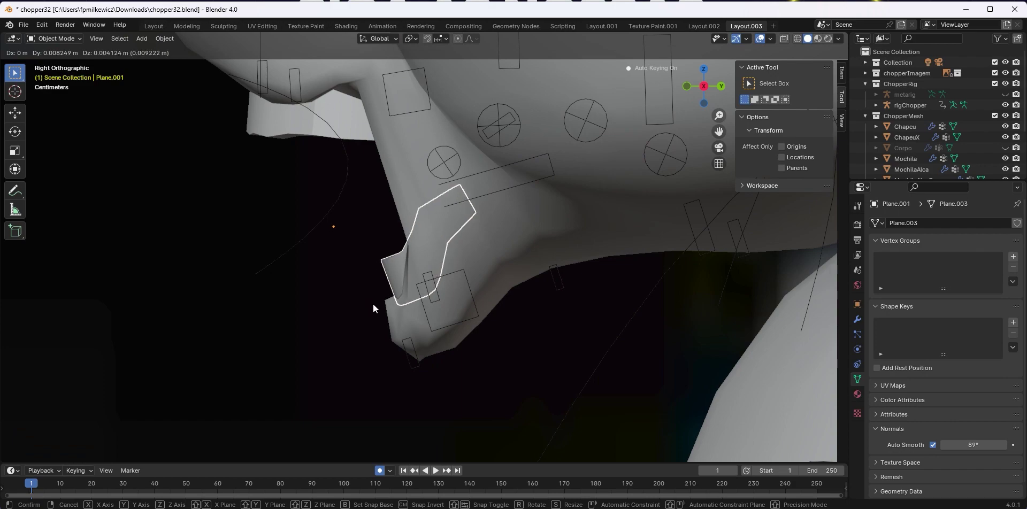
{"action": "left_click", "coordinate": [373, 305]}
Select the upper teeth, adjust their position and rotation in the right view, and shift them about 0.003 m along Y
{"action": "left_click", "coordinate": [301, 134]}
{"action": "key", "text": "g"}
{"action": "left_click", "coordinate": [307, 134]}
{"action": "key", "text": "r"}
{"action": "left_click", "coordinate": [430, 202]}
{"action": "key", "text": "g"}
{"action": "left_click", "coordinate": [432, 202]}
Add a new 2 m plane mesh at the world origin
{"action": "scroll", "coordinate": [432, 202], "scroll_direction": "down", "scroll_amount": 6}
{"action": "key", "text": "KP_1"}
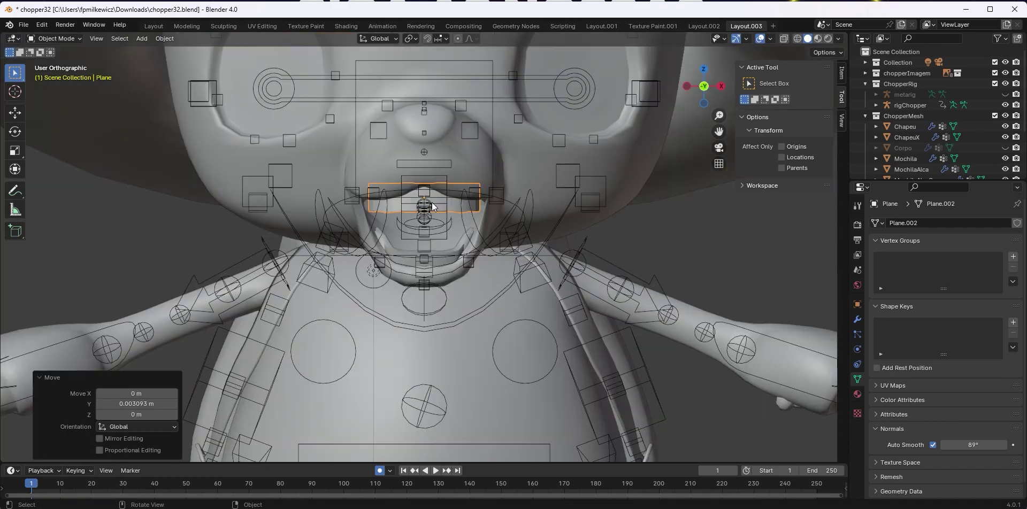
{"action": "key", "text": "KP_Decimal"}
{"action": "scroll", "coordinate": [670, 297], "scroll_direction": "down", "scroll_amount": 6}
{"action": "middle_click_drag", "start_coordinate": [670, 298], "coordinate": [638, 303]}
{"action": "scroll", "coordinate": [638, 303], "scroll_direction": "down", "scroll_amount": 4}
{"action": "key", "text": "shift+a"}
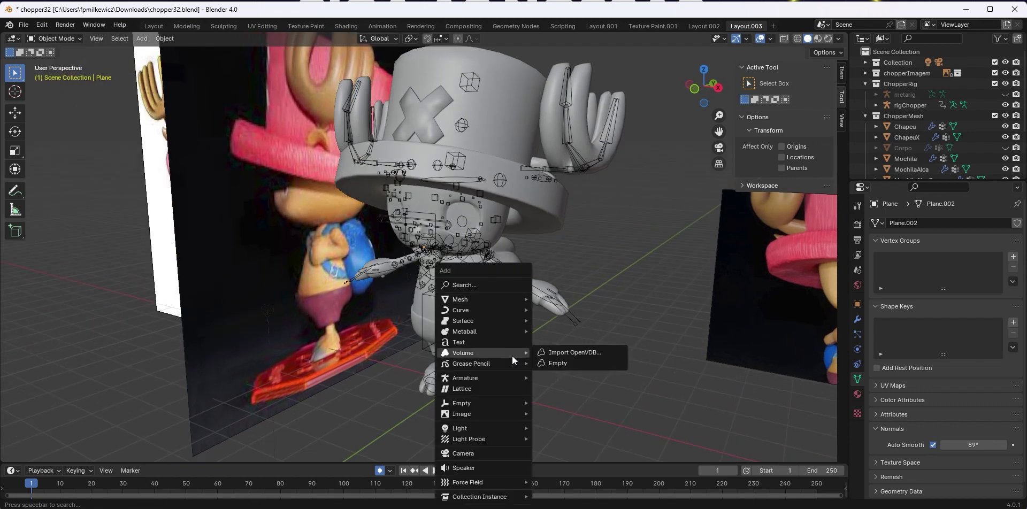
{"action": "mouse_move", "coordinate": [508, 297]}
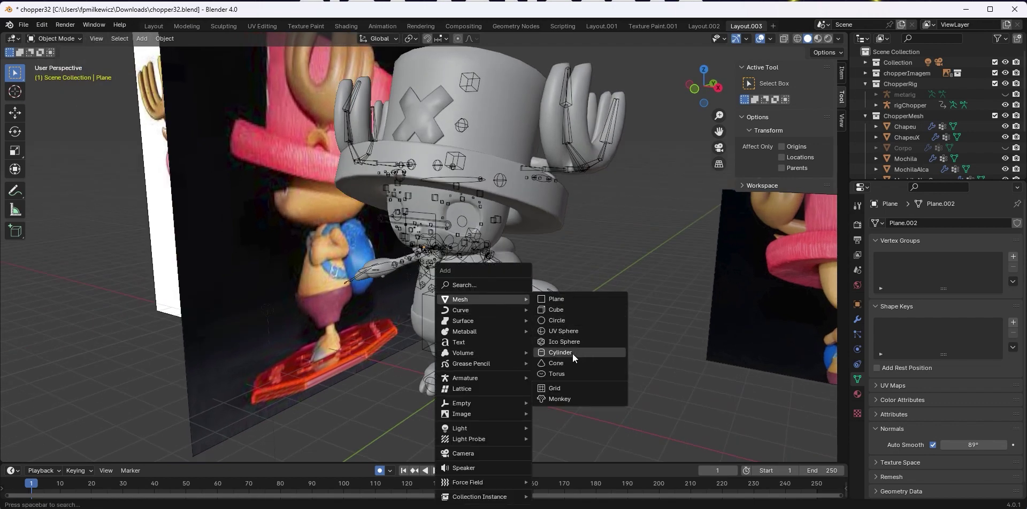
{"action": "left_click", "coordinate": [566, 294]}
Enter Edit Mode on the new plane and scale it along X to about 0.256
{"action": "middle_click_drag", "start_coordinate": [566, 293], "coordinate": [495, 380]}
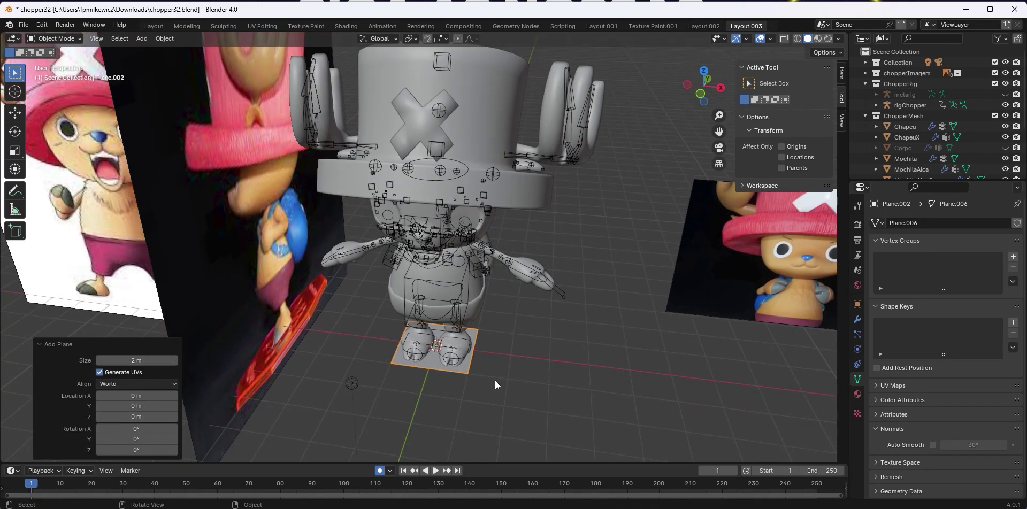
{"action": "key", "text": "Tab"}
{"action": "key", "text": "s"}
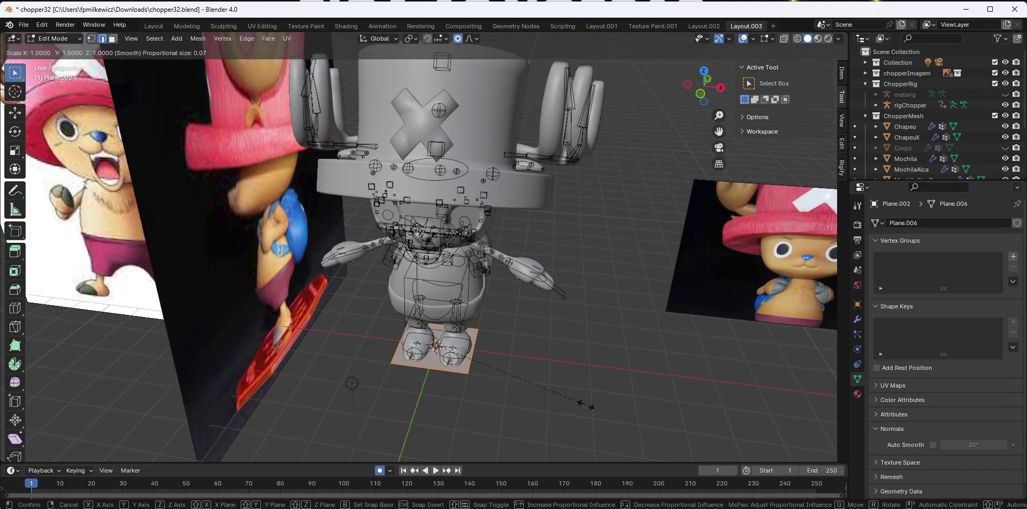
{"action": "key", "text": "x"}
{"action": "left_click", "coordinate": [477, 364]}
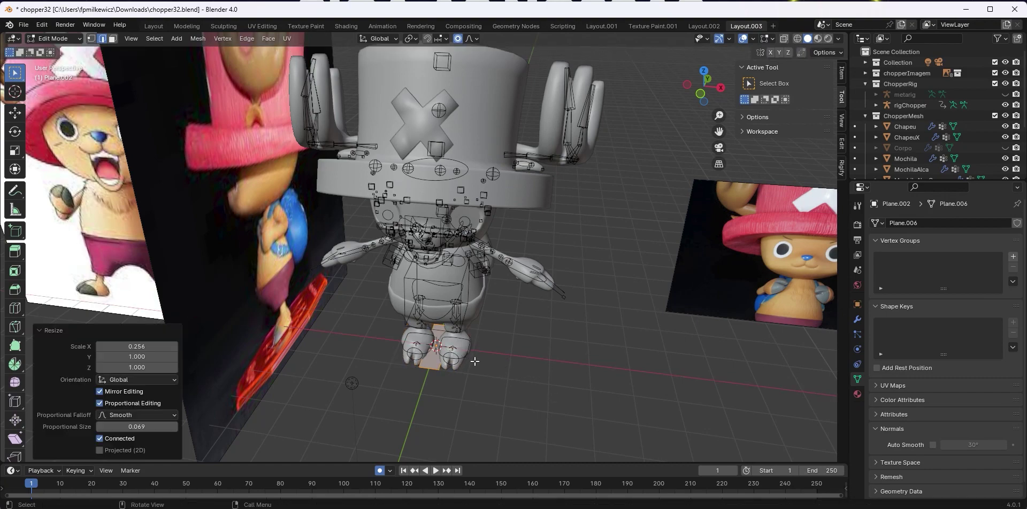
Move the narrow plane in the right view about -4.235 m along Y and 4.09 m along Z, in front of the head
{"action": "scroll", "coordinate": [500, 331], "scroll_direction": "up", "scroll_amount": 5}
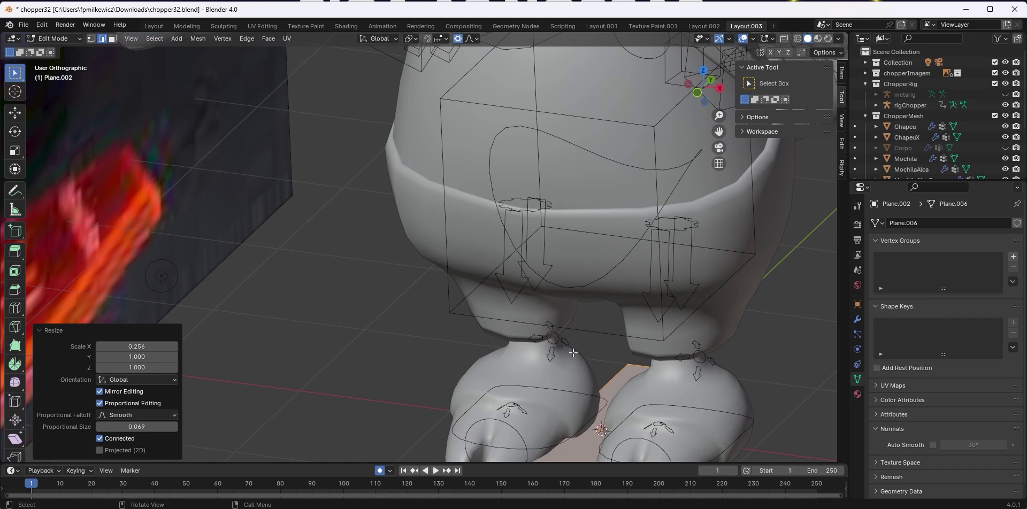
{"action": "key", "text": "KP_3"}
{"action": "scroll", "coordinate": [573, 353], "scroll_direction": "down", "scroll_amount": 10}
{"action": "key", "text": "g"}
{"action": "left_click", "coordinate": [531, 307]}
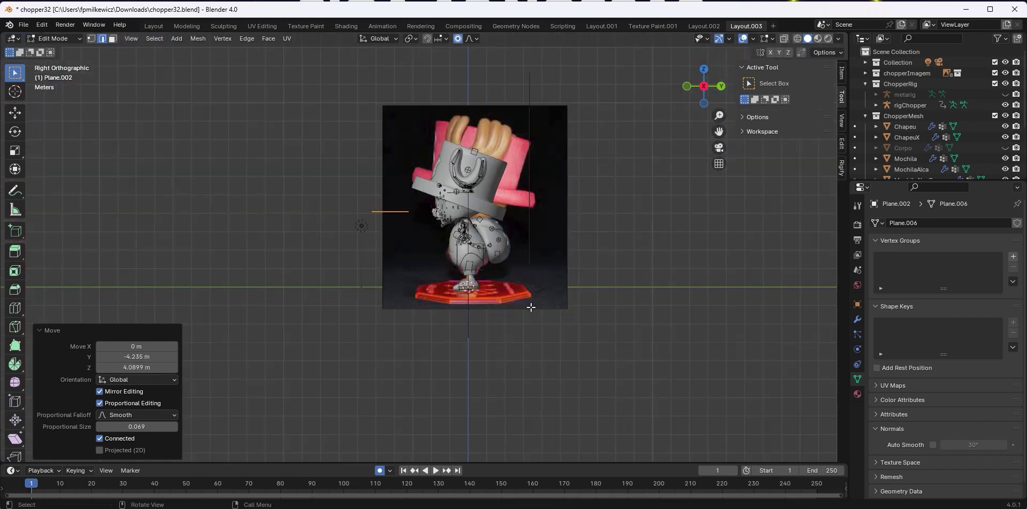
Add nine evenly spaced loop cuts across the length of the narrow plane
{"action": "key", "text": "KP_Decimal"}
{"action": "middle_click_drag", "start_coordinate": [490, 258], "coordinate": [486, 316]}
{"action": "key", "text": "ctrl+r"}
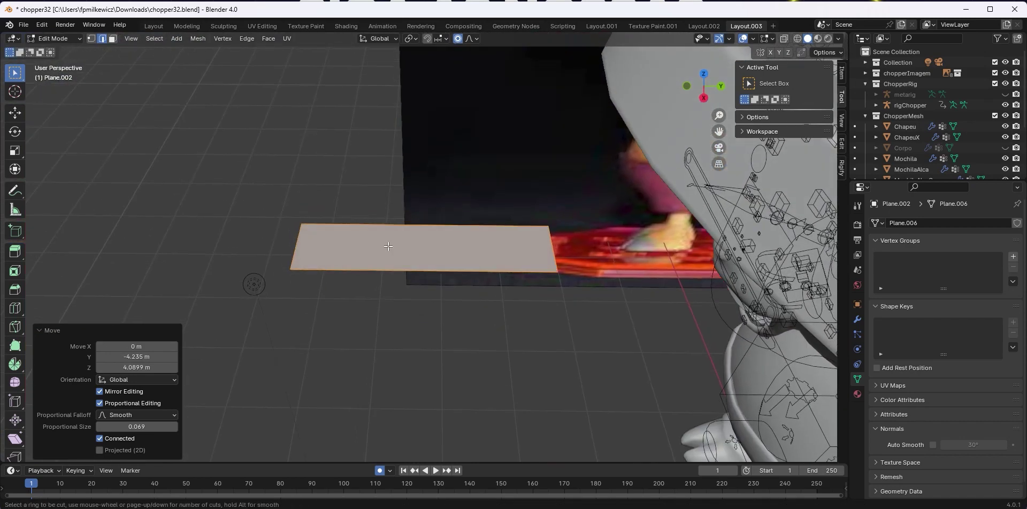
{"action": "scroll", "coordinate": [396, 239], "scroll_direction": "up", "scroll_amount": 8}
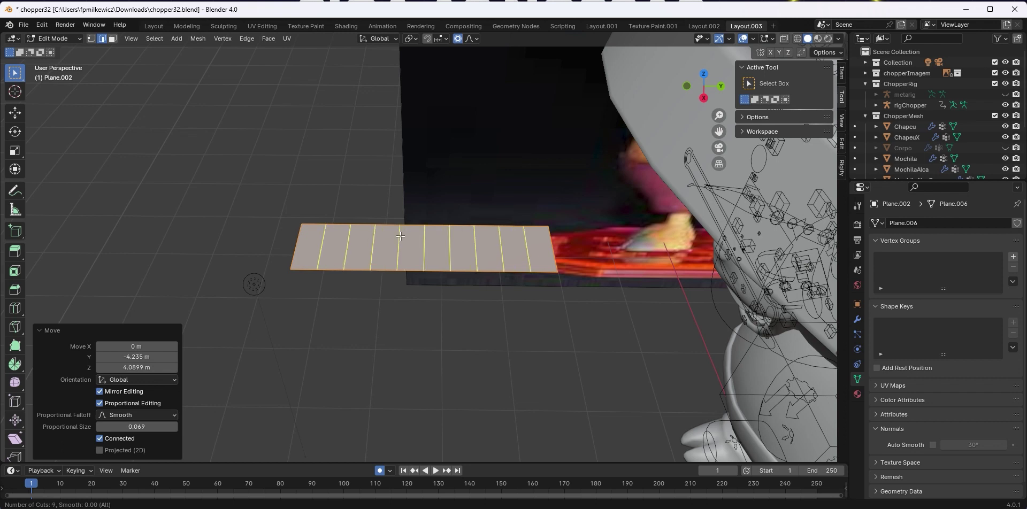
{"action": "left_click", "coordinate": [400, 236]}
{"action": "right_click", "coordinate": [401, 236]}
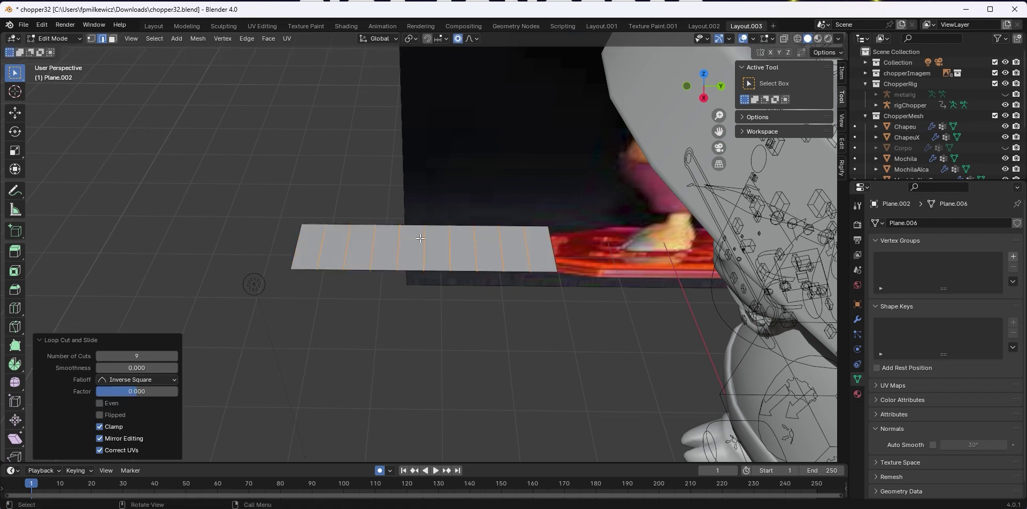
Dissolve all the crosswise edges added to the narrow plane
{"action": "middle_click_drag", "start_coordinate": [421, 238], "coordinate": [434, 251]}
{"action": "left_click", "coordinate": [858, 319]}
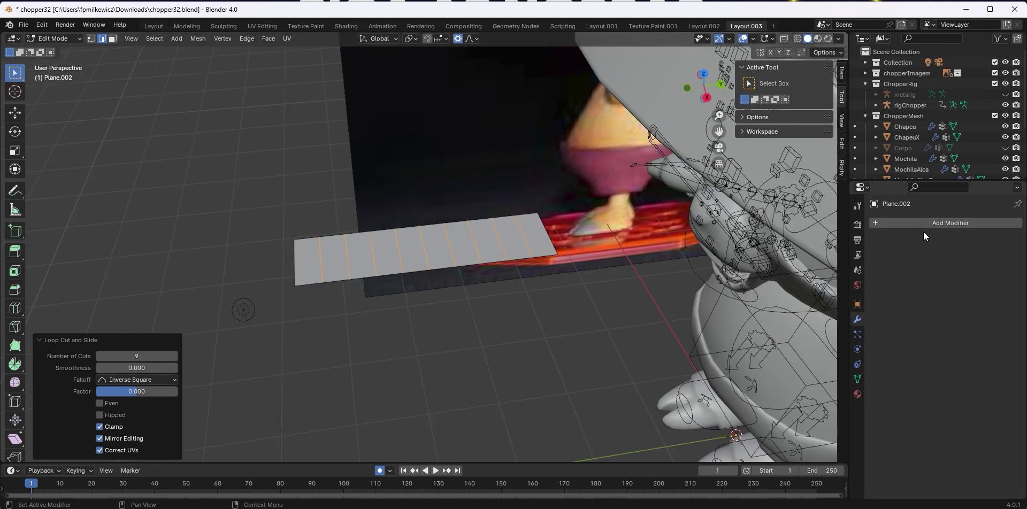
{"action": "left_click", "coordinate": [517, 238]}
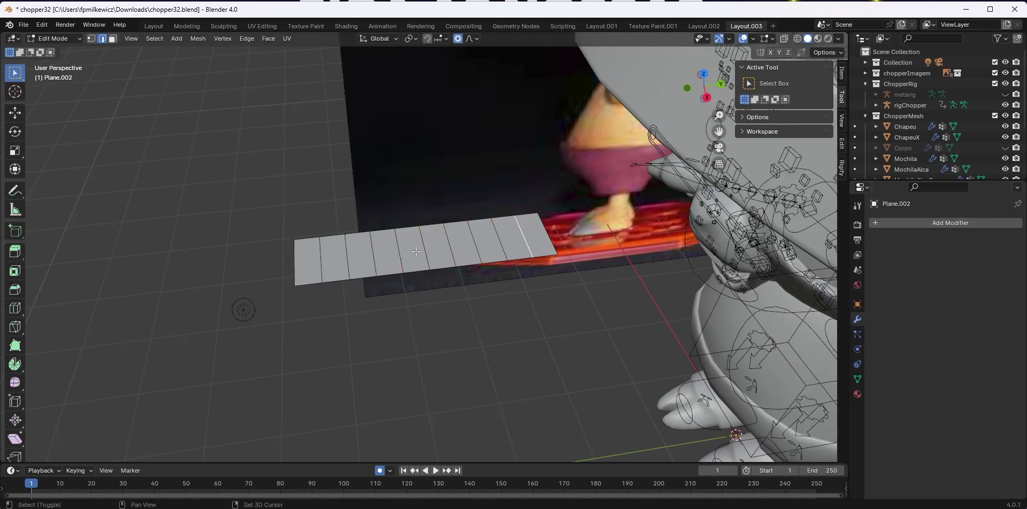
{"action": "left_click", "coordinate": [348, 257], "text": "shift"}
{"action": "key", "text": "x"}
{"action": "left_click", "coordinate": [332, 325]}
{"action": "left_click", "coordinate": [501, 244]}
{"action": "left_click_drag", "start_coordinate": [518, 231], "coordinate": [323, 263]}
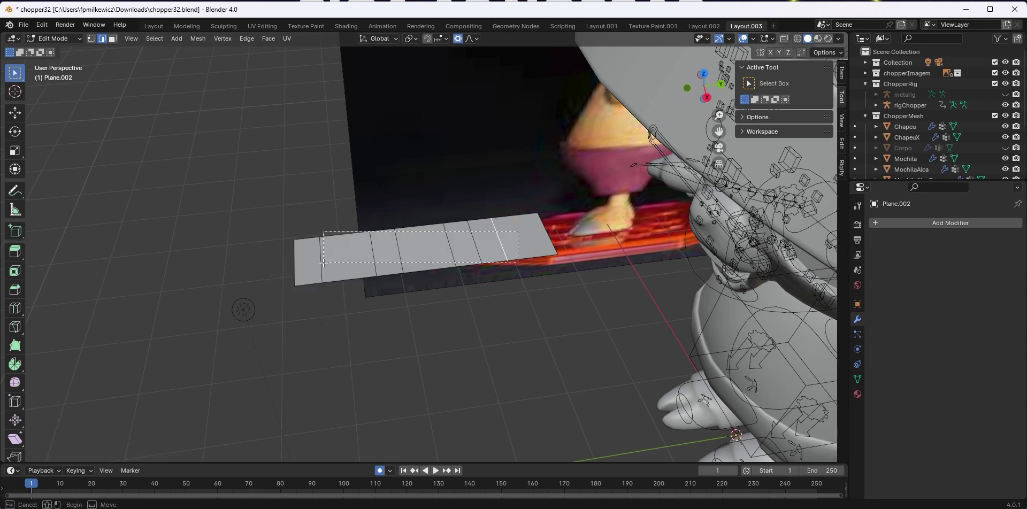
{"action": "right_click", "coordinate": [521, 258]}
{"action": "left_click", "coordinate": [528, 419]}
Add a Solidify modifier and a Subdivision Surface modifier to the narrow plane
{"action": "middle_click_drag", "start_coordinate": [529, 419], "coordinate": [422, 289]}
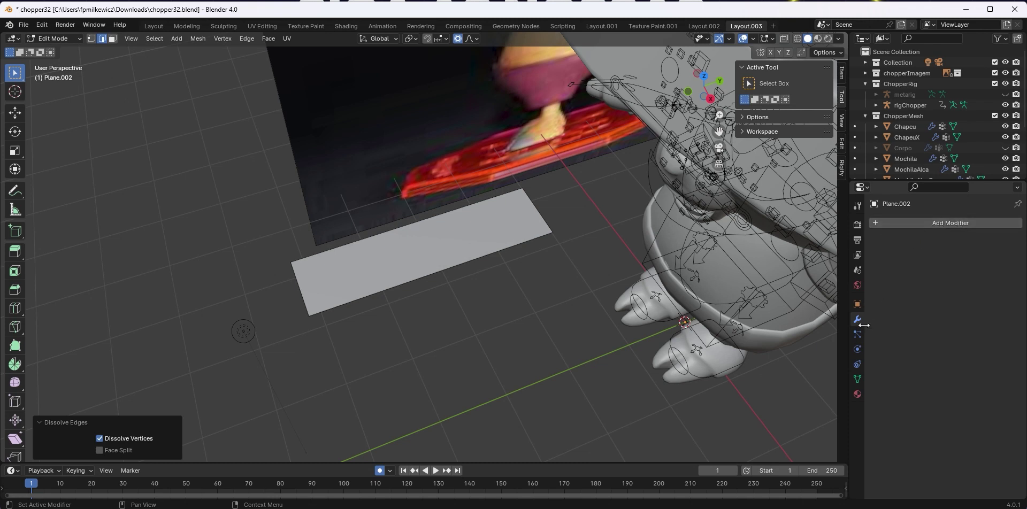
{"action": "left_click", "coordinate": [892, 223]}
{"action": "mouse_move", "coordinate": [894, 226]}
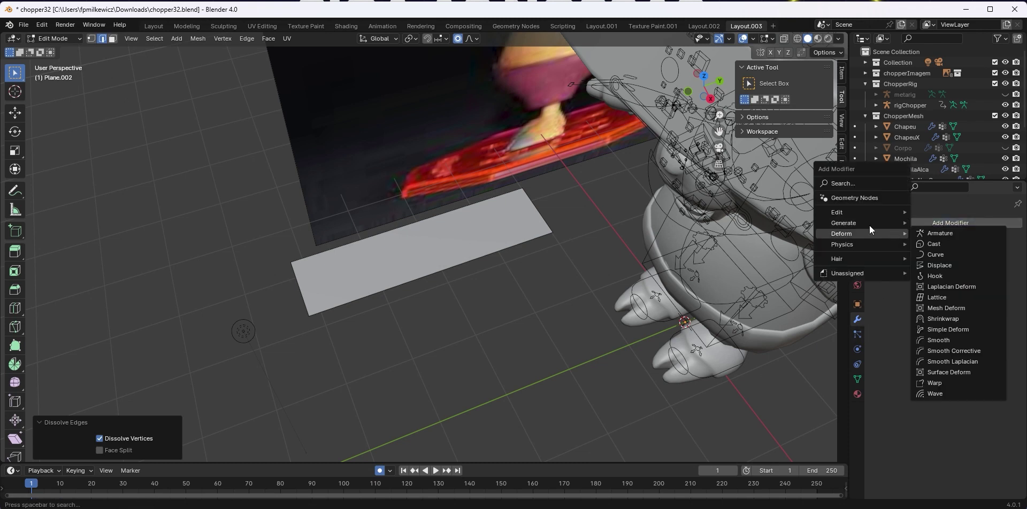
{"action": "left_click", "coordinate": [941, 350]}
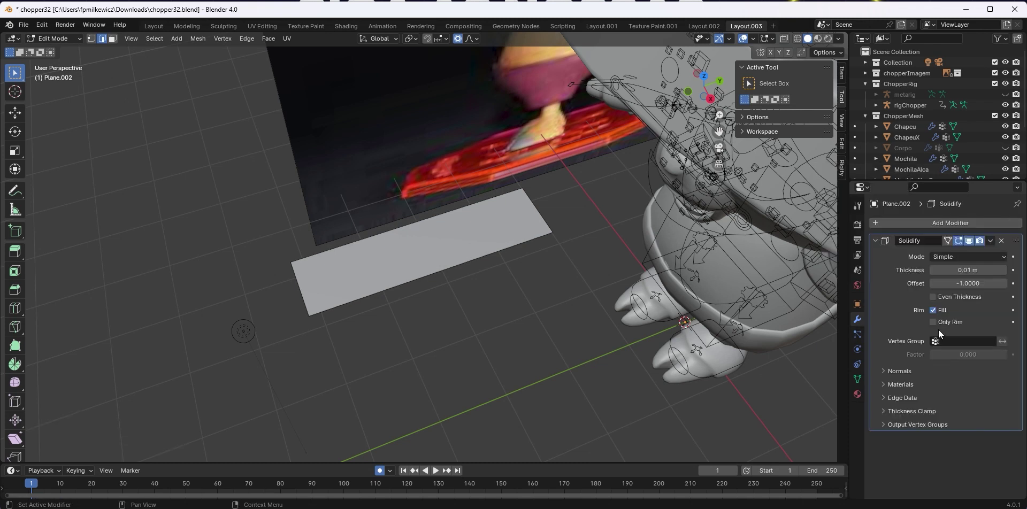
{"action": "left_click", "coordinate": [925, 226]}
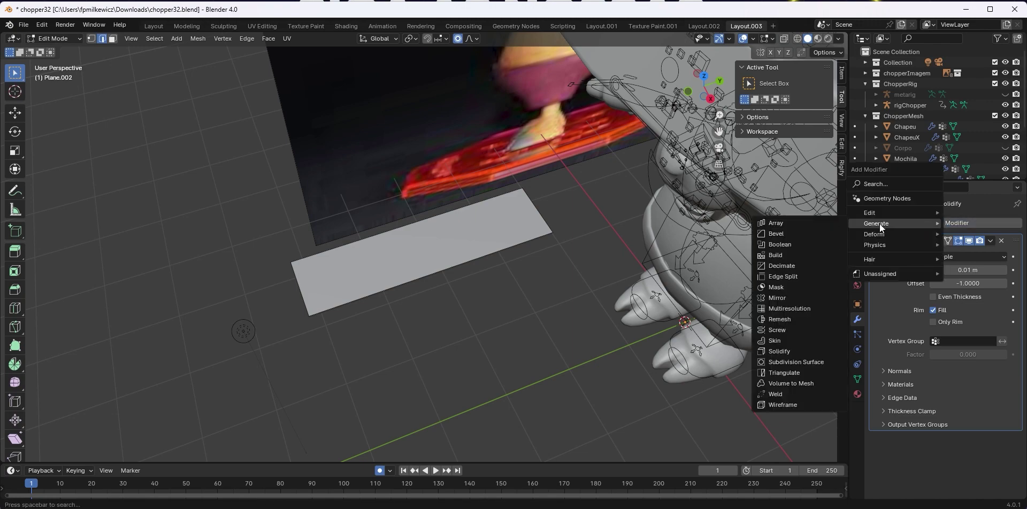
{"action": "left_click", "coordinate": [803, 366]}
Collapse the Subdivision modifier's settings and set the Solidify thickness to 0.06 m
{"action": "middle_click_drag", "start_coordinate": [455, 303], "coordinate": [460, 251]}
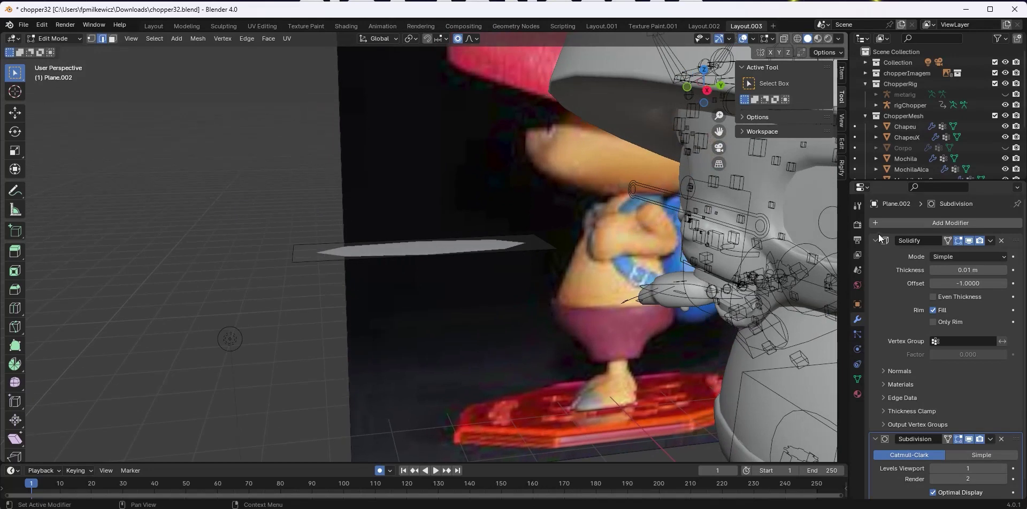
{"action": "left_click_drag", "start_coordinate": [879, 236], "coordinate": [875, 259]}
{"action": "left_click", "coordinate": [875, 241]}
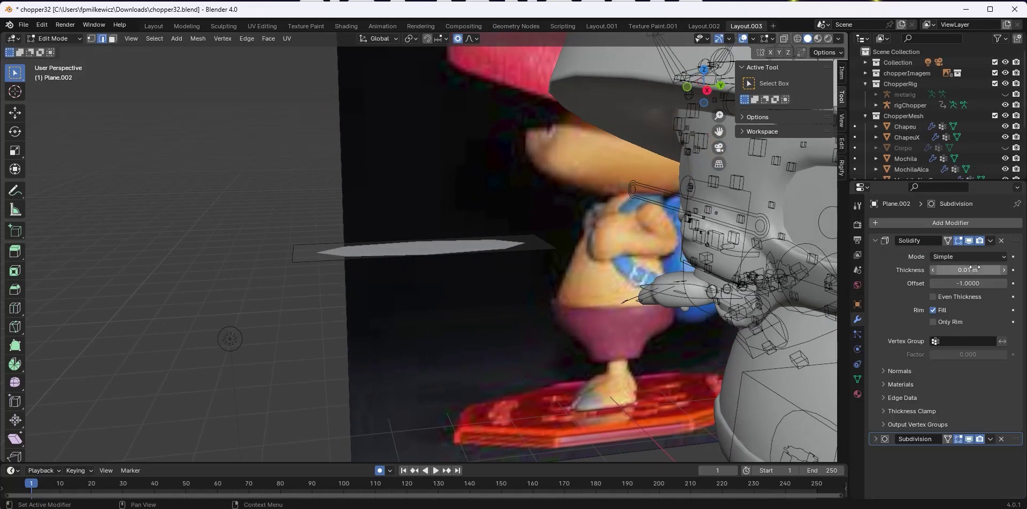
{"action": "left_click", "coordinate": [1004, 270]}
{"action": "left_click", "coordinate": [1005, 270]}
{"action": "left_click", "coordinate": [1004, 270]}
{"action": "left_click", "coordinate": [1004, 270]}
{"action": "left_click", "coordinate": [1005, 270]}
Reorder the modifiers so that Subdivision comes before Solidify, checking the plane's thickness in the right view
{"action": "middle_click_drag", "start_coordinate": [589, 284], "coordinate": [598, 261]}
{"action": "key", "text": "KP_3"}
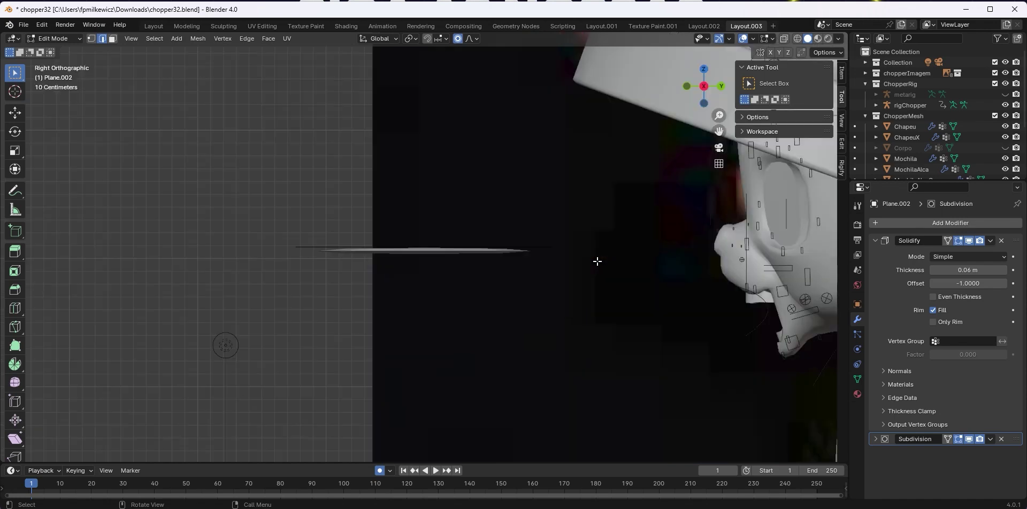
{"action": "scroll", "coordinate": [598, 261], "scroll_direction": "up", "scroll_amount": 2}
{"action": "left_click_drag", "start_coordinate": [1017, 240], "coordinate": [993, 420]}
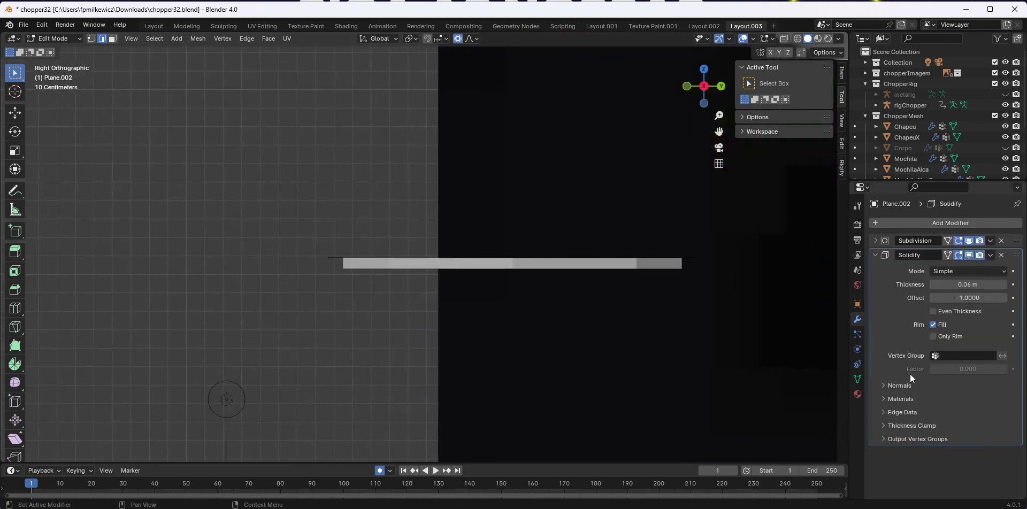
{"action": "scroll", "coordinate": [608, 290], "scroll_direction": "up", "scroll_amount": 1}
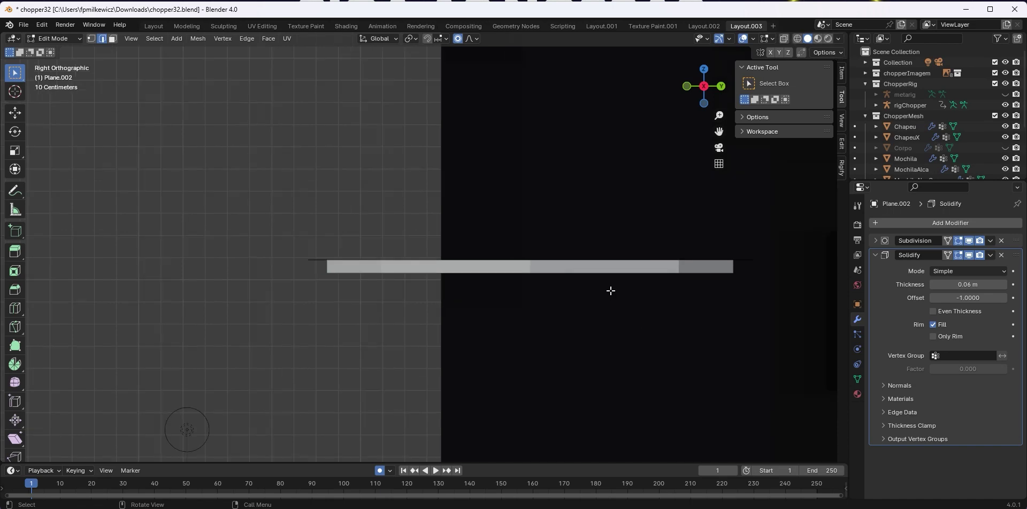
Add one loop cut near each end of the plane, sliding them to factors of about 0.553 and -0.530
{"action": "left_click", "coordinate": [876, 256]}
{"action": "middle_click_drag", "start_coordinate": [484, 251], "coordinate": [475, 309]}
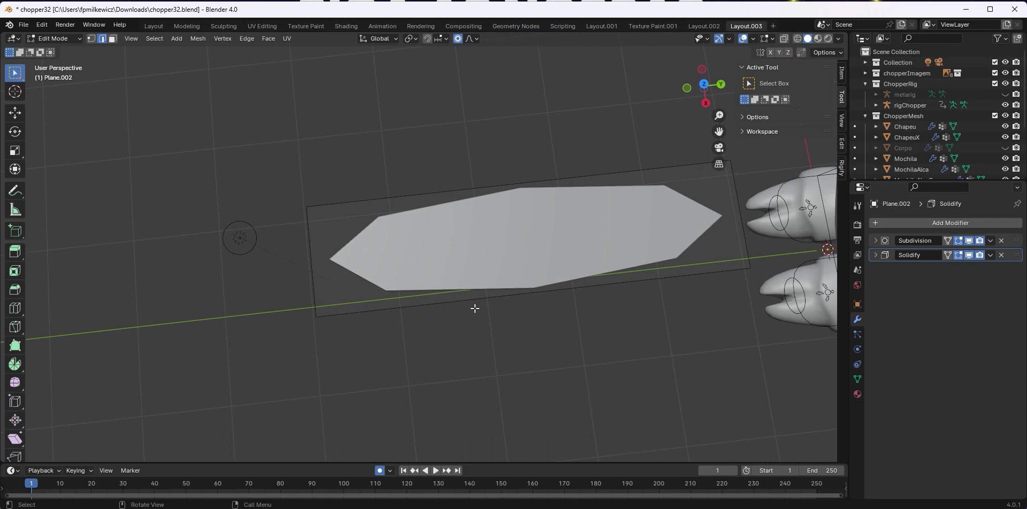
{"action": "key", "text": "ctrl+r"}
{"action": "left_click", "coordinate": [436, 199]}
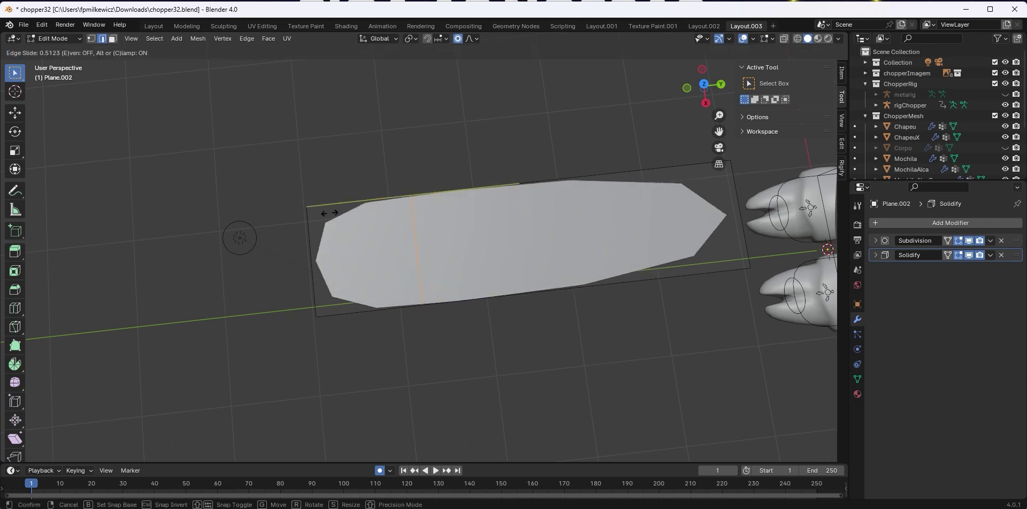
{"action": "left_click", "coordinate": [593, 222]}
{"action": "key", "text": "ctrl+r"}
{"action": "left_click", "coordinate": [584, 186]}
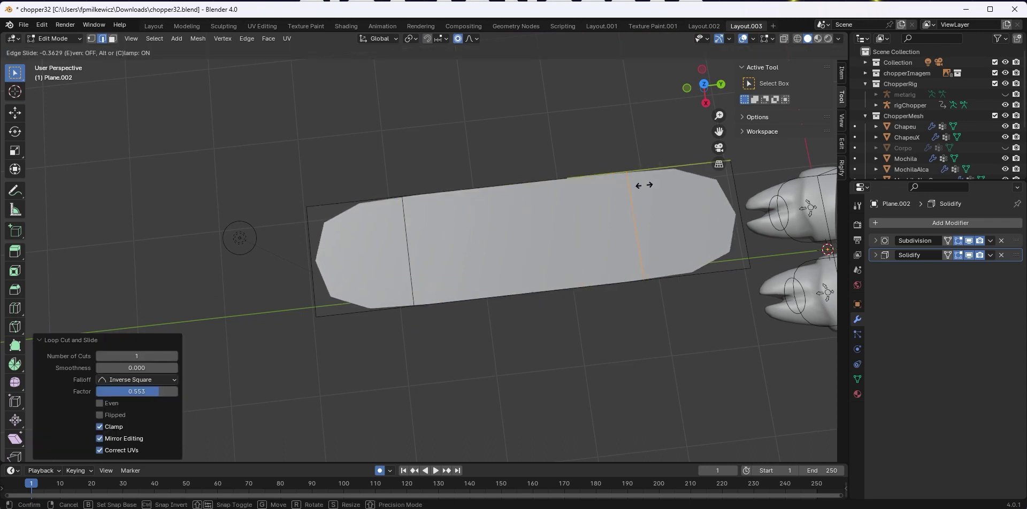
{"action": "left_click", "coordinate": [671, 183]}
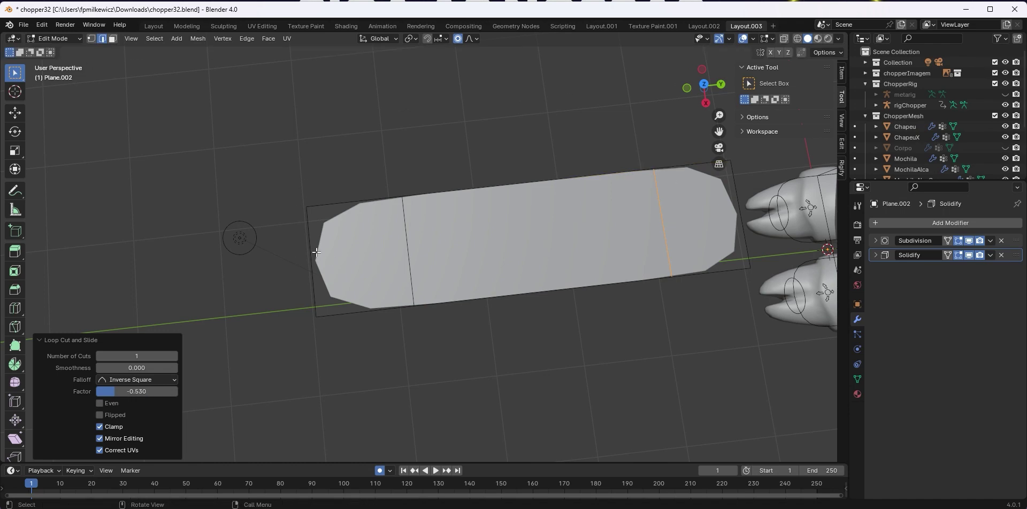
Add a centred crosswise loop cut between the plane's two end cuts
{"action": "middle_click_drag", "start_coordinate": [395, 299], "coordinate": [389, 205]}
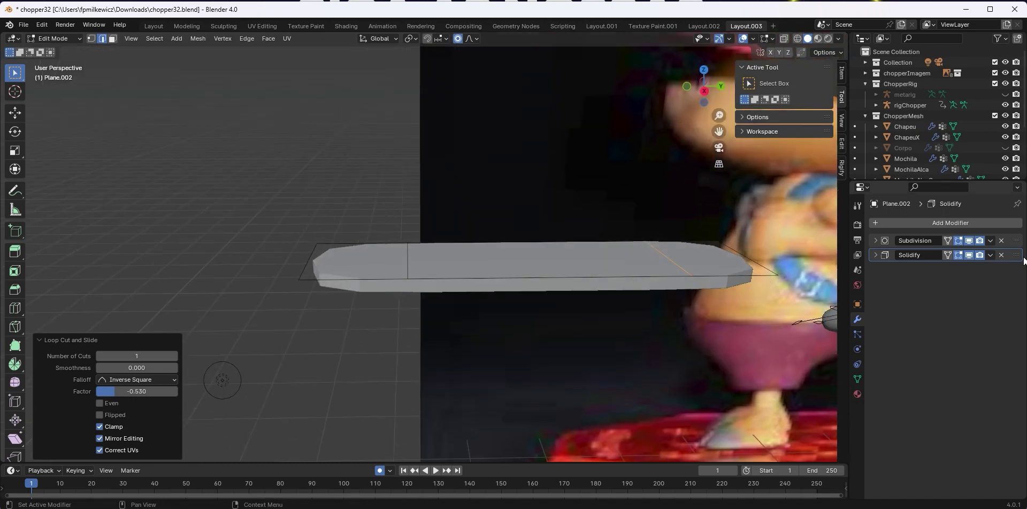
{"action": "mouse_move", "coordinate": [523, 239]}
{"action": "middle_mouse_down"}
{"action": "mouse_move", "coordinate": [509, 241]}
{"action": "mouse_move", "coordinate": [522, 266]}
{"action": "mouse_move", "coordinate": [520, 256]}
{"action": "middle_mouse_up"}
{"action": "key", "text": "ctrl+r"}
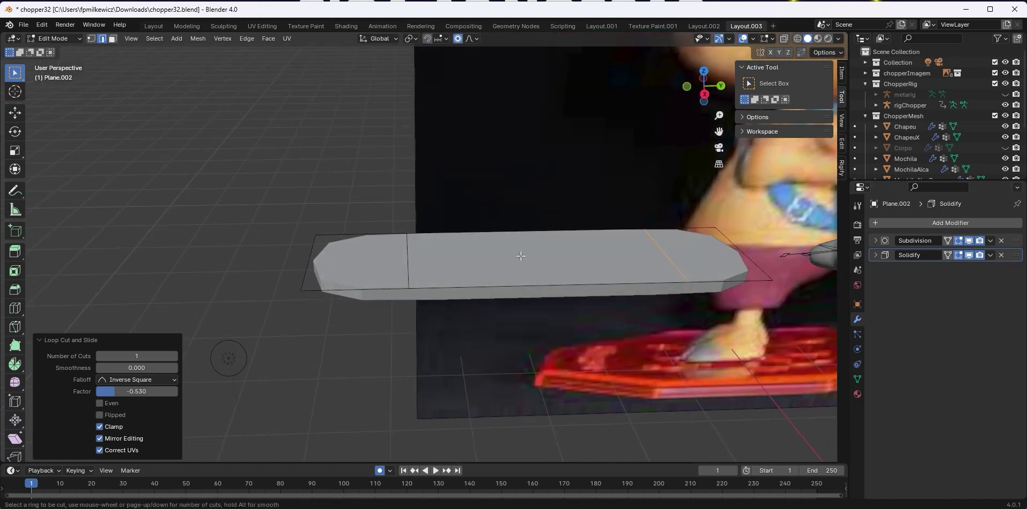
{"action": "left_click", "coordinate": [534, 257]}
{"action": "right_click", "coordinate": [534, 257]}
Show the plane in the right view with vertex selection active
{"action": "key", "text": "KP_3"}
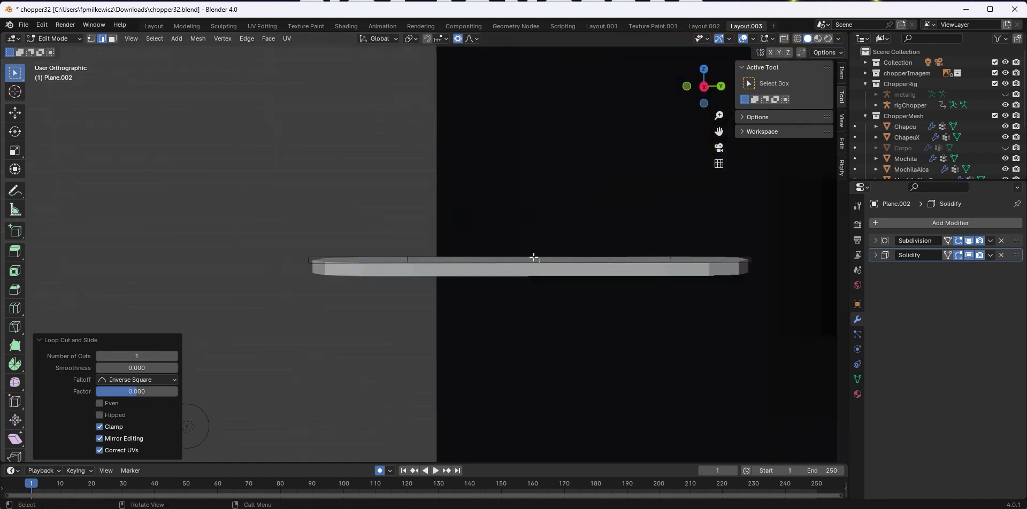
{"action": "key", "text": "1"}
{"action": "left_click_drag", "start_coordinate": [282, 238], "coordinate": [339, 289]}
{"action": "key", "text": "g"}
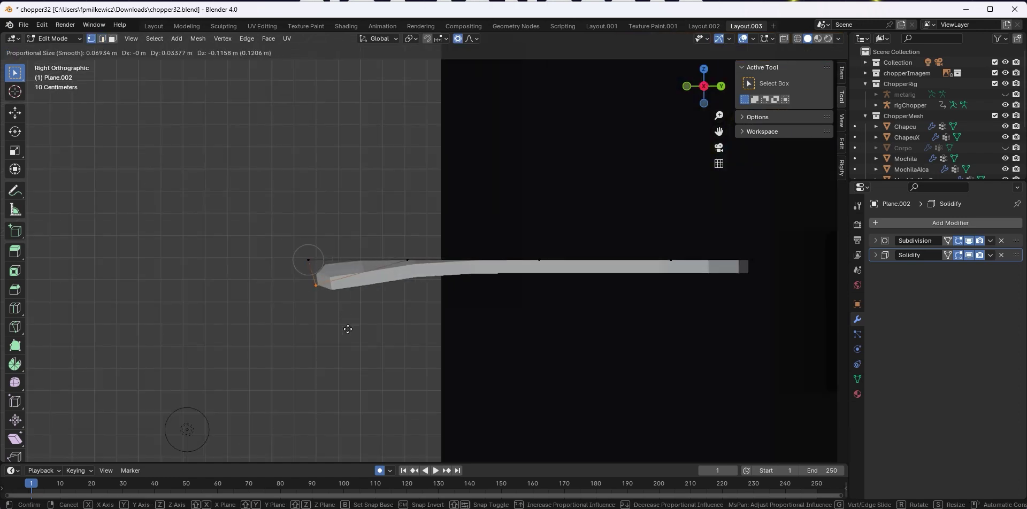
{"action": "right_click", "coordinate": [350, 335]}
Arch the plane into a tongue profile by lowering its front-end vertices and raising the middle and rear vertex rows
{"action": "left_click_drag", "start_coordinate": [288, 228], "coordinate": [320, 270]}
{"action": "key", "text": "g"}
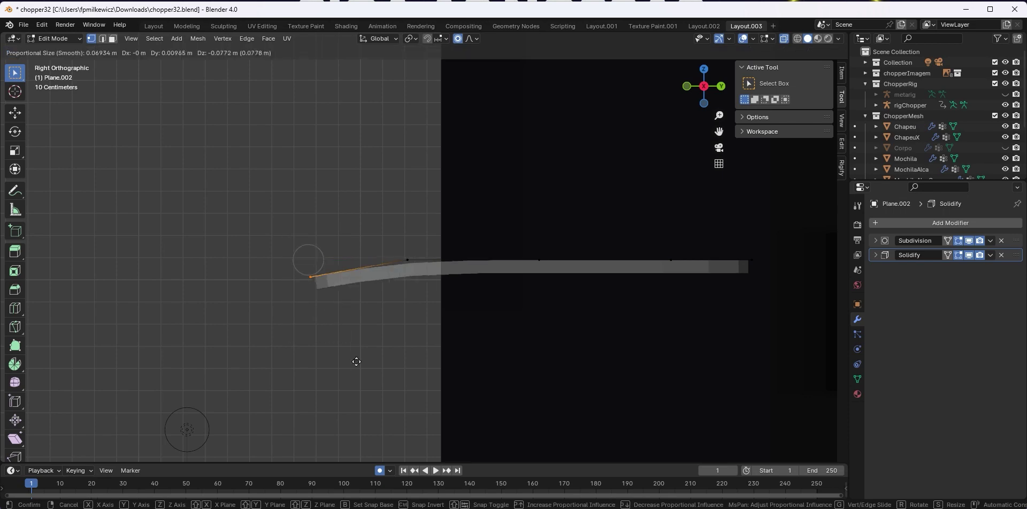
{"action": "left_click", "coordinate": [374, 335]}
{"action": "left_click_drag", "start_coordinate": [518, 239], "coordinate": [556, 275]}
{"action": "key", "text": "g"}
{"action": "left_click", "coordinate": [558, 252]}
{"action": "left_click_drag", "start_coordinate": [619, 234], "coordinate": [684, 279]}
{"action": "key", "text": "g"}
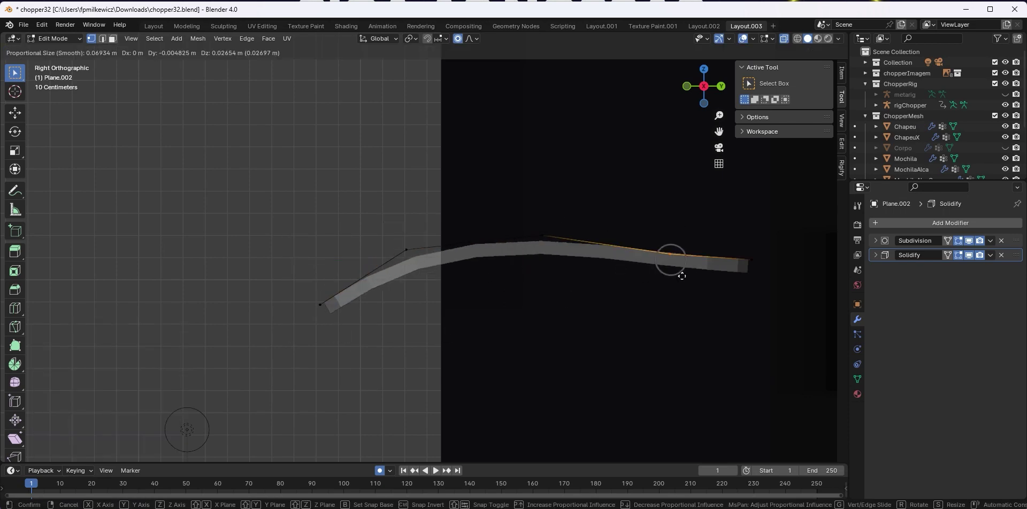
{"action": "left_click", "coordinate": [681, 270]}
Widen the tongue's inner crosswise vertex rows, scaling the one nearest the tip by 1.430 and the rear one by 1.625
{"action": "left_click_drag", "start_coordinate": [301, 283], "coordinate": [360, 320]}
{"action": "middle_click_drag", "start_coordinate": [507, 344], "coordinate": [506, 389]}
{"action": "left_click_drag", "start_coordinate": [370, 236], "coordinate": [498, 284]}
{"action": "key", "text": "s"}
{"action": "left_click", "coordinate": [527, 294]}
{"action": "left_click_drag", "start_coordinate": [356, 161], "coordinate": [475, 195]}
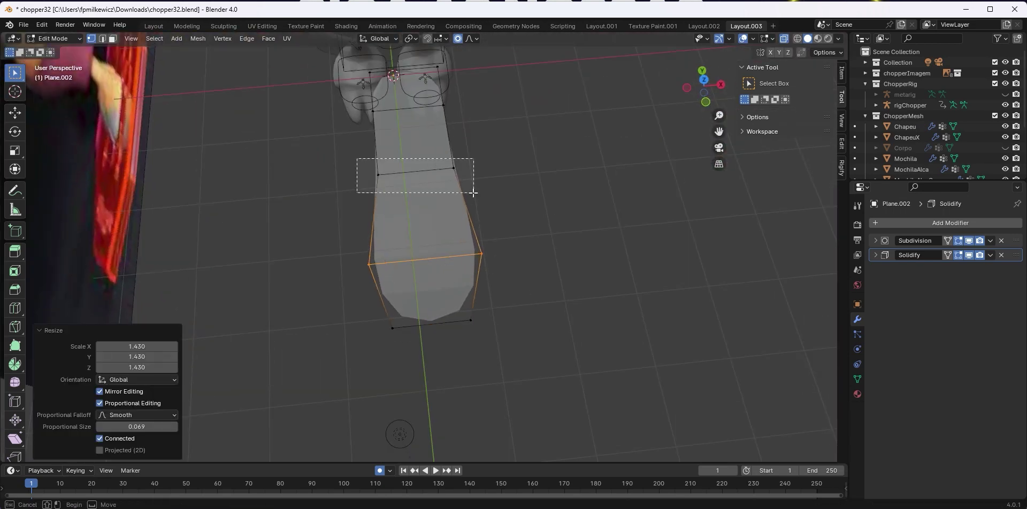
{"action": "key", "text": "s"}
{"action": "left_click", "coordinate": [511, 206]}
{"action": "left_click_drag", "start_coordinate": [361, 99], "coordinate": [462, 125]}
{"action": "middle_click_drag", "start_coordinate": [381, 71], "coordinate": [977, 254]}
Return to Object Mode and apply the tongue's Subdivision and Solidify modifiers
{"action": "left_click", "coordinate": [990, 255]}
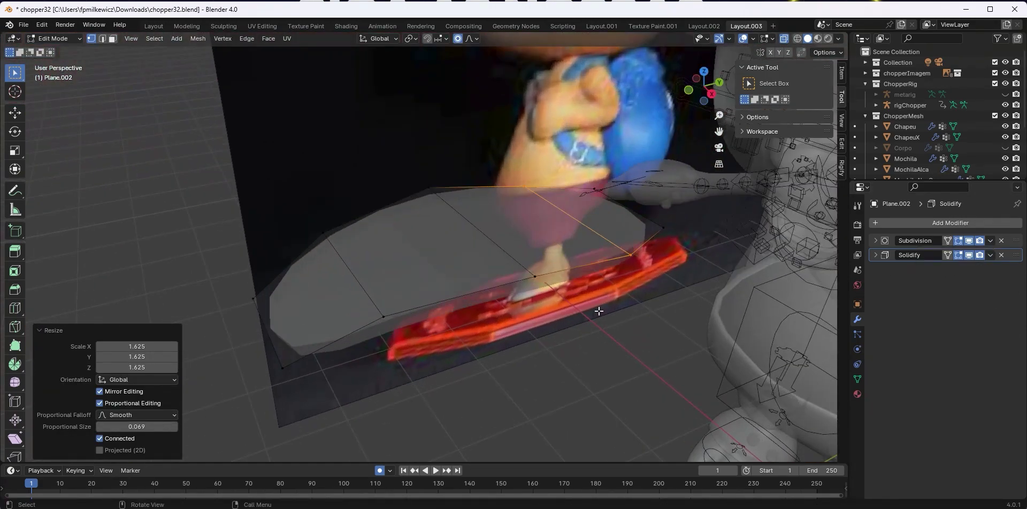
{"action": "key", "text": "Tab"}
{"action": "left_click", "coordinate": [990, 241]}
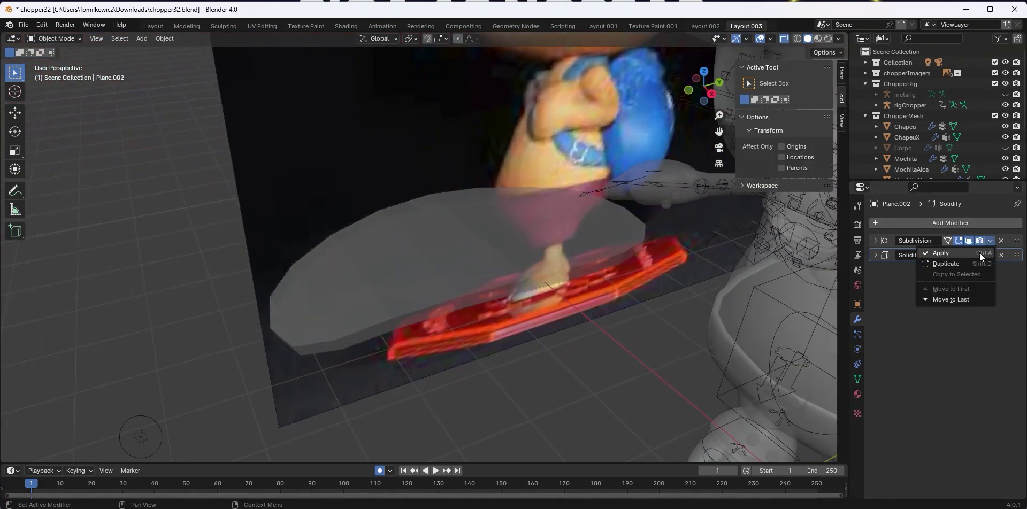
{"action": "left_click", "coordinate": [980, 252]}
{"action": "left_click", "coordinate": [996, 242]}
{"action": "left_click", "coordinate": [978, 252]}
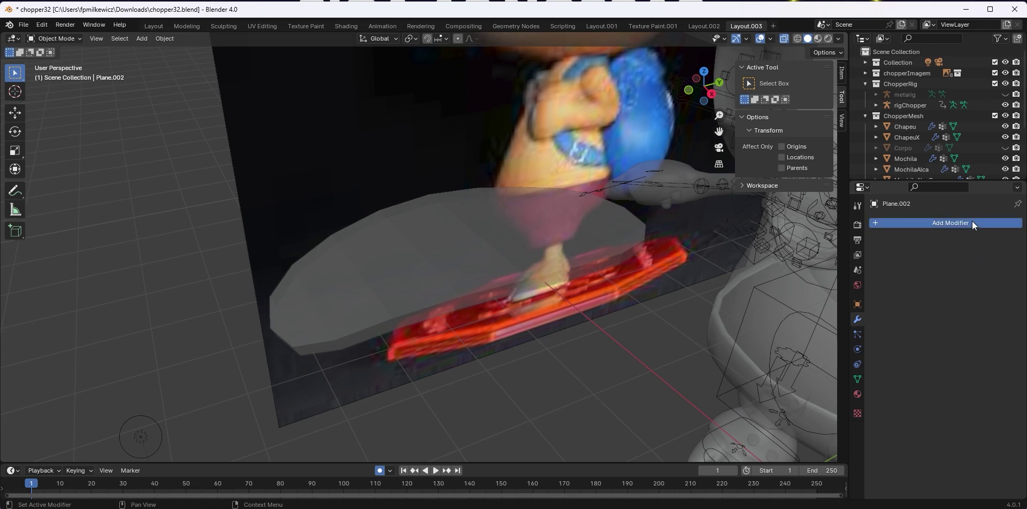
{"action": "left_click", "coordinate": [972, 221]}
Bevel the edge loops around the tongue's rim with 2 segments and a width of about 0.032 m
{"action": "left_click", "coordinate": [410, 281]}
{"action": "middle_click_drag", "start_coordinate": [410, 281], "coordinate": [298, 315]}
{"action": "left_click", "coordinate": [427, 288]}
{"action": "key", "text": "Tab"}
{"action": "left_click", "coordinate": [293, 313], "text": "alt"}
{"action": "left_click", "coordinate": [275, 315], "text": "alt+shift"}
{"action": "left_click", "coordinate": [280, 294], "text": "alt+shift"}
{"action": "middle_click_drag", "start_coordinate": [484, 326], "coordinate": [621, 355]}
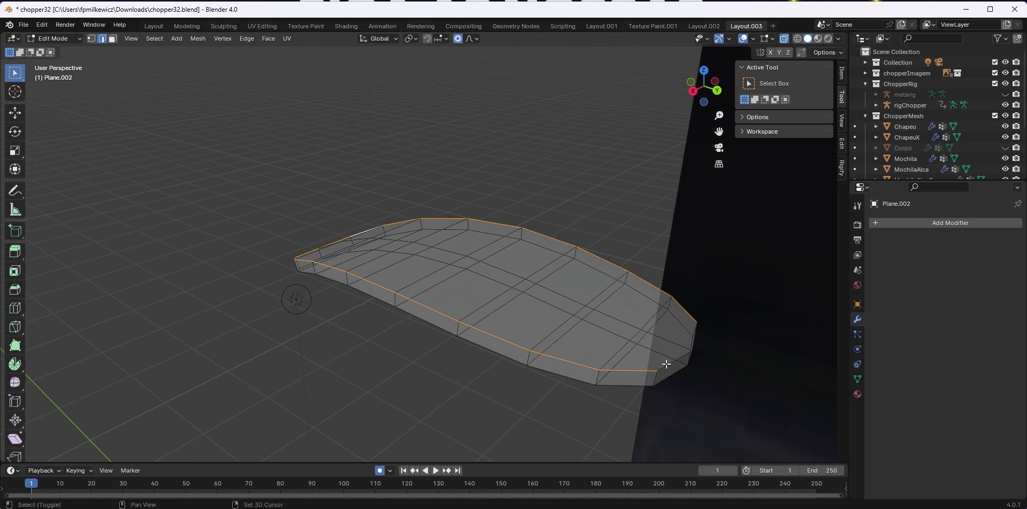
{"action": "key", "text": "ctrl+b"}
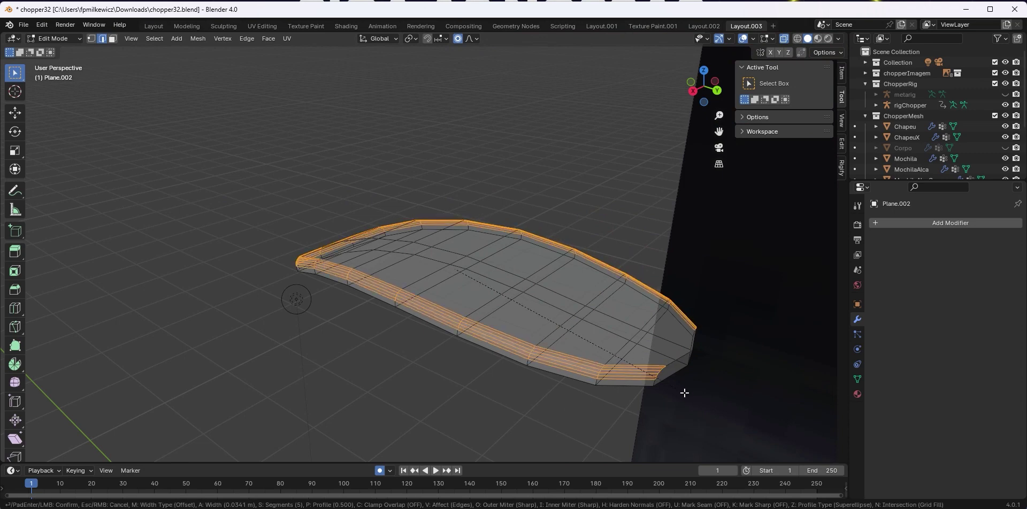
{"action": "scroll", "coordinate": [685, 393], "scroll_direction": "down", "scroll_amount": 4}
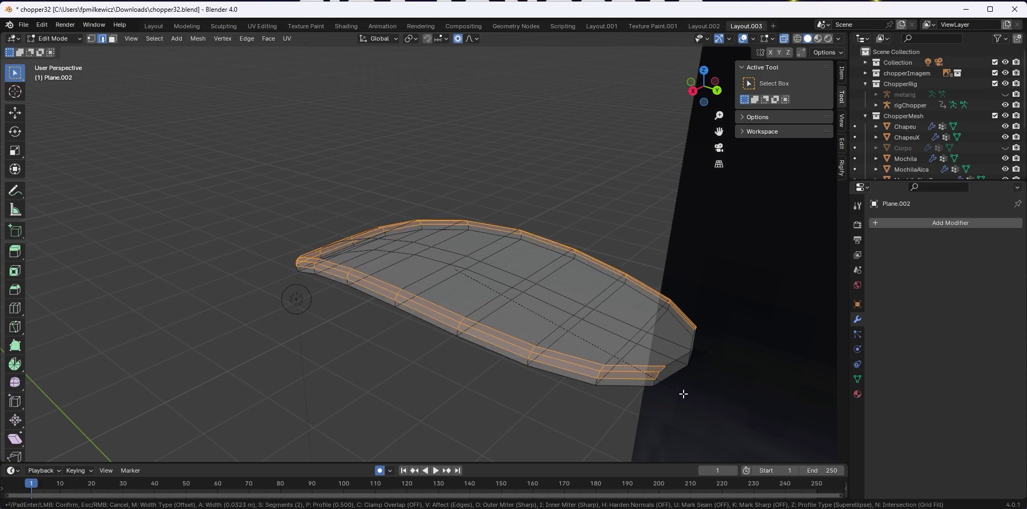
{"action": "left_click", "coordinate": [683, 395]}
Shade the whole tongue smooth, turn X-ray off and return to Object Mode
{"action": "middle_click_drag", "start_coordinate": [492, 353], "coordinate": [685, 326]}
{"action": "key", "text": "Tab"}
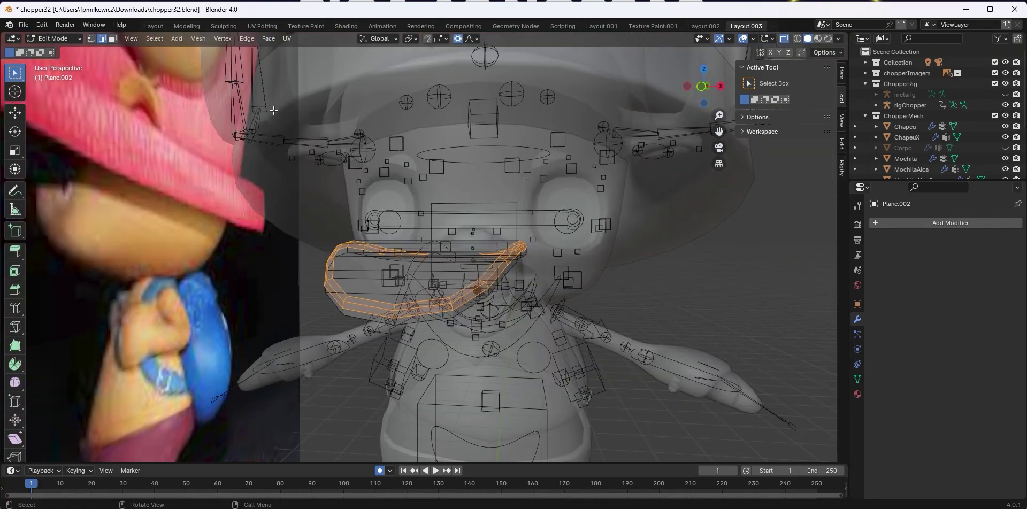
{"action": "key", "text": "a"}
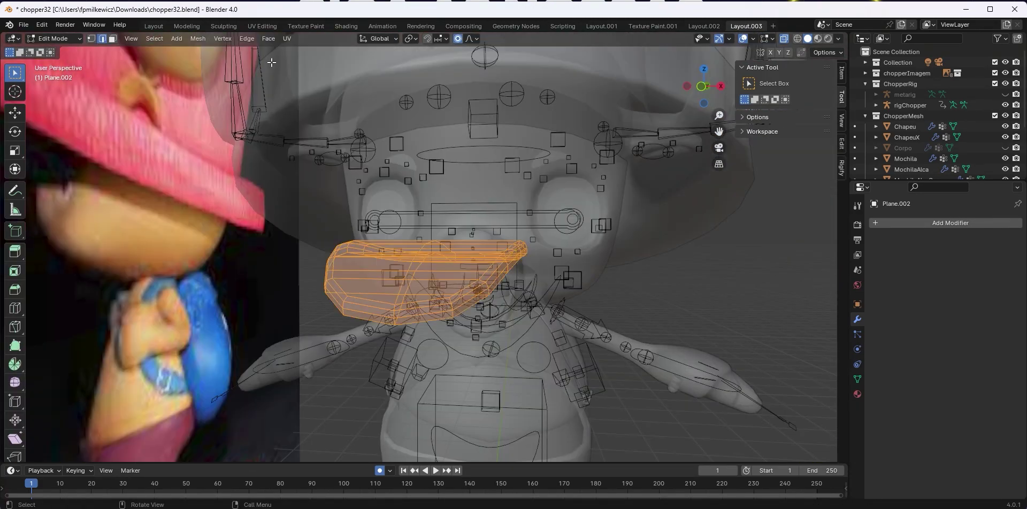
{"action": "left_click", "coordinate": [284, 38]}
{"action": "key", "text": "alt+z"}
{"action": "key", "text": "Tab"}
{"action": "middle_click_drag", "start_coordinate": [635, 295], "coordinate": [466, 235]}
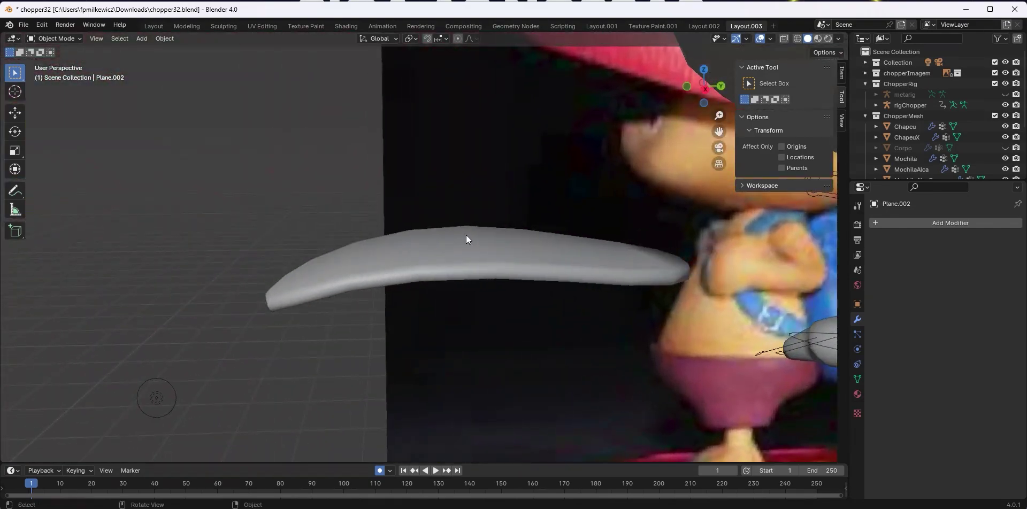
Set the tongue's origin to its geometry in the right view
{"action": "left_click", "coordinate": [467, 235]}
{"action": "scroll", "coordinate": [467, 236], "scroll_direction": "down", "scroll_amount": 5}
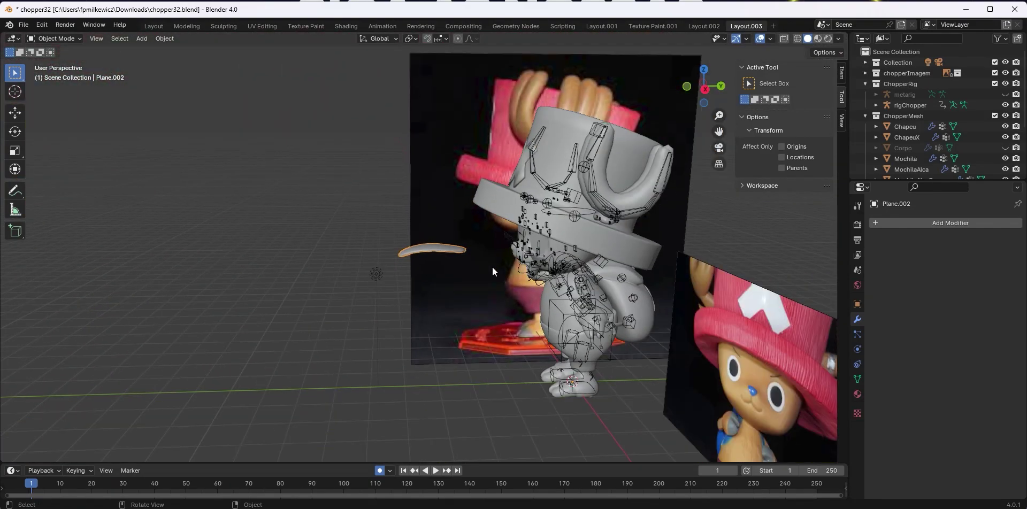
{"action": "key", "text": "KP_3"}
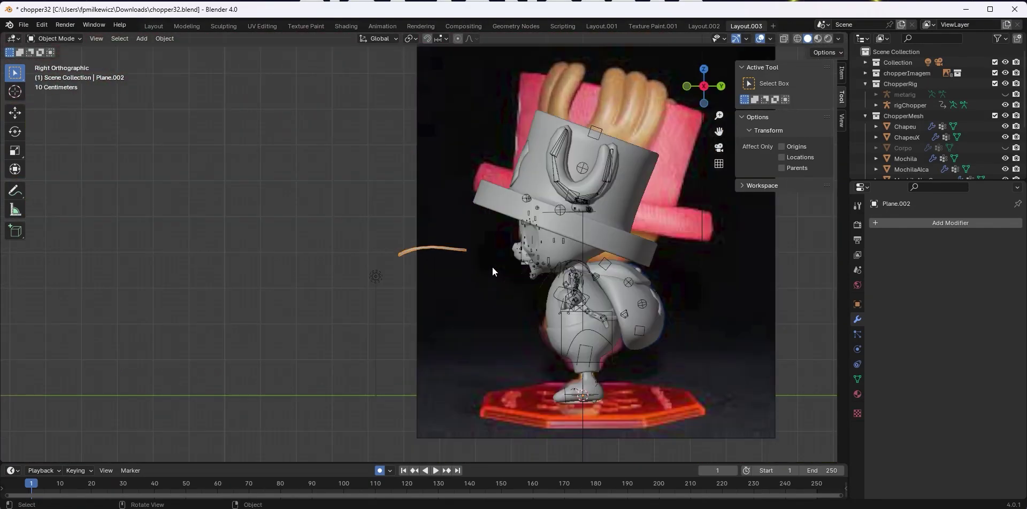
{"action": "right_click", "coordinate": [443, 240]}
{"action": "mouse_move", "coordinate": [437, 283]}
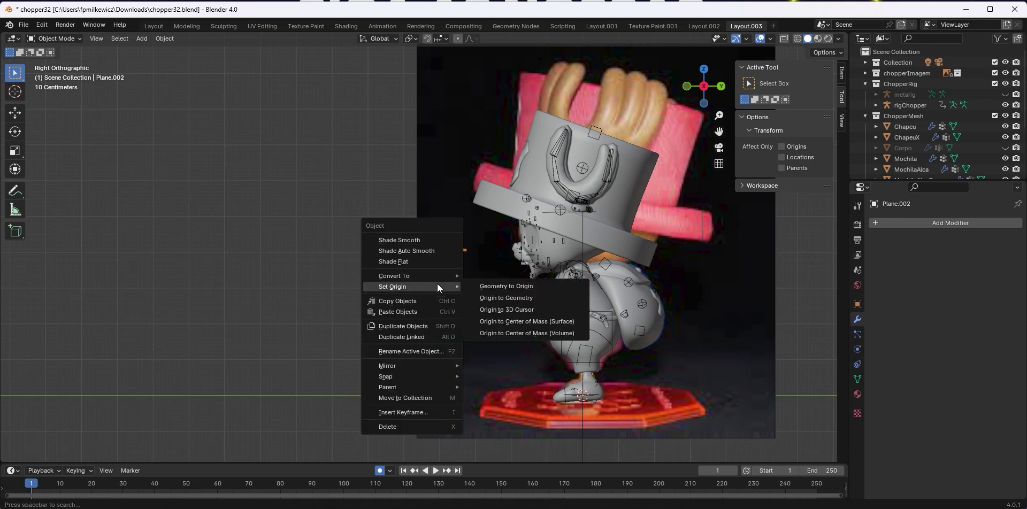
{"action": "left_click", "coordinate": [535, 302]}
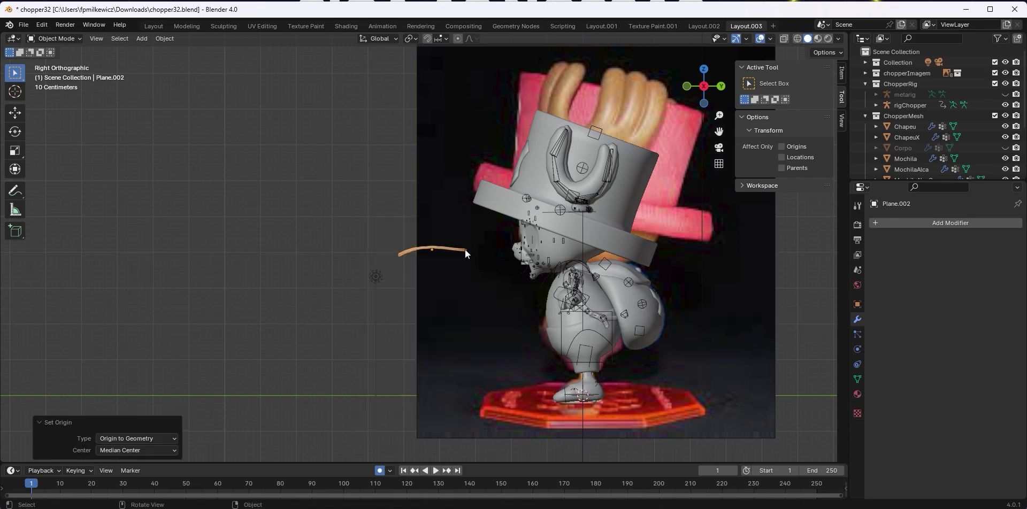
Move the tongue object to the character's mouth by 3.092 m in Y and -0.52281 m in Z
{"action": "key", "text": "g"}
{"action": "left_click", "coordinate": [559, 282]}
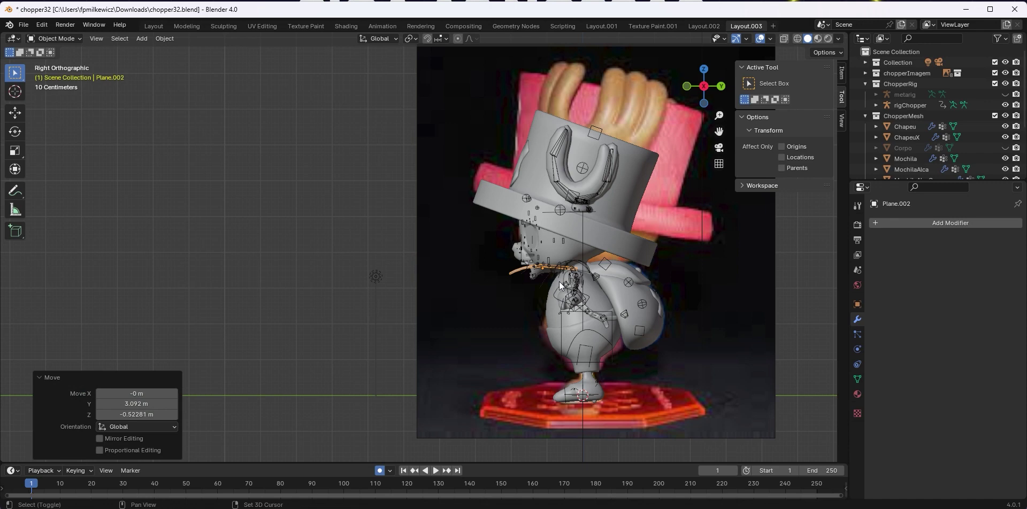
{"action": "scroll", "coordinate": [560, 281], "scroll_direction": "up", "scroll_amount": 6}
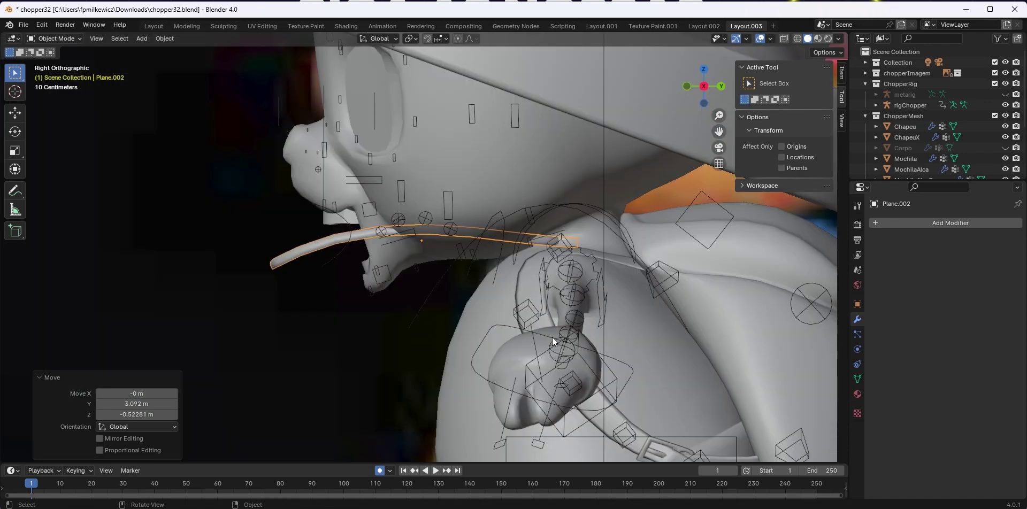
Scale the tongue mesh to about 0.51, tilt it to follow the jaw and shift it back into the mouth
{"action": "key", "text": "Tab"}
{"action": "key", "text": "s"}
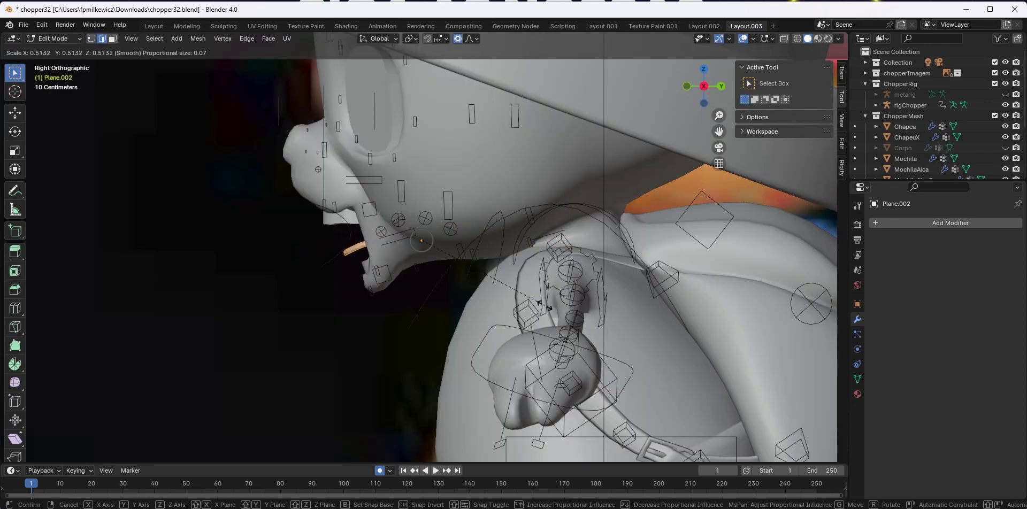
{"action": "left_click", "coordinate": [544, 306]}
{"action": "key", "text": "r"}
{"action": "left_click", "coordinate": [584, 322]}
{"action": "key", "text": "g"}
{"action": "left_click", "coordinate": [595, 315]}
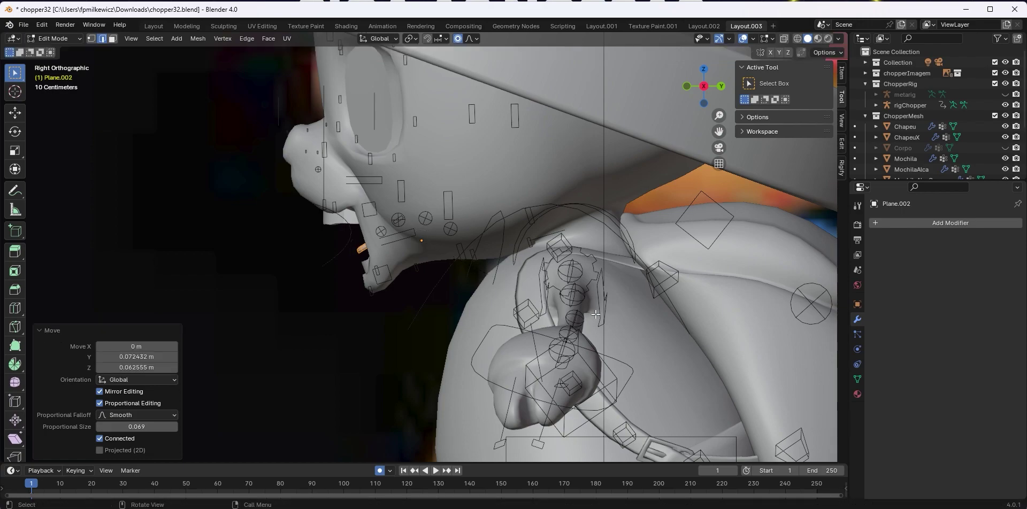
Lower the tongue mesh along Z by about 0.039 m in the front view and turn X-ray on
{"action": "middle_click_drag", "start_coordinate": [596, 315], "coordinate": [614, 305]}
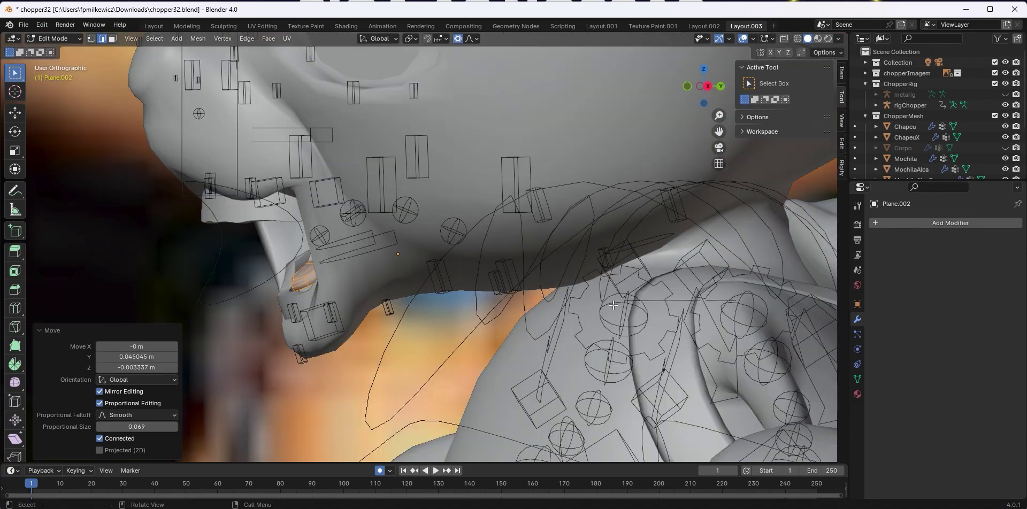
{"action": "key", "text": "KP_1"}
{"action": "key", "text": "g"}
{"action": "key", "text": "z"}
{"action": "left_click", "coordinate": [568, 350]}
{"action": "key", "text": "alt+z"}
Raise the tongue's middle vertices slightly in the right view, using proportional editing with a radius of about 0.26 m
{"action": "middle_click_drag", "start_coordinate": [567, 350], "coordinate": [447, 356]}
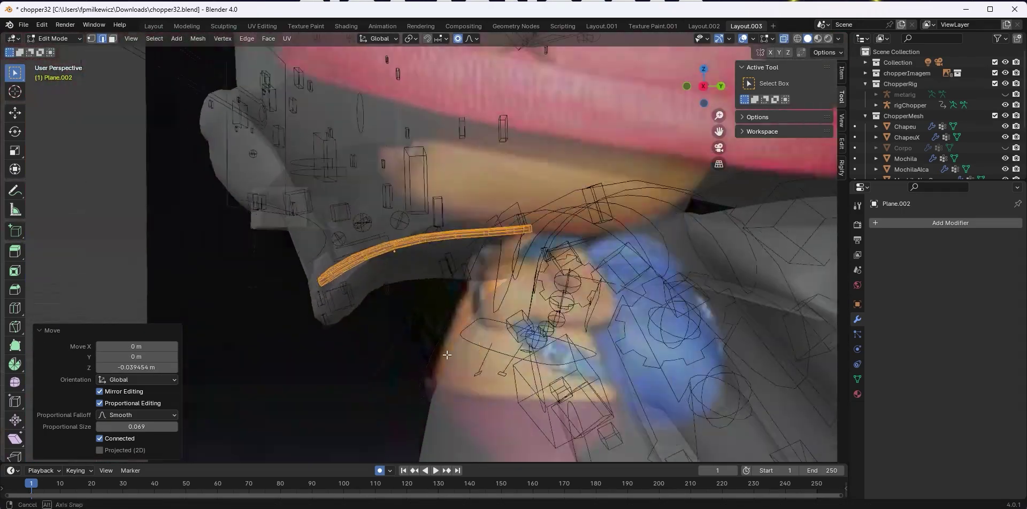
{"action": "key", "text": "KP_3"}
{"action": "key", "text": "1"}
{"action": "left_click_drag", "start_coordinate": [387, 237], "coordinate": [417, 288]}
{"action": "key", "text": "g"}
{"action": "scroll", "coordinate": [458, 242], "scroll_direction": "down", "scroll_amount": 14}
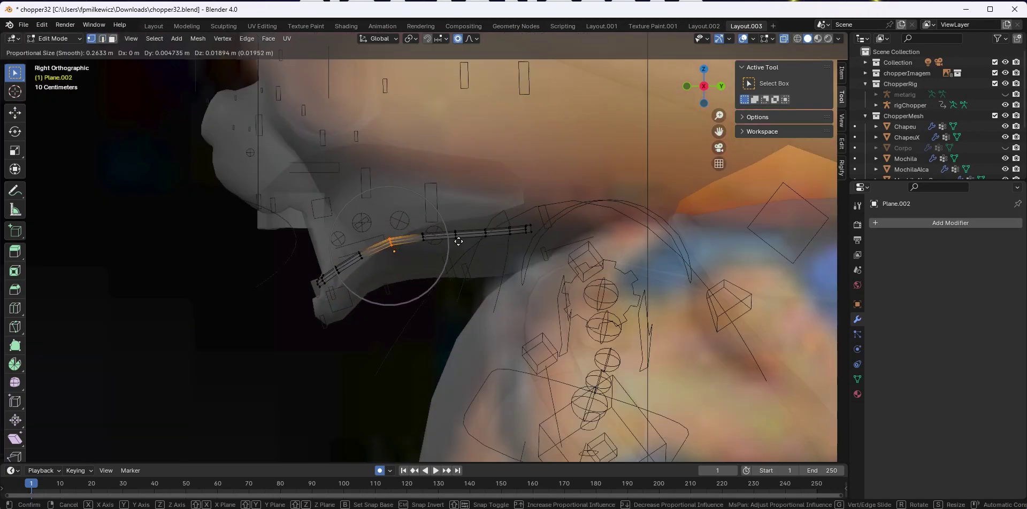
{"action": "left_click", "coordinate": [458, 235]}
Raise the tongue's rear vertices into the mouth, using proportional editing with a radius of about 0.39 m
{"action": "left_click_drag", "start_coordinate": [436, 251], "coordinate": [545, 244]}
{"action": "key", "text": "g"}
{"action": "scroll", "coordinate": [462, 209], "scroll_direction": "down", "scroll_amount": 4}
{"action": "left_click", "coordinate": [462, 197]}
{"action": "key", "text": "g"}
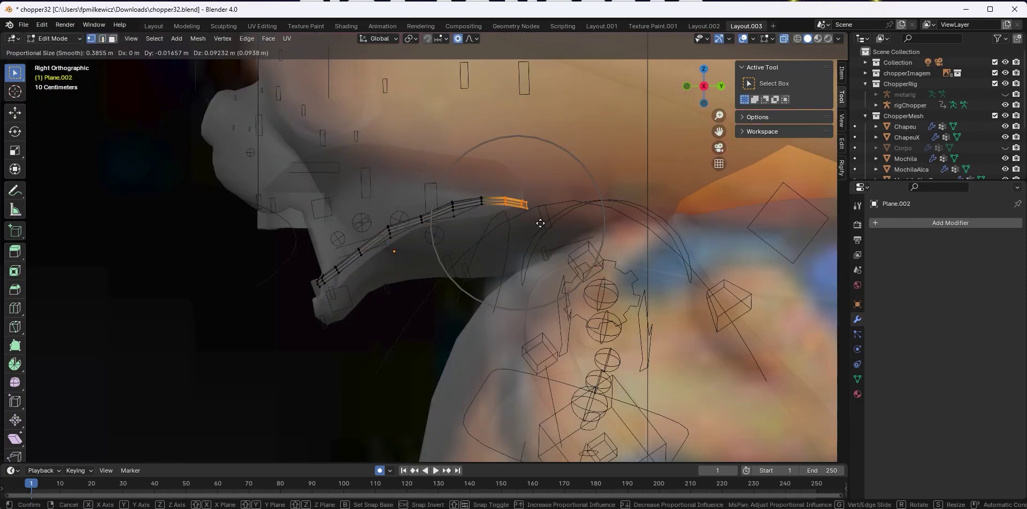
{"action": "left_click", "coordinate": [540, 224]}
Adjust the height of the tongue's middle vertices, widen them along X by 1.275 with proportional editing, and turn X-ray off
{"action": "left_click_drag", "start_coordinate": [413, 207], "coordinate": [436, 242]}
{"action": "key", "text": "g"}
{"action": "left_click", "coordinate": [435, 236]}
{"action": "scroll", "coordinate": [415, 262], "scroll_direction": "down", "scroll_amount": 5}
{"action": "middle_click_drag", "start_coordinate": [415, 261], "coordinate": [517, 199]}
{"action": "key", "text": "s"}
{"action": "key", "text": "x"}
{"action": "scroll", "coordinate": [556, 291], "scroll_direction": "down", "scroll_amount": 3}
{"action": "left_click", "coordinate": [563, 294]}
{"action": "scroll", "coordinate": [482, 293], "scroll_direction": "up", "scroll_amount": 4}
{"action": "key", "text": "alt+z"}
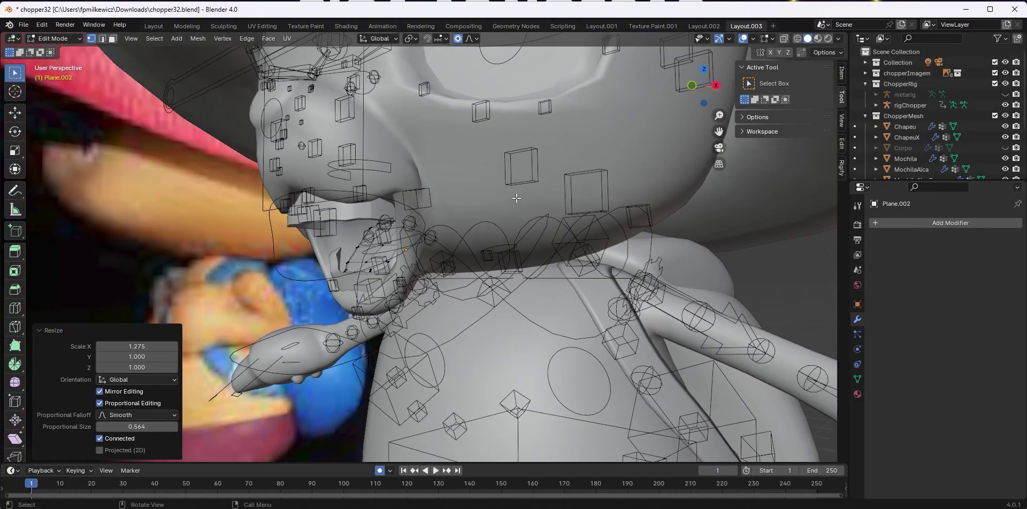
Leave mesh editing, select the rigChopper armature and enter Pose Mode
{"action": "middle_click_drag", "start_coordinate": [409, 309], "coordinate": [410, 236]}
{"action": "left_click", "coordinate": [410, 236]}
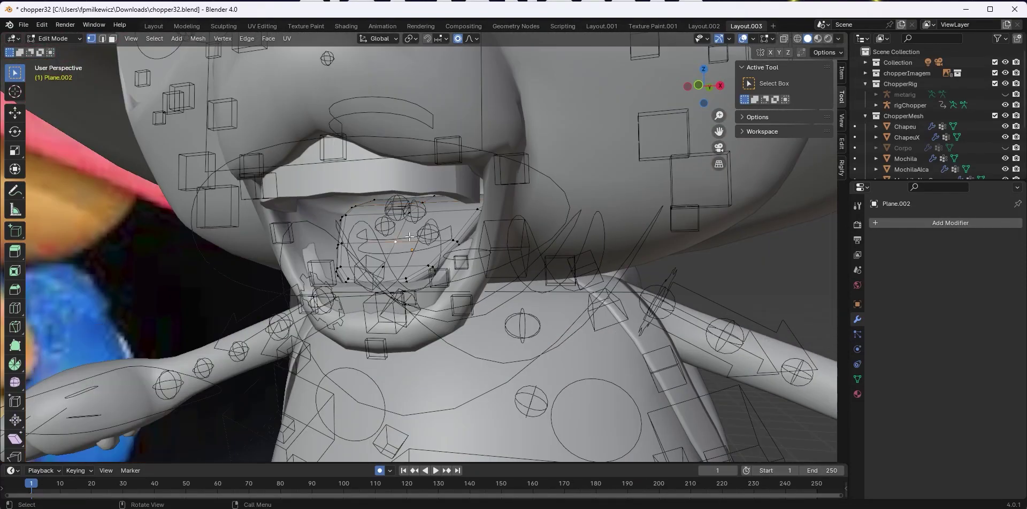
{"action": "left_click", "coordinate": [59, 39]}
{"action": "left_click", "coordinate": [73, 50]}
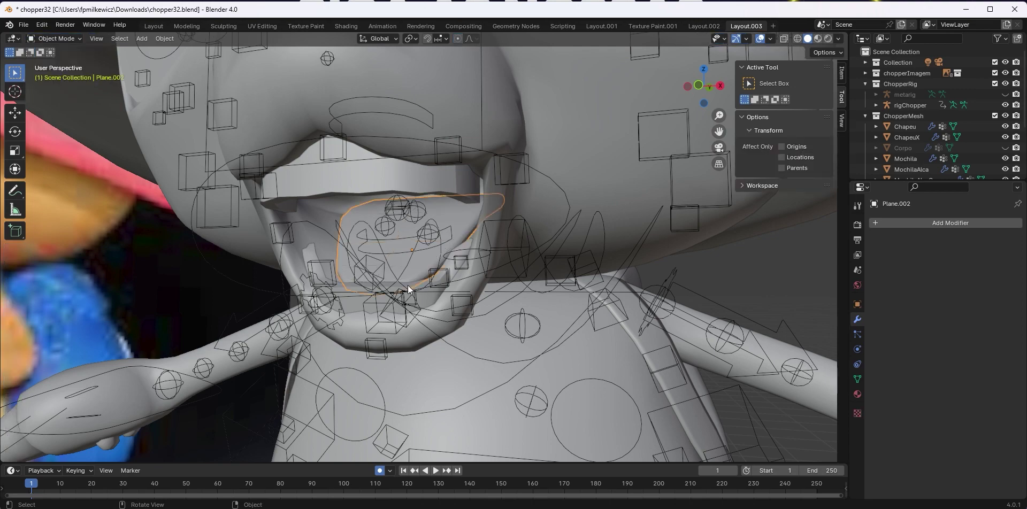
{"action": "left_click", "coordinate": [407, 237]}
{"action": "key", "text": "ctrl+Tab"}
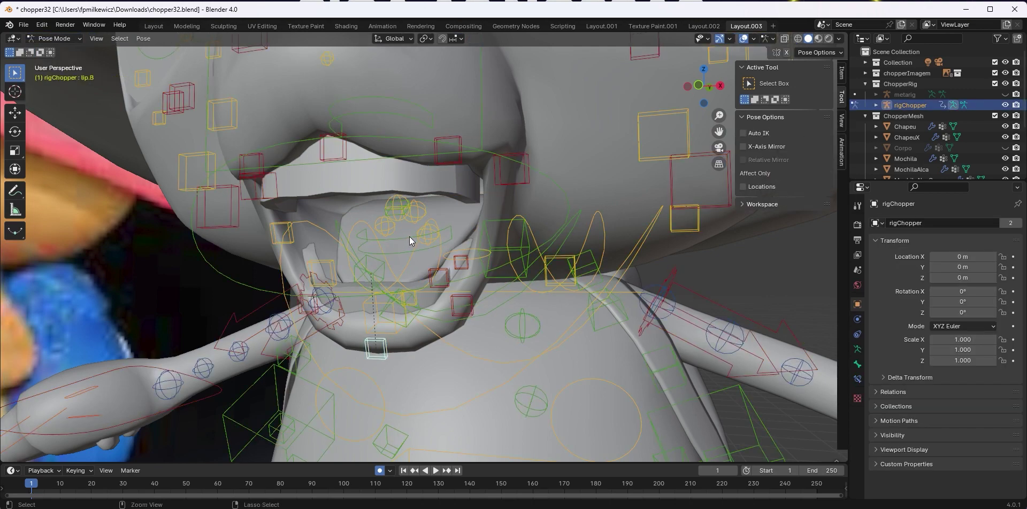
Test the jaw's opening and closing by rotating the jaw_master control in the right view, finishing at an angle of 0.289°
{"action": "middle_click_drag", "start_coordinate": [409, 236], "coordinate": [343, 169]}
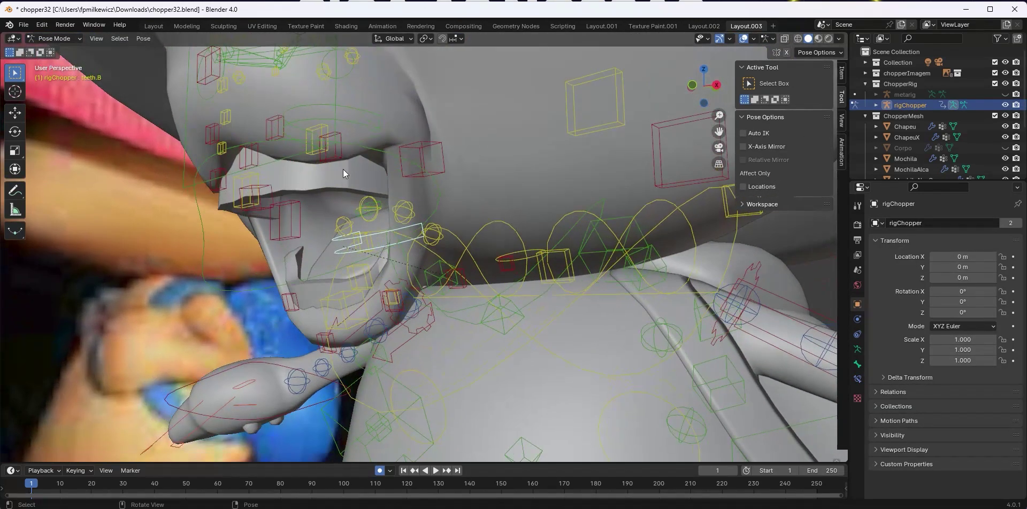
{"action": "left_click", "coordinate": [353, 121]}
{"action": "middle_click_drag", "start_coordinate": [352, 121], "coordinate": [375, 225]}
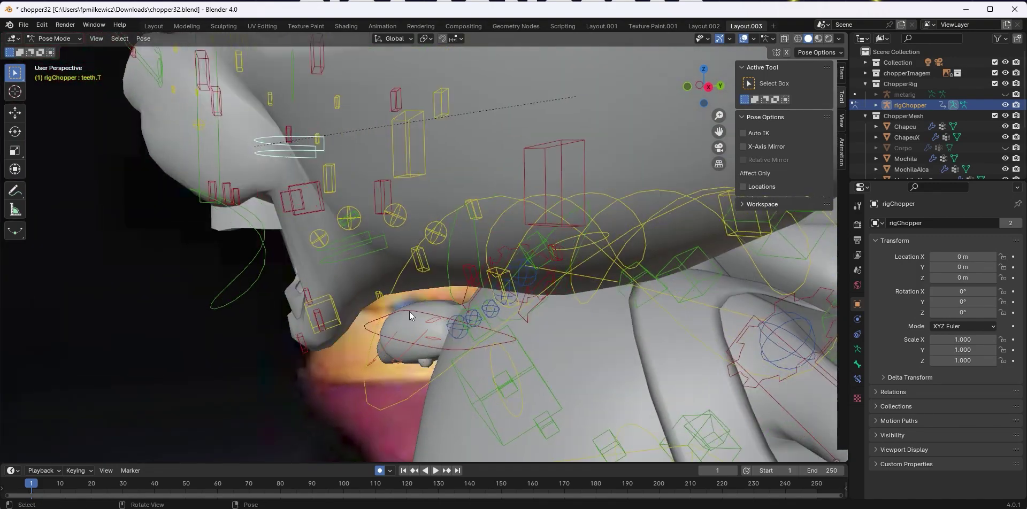
{"action": "key", "text": "KP_3"}
{"action": "left_click", "coordinate": [503, 278]}
{"action": "key", "text": "r"}
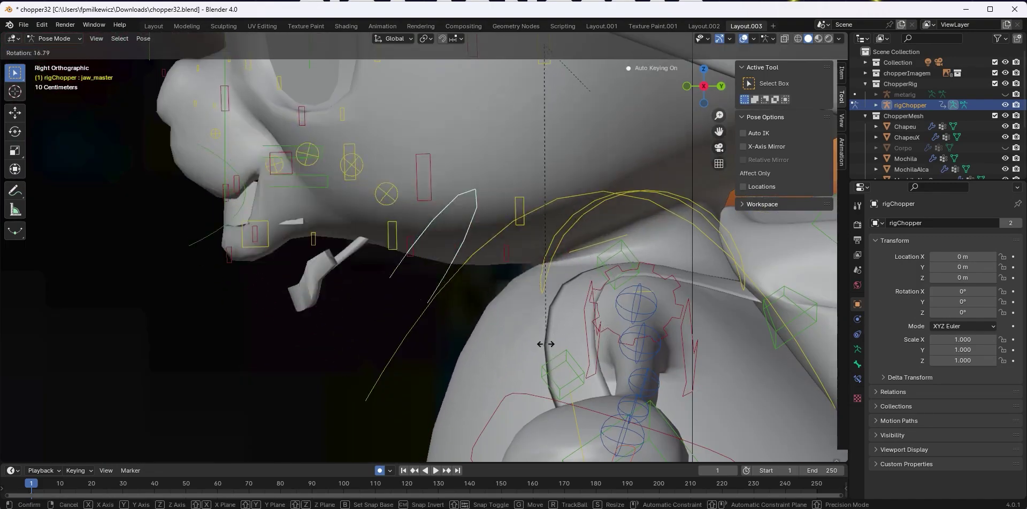
{"action": "left_click", "coordinate": [491, 309]}
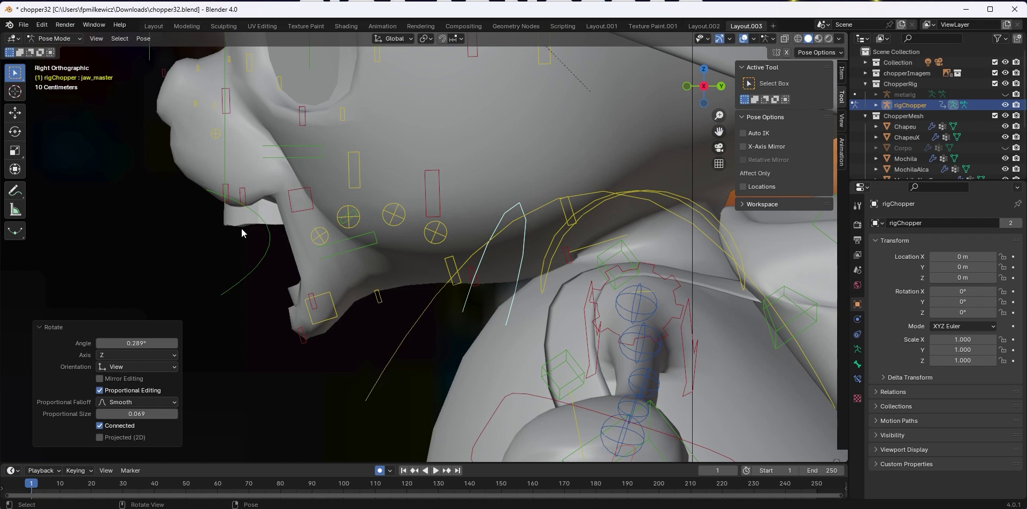
{"action": "middle_click_drag", "start_coordinate": [242, 229], "coordinate": [405, 227]}
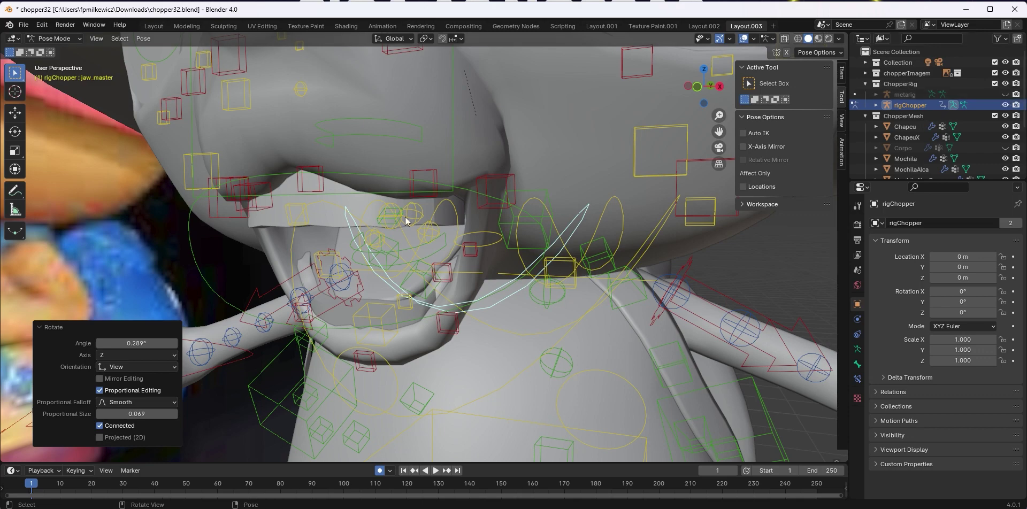
Try moving the upper teeth control teeth.T of the face rig in the right view, and undo the move
{"action": "middle_click_drag", "start_coordinate": [662, 292], "coordinate": [402, 289]}
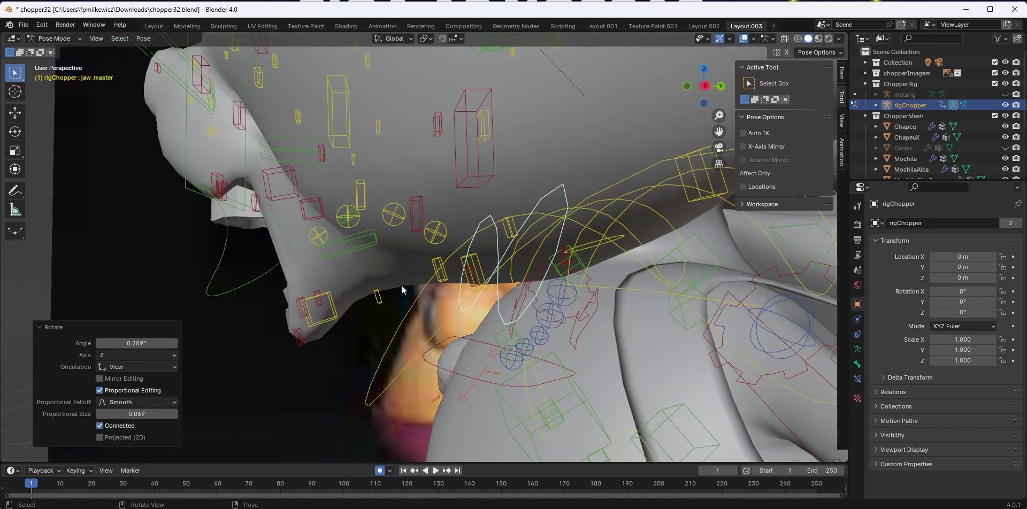
{"action": "middle_click_drag", "start_coordinate": [356, 254], "coordinate": [323, 259]}
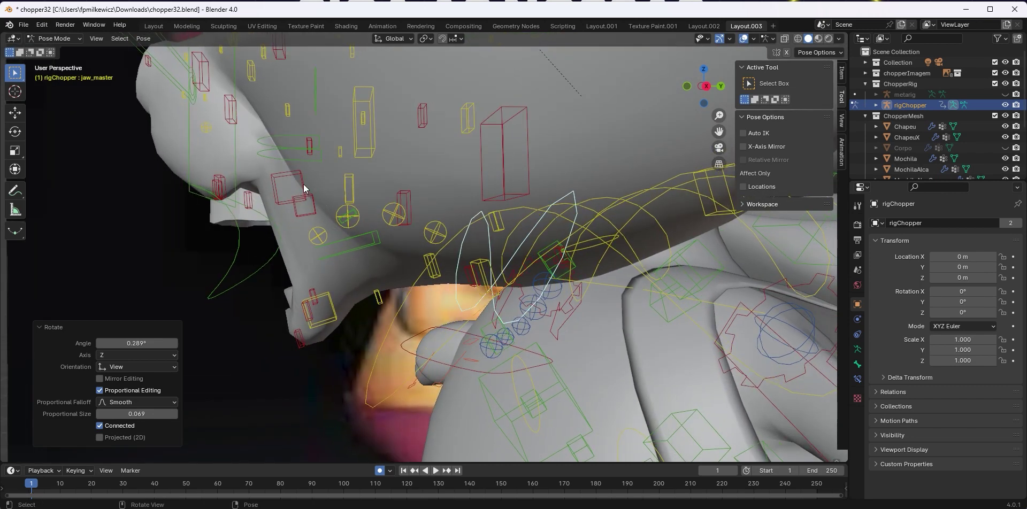
{"action": "key", "text": "KP_3"}
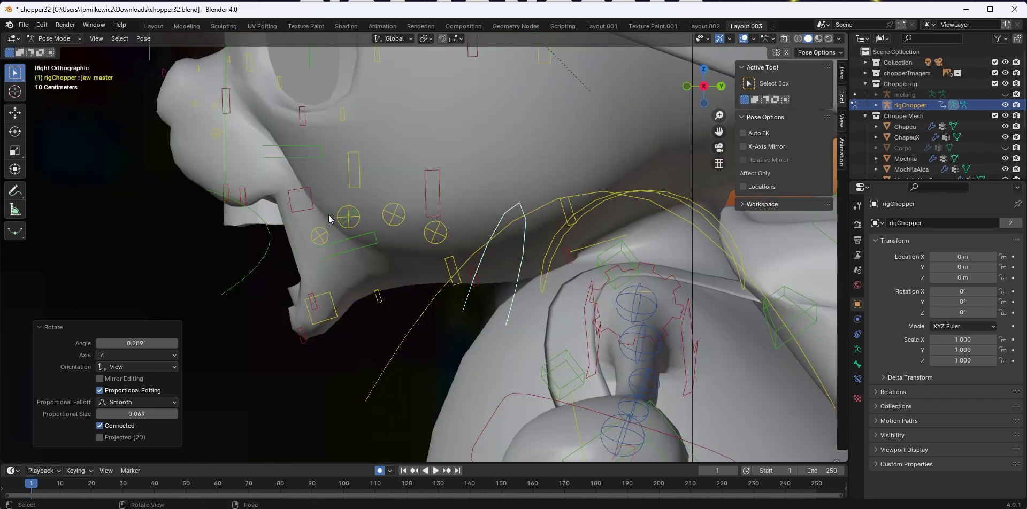
{"action": "left_click", "coordinate": [287, 159]}
{"action": "key", "text": "g"}
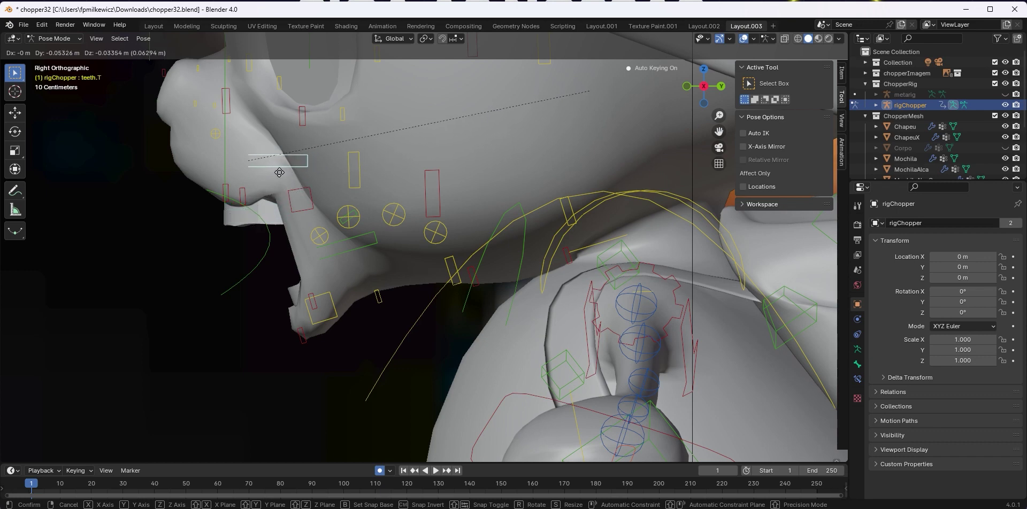
{"action": "left_click", "coordinate": [292, 165]}
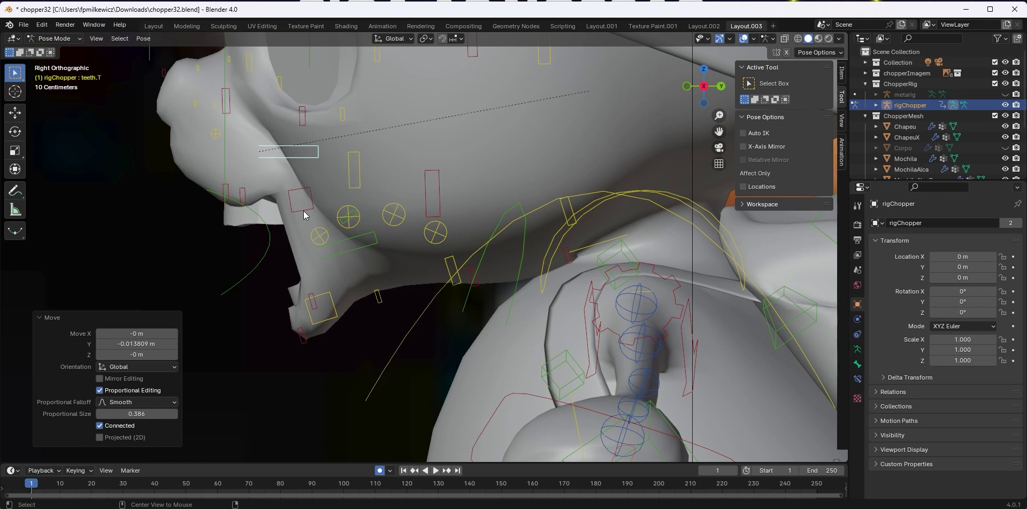
{"action": "key", "text": "ctrl+z"}
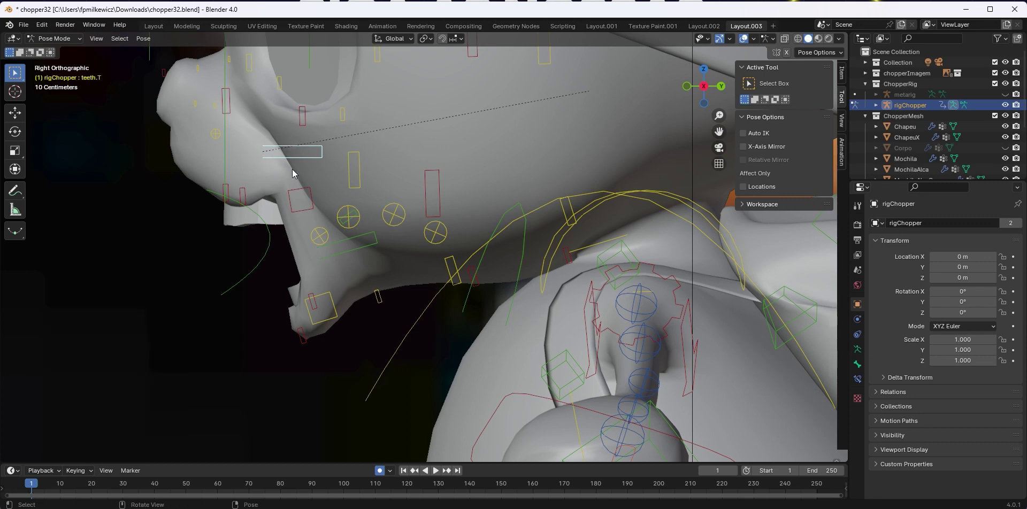
Save the scene incrementally as chopper33.blend
{"action": "middle_click_drag", "start_coordinate": [442, 223], "coordinate": [497, 225]}
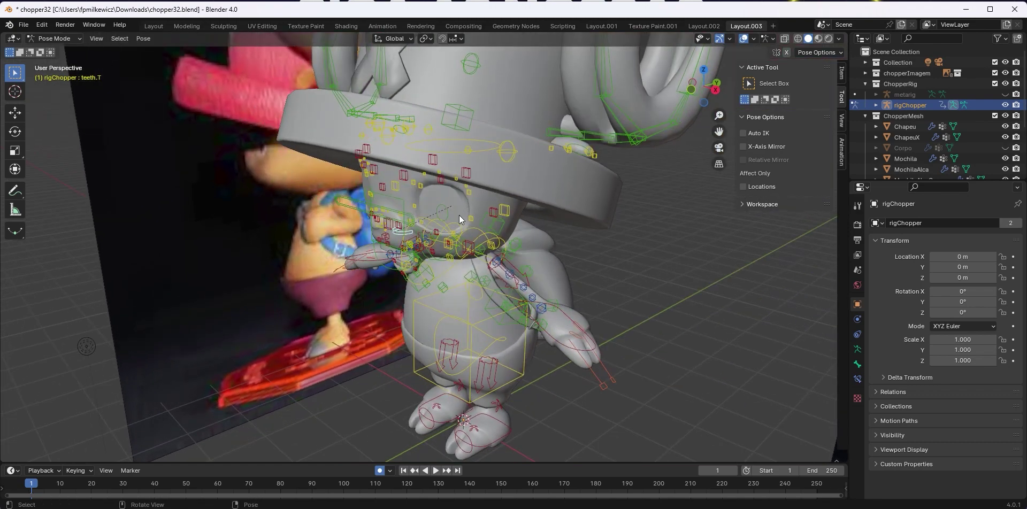
{"action": "left_click", "coordinate": [22, 28]}
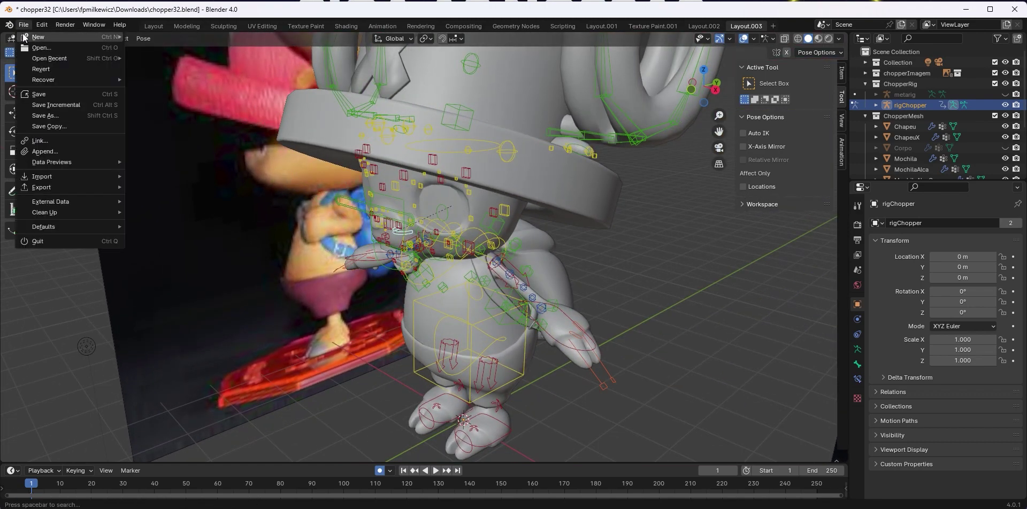
{"action": "left_click", "coordinate": [64, 108]}
{"action": "middle_click_drag", "start_coordinate": [500, 247], "coordinate": [424, 240]}
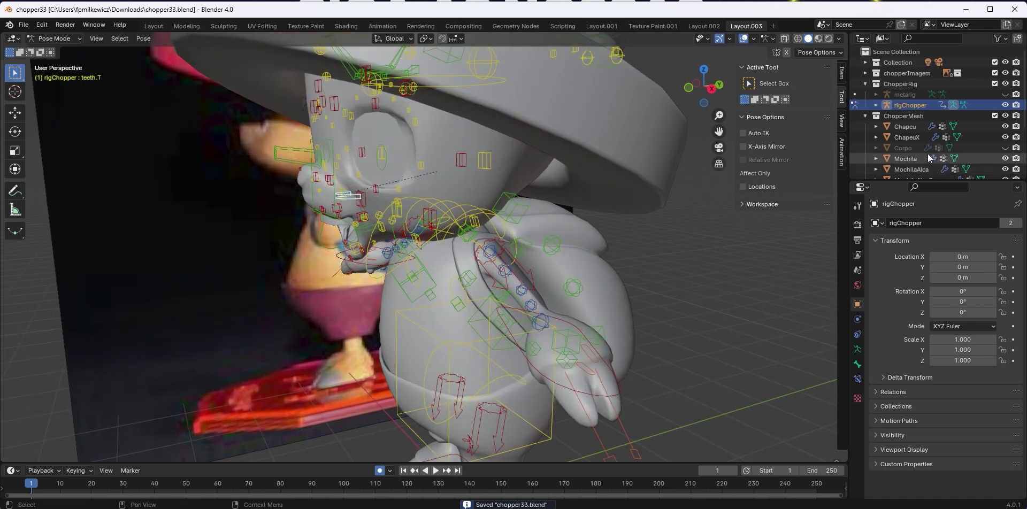
Try deleting the rigChopper armature in Object Mode and showing the metarig, and undo both changes
{"action": "left_click", "coordinate": [54, 41]}
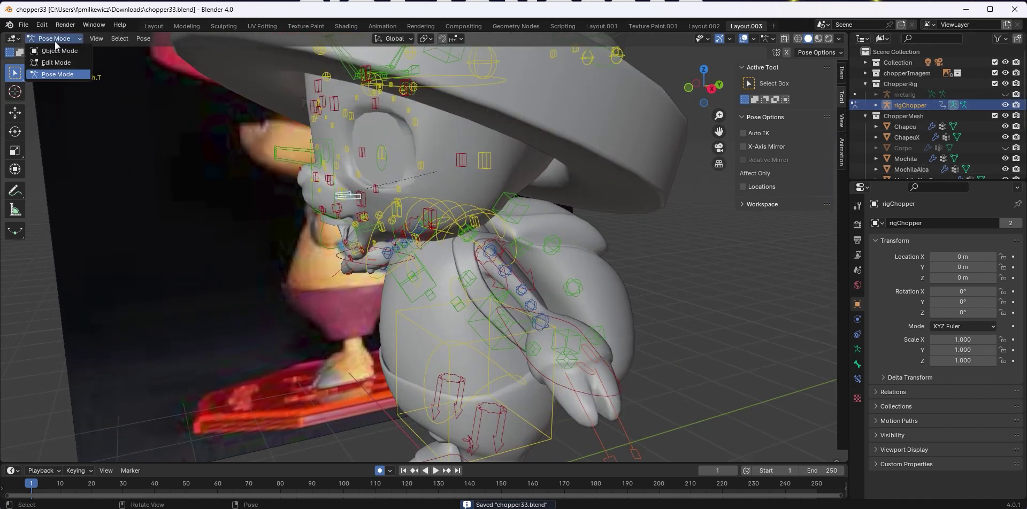
{"action": "left_click", "coordinate": [60, 51]}
{"action": "left_click", "coordinate": [1006, 106]}
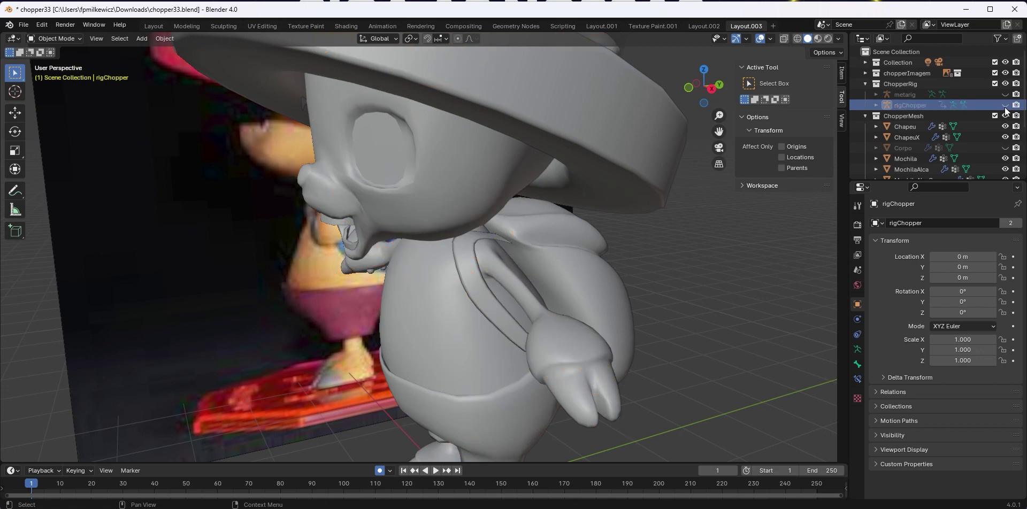
{"action": "left_click", "coordinate": [1006, 105]}
{"action": "left_click", "coordinate": [473, 228]}
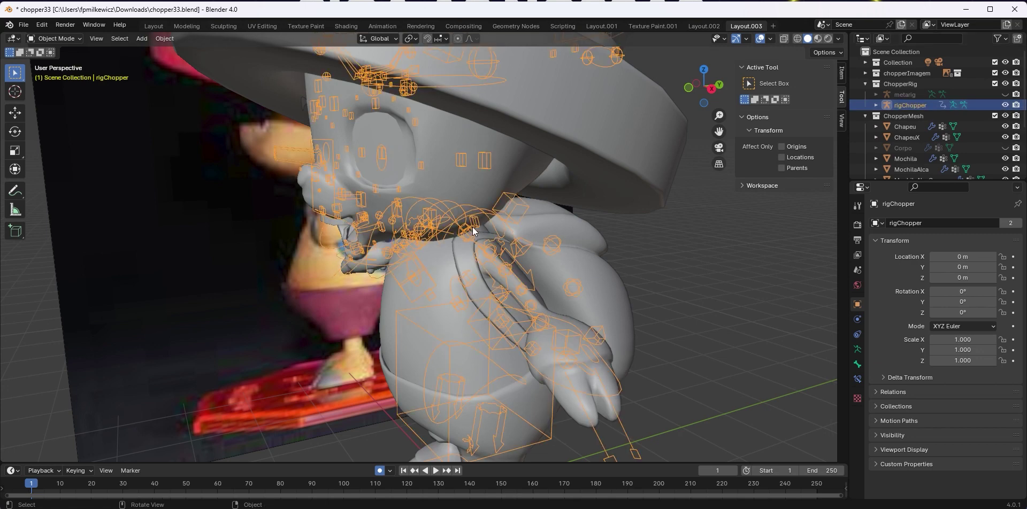
{"action": "key", "text": "Delete"}
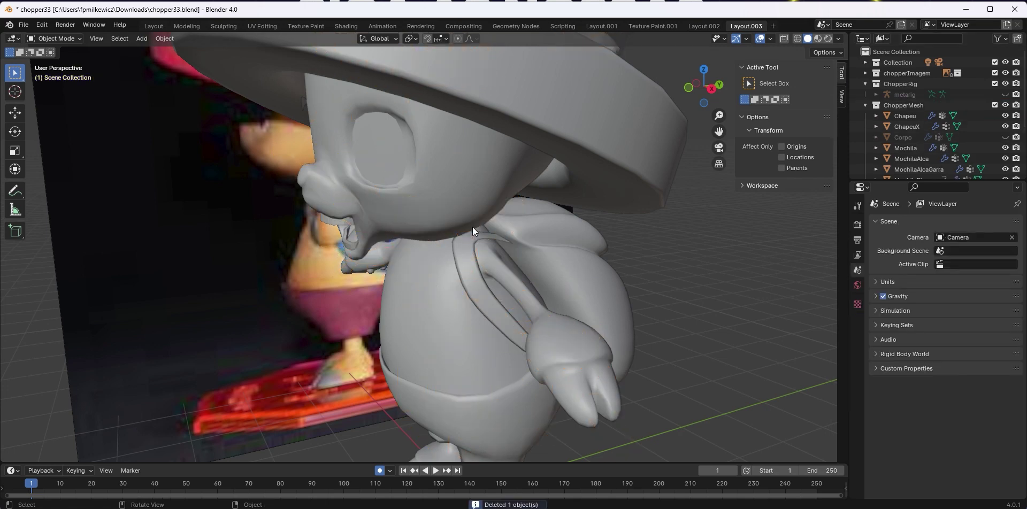
{"action": "left_click", "coordinate": [1005, 95]}
{"action": "middle_click_drag", "start_coordinate": [540, 199], "coordinate": [615, 193]}
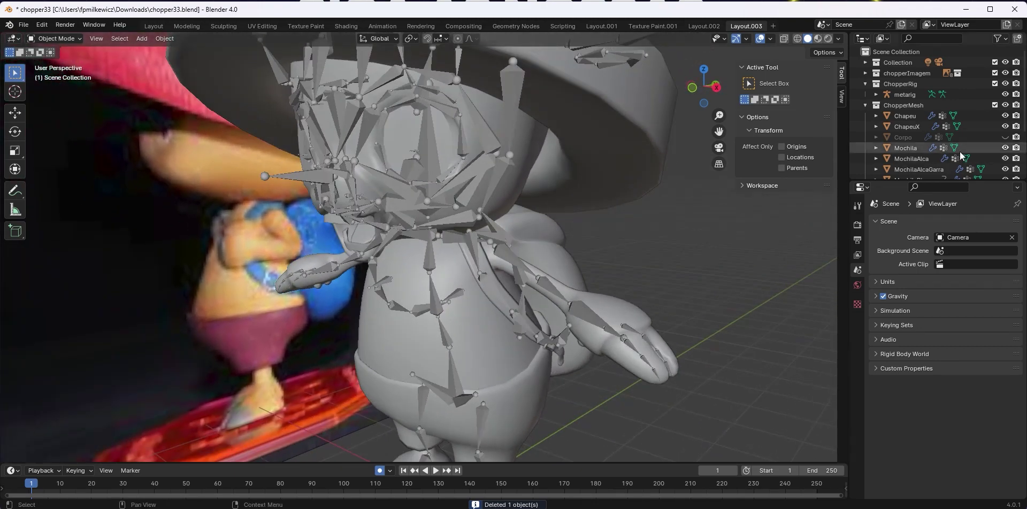
{"action": "key", "text": "ctrl+z"}
{"action": "key", "text": "ctrl+z"}
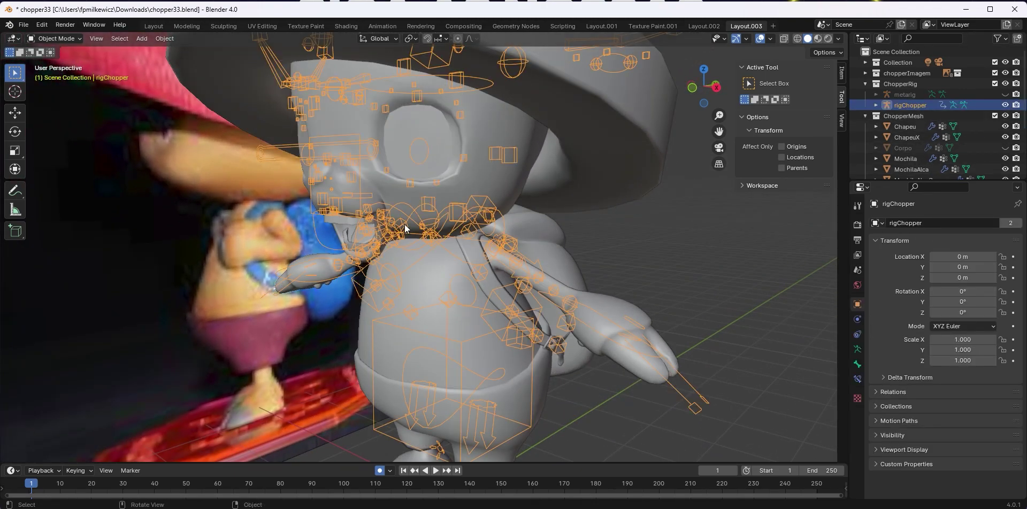
Select all rigChopper bones in Pose Mode, assign the TPose action in the Animation workspace, and return to the Layout.003 workspace
{"action": "key", "text": "ctrl+Tab"}
{"action": "key", "text": "a"}
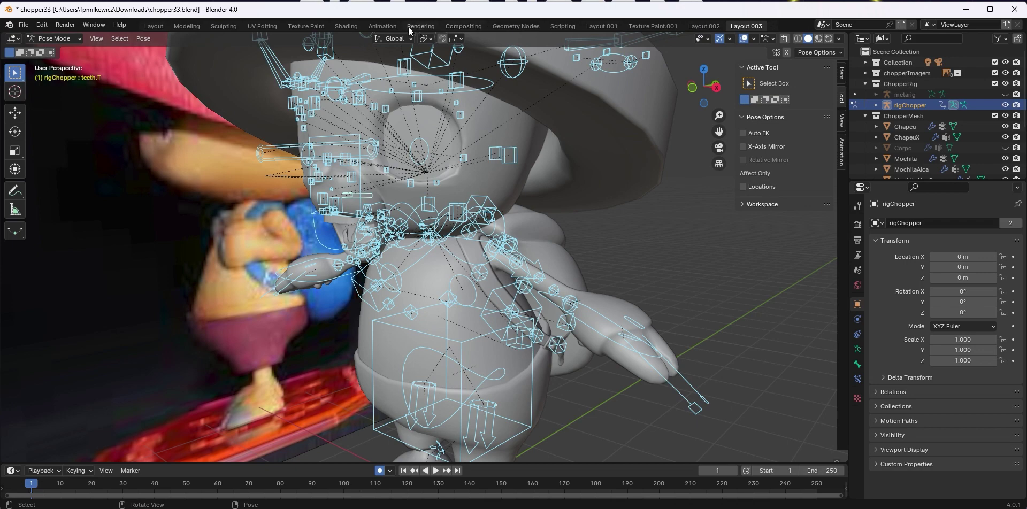
{"action": "left_click", "coordinate": [383, 26]}
{"action": "left_click", "coordinate": [367, 369]}
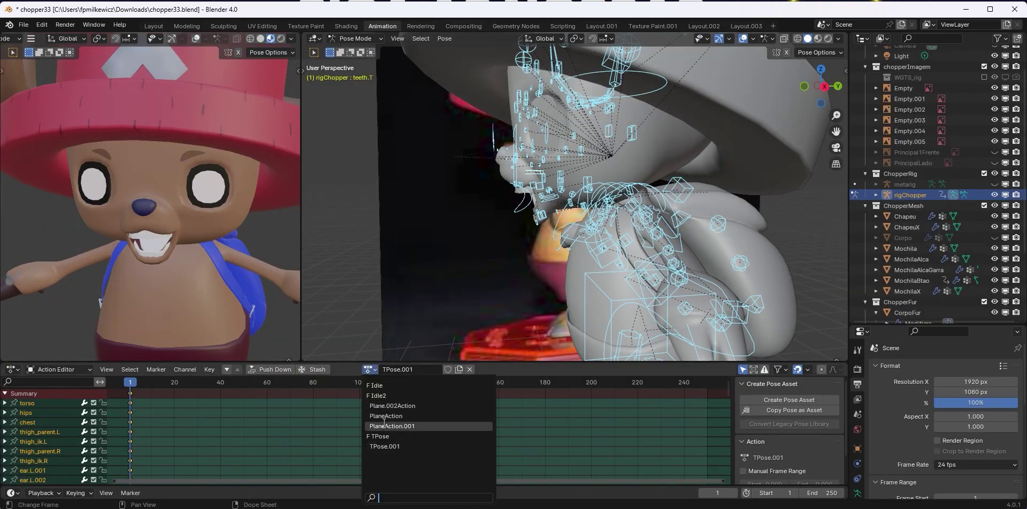
{"action": "left_click", "coordinate": [390, 437]}
{"action": "middle_click_drag", "start_coordinate": [515, 210], "coordinate": [558, 226]}
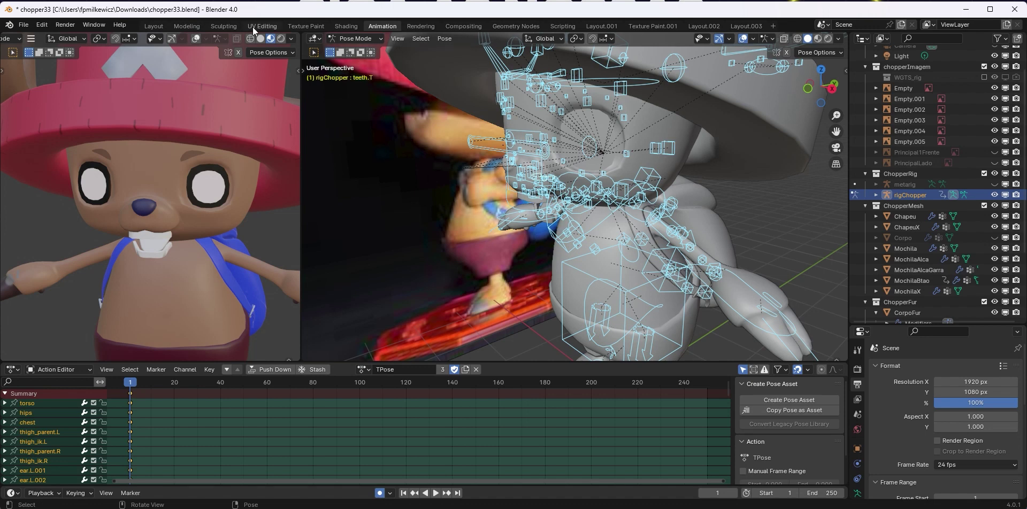
{"action": "left_click", "coordinate": [747, 26]}
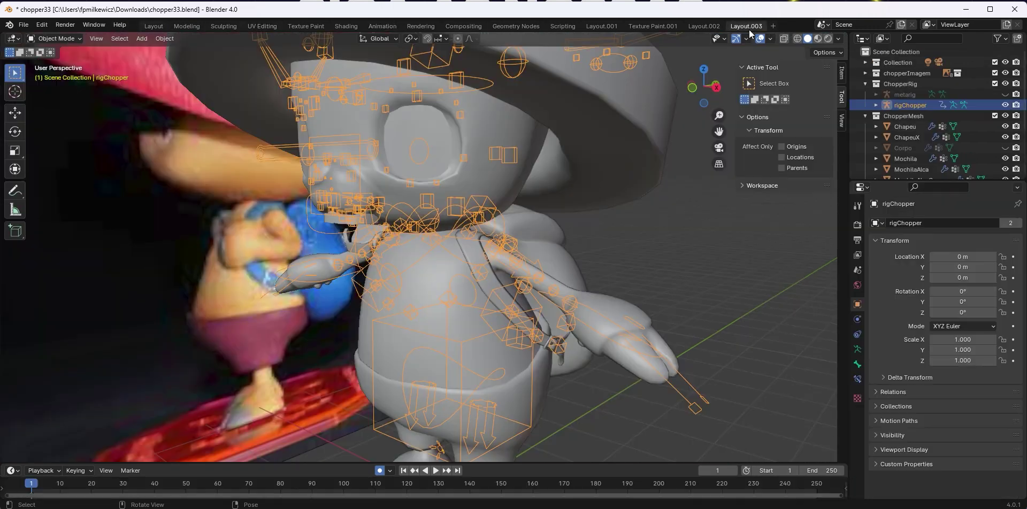
Turn off auto keying, select the lower teeth object Plane.001 and enlarge the timeline area
{"action": "left_click", "coordinate": [380, 472]}
{"action": "middle_click_drag", "start_coordinate": [409, 271], "coordinate": [335, 256]}
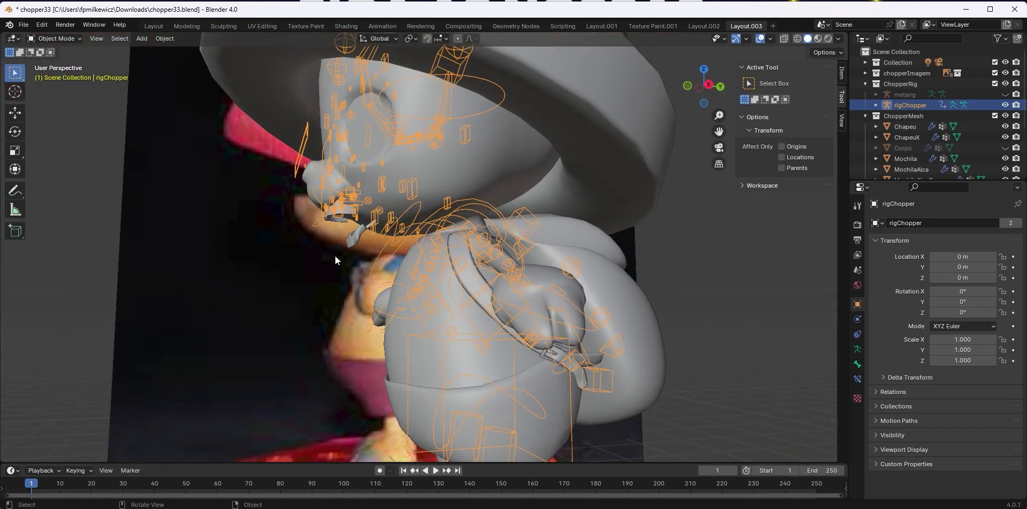
{"action": "scroll", "coordinate": [335, 255], "scroll_direction": "up", "scroll_amount": 2}
{"action": "left_click", "coordinate": [328, 252]}
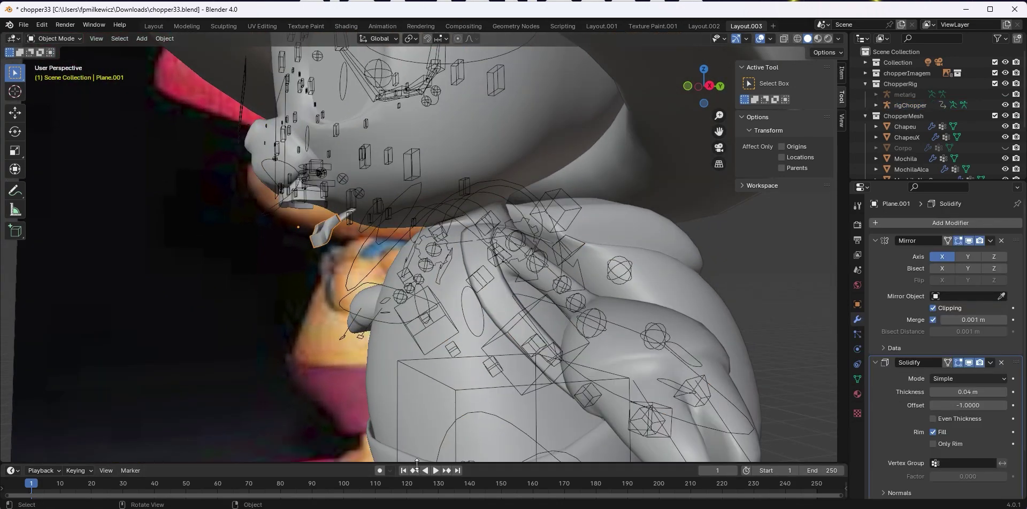
{"action": "left_click_drag", "start_coordinate": [417, 464], "coordinate": [418, 387]}
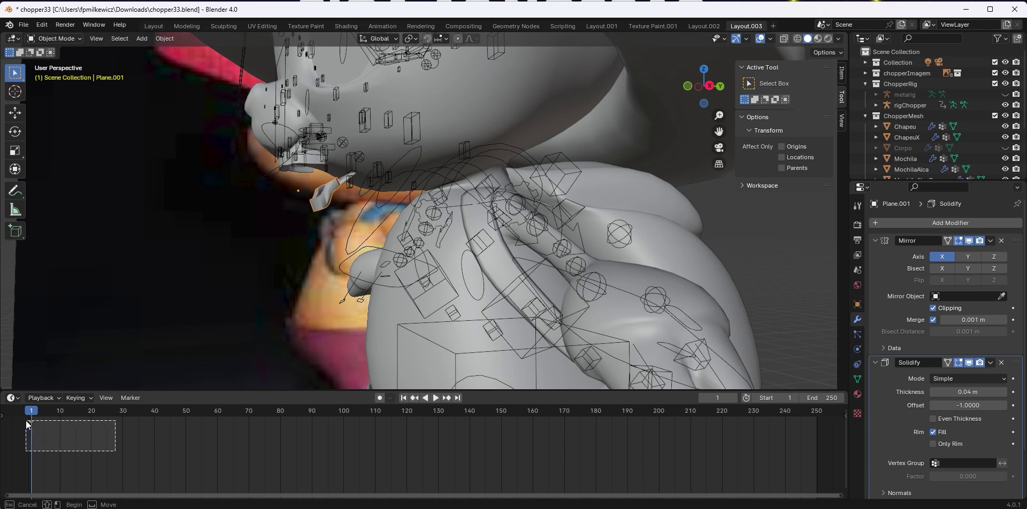
Delete the frame 1 keyframes of the teeth and tongue objects
{"action": "key", "text": "Delete"}
{"action": "key", "text": "ctrl+z"}
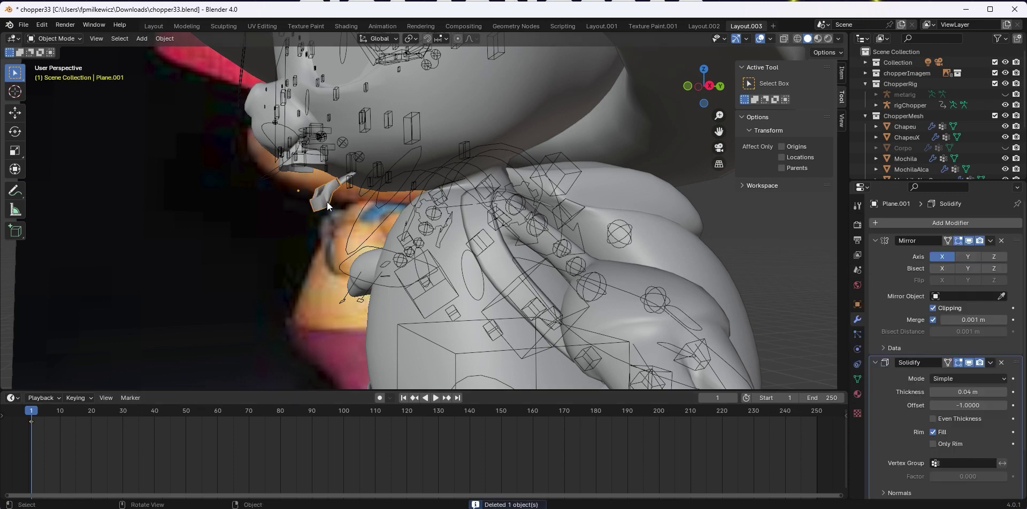
{"action": "key", "text": "KP_3"}
{"action": "left_click", "coordinate": [307, 169]}
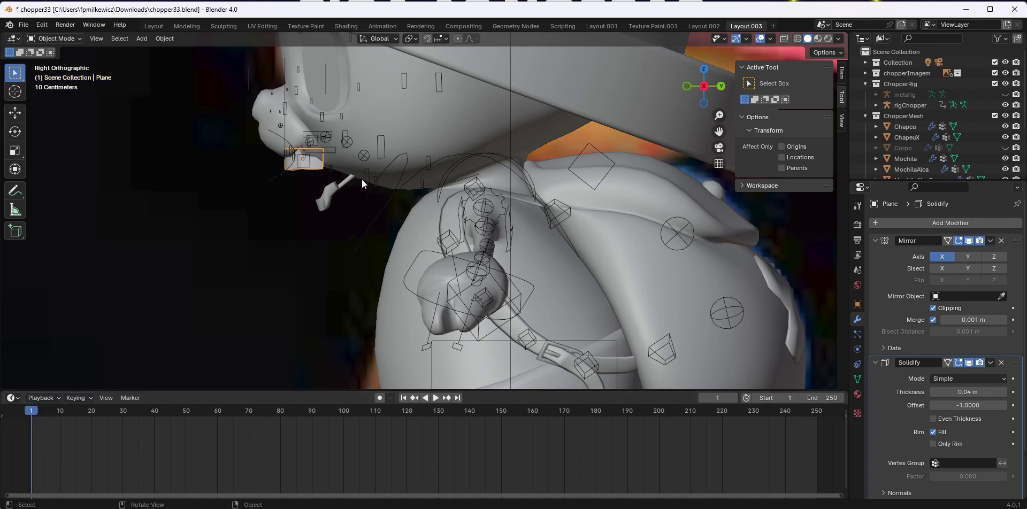
{"action": "middle_click_drag", "start_coordinate": [362, 179], "coordinate": [415, 177]}
{"action": "left_click", "coordinate": [330, 180]}
{"action": "left_click_drag", "start_coordinate": [103, 451], "coordinate": [25, 418]}
{"action": "key", "text": "x"}
{"action": "left_click", "coordinate": [42, 431]}
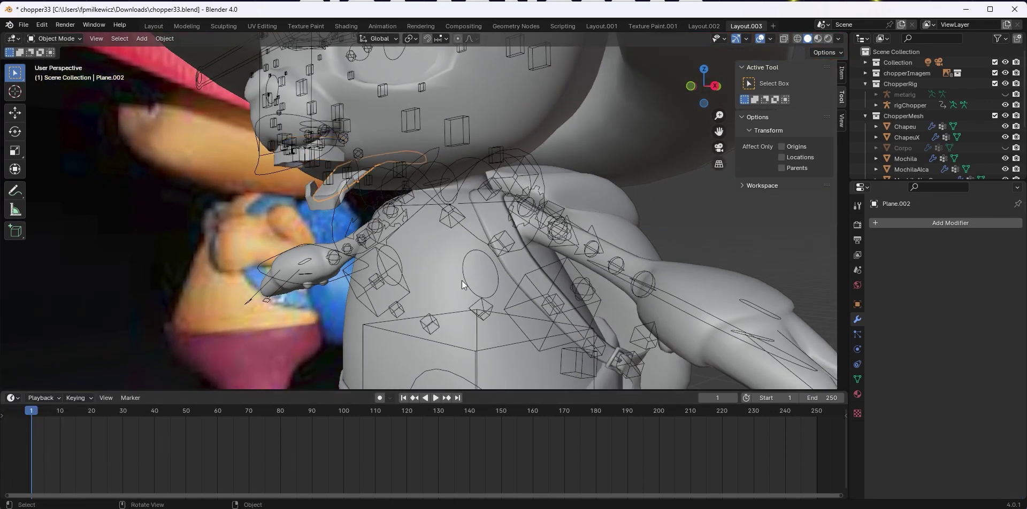
Raise the upper teeth about 0.16 m along Z into the closed mouth in the right view
{"action": "key", "text": "KP_3"}
{"action": "key", "text": "KP_Decimal"}
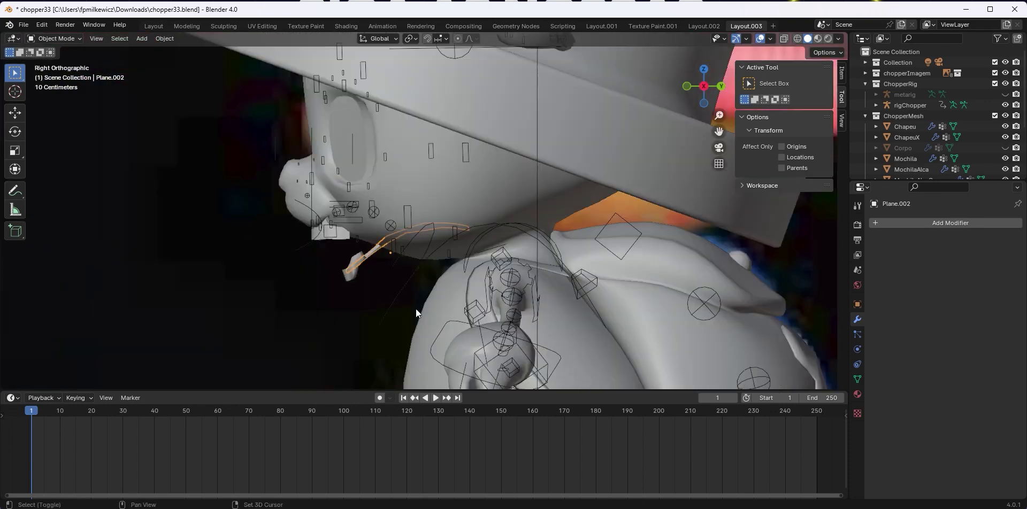
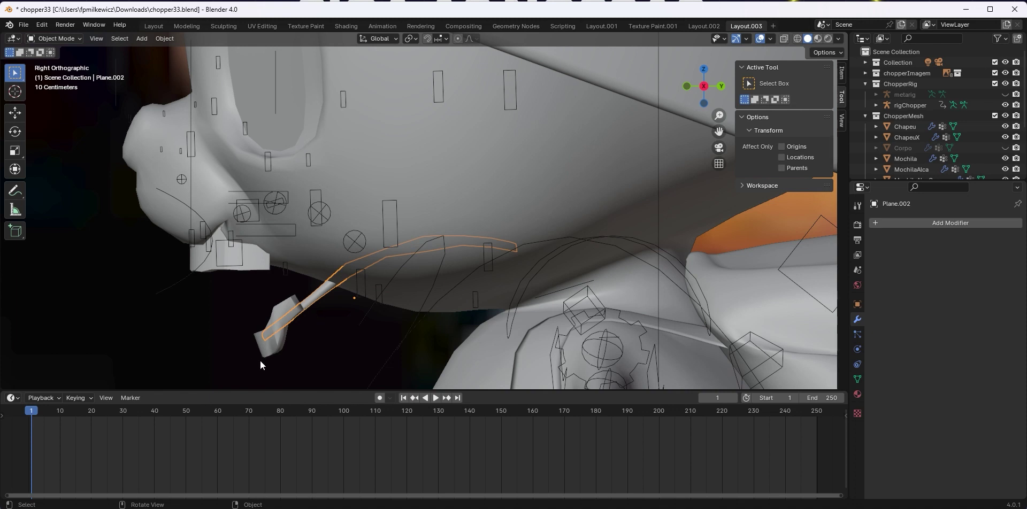
{"action": "middle_click_drag", "start_coordinate": [382, 252], "coordinate": [487, 258], "text": "shift"}
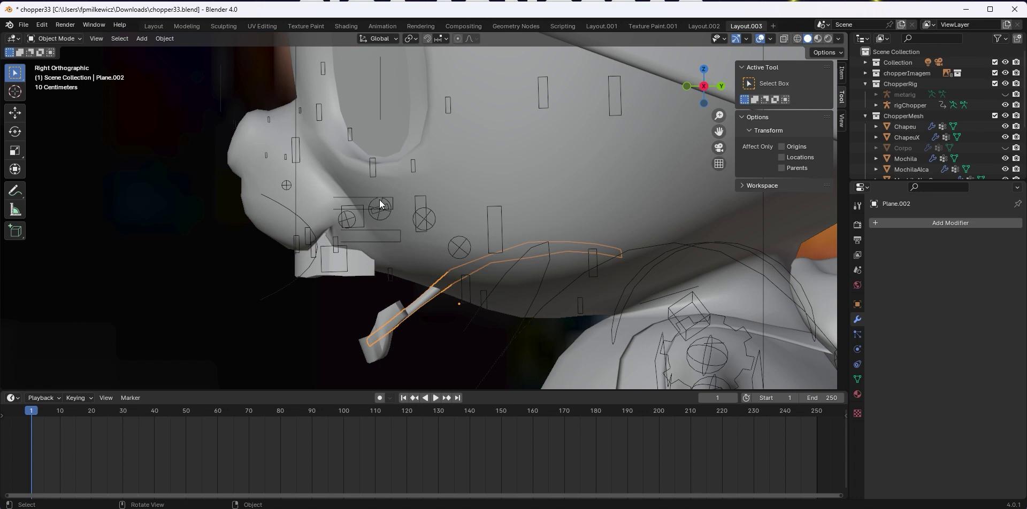
{"action": "middle_click_drag", "start_coordinate": [319, 262], "coordinate": [358, 239], "text": "shift"}
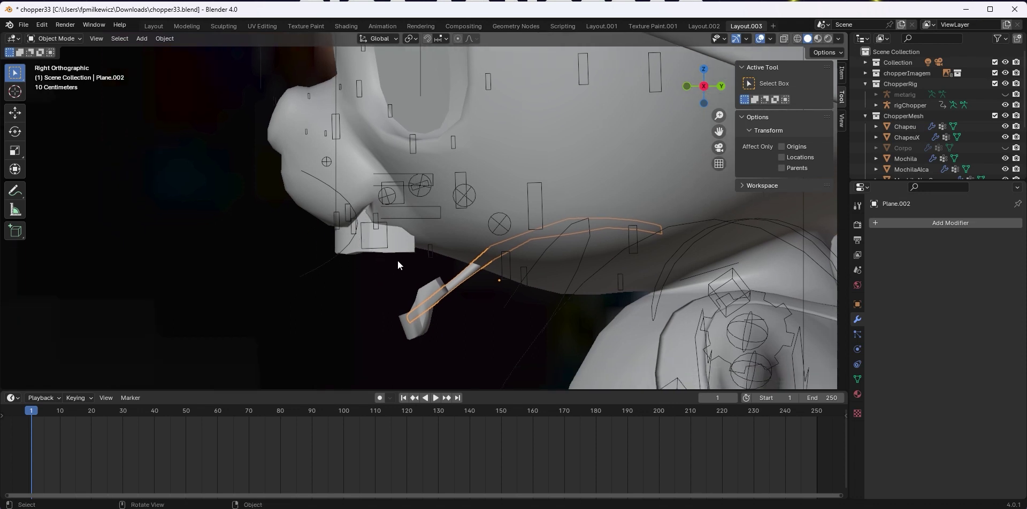
{"action": "left_click", "coordinate": [412, 250]}
{"action": "key", "text": "g"}
{"action": "key", "text": "z"}
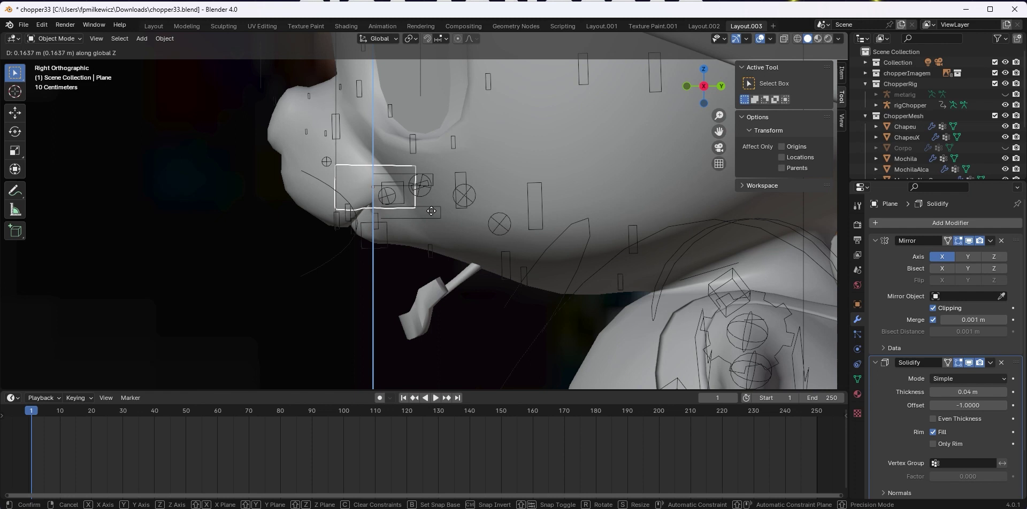
{"action": "left_click", "coordinate": [431, 214]}
Raise the lower teeth about 0.353 m along Z into the closed mouth
{"action": "left_click", "coordinate": [431, 321]}
{"action": "key", "text": "g"}
{"action": "key", "text": "z"}
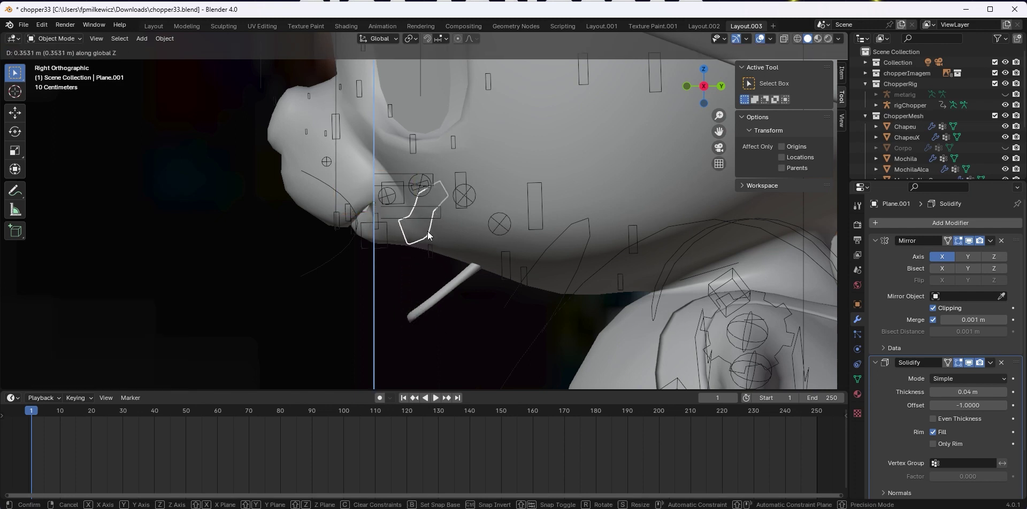
{"action": "left_click", "coordinate": [429, 236]}
{"action": "key", "text": "r"}
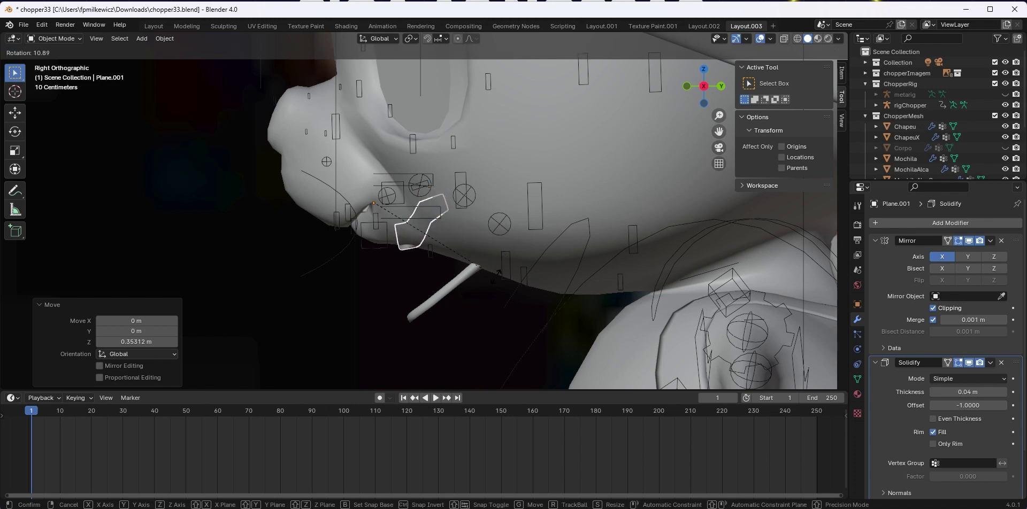
{"action": "key", "text": "Escape"}
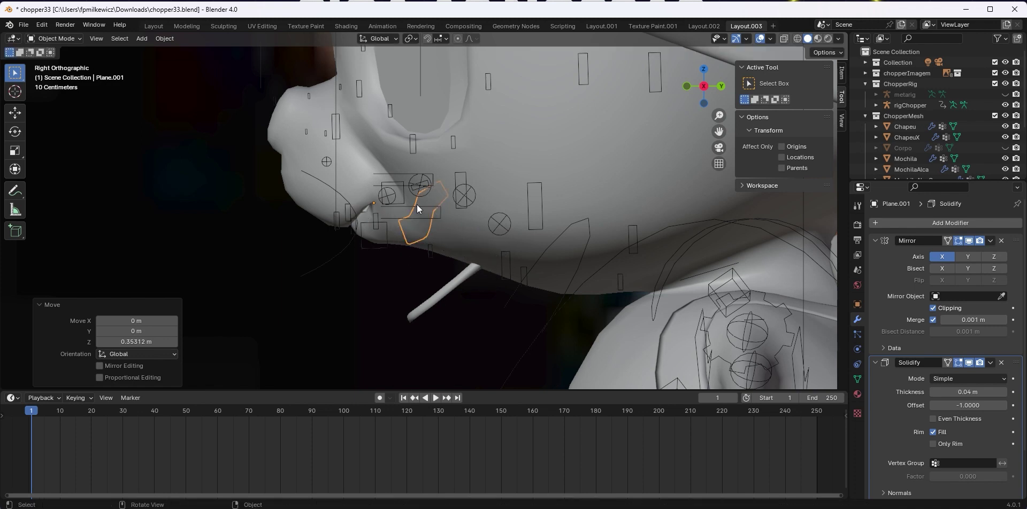
Move only the origin of the lower teeth onto their mesh, about 0.178 m in Y and -0.039 m in Z
{"action": "left_click", "coordinate": [843, 123]}
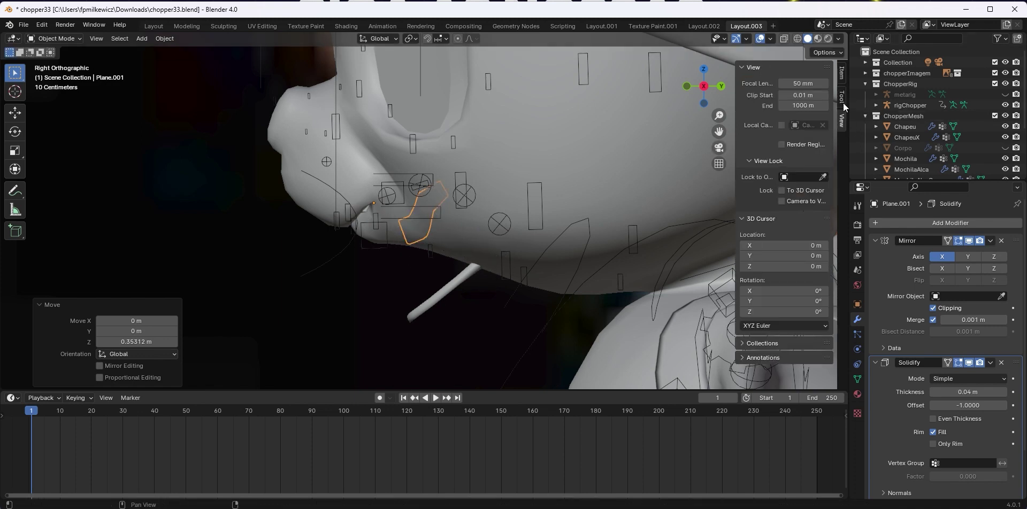
{"action": "left_click", "coordinate": [843, 102]}
{"action": "left_click", "coordinate": [785, 148]}
{"action": "left_click", "coordinate": [785, 147]}
Rotate the lower teeth about 24° and move them about -0.136 m in Y and 0.022 m in Z, behind the lower lip
{"action": "key", "text": "r"}
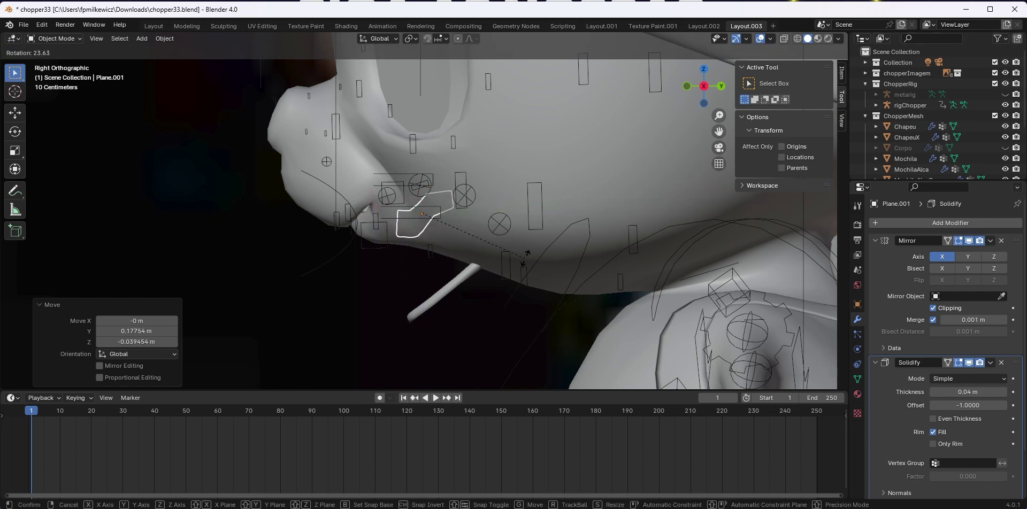
{"action": "left_click", "coordinate": [521, 257]}
{"action": "key", "text": "g"}
{"action": "left_click", "coordinate": [486, 251]}
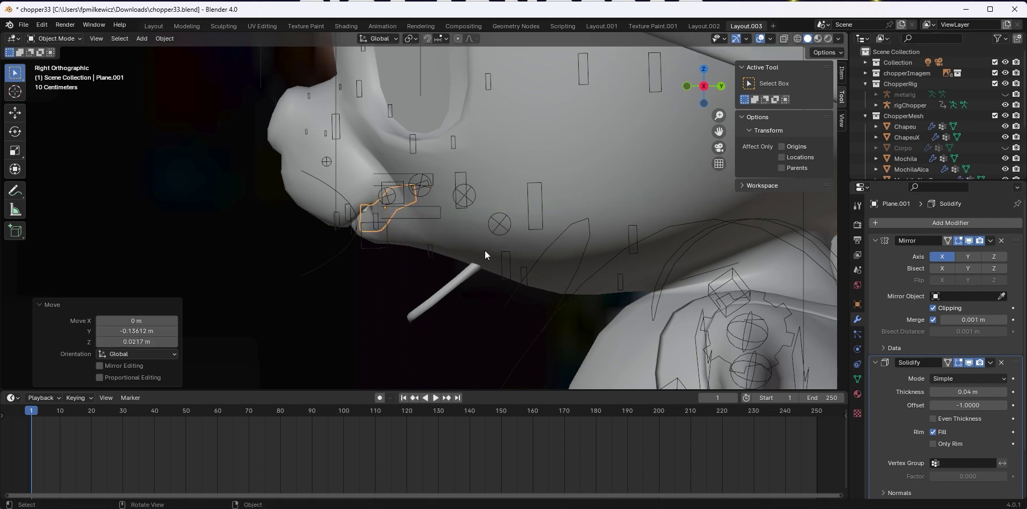
{"action": "scroll", "coordinate": [422, 223], "scroll_direction": "up", "scroll_amount": 3}
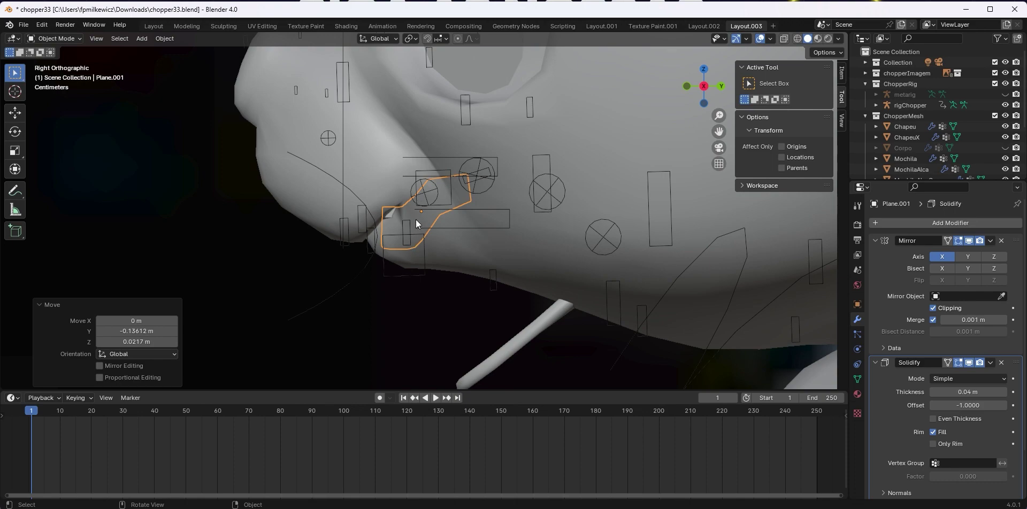
{"action": "key", "text": "KP_1"}
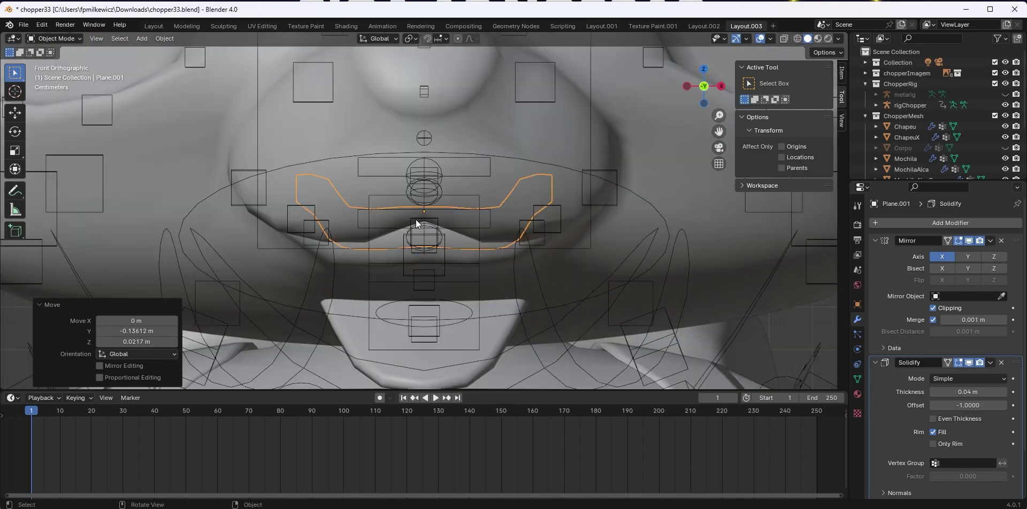
Move the upper teeth strip up about 0.03 m in the right side view
{"action": "middle_click_drag", "start_coordinate": [416, 226], "coordinate": [336, 233]}
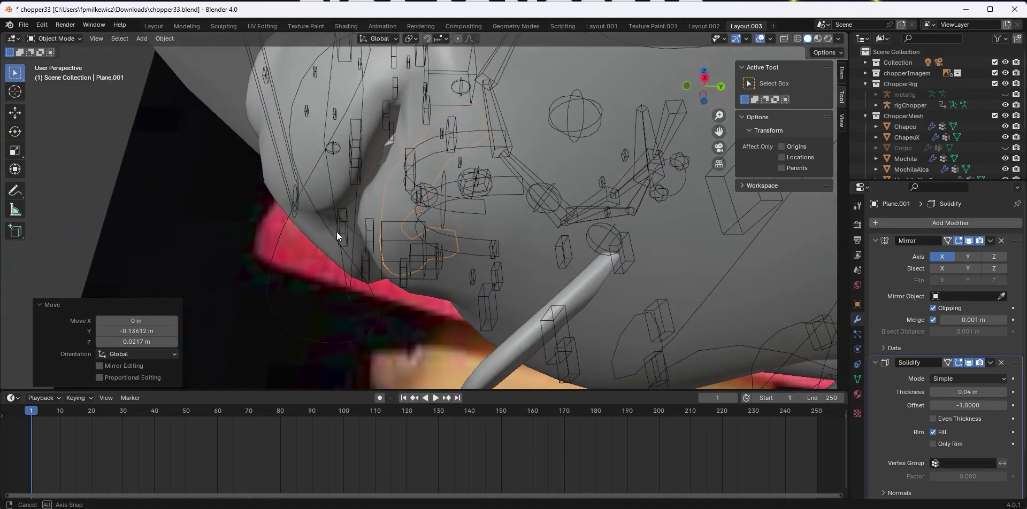
{"action": "left_click", "coordinate": [352, 209]}
{"action": "key", "text": "KP_3"}
{"action": "key", "text": "g"}
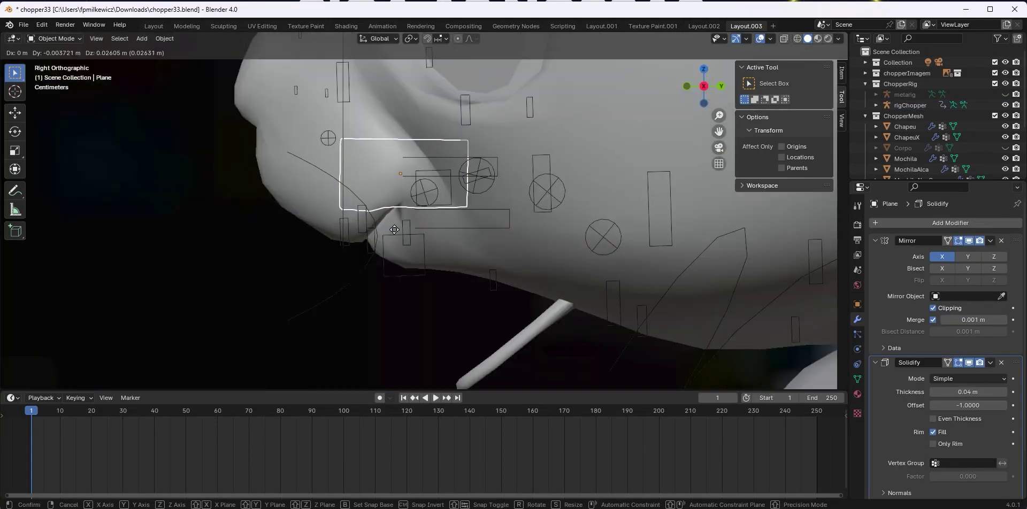
{"action": "left_click", "coordinate": [350, 197]}
{"action": "scroll", "coordinate": [495, 288], "scroll_direction": "down", "scroll_amount": 4}
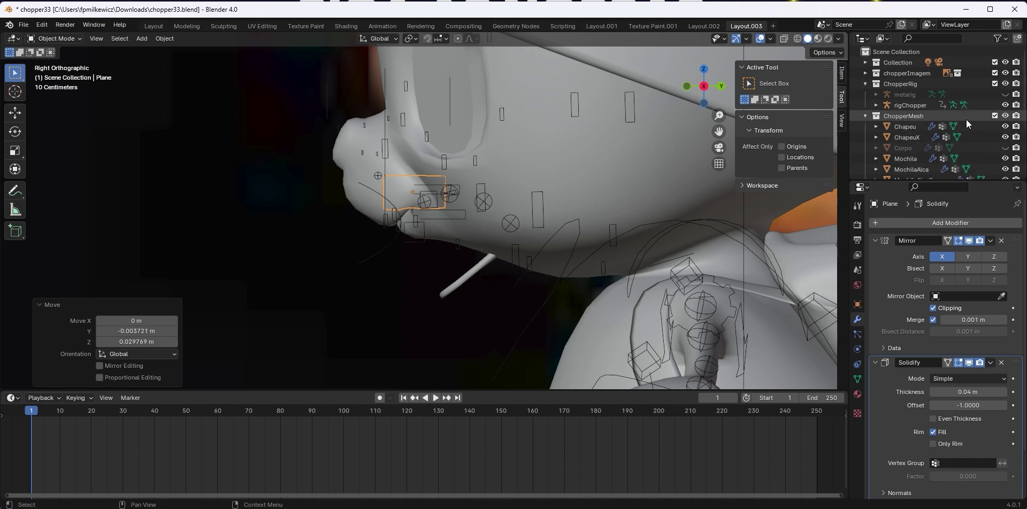
Rotate the rigChopper jaw_master control -21° in Pose Mode and inspect the open mouth from the front
{"action": "left_click", "coordinate": [910, 106]}
{"action": "key", "text": "ctrl+Tab"}
{"action": "left_click", "coordinate": [542, 249]}
{"action": "key", "text": "r"}
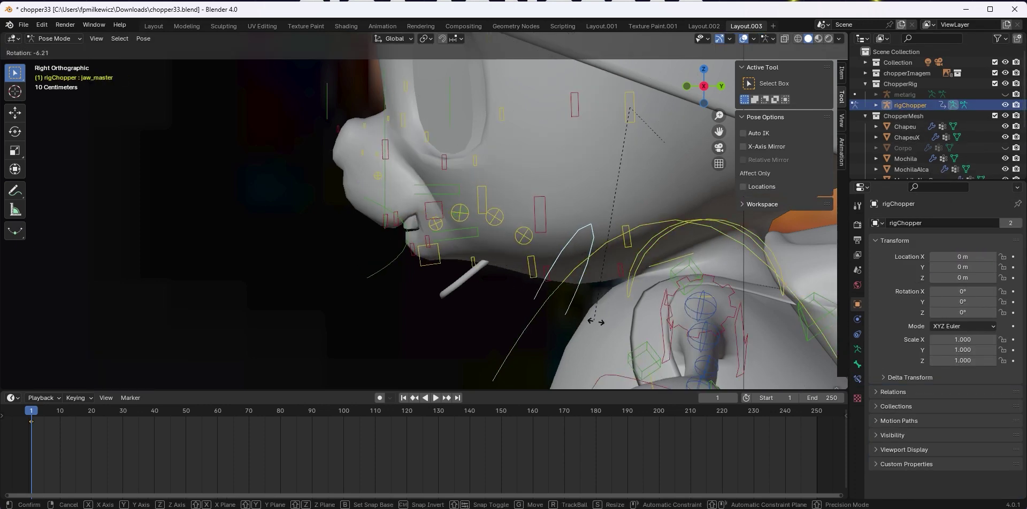
{"action": "left_click", "coordinate": [631, 335]}
{"action": "middle_click_drag", "start_coordinate": [454, 303], "coordinate": [469, 302]}
{"action": "key", "text": "KP_1"}
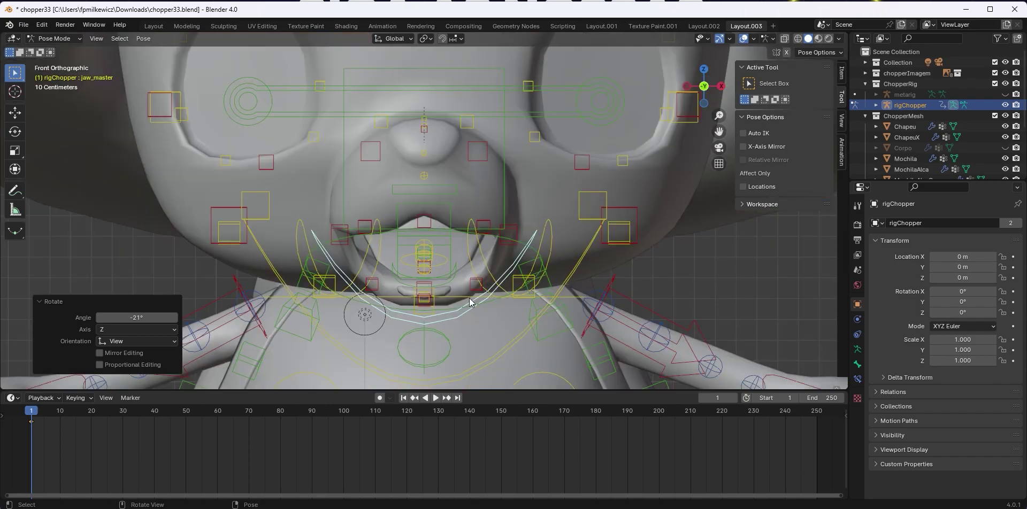
{"action": "mouse_move", "coordinate": [460, 236]}
{"action": "middle_mouse_down"}
{"action": "mouse_move", "coordinate": [361, 246]}
{"action": "mouse_move", "coordinate": [449, 194]}
{"action": "mouse_move", "coordinate": [562, 188]}
{"action": "mouse_move", "coordinate": [517, 234]}
{"action": "mouse_move", "coordinate": [461, 235]}
{"action": "middle_mouse_up"}
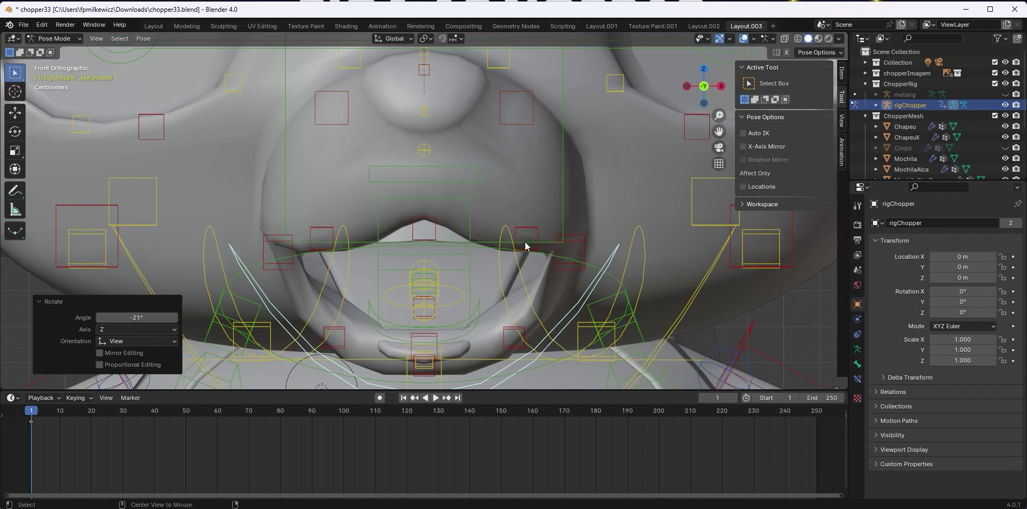
{"action": "middle_click_drag", "start_coordinate": [452, 252], "coordinate": [420, 241]}
{"action": "key", "text": "r"}
{"action": "key", "text": "x"}
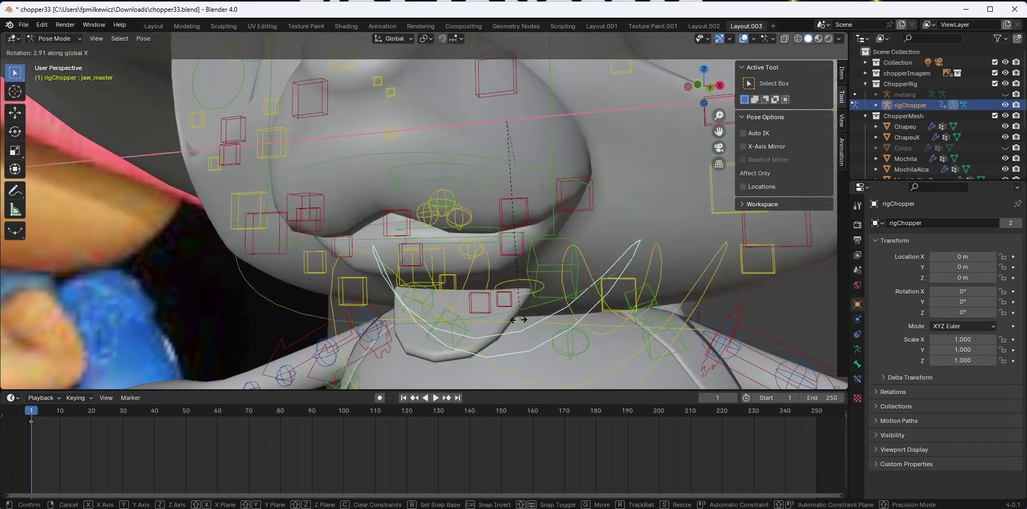
{"action": "right_click", "coordinate": [517, 320]}
{"action": "middle_click_drag", "start_coordinate": [517, 320], "coordinate": [499, 298]}
{"action": "key", "text": "t"}
{"action": "right_click", "coordinate": [500, 298]}
{"action": "key", "text": "r"}
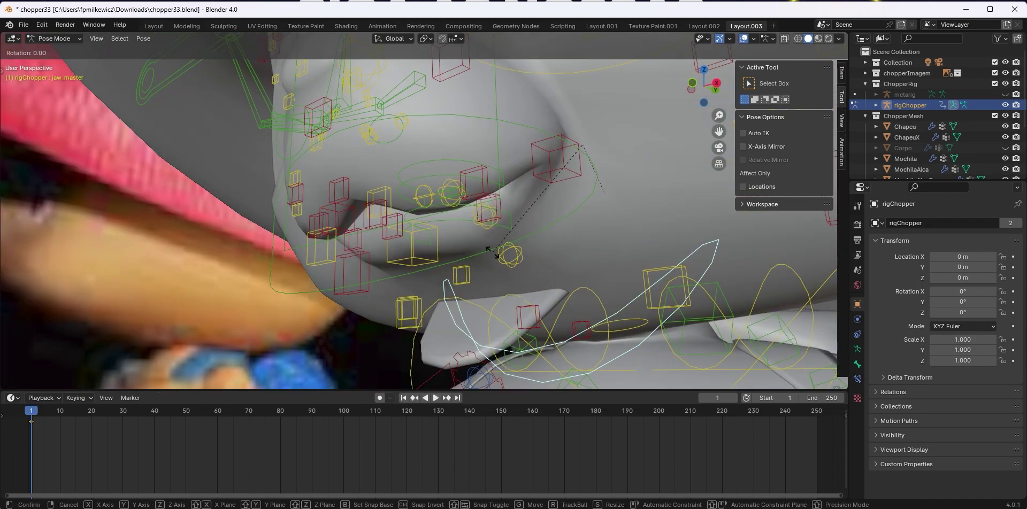
{"action": "key", "text": "x"}
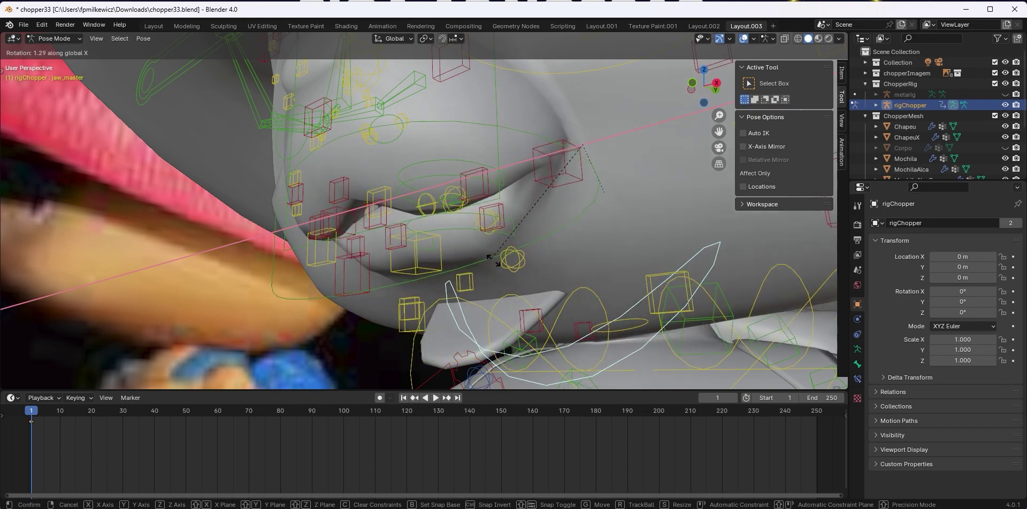
{"action": "right_click", "coordinate": [511, 268]}
Rotate the jaw_master control about the X axis in the right side view to partly open the mouth
{"action": "key", "text": "KP_3"}
{"action": "key", "text": "r"}
{"action": "key", "text": "x"}
{"action": "left_click", "coordinate": [402, 244]}
{"action": "left_click", "coordinate": [404, 244]}
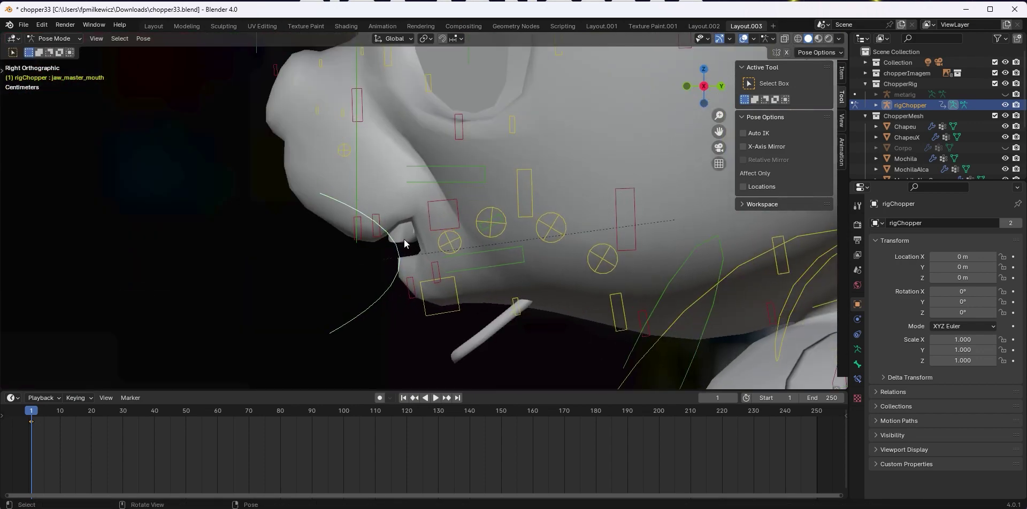
Return to Object Mode and move the lower teeth about 0.010 m back and 0.009 m down
{"action": "left_click", "coordinate": [73, 40]}
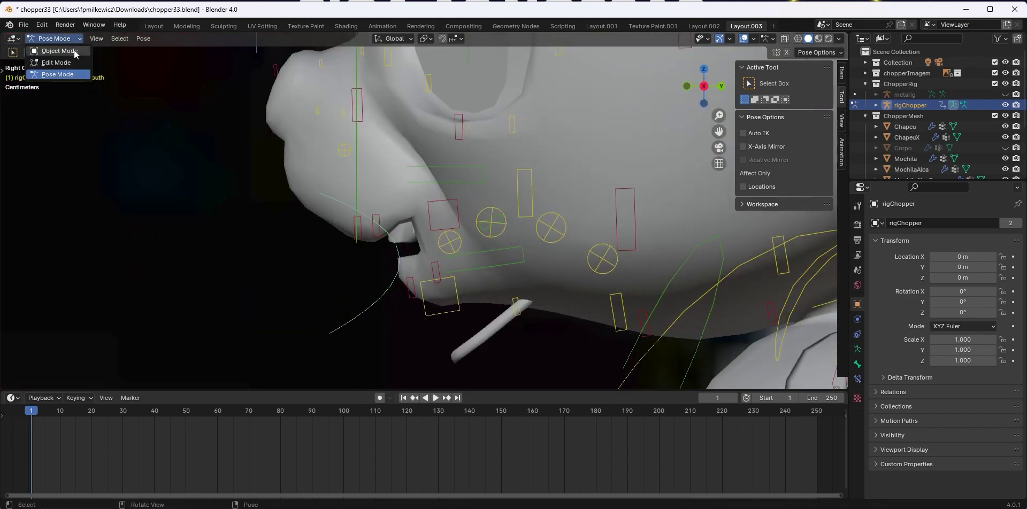
{"action": "left_click", "coordinate": [59, 51]}
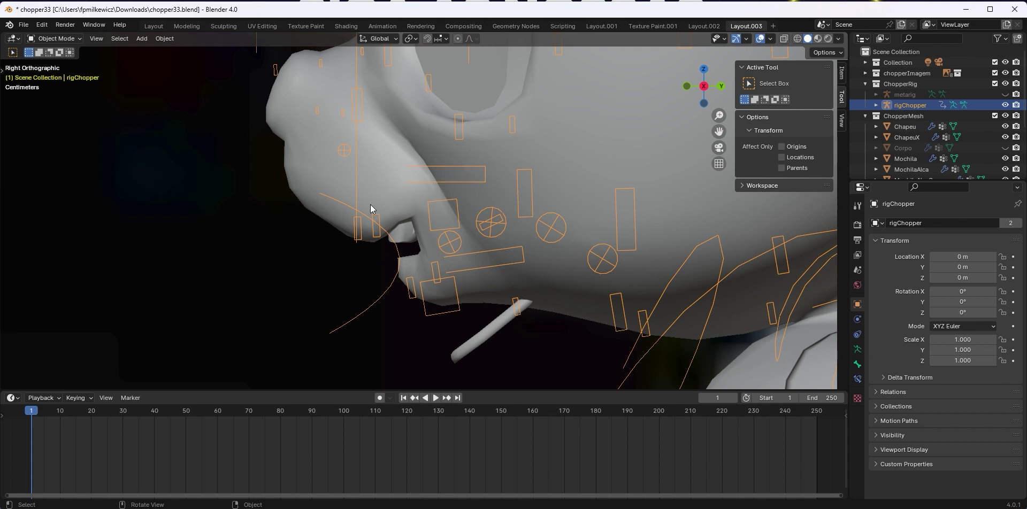
{"action": "left_click", "coordinate": [402, 239]}
{"action": "key", "text": "g"}
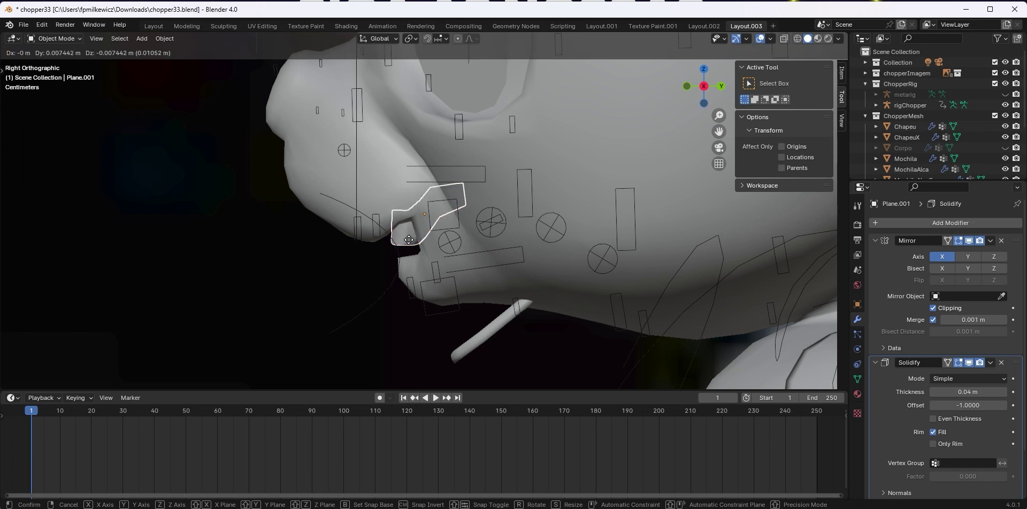
{"action": "left_click", "coordinate": [411, 241]}
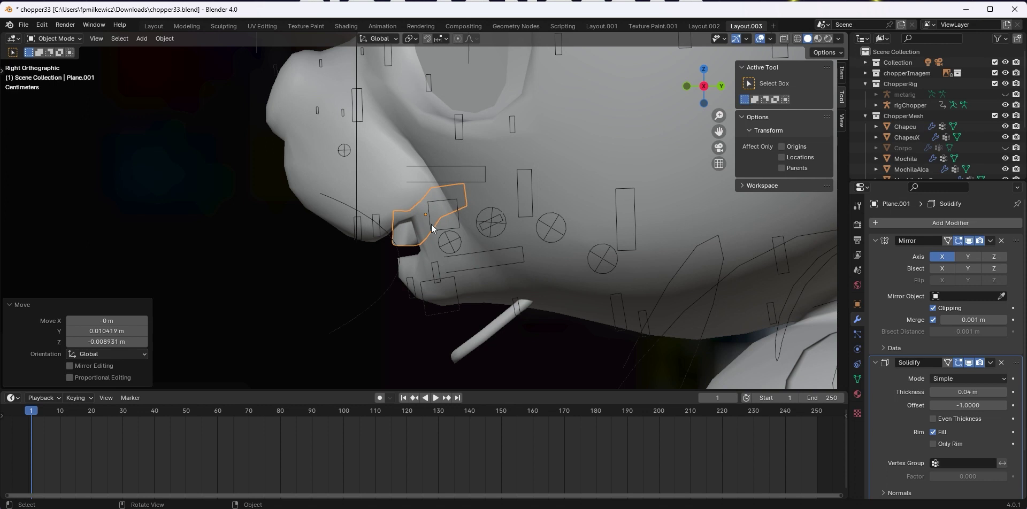
Reset the jaw_master control to its closed pose in Pose Mode and test opening the jaw about the X axis
{"action": "left_click", "coordinate": [481, 256]}
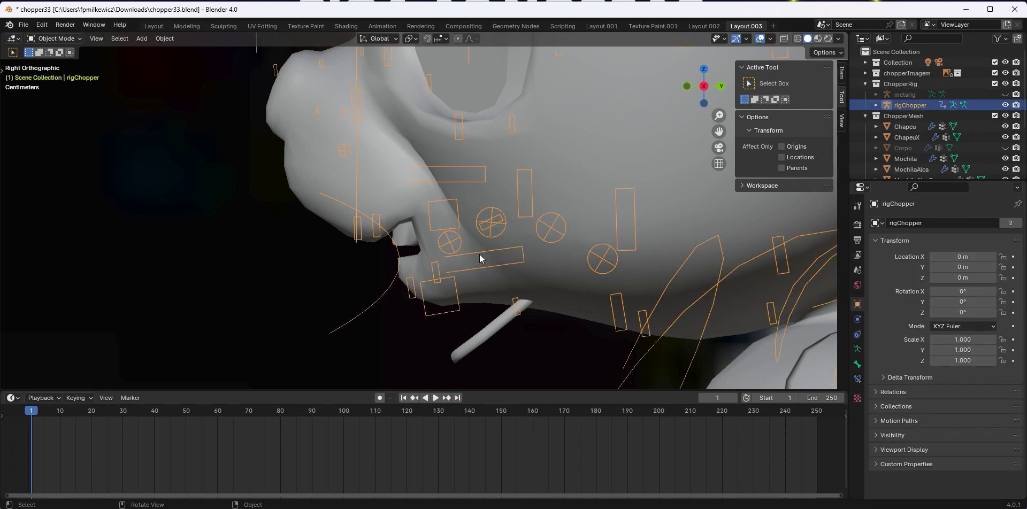
{"action": "key", "text": "ctrl+Tab"}
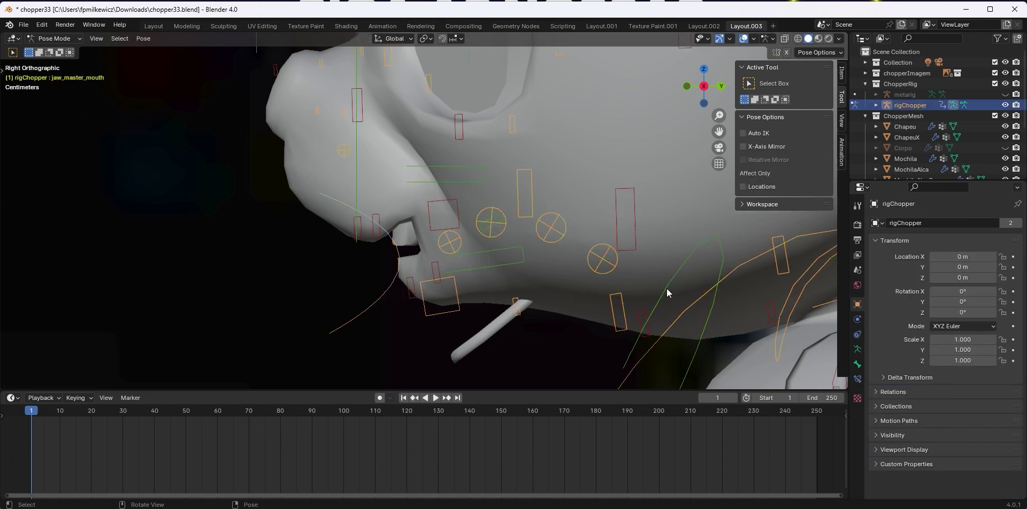
{"action": "left_click", "coordinate": [693, 303]}
{"action": "key", "text": "r"}
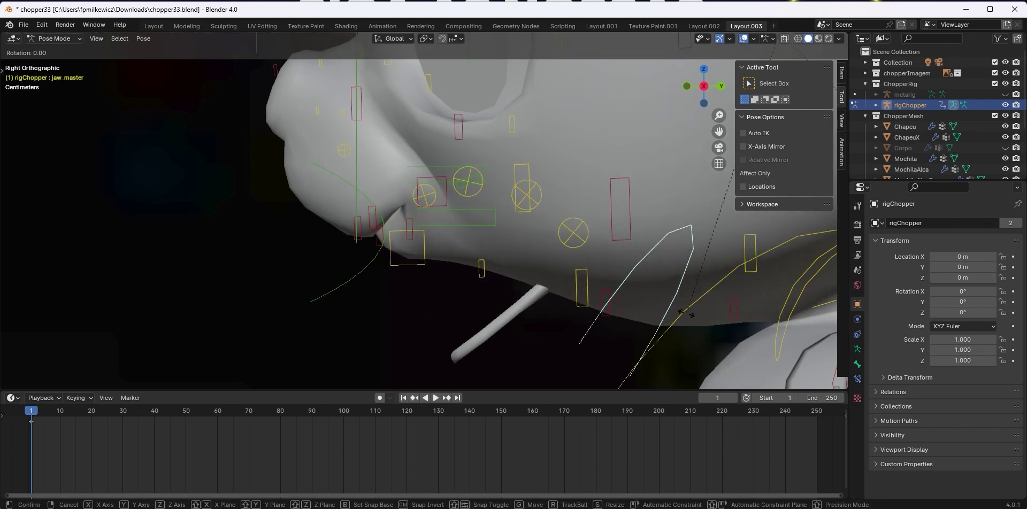
{"action": "key", "text": "x"}
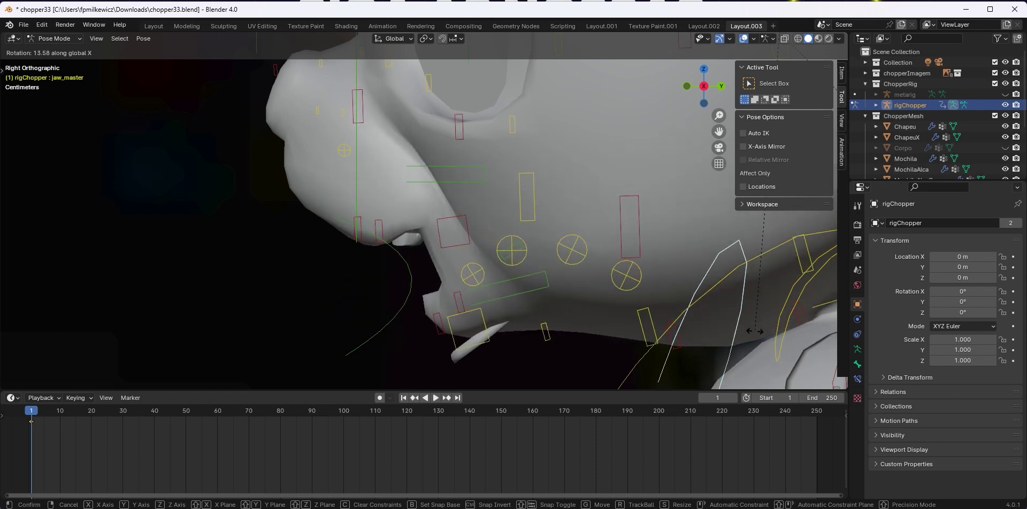
{"action": "left_click", "coordinate": [690, 325]}
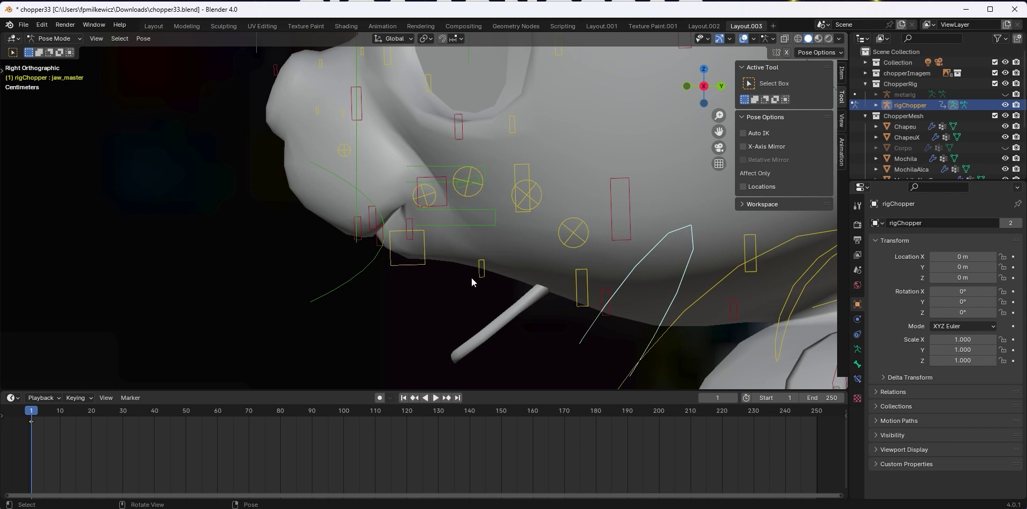
{"action": "key", "text": "r"}
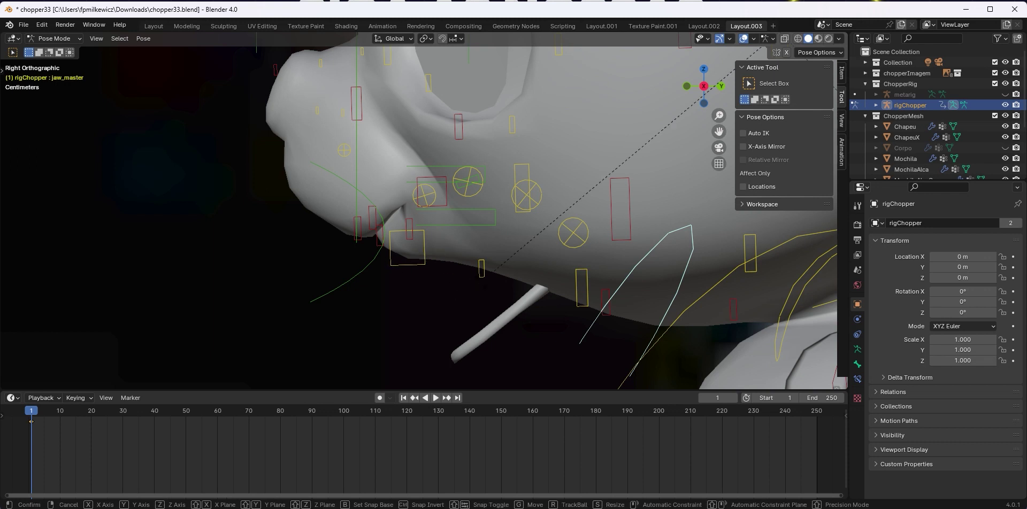
{"action": "key", "text": "Escape"}
Rename the lower teeth object Plane.001 as DenteBaixo and the upper teeth object Plane as DenteCima
{"action": "scroll", "coordinate": [909, 133], "scroll_direction": "down", "scroll_amount": 4}
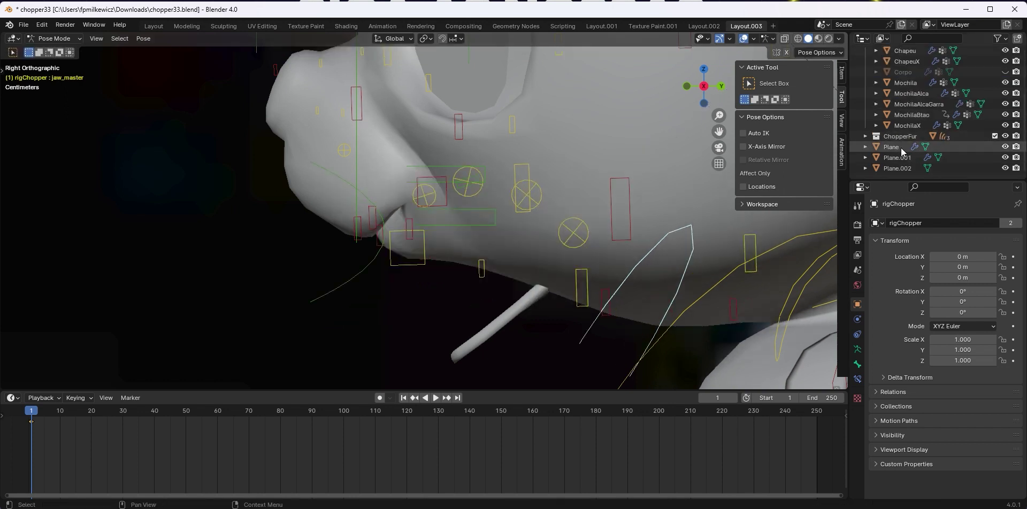
{"action": "left_click", "coordinate": [899, 158]}
{"action": "double_click", "coordinate": [901, 159]}
{"action": "type", "text": "DenteBaixo"}
{"action": "key", "text": "Return"}
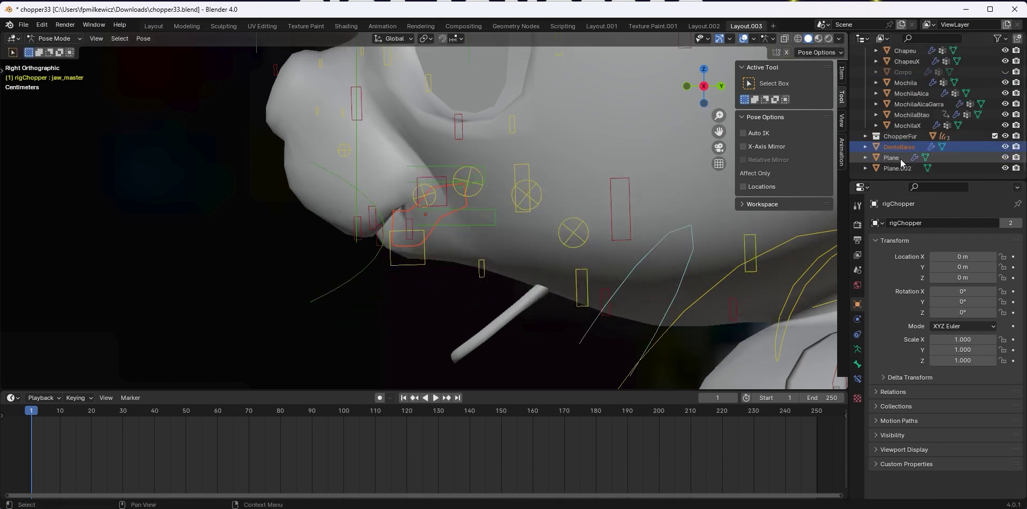
{"action": "double_click", "coordinate": [901, 159]}
{"action": "type", "text": "DenteCima"}
{"action": "key", "text": "Return"}
Rename the tongue object Plane.002 as Lingua
{"action": "double_click", "coordinate": [901, 168]}
{"action": "type", "text": "Lingu"}
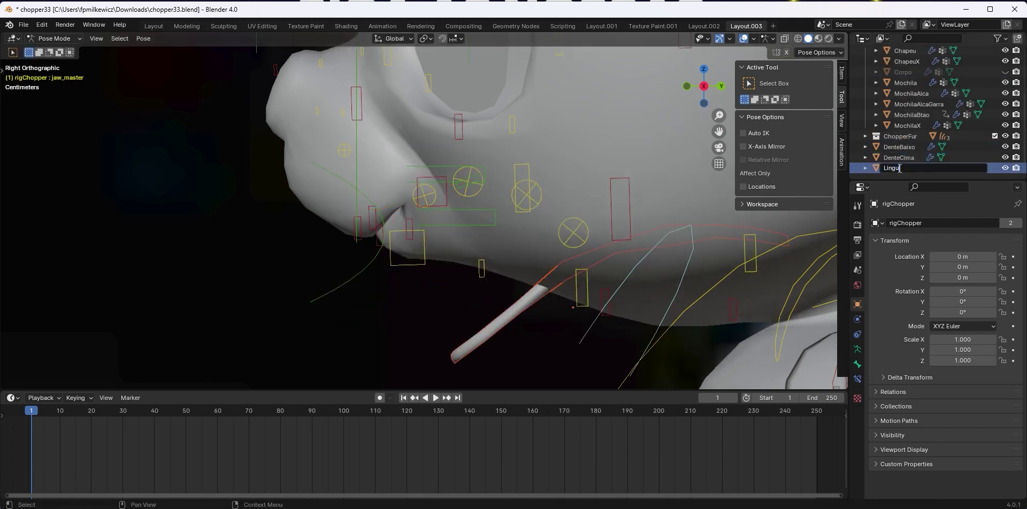
{"action": "type", "text": "a"}
{"action": "key", "text": "Return"}
{"action": "left_click", "coordinate": [388, 216]}
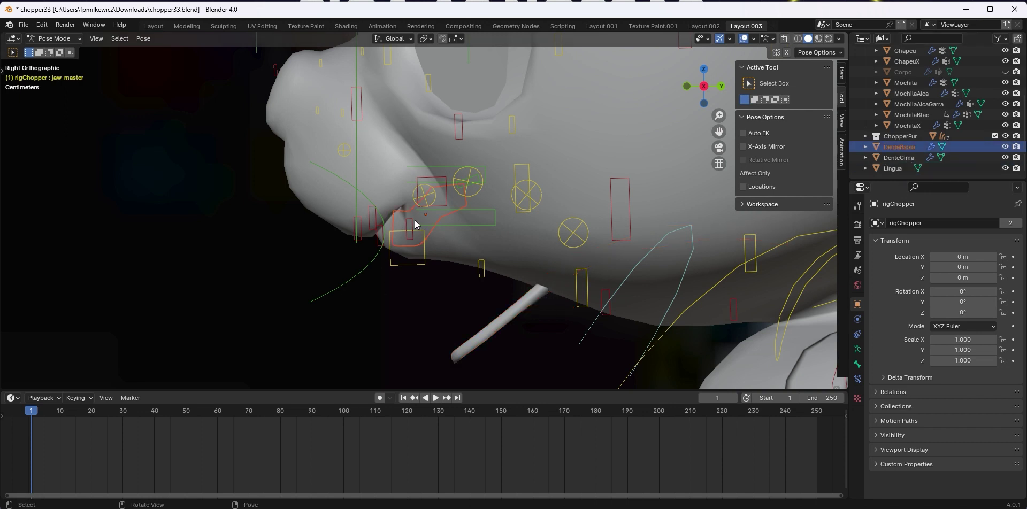
{"action": "key", "text": "r"}
{"action": "right_click", "coordinate": [688, 324]}
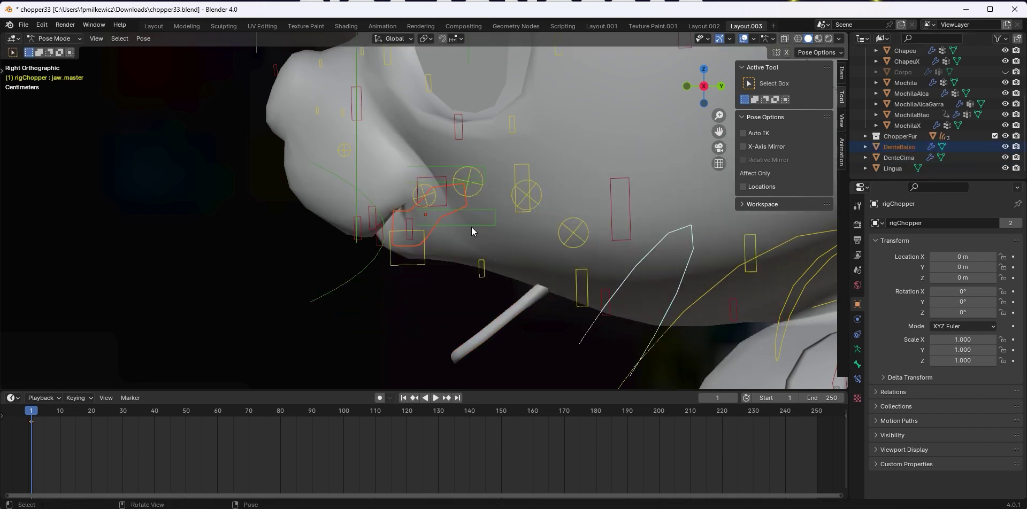
Move all vertices of the Lingua tongue into the mouth in Edit Mode, about -0.17 m in Y and 0.36 m in Z, with X-ray on
{"action": "left_click", "coordinate": [76, 44]}
{"action": "left_click", "coordinate": [69, 42]}
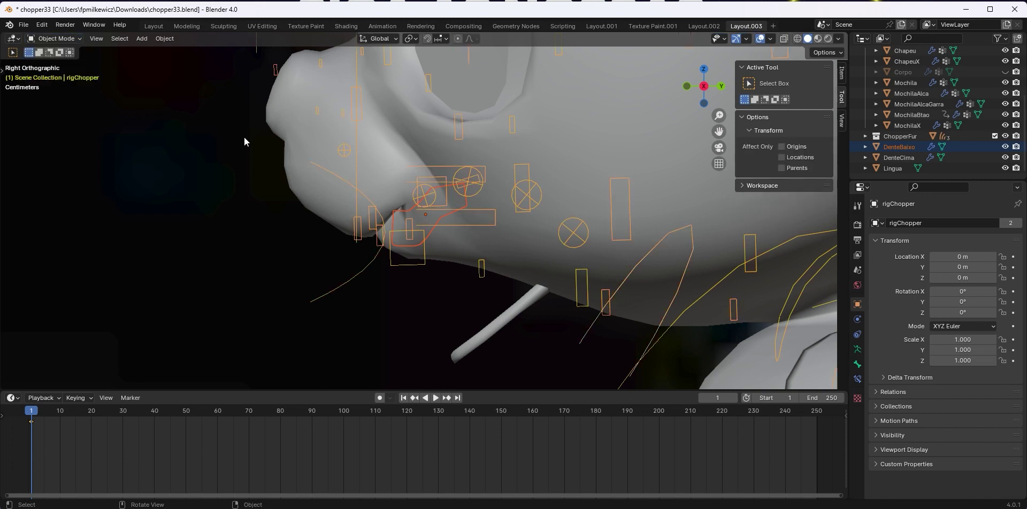
{"action": "left_click", "coordinate": [502, 332]}
{"action": "key", "text": "g"}
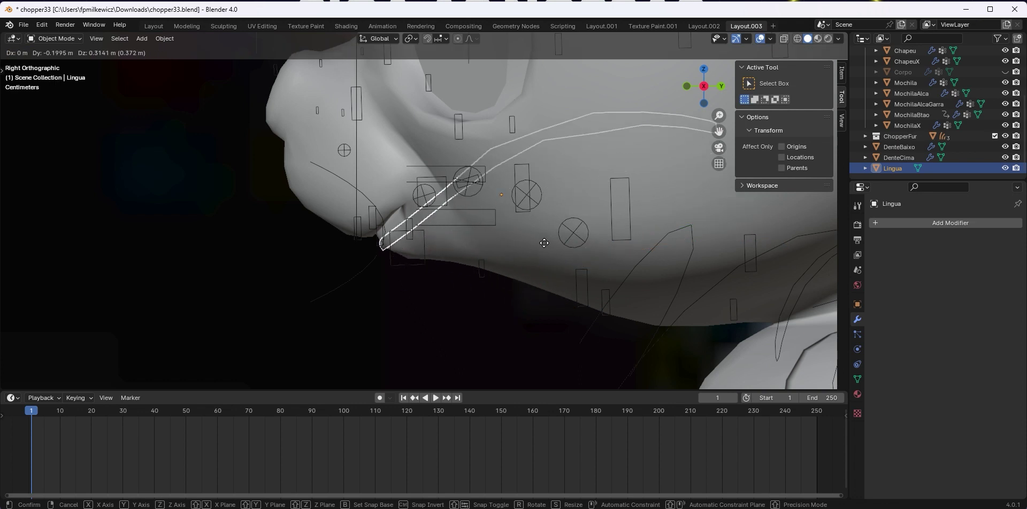
{"action": "right_click", "coordinate": [546, 241]}
{"action": "key", "text": "Tab"}
{"action": "key", "text": "a"}
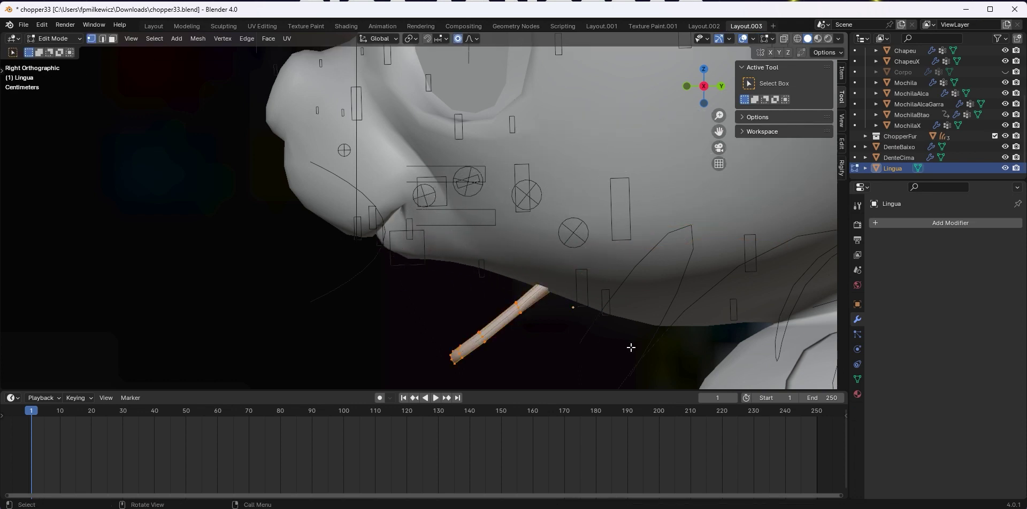
{"action": "key", "text": "g"}
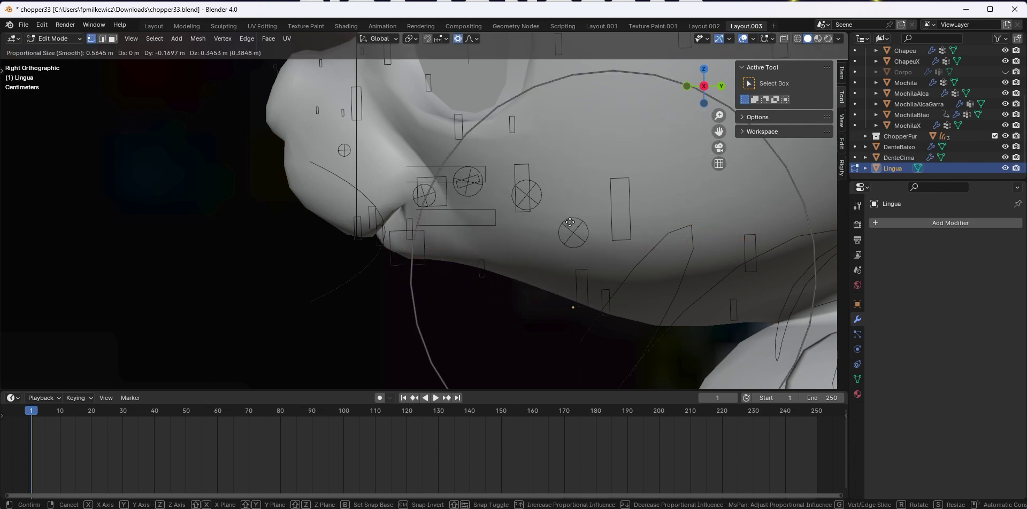
{"action": "left_click", "coordinate": [571, 223]}
{"action": "key", "text": "alt+z"}
{"action": "scroll", "coordinate": [578, 264], "scroll_direction": "down", "scroll_amount": 3, "text": "ctrl"}
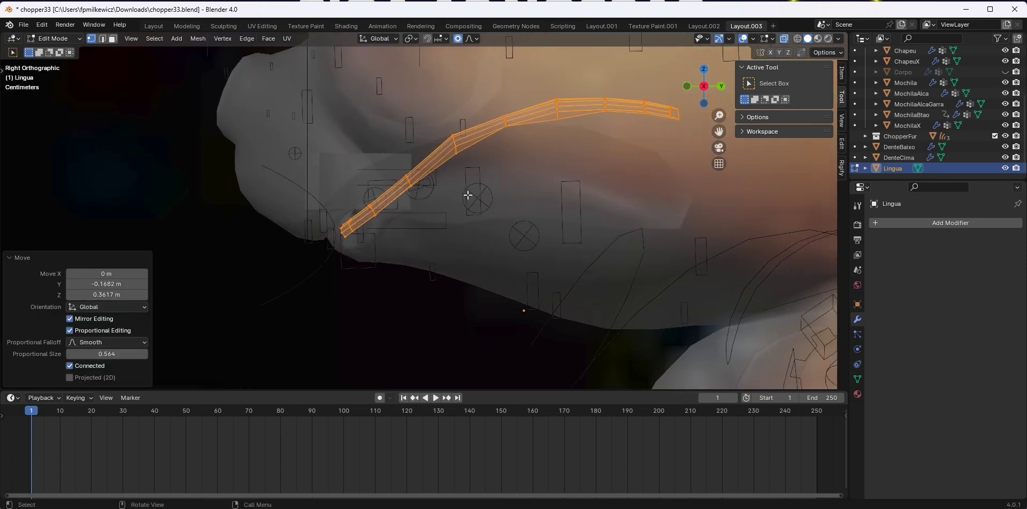
Try to flatten the tongue's curve by lowering its middle and rear with proportional editing and rotating the rear end
{"action": "left_click_drag", "start_coordinate": [487, 159], "coordinate": [603, 75]}
{"action": "key", "text": "g"}
{"action": "left_click", "coordinate": [593, 161]}
{"action": "left_click_drag", "start_coordinate": [657, 176], "coordinate": [715, 131]}
{"action": "key", "text": "g"}
{"action": "left_click", "coordinate": [727, 200]}
{"action": "key", "text": "r"}
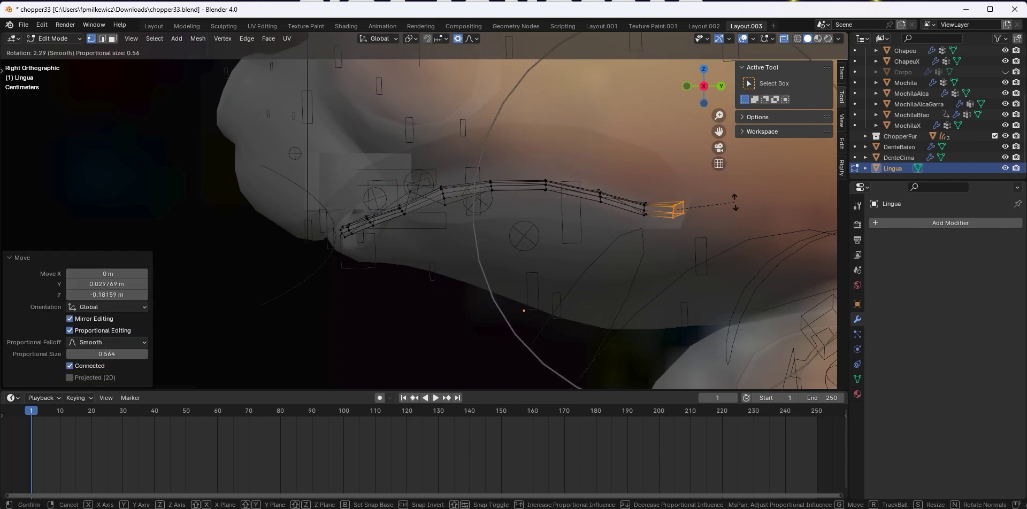
{"action": "left_click", "coordinate": [737, 200]}
{"action": "left_click_drag", "start_coordinate": [390, 195], "coordinate": [415, 229]}
{"action": "key", "text": "g"}
{"action": "scroll", "coordinate": [411, 221], "scroll_direction": "up", "scroll_amount": 6}
{"action": "right_click", "coordinate": [424, 234]}
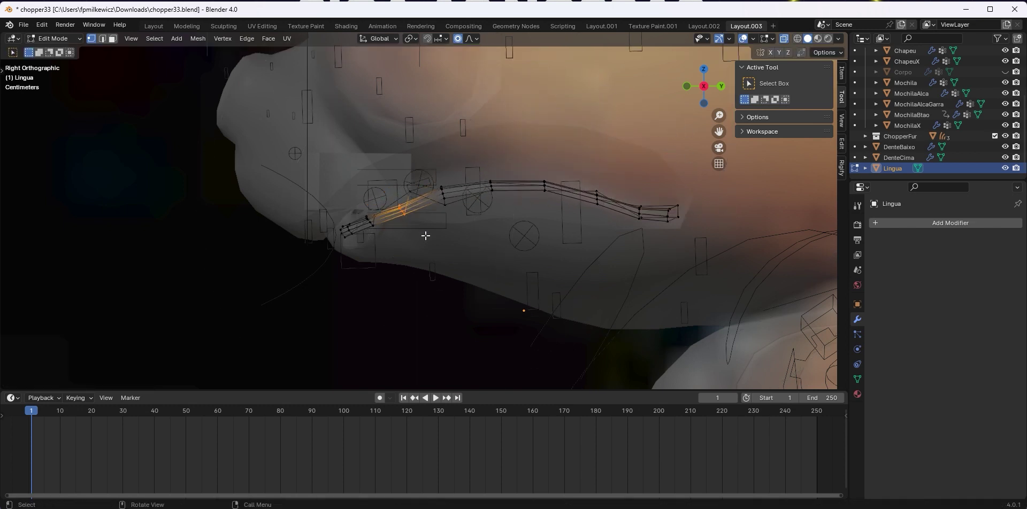
Undo the tongue-flattening edits
{"action": "key", "text": "ctrl+z"}
{"action": "key", "text": "ctrl+z"}
{"action": "key", "text": "ctrl+z"}
{"action": "key", "text": "ctrl+z"}
{"action": "key", "text": "ctrl+z"}
{"action": "key", "text": "g"}
{"action": "right_click", "coordinate": [534, 209]}
Lower the rear half of the tongue about 0.22 m using a smaller proportional editing radius
{"action": "left_click_drag", "start_coordinate": [679, 177], "coordinate": [602, 86]}
{"action": "key", "text": "g"}
{"action": "right_click", "coordinate": [601, 142]}
{"action": "left_click_drag", "start_coordinate": [498, 188], "coordinate": [600, 80], "text": "shift"}
{"action": "key", "text": "g"}
{"action": "left_click", "coordinate": [605, 156]}
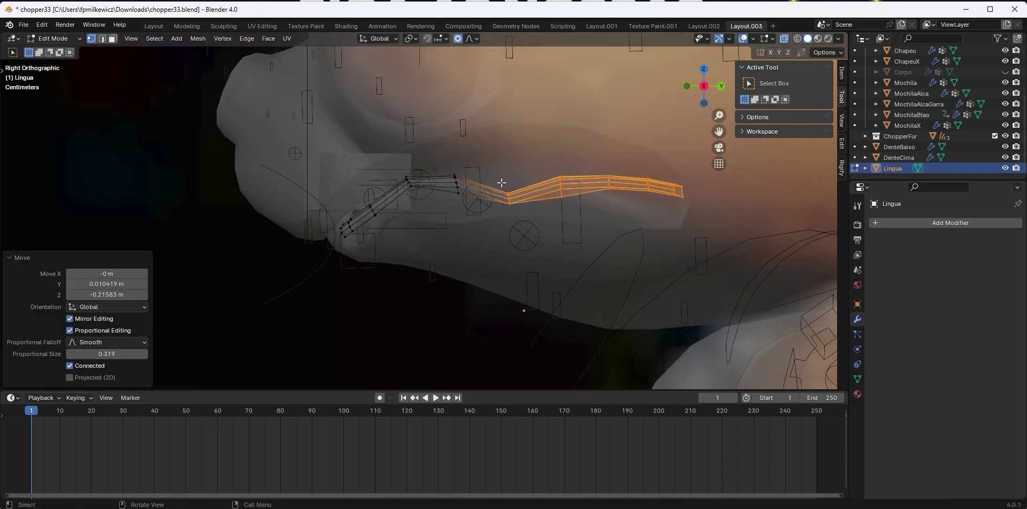
Lower the tongue's middle vertex ring slightly and raise the sunken ring behind it about 0.09 m
{"action": "left_click_drag", "start_coordinate": [448, 170], "coordinate": [468, 213]}
{"action": "key", "text": "g"}
{"action": "left_click", "coordinate": [470, 229]}
{"action": "left_click_drag", "start_coordinate": [488, 181], "coordinate": [518, 239]}
{"action": "key", "text": "g"}
{"action": "scroll", "coordinate": [519, 239], "scroll_direction": "up", "scroll_amount": 3}
{"action": "left_click", "coordinate": [514, 207]}
Raise the next vertex ring toward the tongue's rear slightly and lower the rear end to smooth the arch
{"action": "left_click_drag", "start_coordinate": [553, 171], "coordinate": [573, 210]}
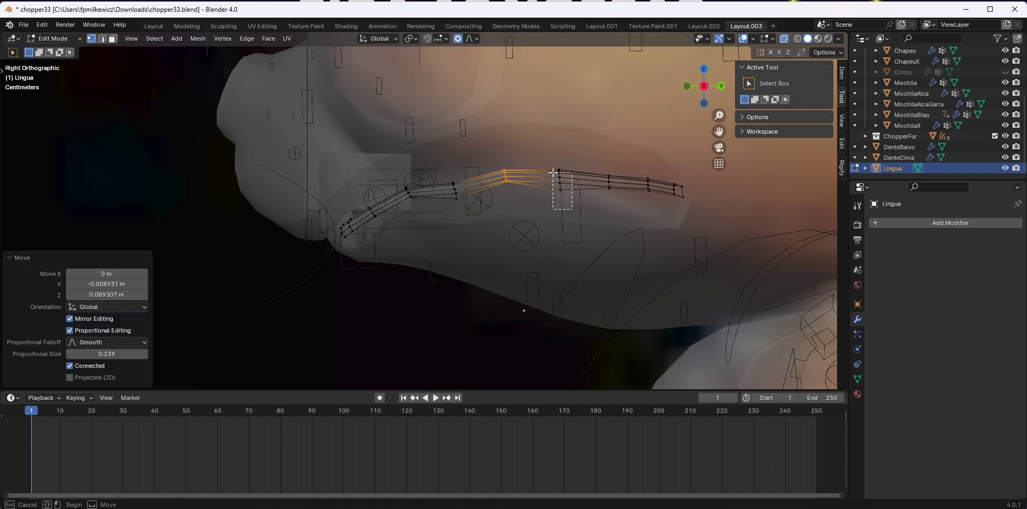
{"action": "key", "text": "g"}
{"action": "left_click", "coordinate": [573, 205]}
{"action": "left_click_drag", "start_coordinate": [668, 167], "coordinate": [688, 209]}
{"action": "key", "text": "g"}
{"action": "left_click", "coordinate": [687, 226]}
Lower the third vertex ring from the tongue's tip about 0.01 m with proportional editing
{"action": "left_click_drag", "start_coordinate": [469, 206], "coordinate": [417, 202]}
{"action": "left_click", "coordinate": [441, 166]}
{"action": "key", "text": "g"}
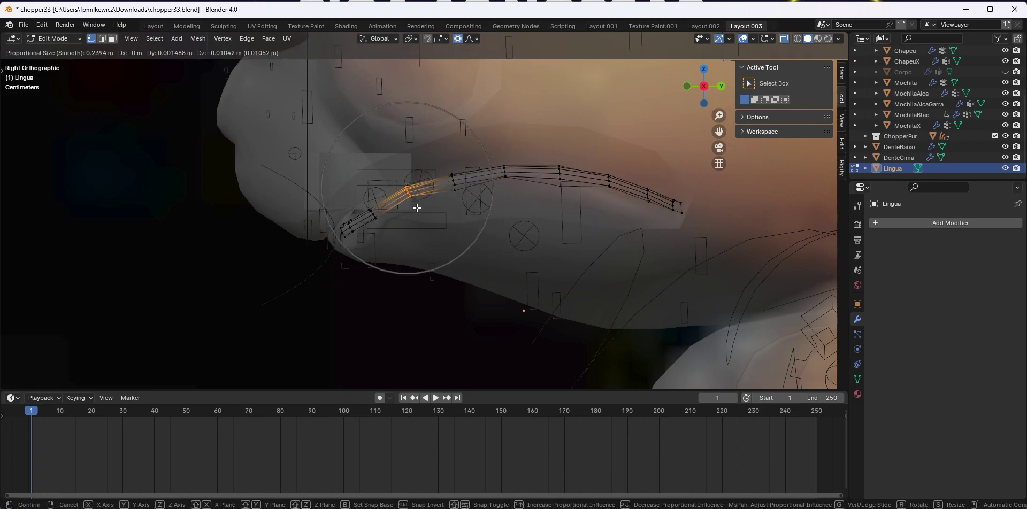
{"action": "left_click", "coordinate": [417, 207]}
Lower the tongue's middle vertex ring about 0.025 m and raise the ring behind it about 0.027 m
{"action": "mouse_move", "coordinate": [481, 212]}
{"action": "middle_mouse_down"}
{"action": "mouse_move", "coordinate": [449, 218]}
{"action": "mouse_move", "coordinate": [478, 219]}
{"action": "middle_mouse_up"}
{"action": "key", "text": "KP_3"}
{"action": "left_click", "coordinate": [609, 184]}
{"action": "key", "text": "g"}
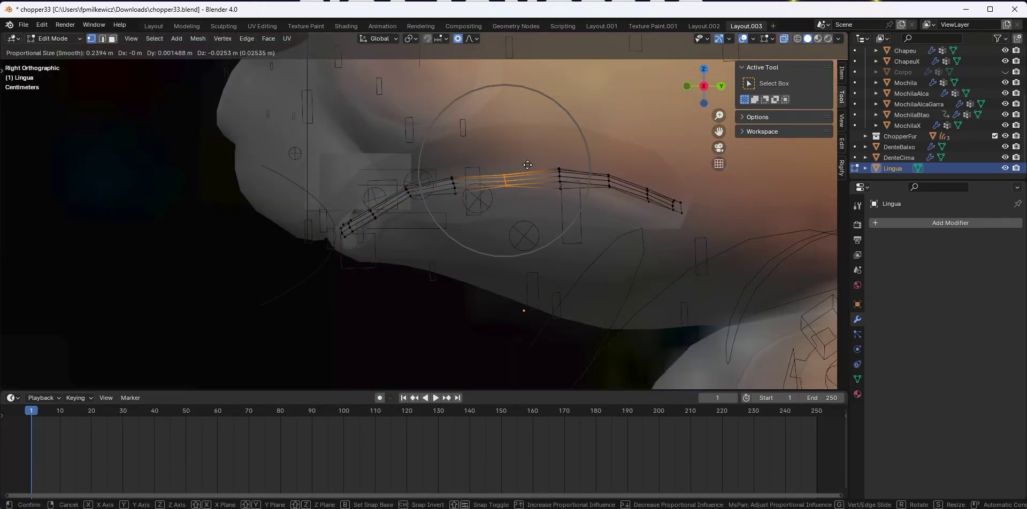
{"action": "left_click_drag", "start_coordinate": [589, 233], "coordinate": [549, 176]}
{"action": "key", "text": "g"}
{"action": "left_click", "coordinate": [547, 167]}
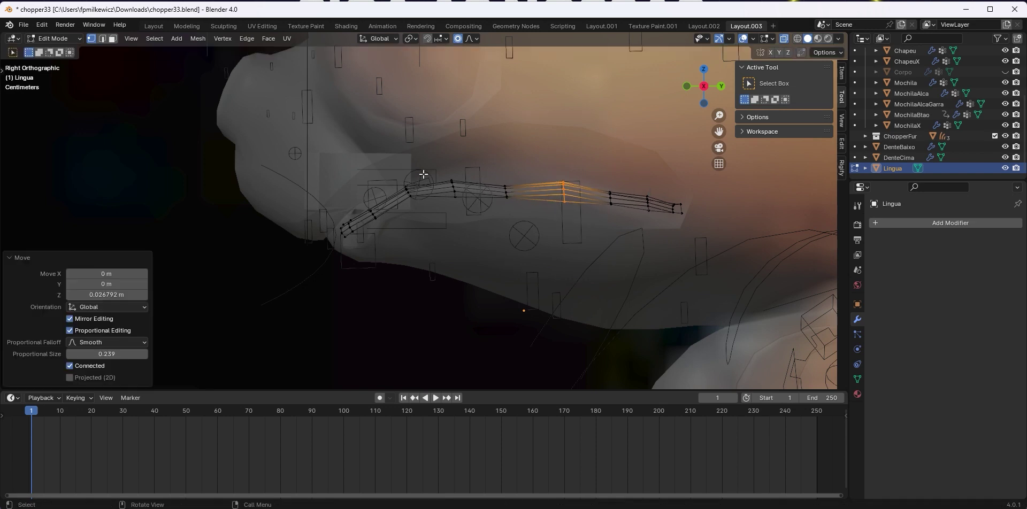
Nudge the third ring from the tip up and back, and shift the tongue's tip section back and up about 0.09 m
{"action": "left_click_drag", "start_coordinate": [398, 173], "coordinate": [424, 218]}
{"action": "key", "text": "g"}
{"action": "left_click", "coordinate": [430, 216]}
{"action": "left_click_drag", "start_coordinate": [338, 206], "coordinate": [402, 260]}
{"action": "key", "text": "g"}
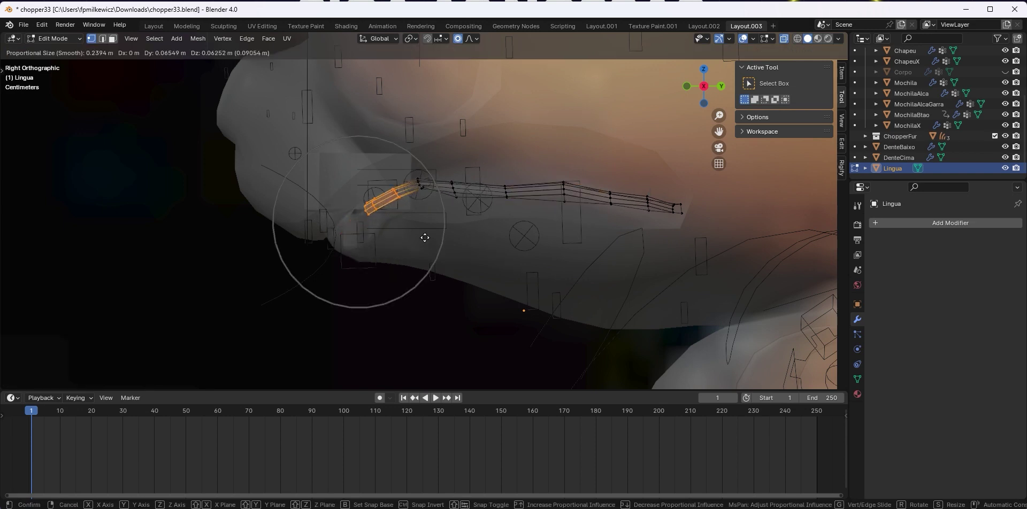
{"action": "left_click", "coordinate": [429, 244]}
Shift the tongue's middle rings backward and raise the rear arch ring about 0.02 m using a smaller proportional editing radius
{"action": "left_click_drag", "start_coordinate": [449, 166], "coordinate": [515, 222]}
{"action": "key", "text": "g"}
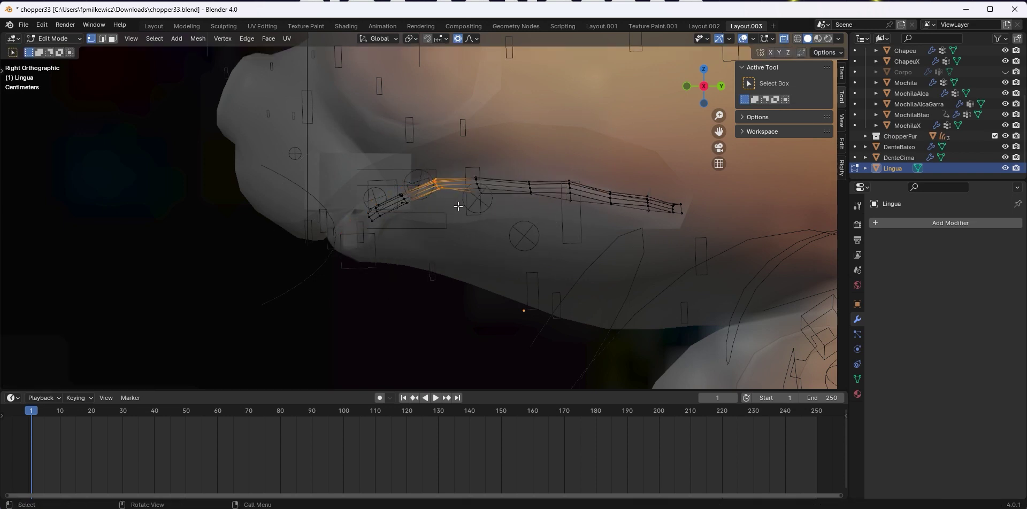
{"action": "scroll", "coordinate": [513, 214], "scroll_direction": "up", "scroll_amount": 4}
{"action": "left_click", "coordinate": [496, 212]}
{"action": "left_click", "coordinate": [570, 202]}
{"action": "key", "text": "g"}
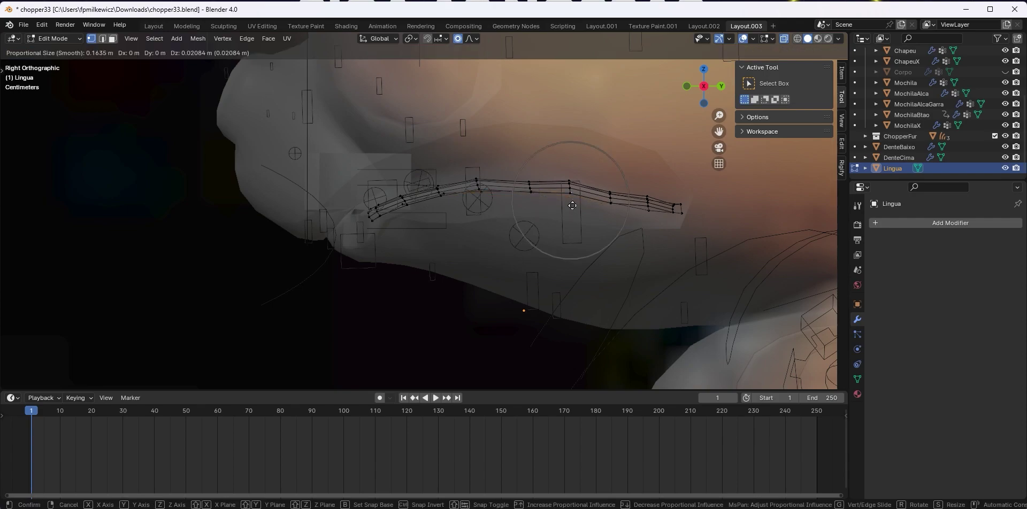
{"action": "left_click", "coordinate": [572, 206]}
{"action": "middle_click_drag", "start_coordinate": [695, 222], "coordinate": [560, 215]}
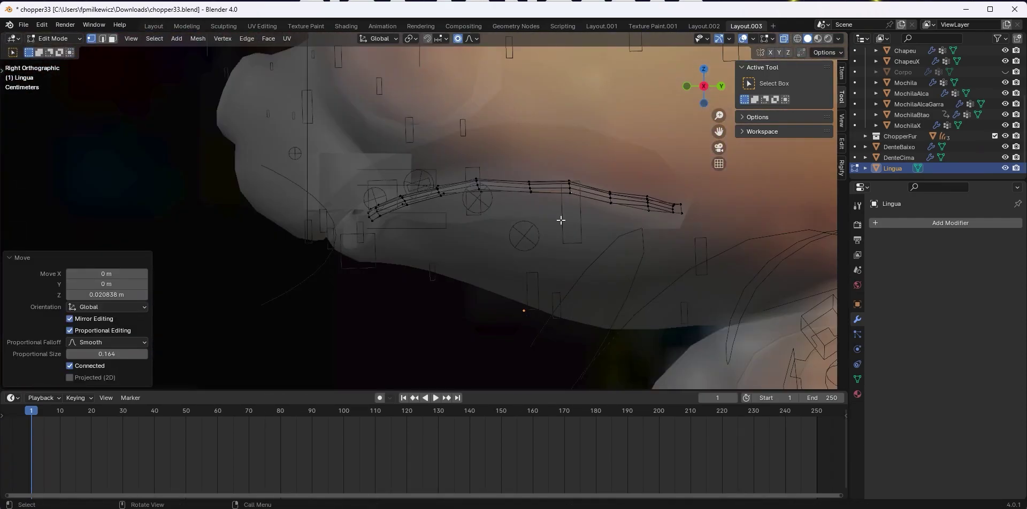
{"action": "scroll", "coordinate": [387, 249], "scroll_direction": "down", "scroll_amount": 3}
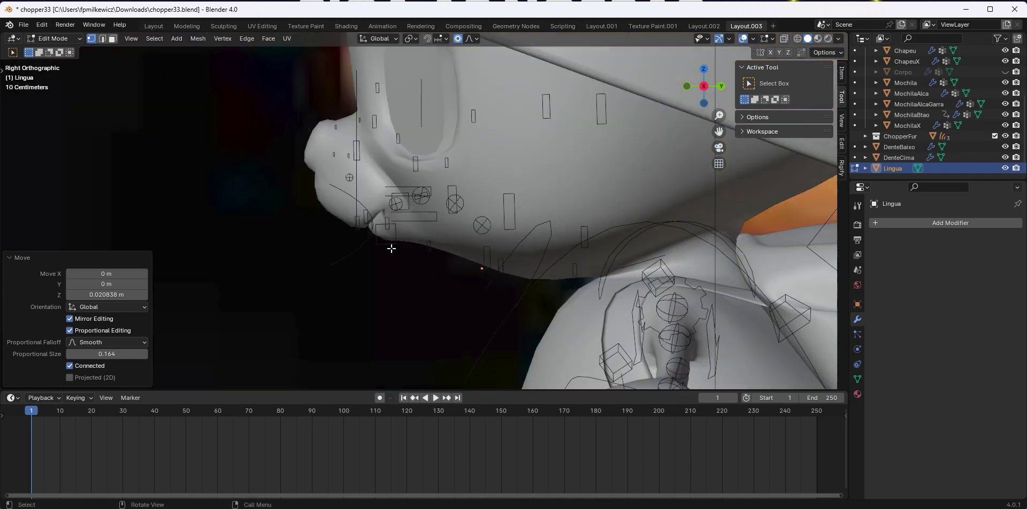
Leave tongue editing for Object Mode and delete the rigChopper armature
{"action": "left_click", "coordinate": [53, 38]}
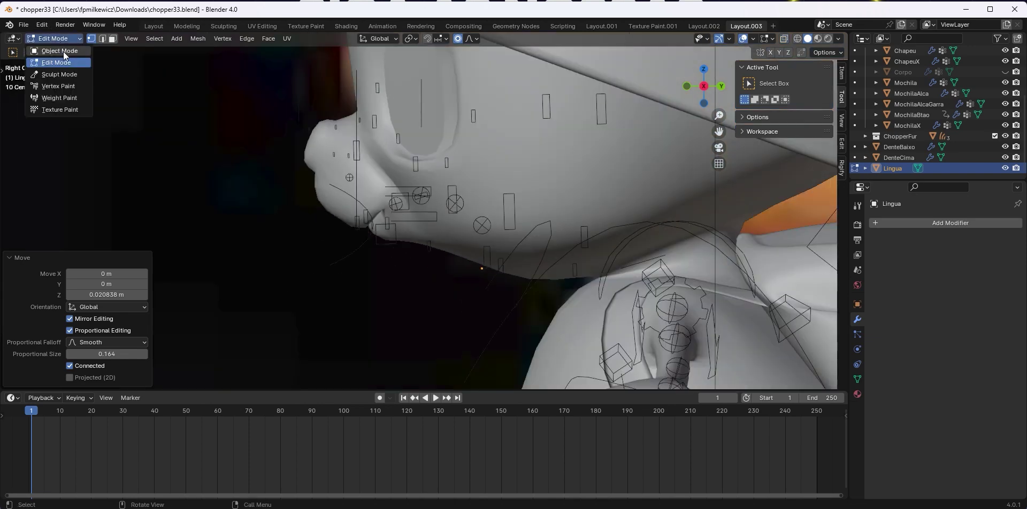
{"action": "left_click", "coordinate": [64, 51]}
{"action": "left_click", "coordinate": [451, 189]}
{"action": "left_click", "coordinate": [450, 186]}
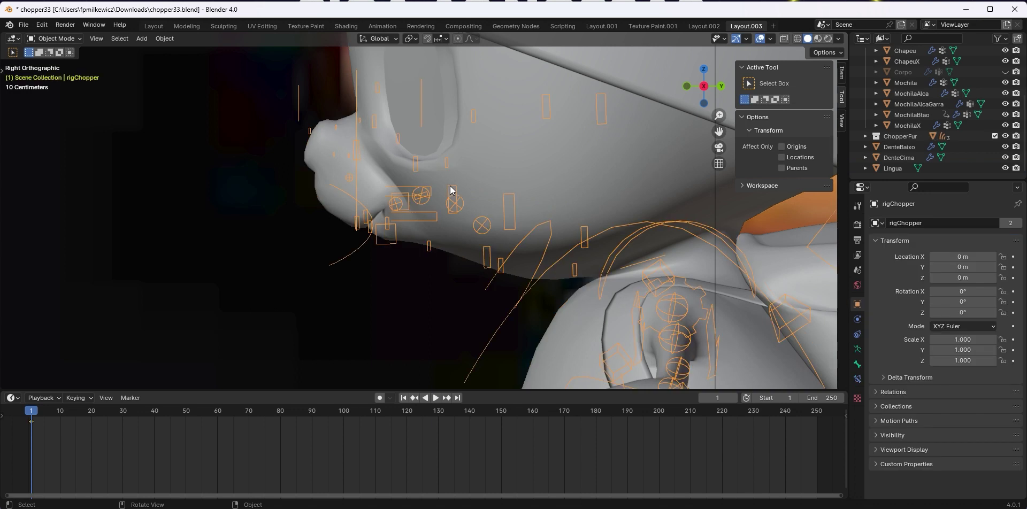
{"action": "key", "text": "Delete"}
Unhide the metarig armature and open it in Edit Mode
{"action": "scroll", "coordinate": [884, 124], "scroll_direction": "up", "scroll_amount": 5}
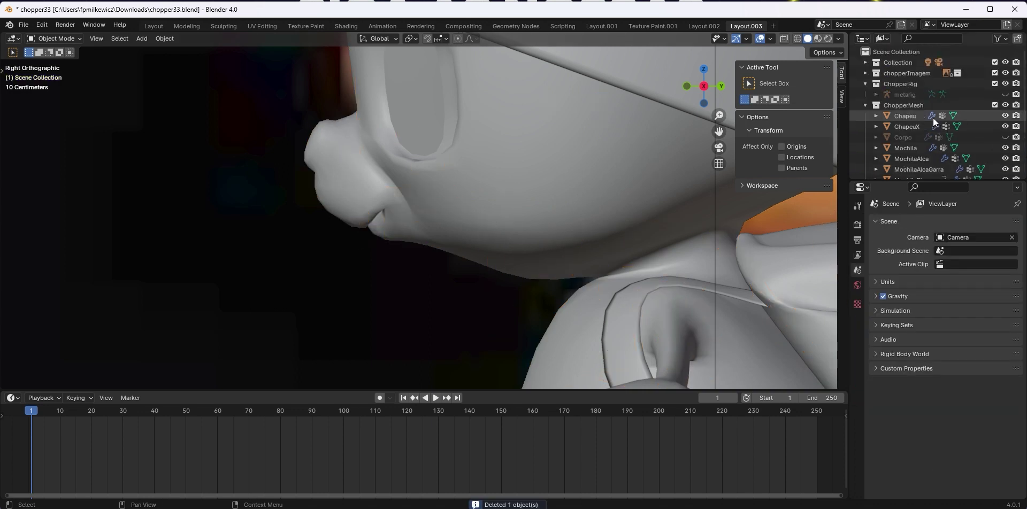
{"action": "left_click", "coordinate": [1006, 95]}
{"action": "left_click", "coordinate": [459, 246]}
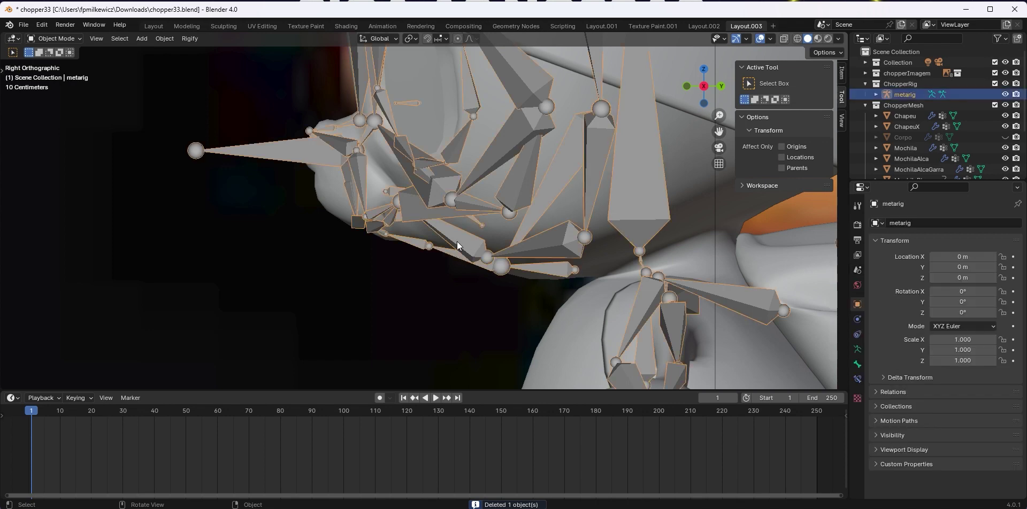
{"action": "key", "text": "Tab"}
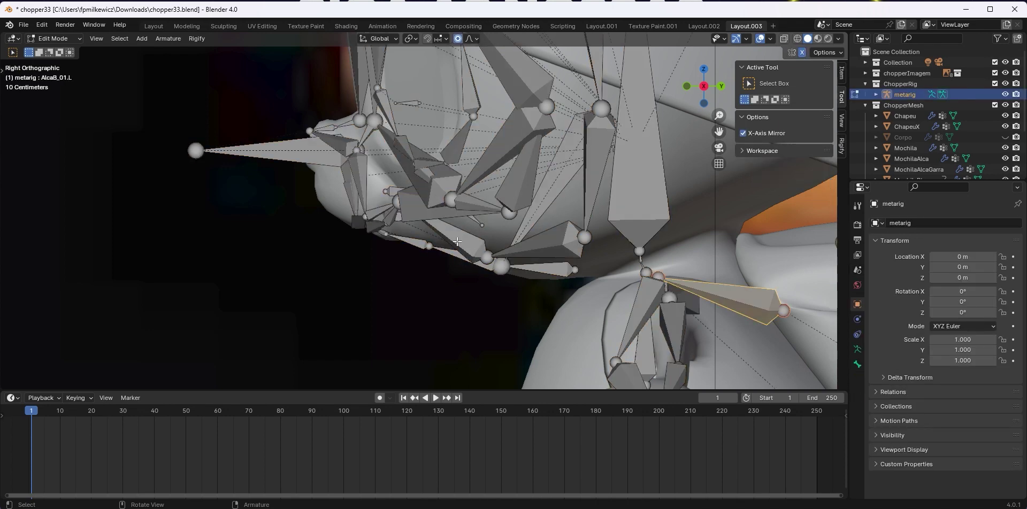
Move the teeth.T bone forward and down about 0.1 m each way, and teeth.B forward and down about 0.04 m
{"action": "middle_click_drag", "start_coordinate": [457, 242], "coordinate": [470, 223]}
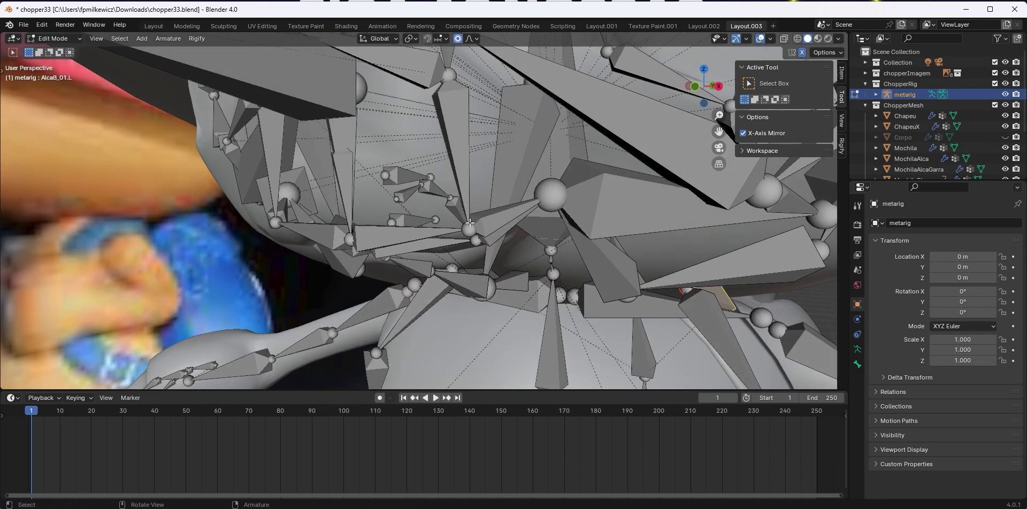
{"action": "left_click", "coordinate": [413, 222]}
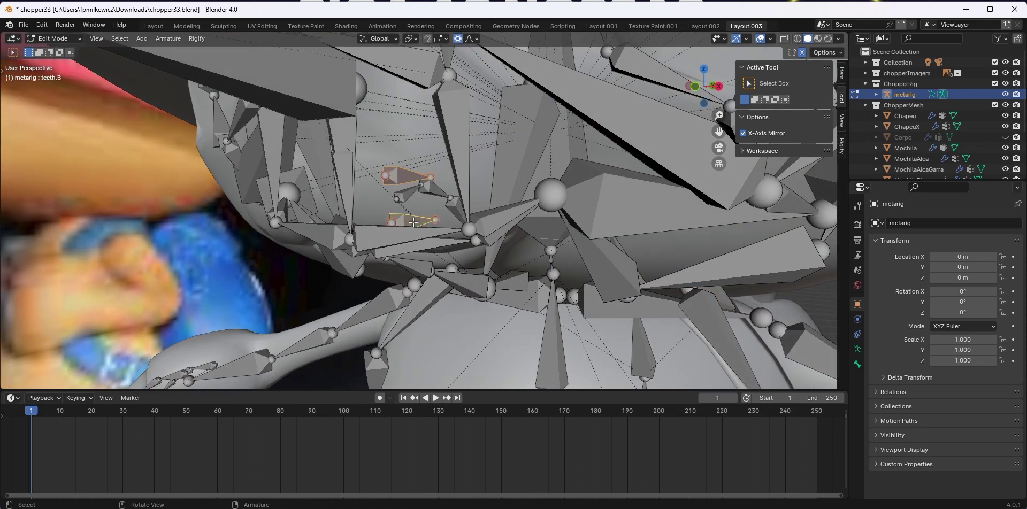
{"action": "key", "text": "KP_3"}
{"action": "left_click", "coordinate": [404, 222], "text": "shift"}
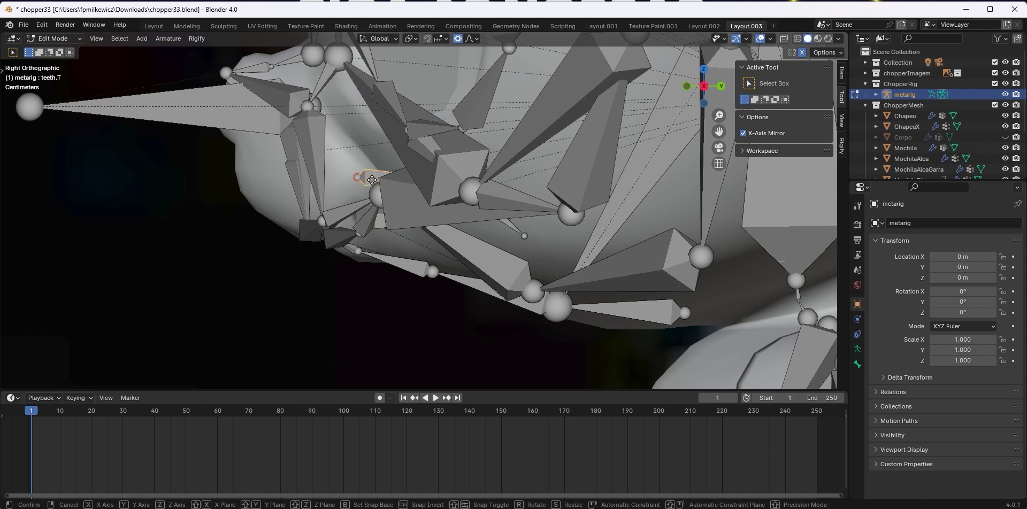
{"action": "key", "text": "g"}
{"action": "left_click", "coordinate": [336, 214]}
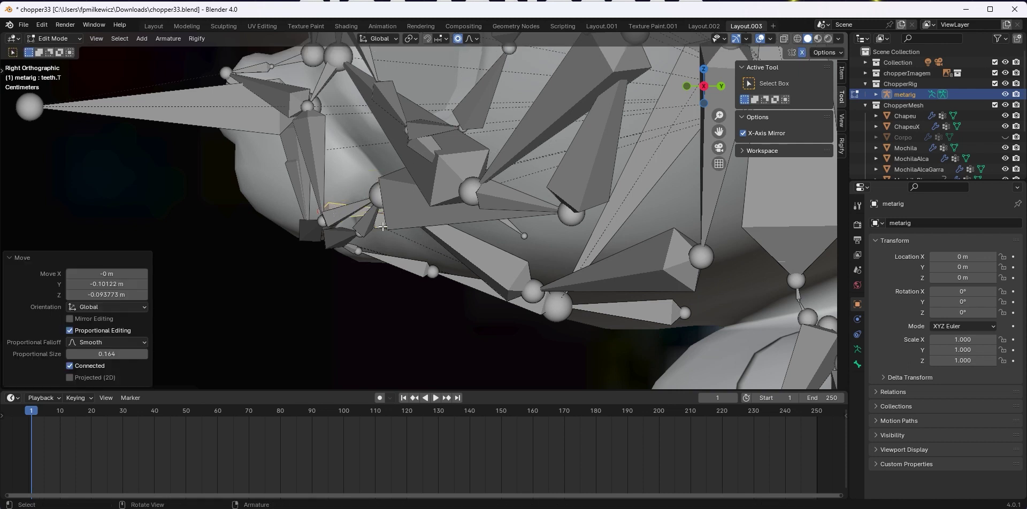
{"action": "left_click", "coordinate": [397, 219]}
{"action": "key", "text": "g"}
{"action": "left_click", "coordinate": [367, 242]}
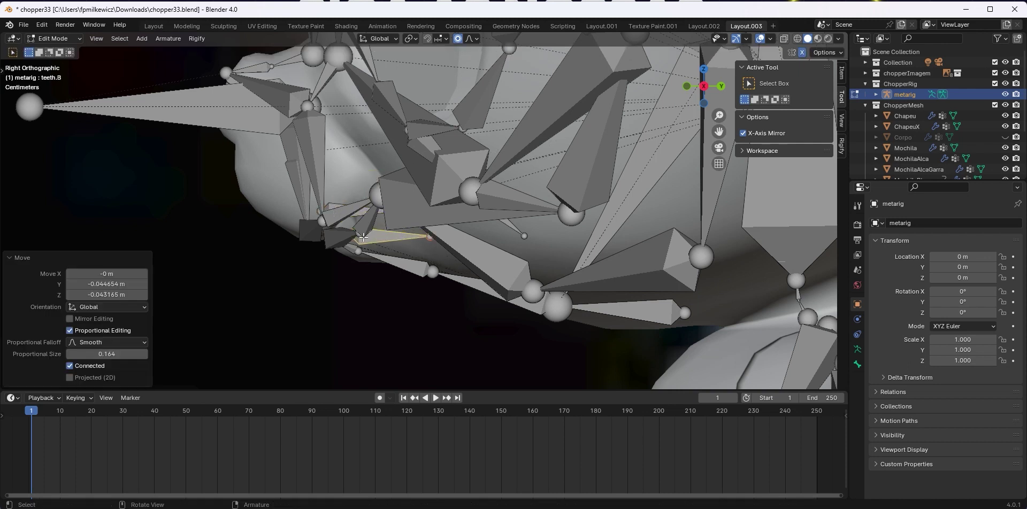
Raise the teeth.T bone about 0.01 m and nudge teeth.B forward about 0.012 m
{"action": "left_click", "coordinate": [338, 205]}
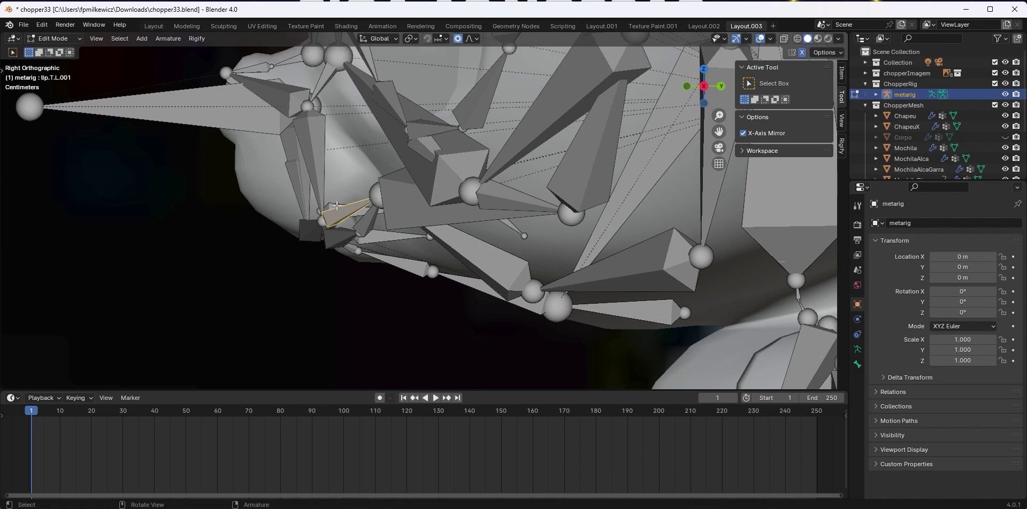
{"action": "key", "text": "g"}
{"action": "left_click", "coordinate": [336, 205]}
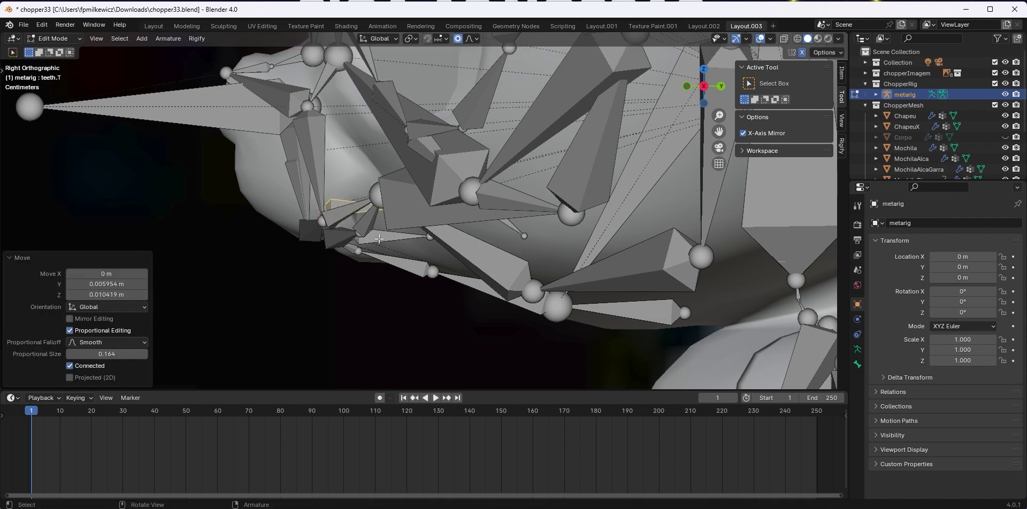
{"action": "left_click", "coordinate": [381, 241]}
{"action": "key", "text": "g"}
{"action": "left_click", "coordinate": [391, 223]}
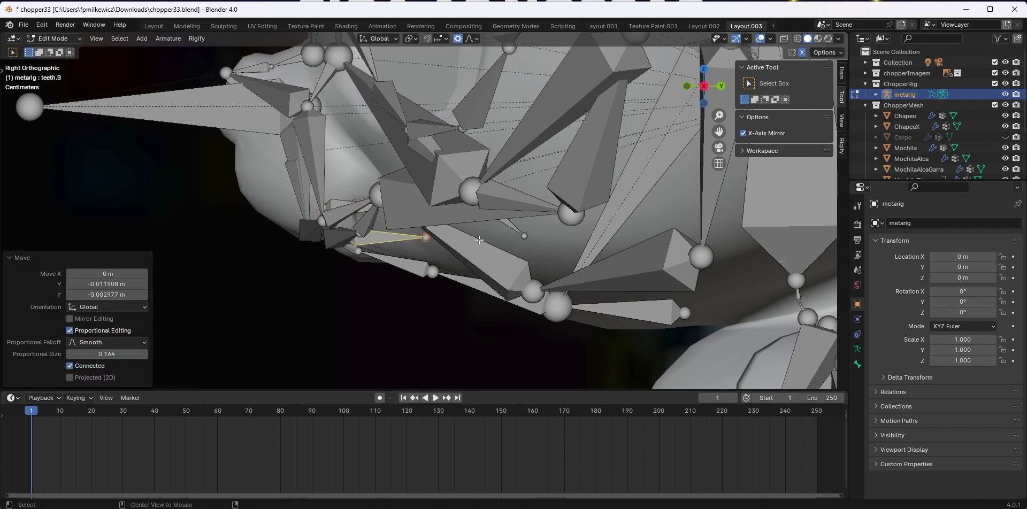
Turn on X-ray display and select the chain of three tongue bones inside the metarig's mouth
{"action": "key", "text": "alt+z"}
{"action": "middle_click_drag", "start_coordinate": [479, 240], "coordinate": [411, 197]}
{"action": "left_click", "coordinate": [411, 197]}
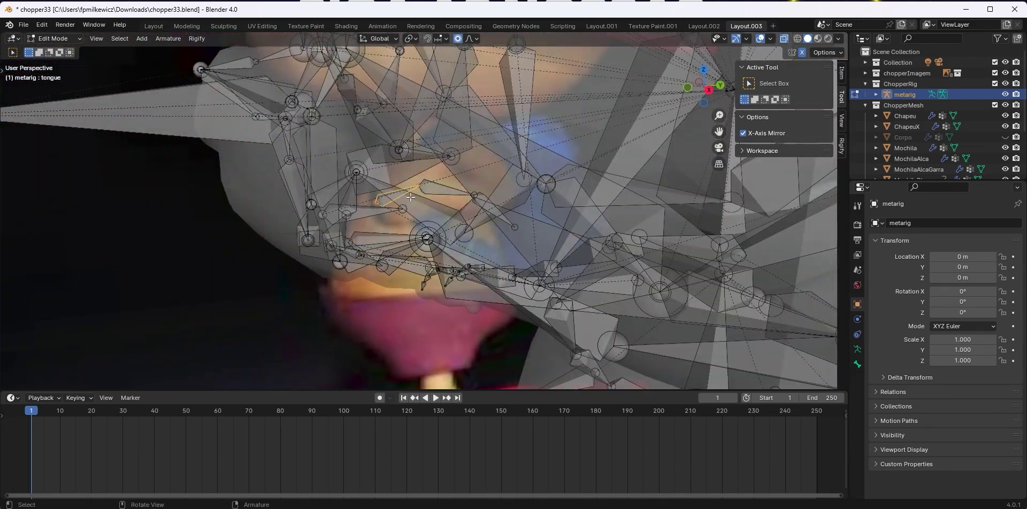
{"action": "left_click", "coordinate": [491, 214], "text": "shift"}
{"action": "key", "text": "ctrl+z"}
{"action": "scroll", "coordinate": [478, 229], "scroll_direction": "up", "scroll_amount": 3}
{"action": "middle_click_drag", "start_coordinate": [478, 230], "coordinate": [464, 215]}
{"action": "left_click", "coordinate": [534, 215], "text": "shift"}
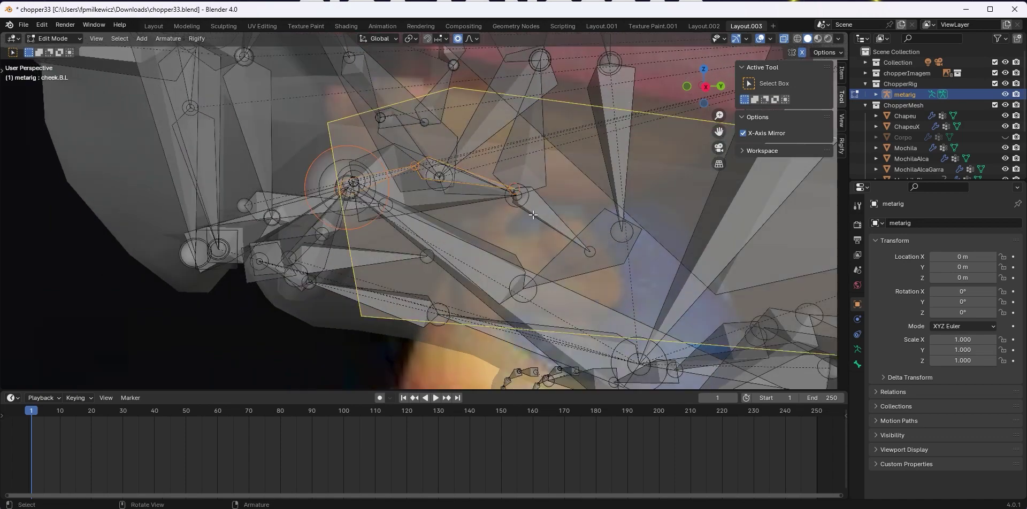
{"action": "key", "text": "ctrl+z"}
{"action": "middle_click_drag", "start_coordinate": [534, 215], "coordinate": [516, 234]}
{"action": "left_click", "coordinate": [516, 234], "text": "shift"}
{"action": "key", "text": "KP_3"}
{"action": "scroll", "coordinate": [516, 234], "scroll_direction": "down", "scroll_amount": 1}
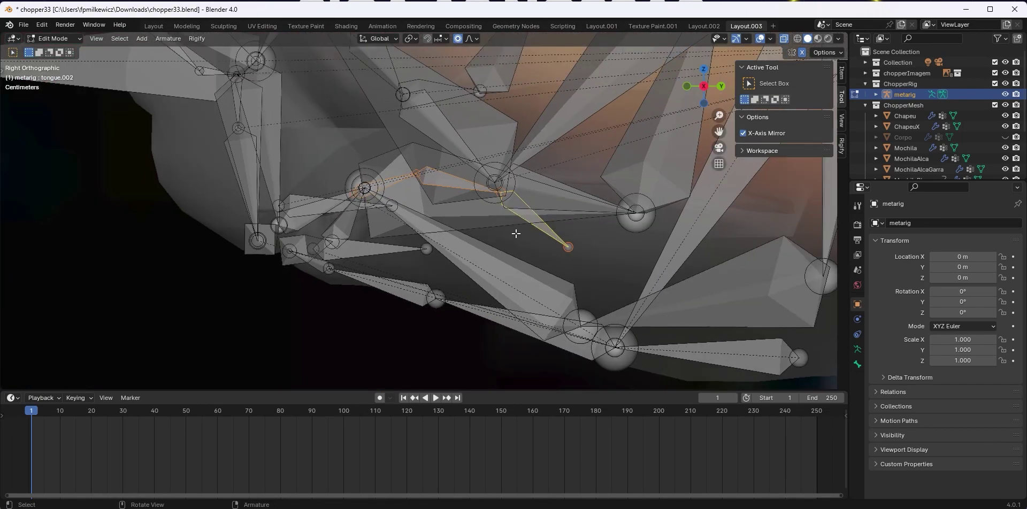
Move the tongue chain's rear end back and up about 0.13 m, and shift its middle and front joints backward
{"action": "left_click", "coordinate": [567, 246]}
{"action": "key", "text": "g"}
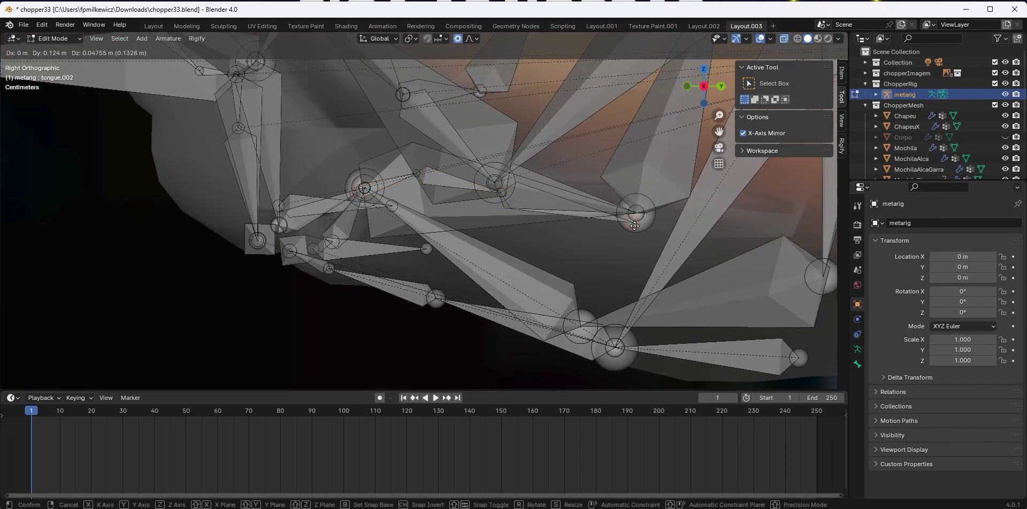
{"action": "left_click", "coordinate": [589, 221]}
{"action": "left_click", "coordinate": [498, 197]}
{"action": "key", "text": "g"}
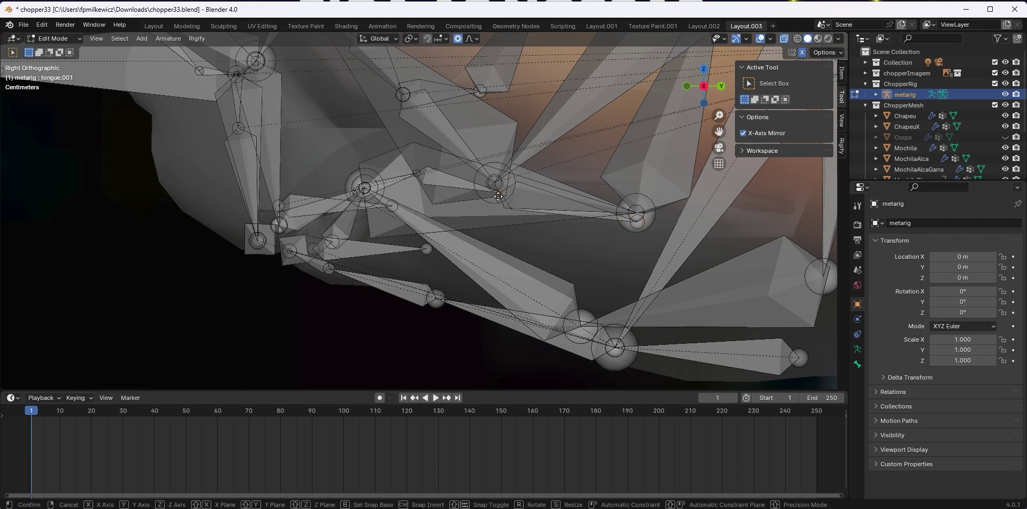
{"action": "left_click", "coordinate": [531, 190]}
{"action": "left_click", "coordinate": [415, 173]}
{"action": "key", "text": "g"}
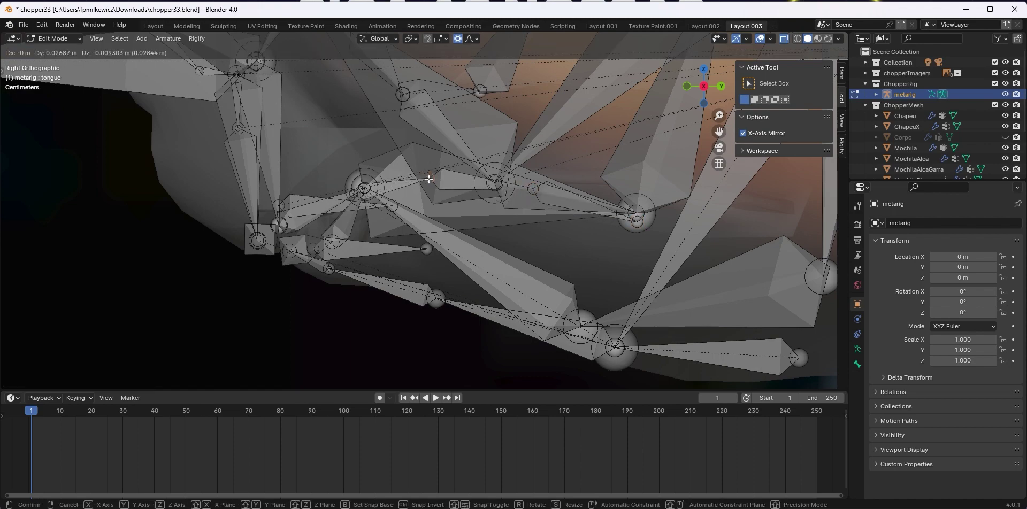
{"action": "left_click", "coordinate": [429, 179]}
Hide the CorpoFur mesh in the ChopperFur collection and view the mouth bones from the side without X-ray
{"action": "middle_click_drag", "start_coordinate": [462, 200], "coordinate": [492, 236]}
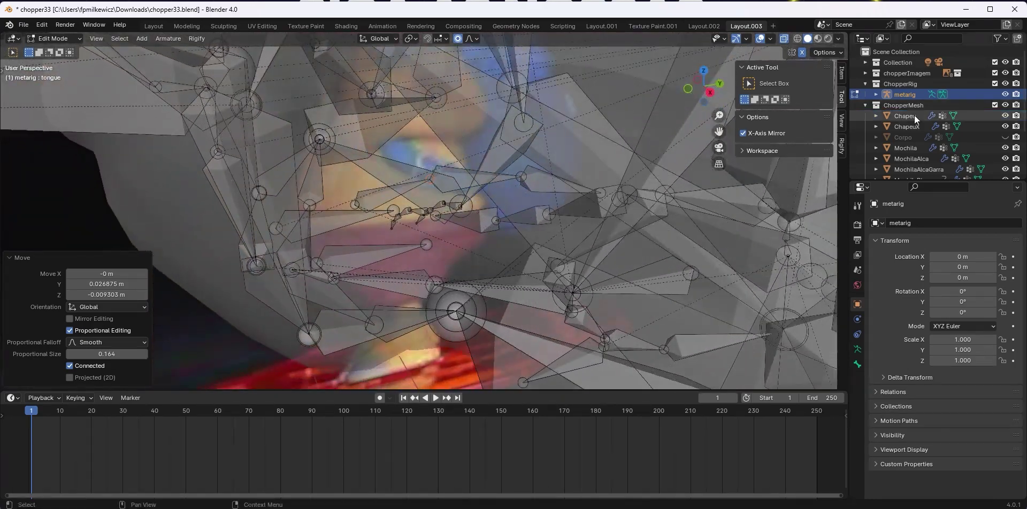
{"action": "scroll", "coordinate": [529, 137], "scroll_direction": "down", "scroll_amount": 3}
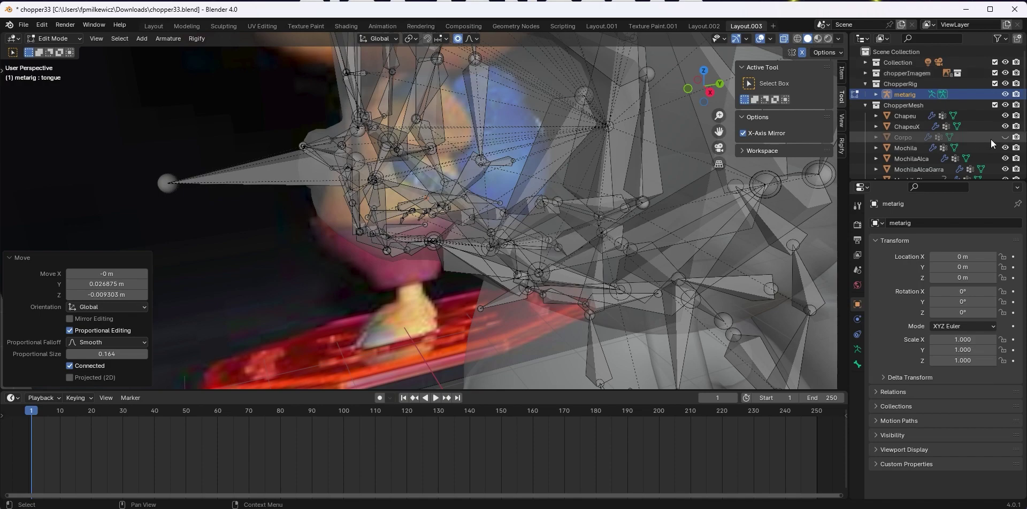
{"action": "scroll", "coordinate": [867, 148], "scroll_direction": "down", "scroll_amount": 3}
{"action": "left_click", "coordinate": [865, 136]}
{"action": "middle_click_drag", "start_coordinate": [396, 206], "coordinate": [557, 225]}
{"action": "key", "text": "alt+z"}
Move the rear end of tongue.002 back about 0.11 m and shift the tongue joint ahead of it slightly backward
{"action": "left_click", "coordinate": [535, 268]}
{"action": "key", "text": "g"}
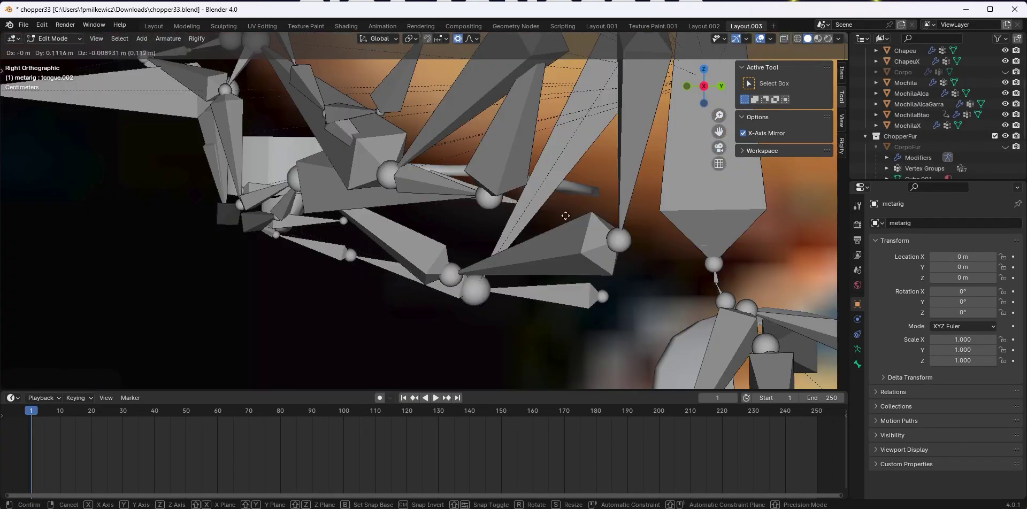
{"action": "left_click", "coordinate": [567, 213]}
{"action": "key", "text": "alt+z"}
{"action": "left_click", "coordinate": [428, 176]}
{"action": "key", "text": "alt+z"}
{"action": "key", "text": "g"}
{"action": "left_click", "coordinate": [452, 170]}
{"action": "key", "text": "alt+z"}
Reposition the metarig bones at the front of the mouth against the visible teeth and tongue meshes
{"action": "middle_click_drag", "start_coordinate": [375, 182], "coordinate": [420, 211]}
{"action": "left_click_drag", "start_coordinate": [314, 170], "coordinate": [383, 242]}
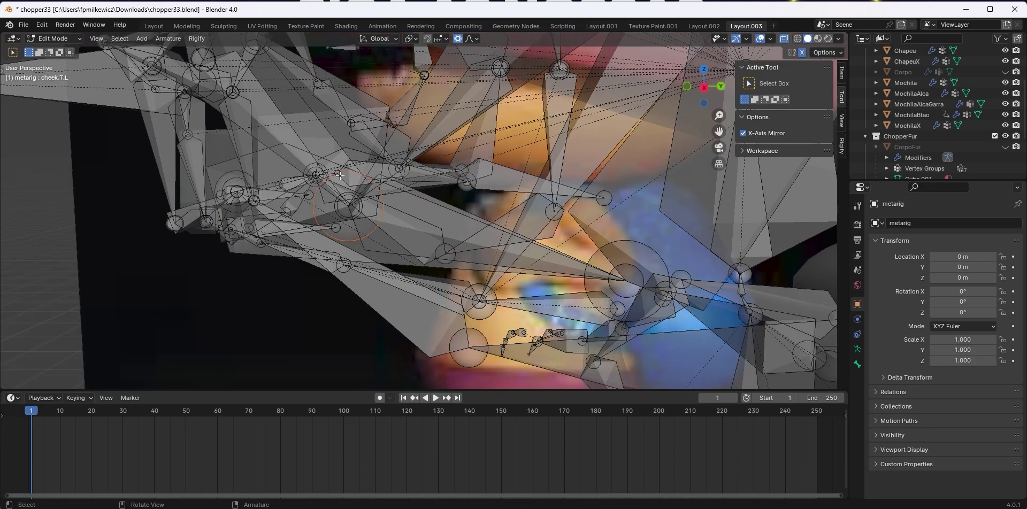
{"action": "key", "text": "alt+z"}
{"action": "key", "text": "g"}
{"action": "middle_click_drag", "start_coordinate": [383, 241], "coordinate": [481, 232], "text": "alt"}
{"action": "left_click", "coordinate": [350, 182]}
{"action": "key", "text": "alt+z"}
{"action": "key", "text": "alt+z"}
{"action": "left_click", "coordinate": [310, 197]}
{"action": "key", "text": "alt+z"}
{"action": "key", "text": "alt+z"}
{"action": "key", "text": "g"}
{"action": "left_click", "coordinate": [404, 154]}
Fine-tune the teeth bones, moving teeth.B up about 0.025 m and back about 0.012 m
{"action": "left_click", "coordinate": [404, 154]}
{"action": "key", "text": "g"}
{"action": "left_click", "coordinate": [427, 173]}
{"action": "left_click", "coordinate": [429, 184]}
{"action": "key", "text": "g"}
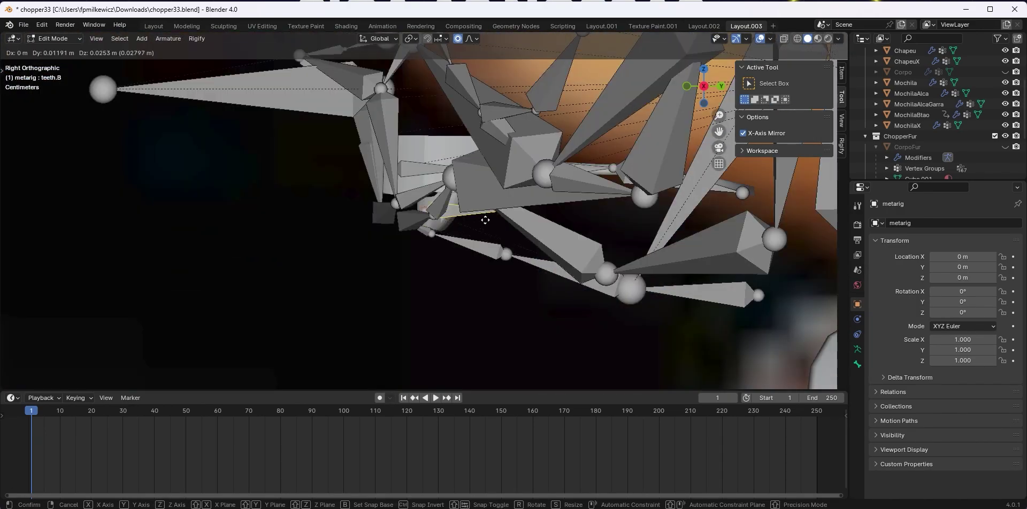
{"action": "left_click", "coordinate": [486, 219]}
Return the metarig to Object Mode and generate the rigChopper rig from it
{"action": "scroll", "coordinate": [485, 220], "scroll_direction": "down", "scroll_amount": 4}
{"action": "left_click", "coordinate": [859, 351]}
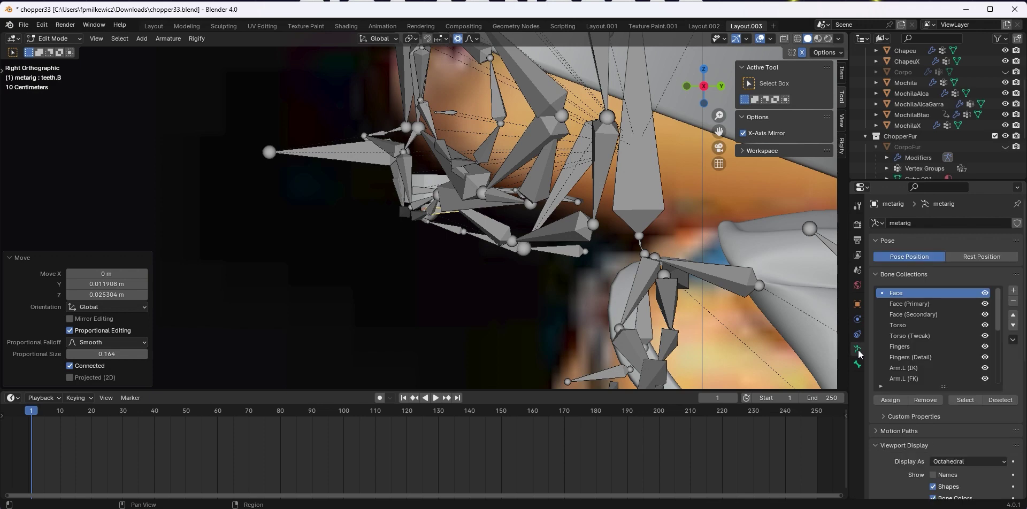
{"action": "left_click", "coordinate": [75, 38]}
{"action": "left_click", "coordinate": [53, 47]}
{"action": "scroll", "coordinate": [1004, 433], "scroll_direction": "down", "scroll_amount": 8}
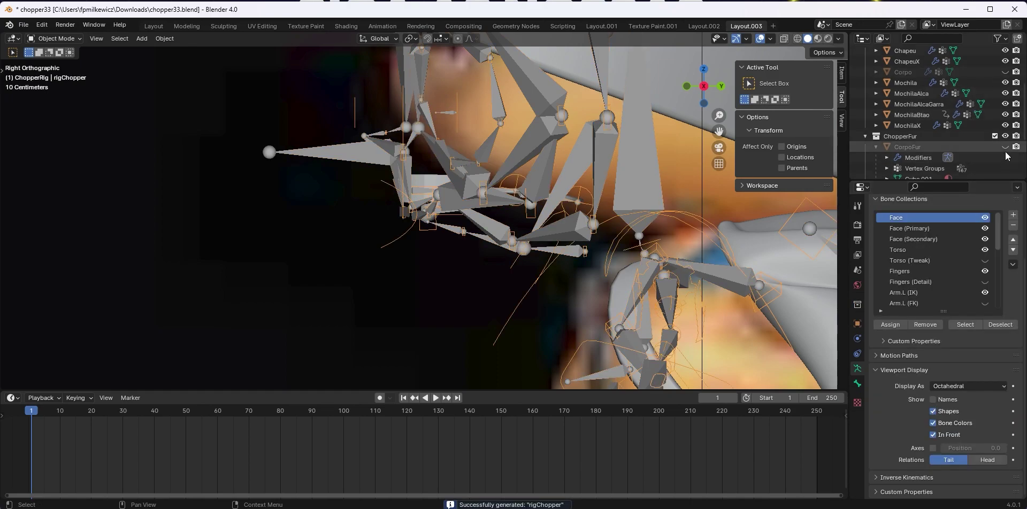
Show the CorpoFur mesh again and inspect the generated face rig around the mouth
{"action": "middle_click_drag", "start_coordinate": [524, 192], "coordinate": [519, 232]}
{"action": "scroll", "coordinate": [593, 210], "scroll_direction": "down", "scroll_amount": 6}
{"action": "scroll", "coordinate": [412, 257], "scroll_direction": "up", "scroll_amount": 6}
{"action": "middle_click_drag", "start_coordinate": [395, 261], "coordinate": [363, 271], "text": "shift"}
{"action": "scroll", "coordinate": [466, 234], "scroll_direction": "up", "scroll_amount": 3}
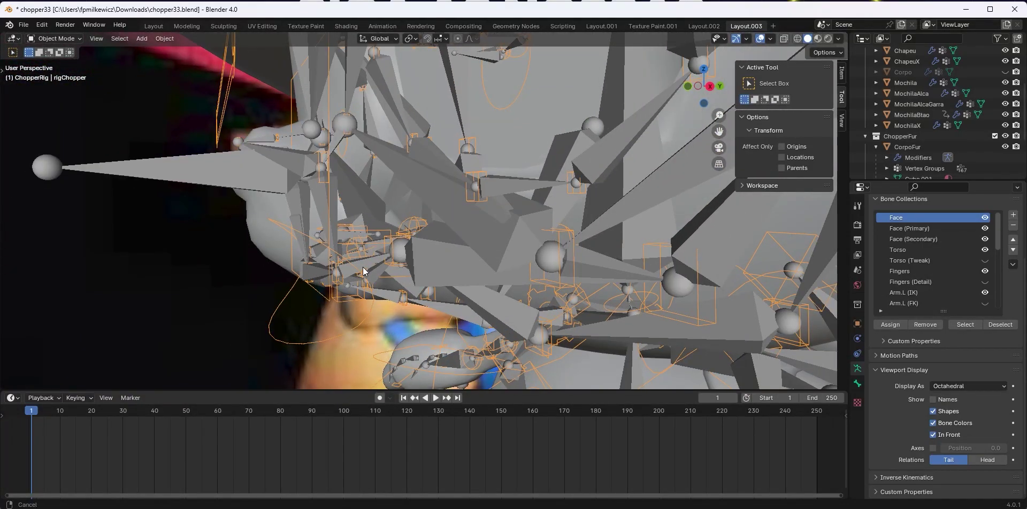
Hide the CorpoFur mesh and the metarig, and show rigChopper's DEF bone collection
{"action": "left_click", "coordinate": [1006, 146]}
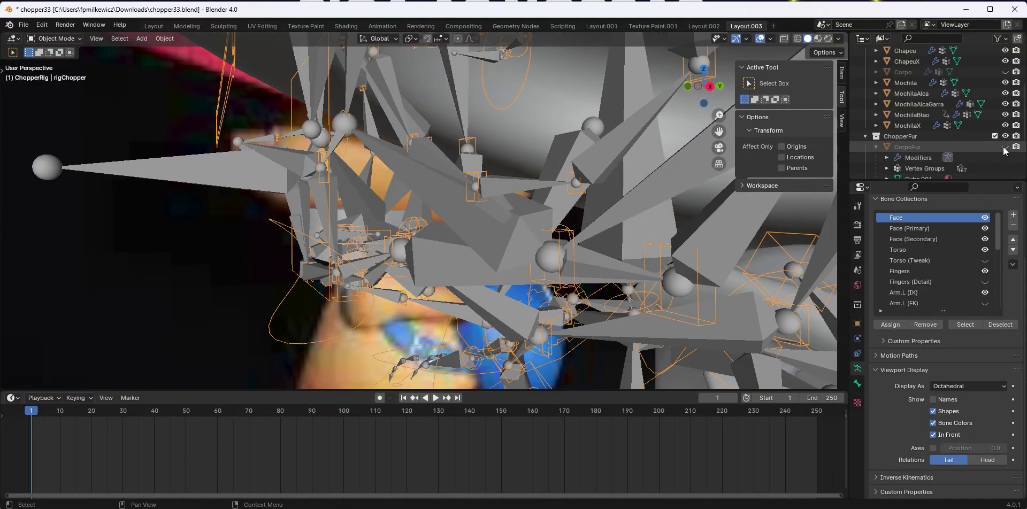
{"action": "middle_click_drag", "start_coordinate": [535, 214], "coordinate": [777, 185]}
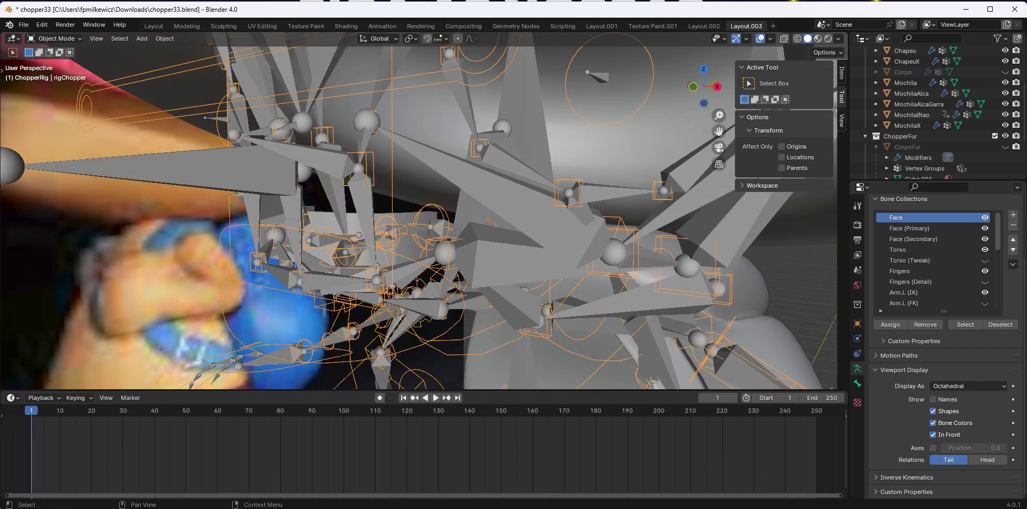
{"action": "scroll", "coordinate": [981, 72], "scroll_direction": "up", "scroll_amount": 3}
{"action": "left_click", "coordinate": [1006, 83]}
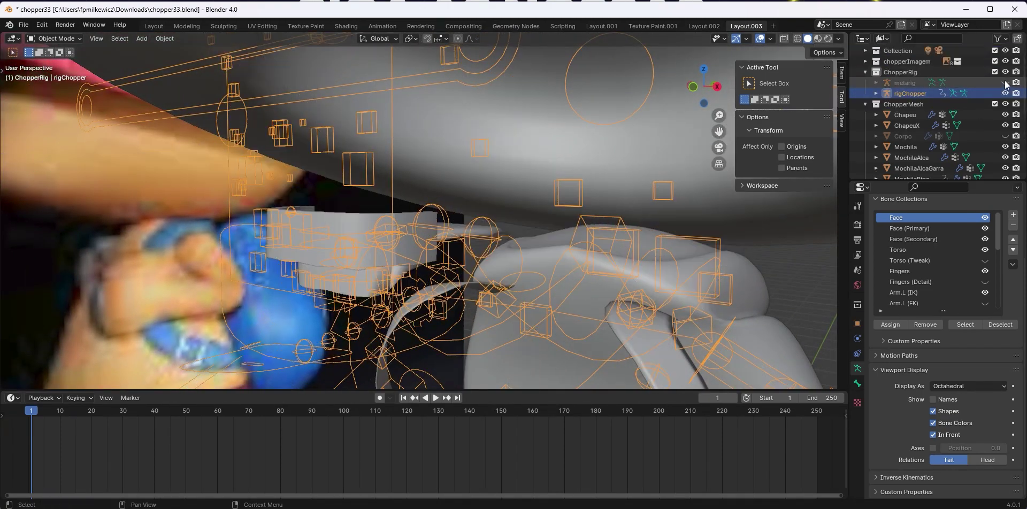
{"action": "scroll", "coordinate": [946, 300], "scroll_direction": "down", "scroll_amount": 10}
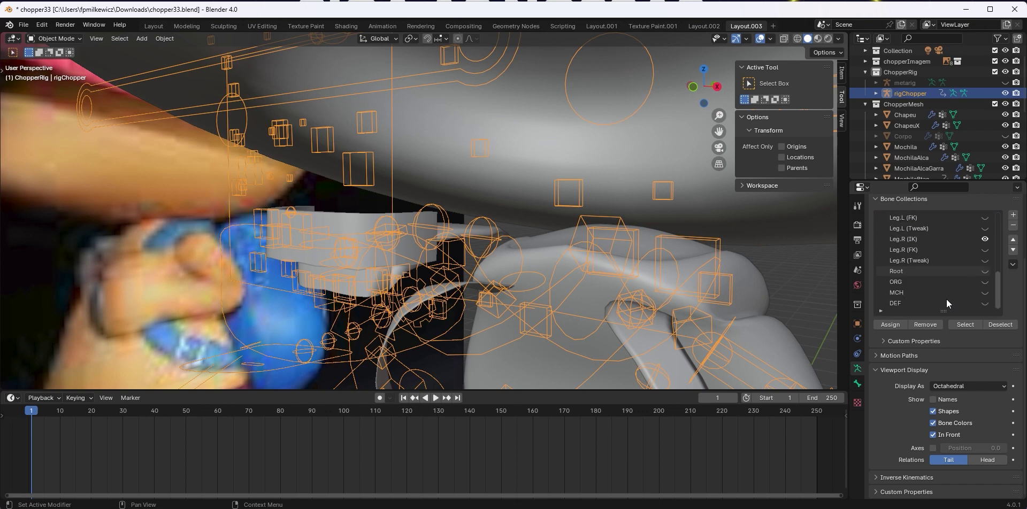
{"action": "left_click", "coordinate": [985, 303]}
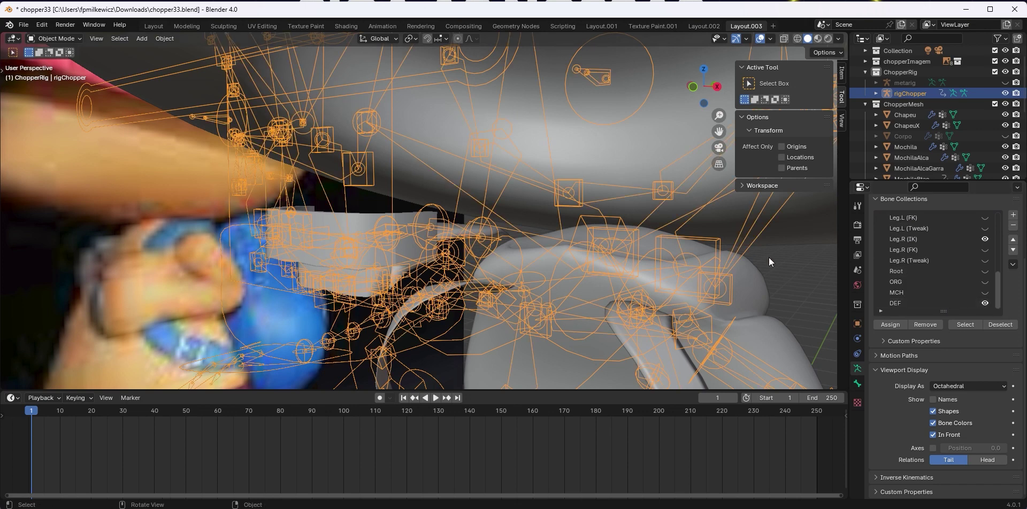
Turn off all of rigChopper's control layers except Face
{"action": "key", "text": "n"}
{"action": "key", "text": "n"}
{"action": "left_click", "coordinate": [842, 120]}
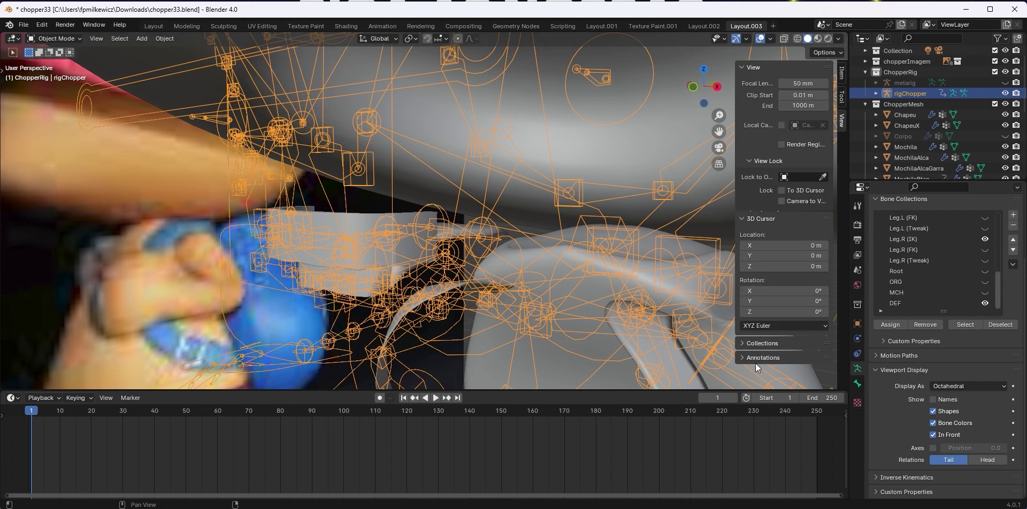
{"action": "left_click", "coordinate": [839, 79]}
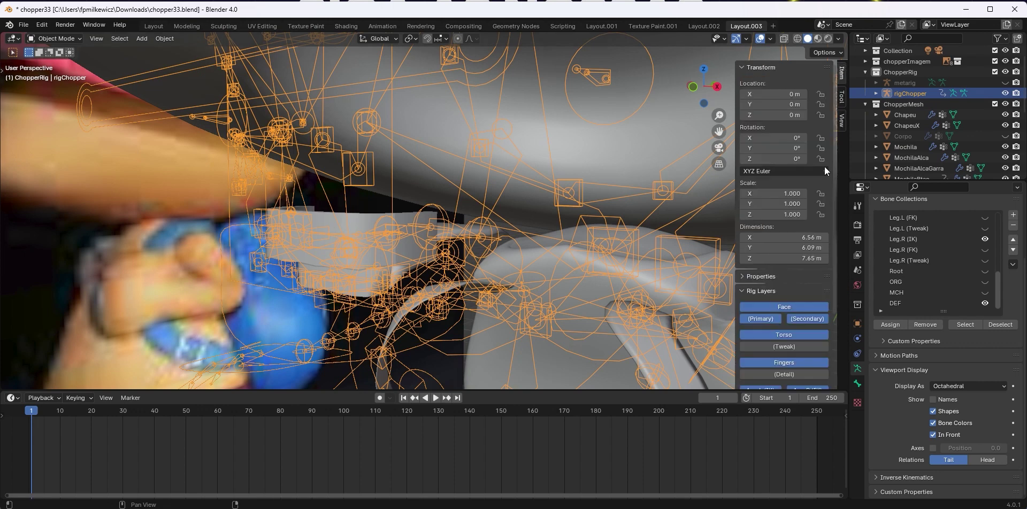
{"action": "scroll", "coordinate": [811, 244], "scroll_direction": "down", "scroll_amount": 5}
{"action": "left_click_drag", "start_coordinate": [787, 215], "coordinate": [799, 335]}
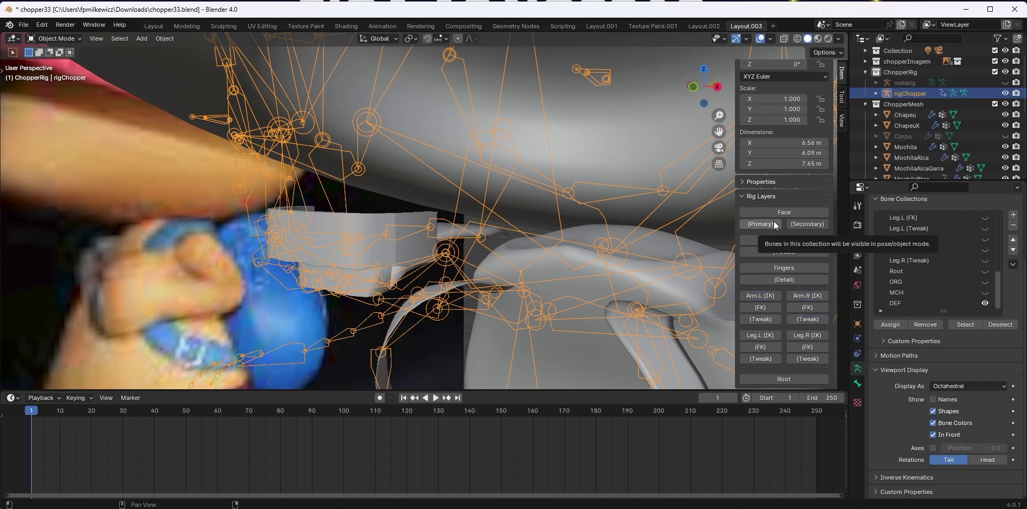
{"action": "mouse_move", "coordinate": [774, 224]}
{"action": "left_mouse_down"}
{"action": "mouse_move", "coordinate": [793, 225]}
{"action": "mouse_move", "coordinate": [765, 225]}
{"action": "left_mouse_up"}
{"action": "middle_click_drag", "start_coordinate": [664, 224], "coordinate": [508, 225]}
{"action": "left_click", "coordinate": [797, 215]}
{"action": "middle_click_drag", "start_coordinate": [616, 230], "coordinate": [474, 250]}
Put rigChopper in Pose Mode and select the three DEF-tongue deform bones along the tongue
{"action": "left_click", "coordinate": [71, 41]}
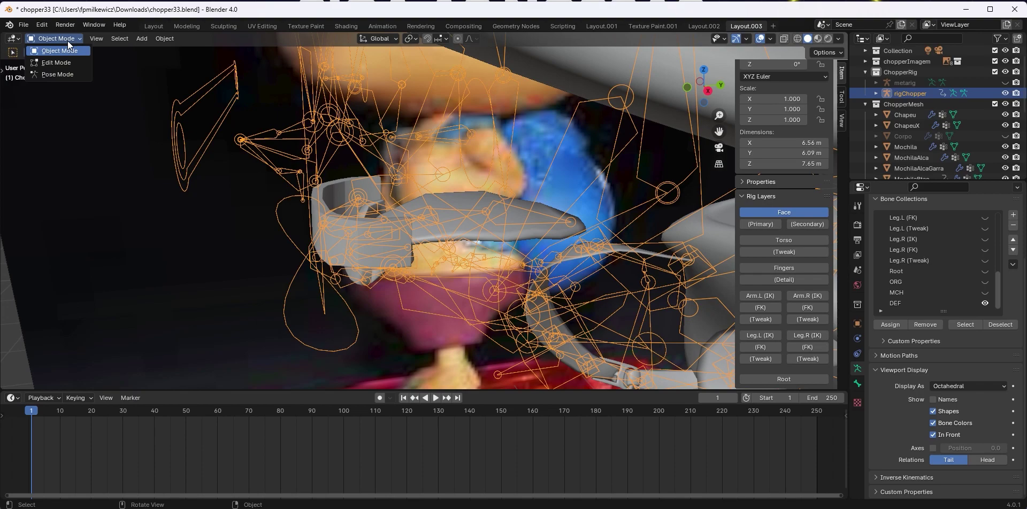
{"action": "left_click", "coordinate": [77, 72]}
{"action": "middle_click_drag", "start_coordinate": [375, 230], "coordinate": [378, 197]}
{"action": "left_click", "coordinate": [379, 197]}
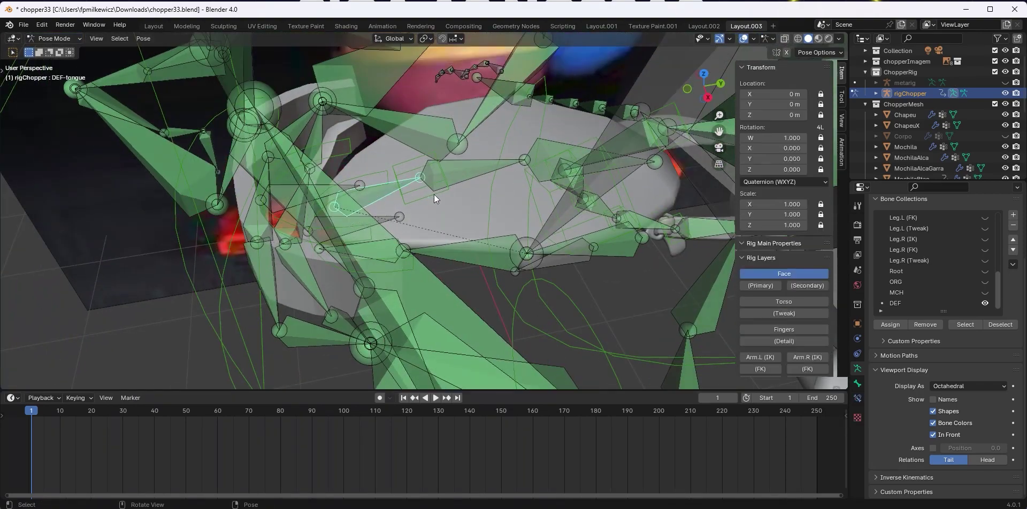
{"action": "left_click", "coordinate": [478, 169], "text": "shift"}
{"action": "left_click", "coordinate": [550, 140], "text": "shift"}
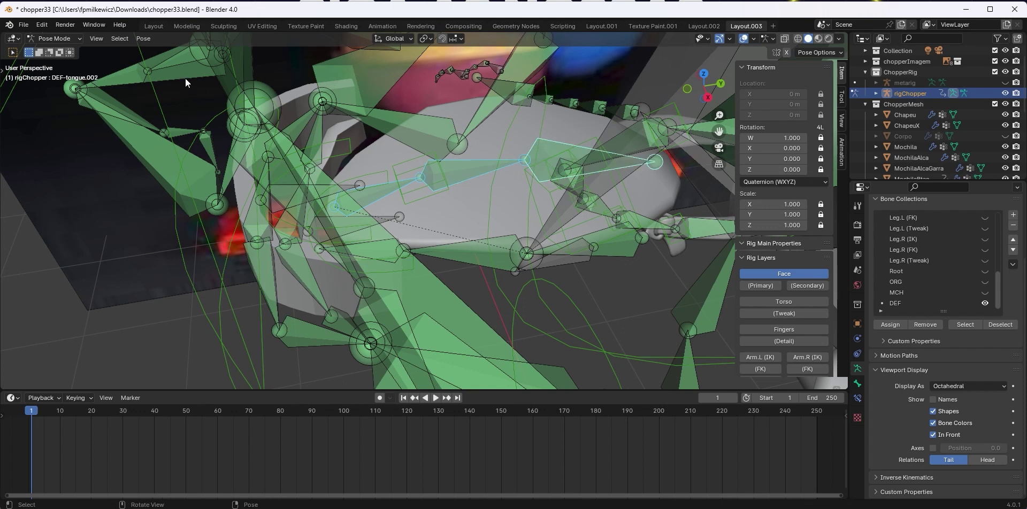
Return to Object Mode and add an Armature modifier targeting rigChopper to the Lingua mesh
{"action": "left_click", "coordinate": [77, 39]}
{"action": "left_click", "coordinate": [70, 50]}
{"action": "left_click", "coordinate": [466, 220]}
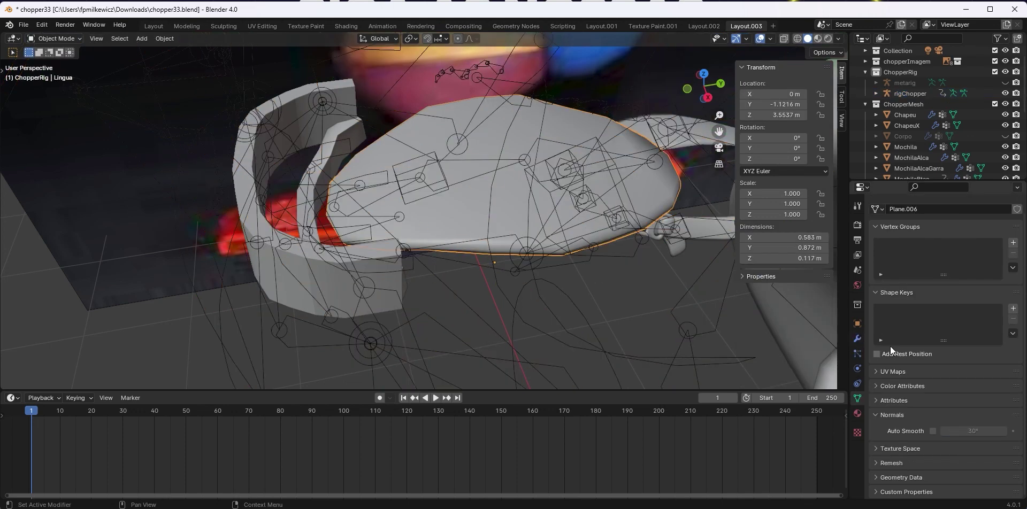
{"action": "left_click", "coordinate": [858, 338]}
{"action": "left_click", "coordinate": [922, 220]}
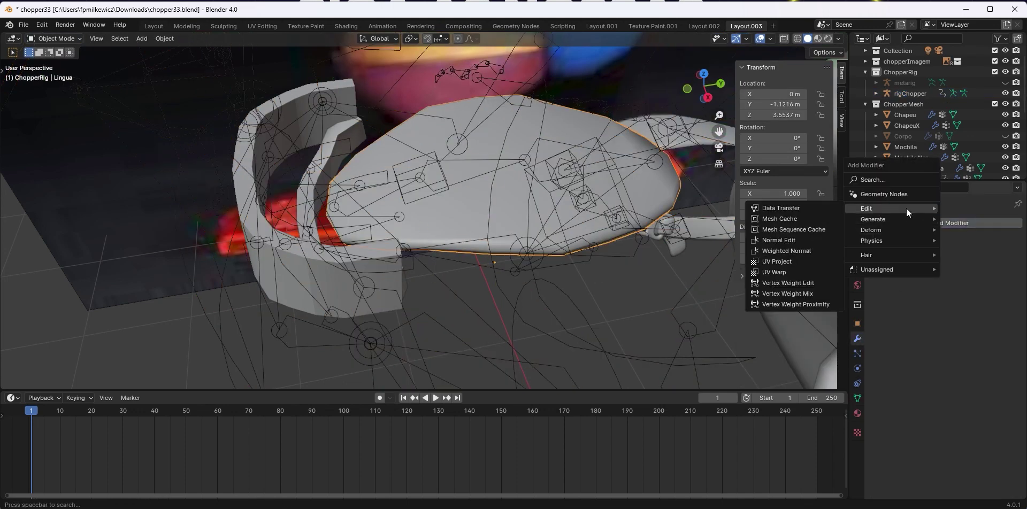
{"action": "mouse_move", "coordinate": [872, 221]}
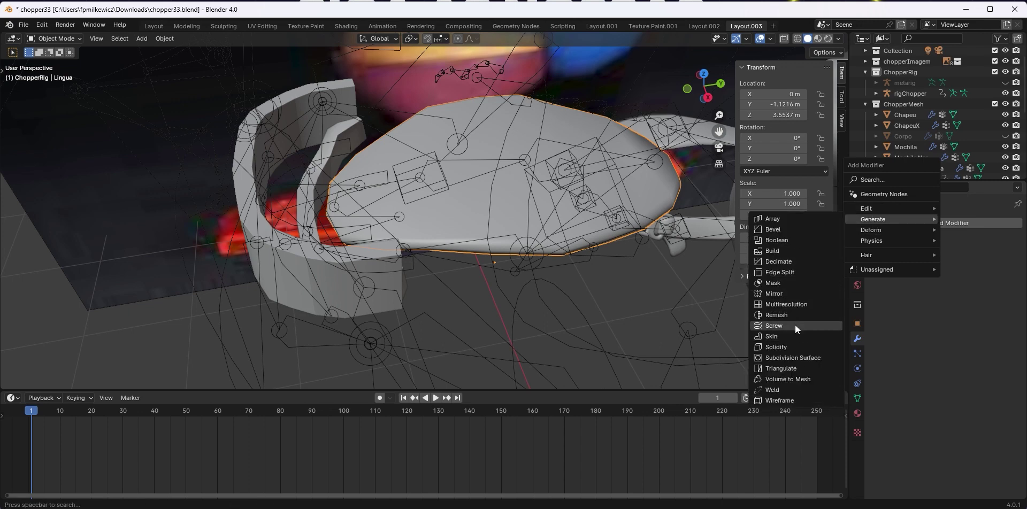
{"action": "left_click", "coordinate": [777, 230]}
{"action": "left_click", "coordinate": [961, 259]}
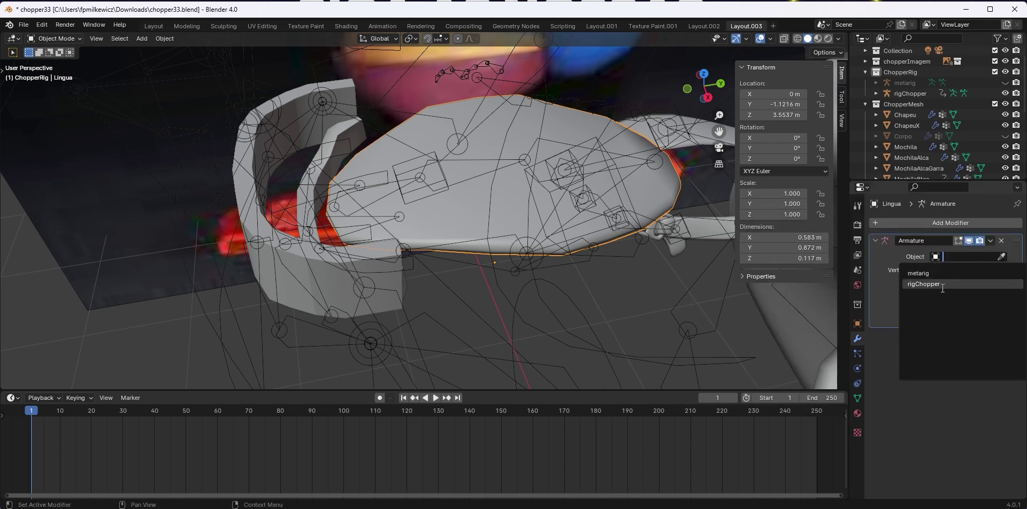
{"action": "left_click", "coordinate": [926, 284]}
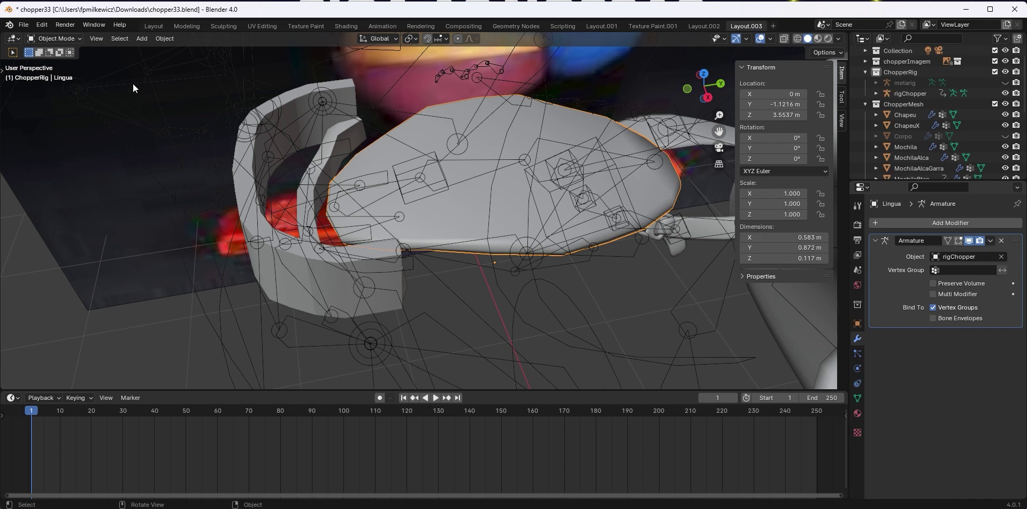
Weight Lingua to the selected tongue bones with automatic weights in Weight Paint, then return to Object Mode
{"action": "left_click", "coordinate": [63, 38]}
{"action": "left_click", "coordinate": [448, 181]}
{"action": "left_click", "coordinate": [465, 212], "text": "shift"}
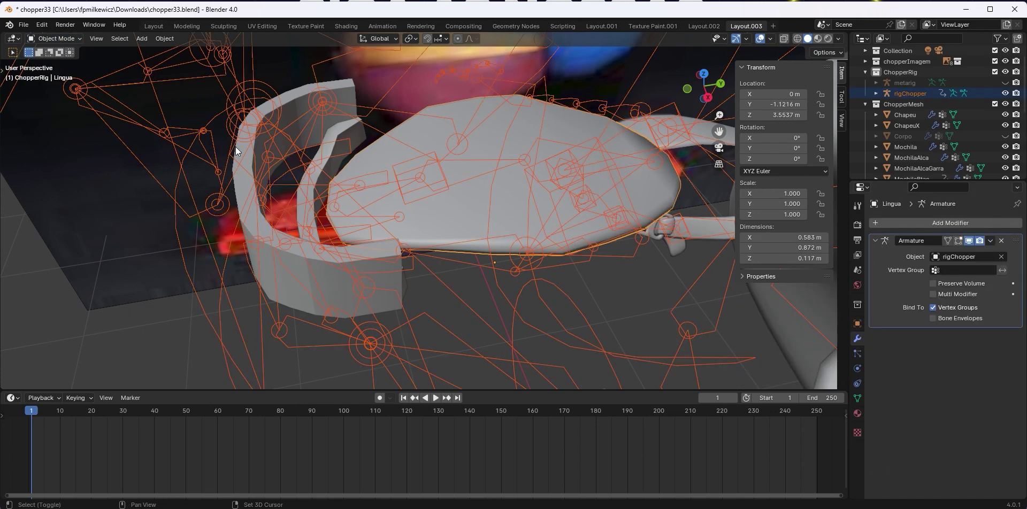
{"action": "left_click", "coordinate": [77, 41]}
{"action": "left_click", "coordinate": [78, 96]}
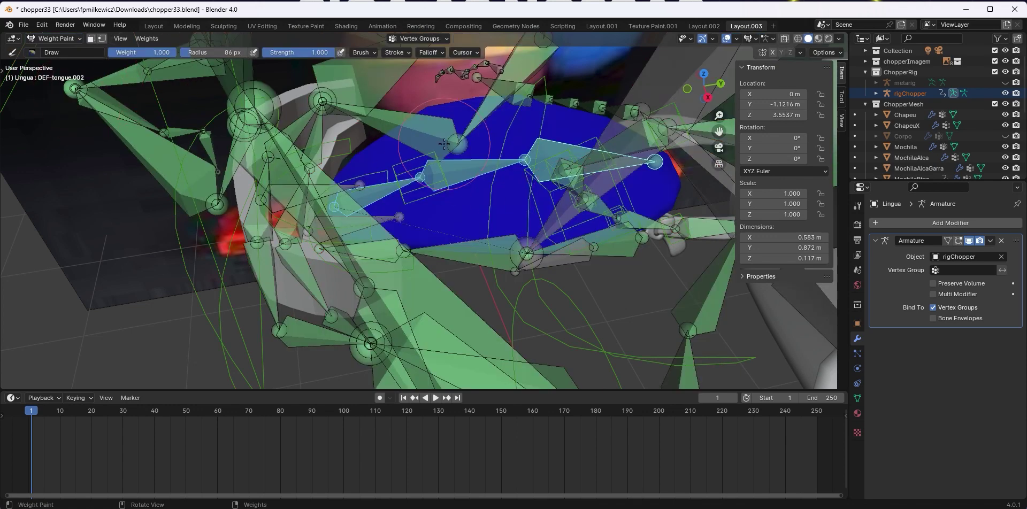
{"action": "left_click", "coordinate": [147, 39]}
{"action": "left_click", "coordinate": [160, 51]}
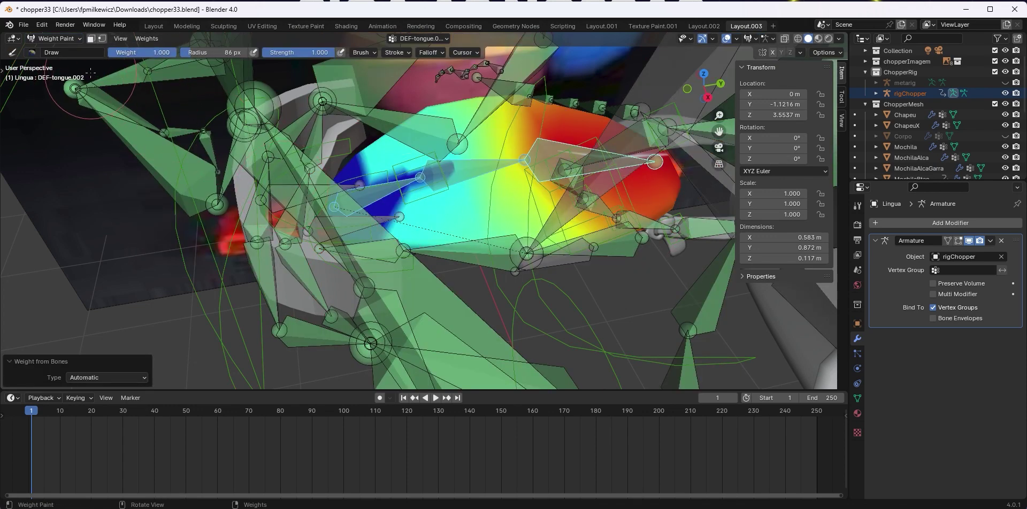
{"action": "left_click", "coordinate": [71, 39]}
{"action": "left_click", "coordinate": [75, 49]}
Add an Armature modifier targeting rigChopper to the upper teeth mesh DenteCima, below its Mirror and Solidify modifiers
{"action": "mouse_move", "coordinate": [355, 206]}
{"action": "middle_mouse_down"}
{"action": "mouse_move", "coordinate": [385, 192]}
{"action": "mouse_move", "coordinate": [282, 224]}
{"action": "mouse_move", "coordinate": [317, 230]}
{"action": "middle_mouse_up"}
{"action": "left_click", "coordinate": [297, 183]}
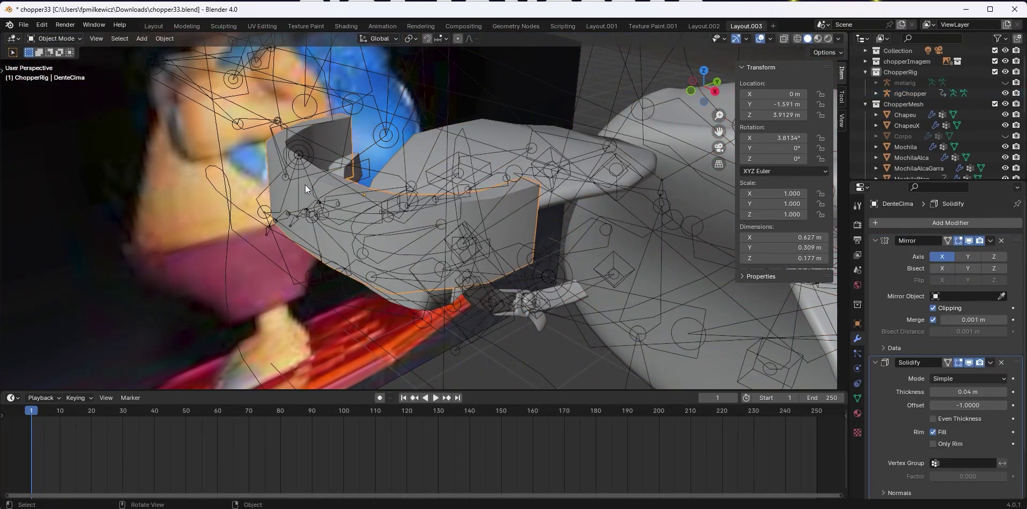
{"action": "middle_click_drag", "start_coordinate": [305, 185], "coordinate": [428, 229]}
{"action": "left_click", "coordinate": [875, 241]}
{"action": "left_click", "coordinate": [875, 255]}
{"action": "left_click", "coordinate": [935, 224]}
{"action": "mouse_move", "coordinate": [929, 228]}
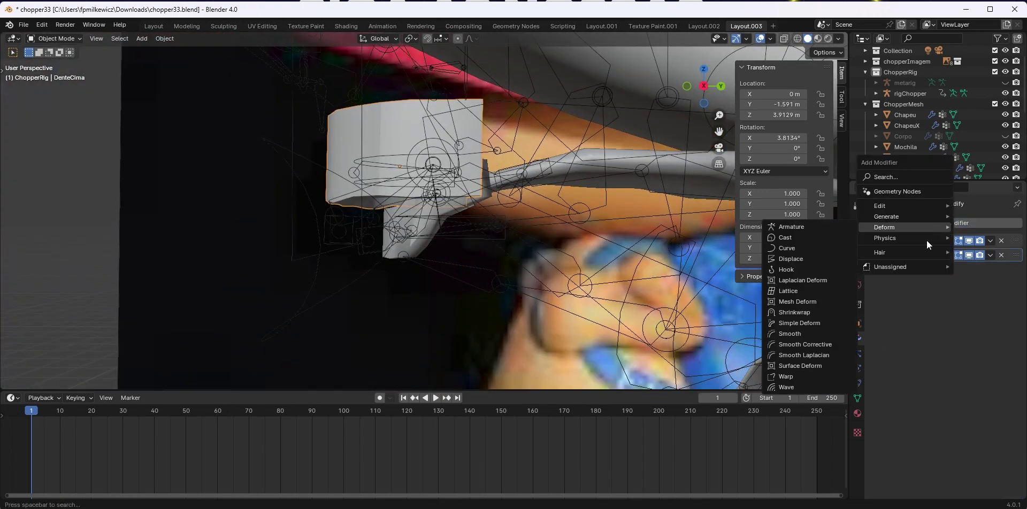
{"action": "left_click", "coordinate": [819, 228]}
{"action": "left_click", "coordinate": [977, 285]}
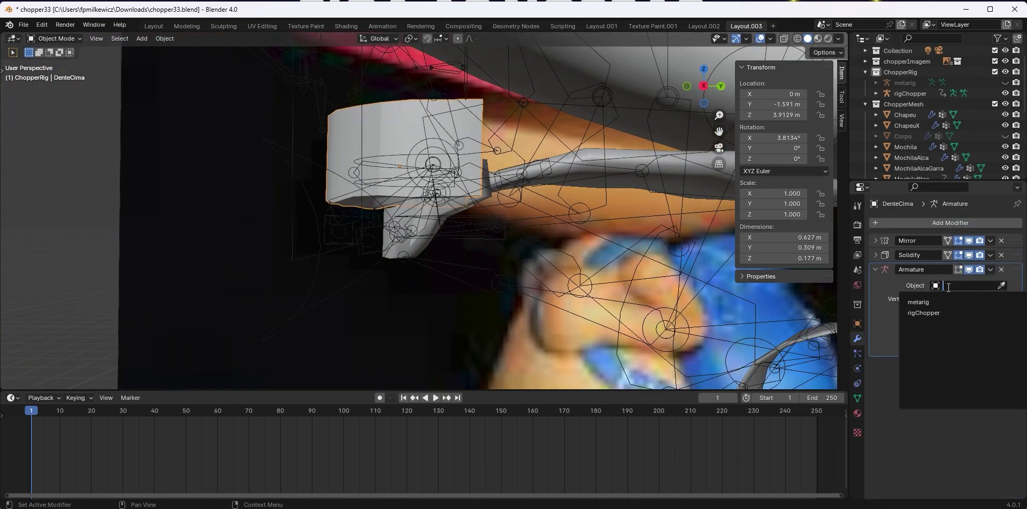
{"action": "left_click", "coordinate": [925, 313]}
Select rigChopper with DenteCima, enter Weight Paint, and make DEF-teeth.T the active bone
{"action": "middle_click_drag", "start_coordinate": [529, 204], "coordinate": [503, 183]}
{"action": "left_click", "coordinate": [563, 146]}
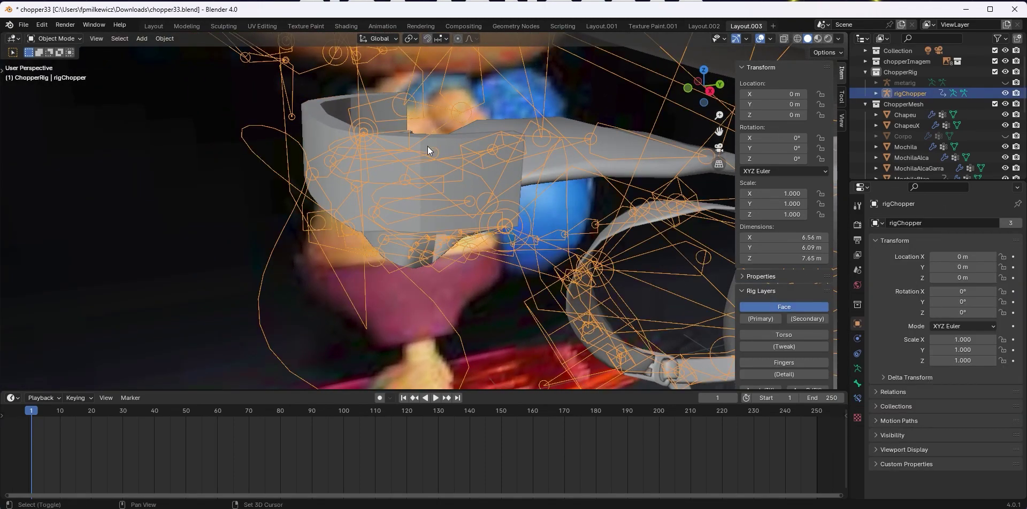
{"action": "left_click", "coordinate": [448, 139], "text": "shift"}
{"action": "left_click", "coordinate": [54, 38]}
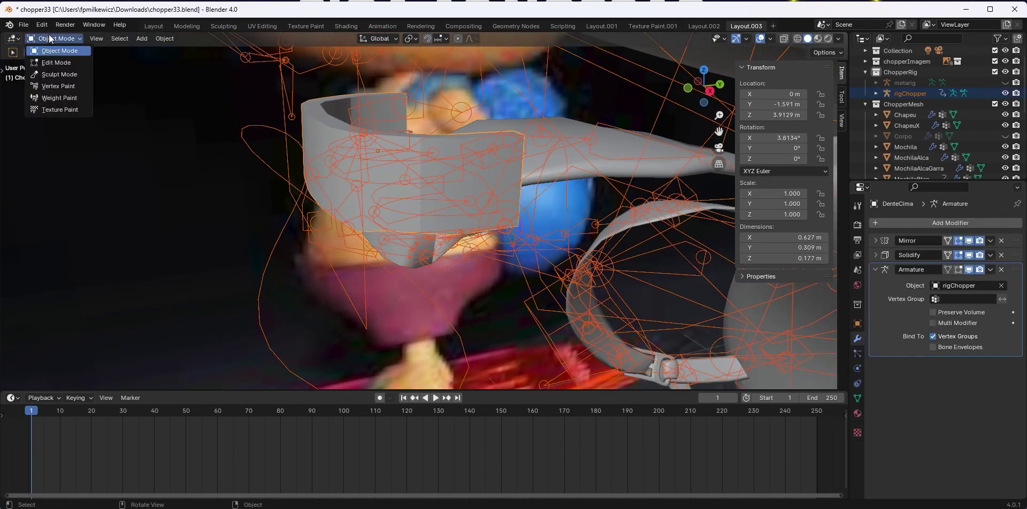
{"action": "left_click", "coordinate": [59, 98]}
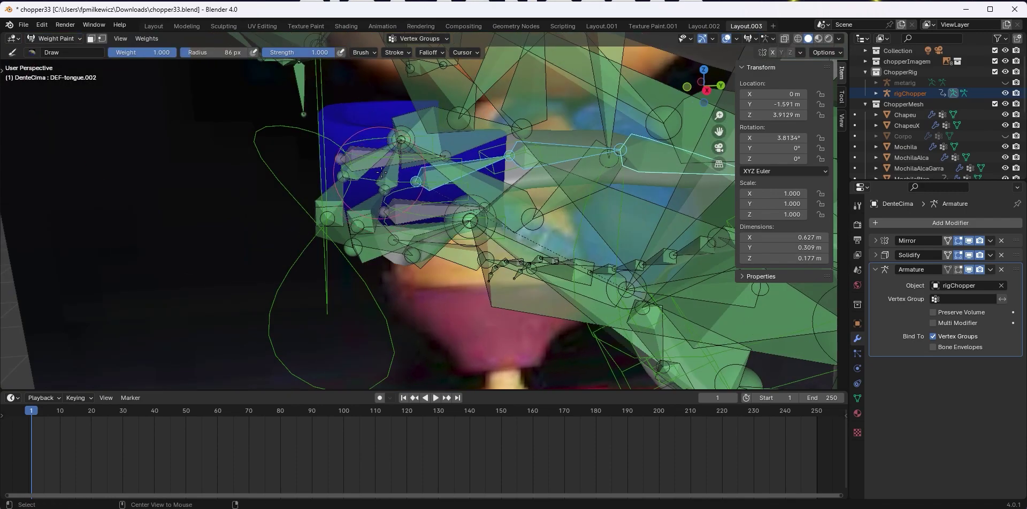
{"action": "mouse_move", "coordinate": [381, 172]}
{"action": "middle_mouse_down"}
{"action": "mouse_move", "coordinate": [439, 165]}
{"action": "mouse_move", "coordinate": [394, 158]}
{"action": "mouse_move", "coordinate": [327, 176]}
{"action": "middle_mouse_up"}
{"action": "left_click", "coordinate": [349, 167], "text": "alt"}
Enlarge the brush radius to 231 px, paint all of DenteCima at weight 1.000, and return to Object Mode
{"action": "scroll", "coordinate": [392, 187], "scroll_direction": "down", "scroll_amount": 2}
{"action": "key", "text": "f"}
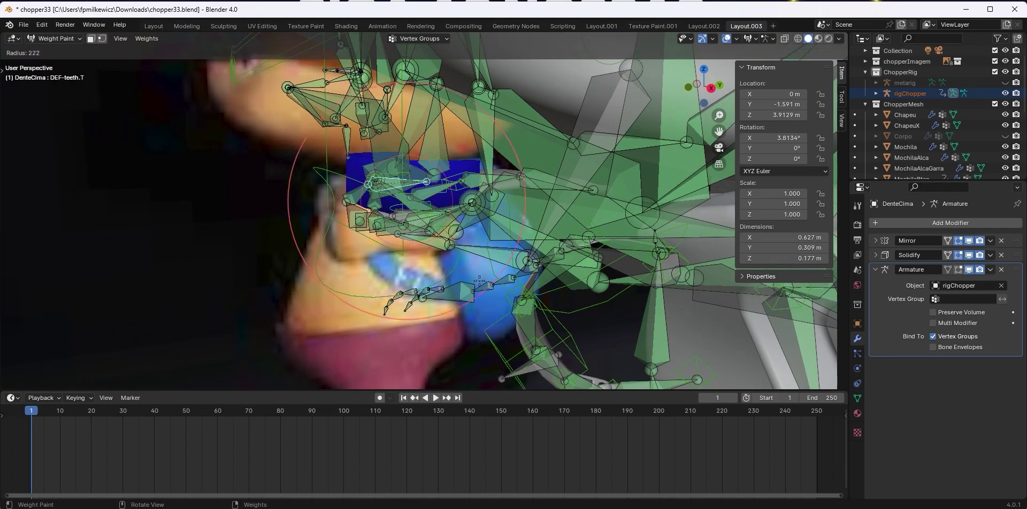
{"action": "left_click", "coordinate": [481, 281]}
{"action": "mouse_move", "coordinate": [385, 158]}
{"action": "middle_mouse_down"}
{"action": "mouse_move", "coordinate": [616, 161]}
{"action": "mouse_move", "coordinate": [385, 144]}
{"action": "middle_mouse_up"}
{"action": "left_click", "coordinate": [69, 42]}
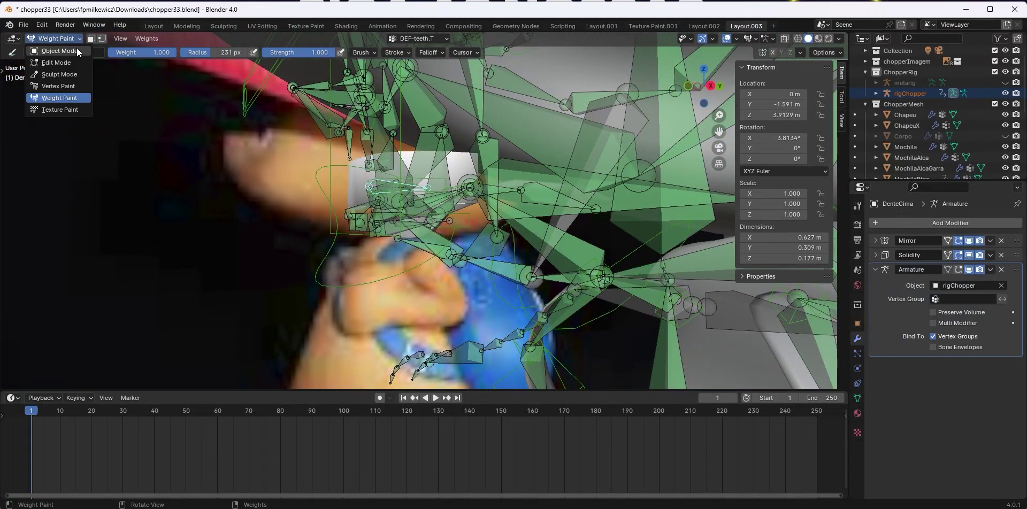
{"action": "left_click", "coordinate": [76, 48]}
Add an Armature modifier targeting rigChopper to the lower teeth mesh DenteBaixo
{"action": "left_click", "coordinate": [418, 243]}
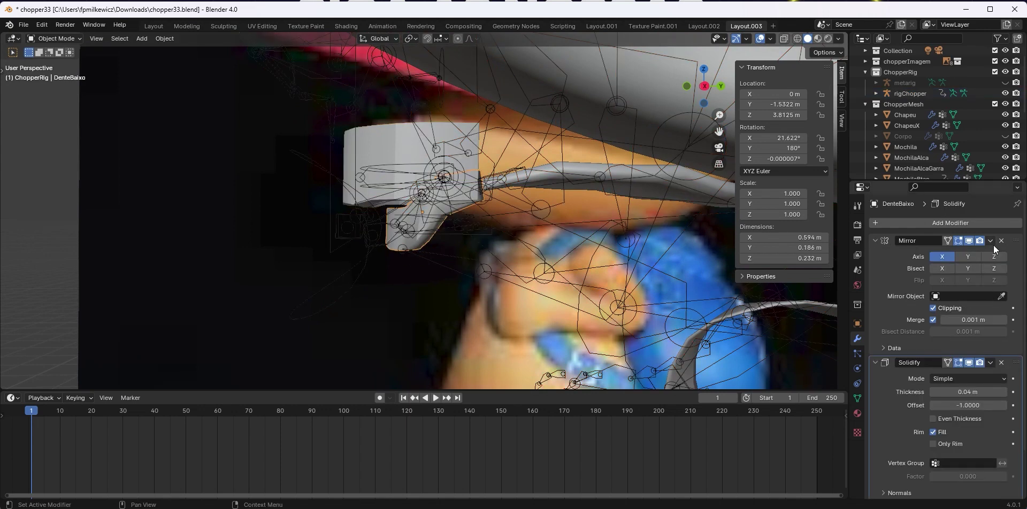
{"action": "left_click_drag", "start_coordinate": [876, 241], "coordinate": [877, 255]}
{"action": "left_click", "coordinate": [893, 223]}
{"action": "mouse_move", "coordinate": [850, 226]}
{"action": "left_click", "coordinate": [937, 224]}
{"action": "left_click", "coordinate": [967, 285]}
{"action": "left_click", "coordinate": [950, 313]}
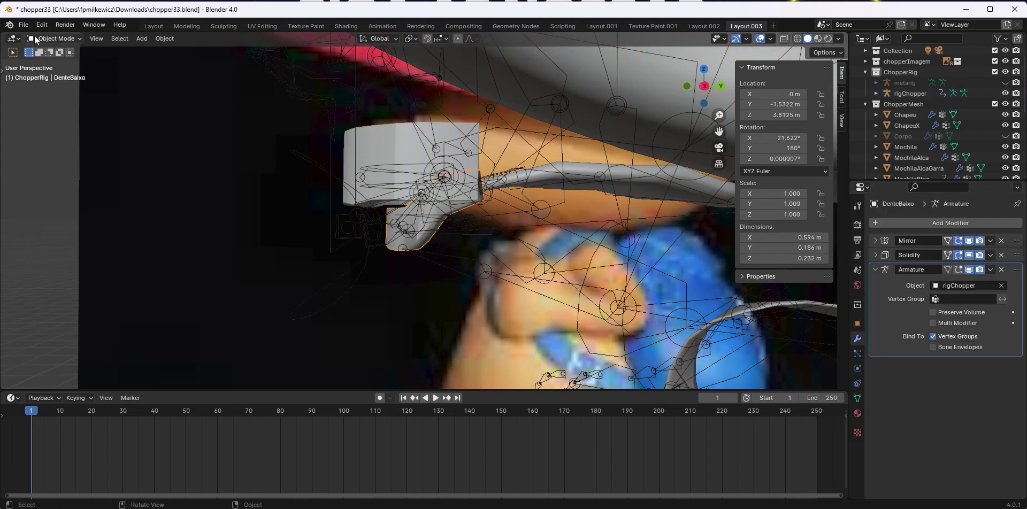
Weight paint DenteBaixo to the DEF-teeth.B bone with rigChopper selected, then return to Object Mode
{"action": "left_click", "coordinate": [441, 204]}
{"action": "left_click", "coordinate": [426, 229], "text": "shift"}
{"action": "left_click", "coordinate": [66, 38]}
{"action": "left_click", "coordinate": [59, 98]}
{"action": "scroll", "coordinate": [425, 231], "scroll_direction": "up", "scroll_amount": 2}
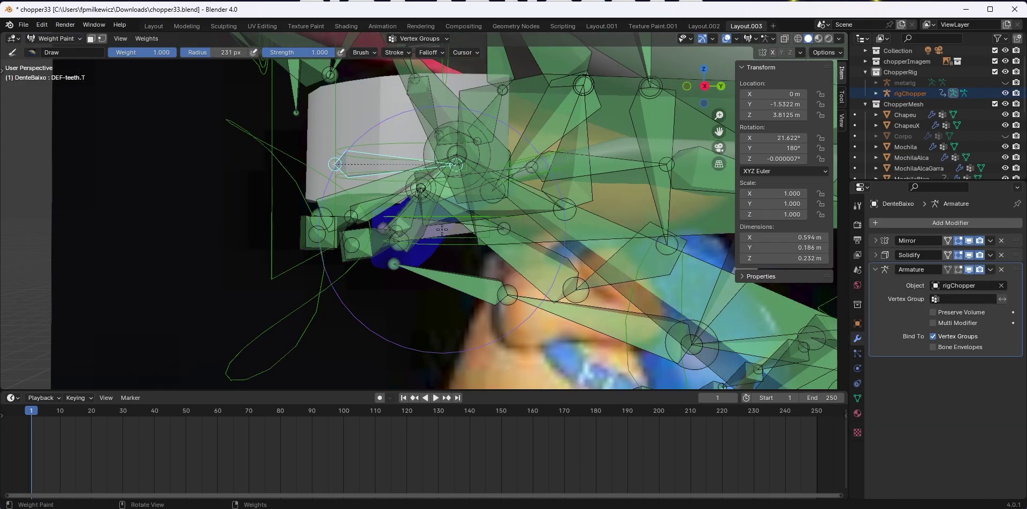
{"action": "left_click", "coordinate": [428, 231], "text": "ctrl"}
{"action": "mouse_move", "coordinate": [357, 231]}
{"action": "middle_mouse_down"}
{"action": "mouse_move", "coordinate": [454, 240]}
{"action": "mouse_move", "coordinate": [321, 235]}
{"action": "middle_mouse_up"}
{"action": "left_click", "coordinate": [68, 39]}
{"action": "left_click", "coordinate": [65, 51]}
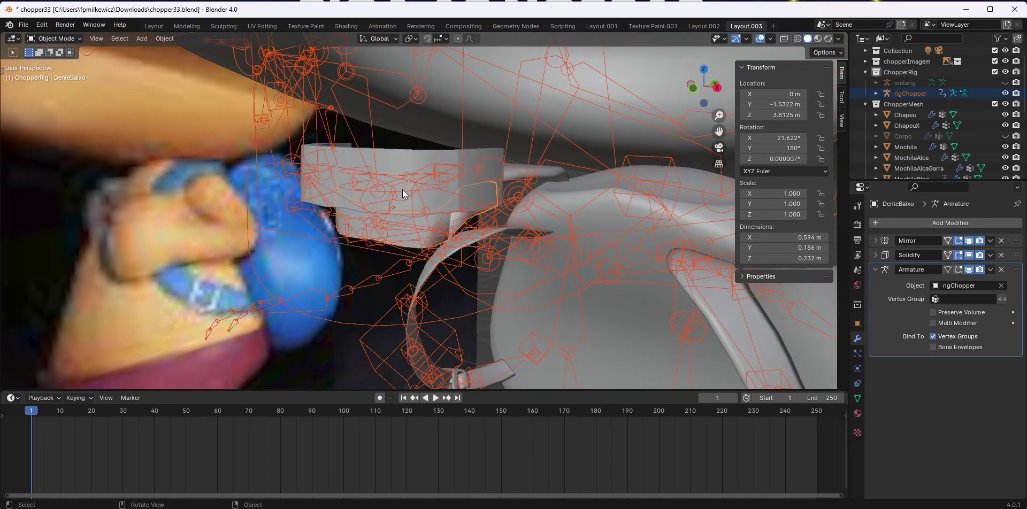
Switch rigChopper to Pose Mode and hide its DEF bone collection so only the face controls show
{"action": "middle_click_drag", "start_coordinate": [403, 189], "coordinate": [427, 188]}
{"action": "left_click", "coordinate": [437, 137]}
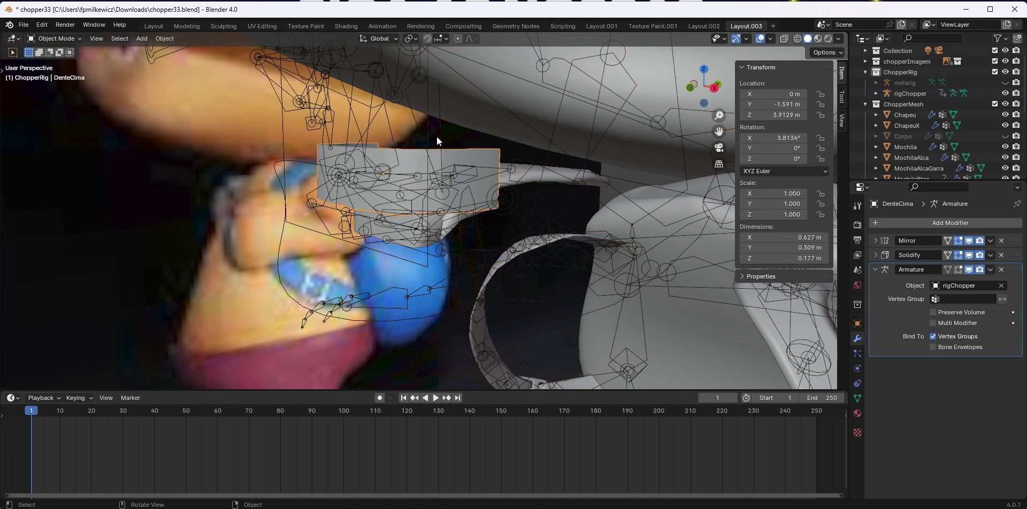
{"action": "left_click", "coordinate": [440, 136]}
{"action": "left_click", "coordinate": [441, 135]}
{"action": "key", "text": "ctrl+Tab"}
{"action": "middle_click_drag", "start_coordinate": [456, 191], "coordinate": [432, 197]}
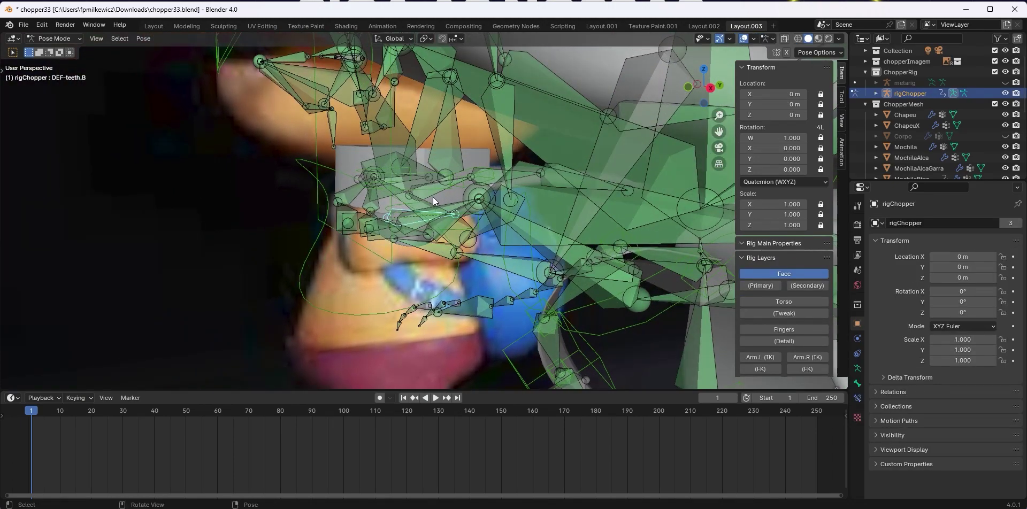
{"action": "left_click", "coordinate": [856, 374]}
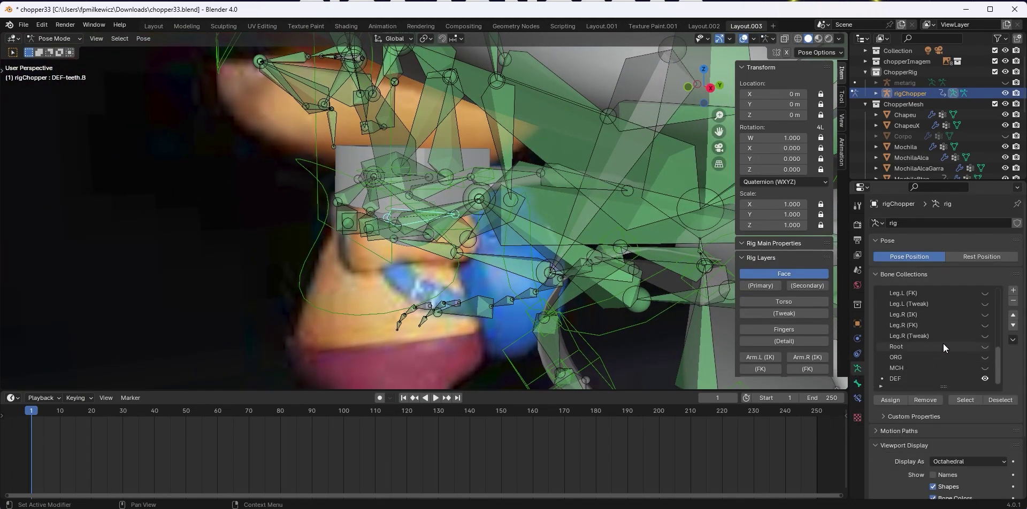
{"action": "left_click", "coordinate": [985, 379]}
{"action": "middle_click_drag", "start_coordinate": [431, 234], "coordinate": [425, 173]}
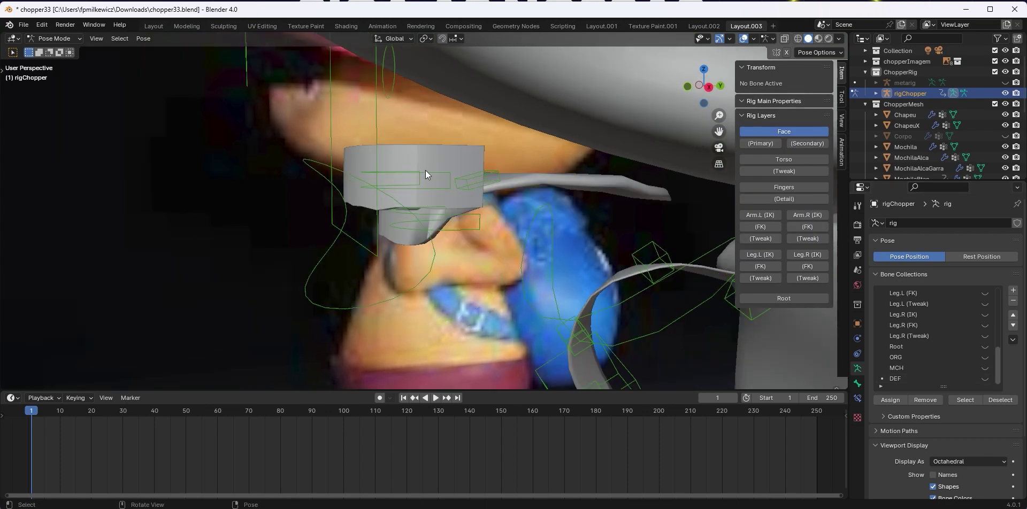
Try moving the teeth.T, teeth.B and tongue face controls in turn, cancelling the moves
{"action": "left_click", "coordinate": [442, 189]}
{"action": "key", "text": "g"}
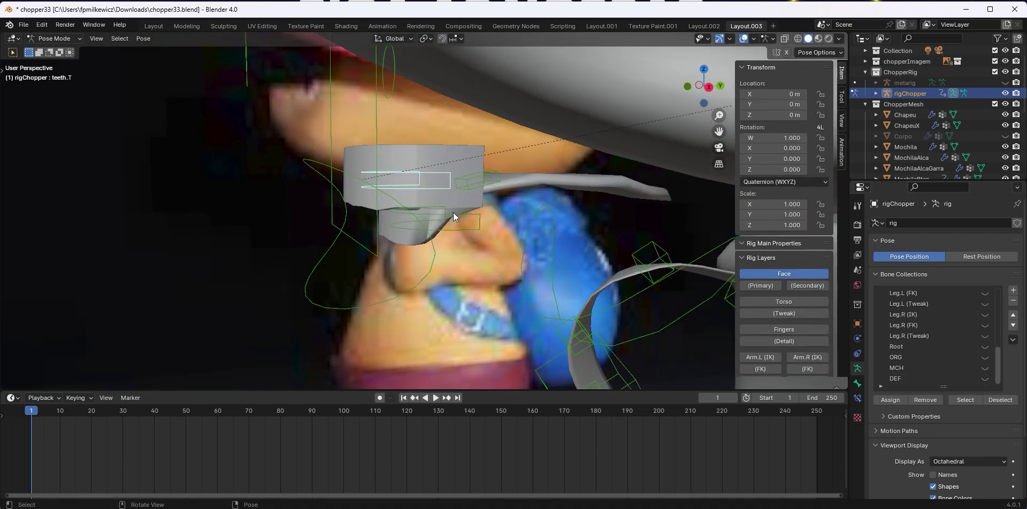
{"action": "left_click", "coordinate": [454, 213]}
{"action": "key", "text": "g"}
{"action": "right_click", "coordinate": [515, 238]}
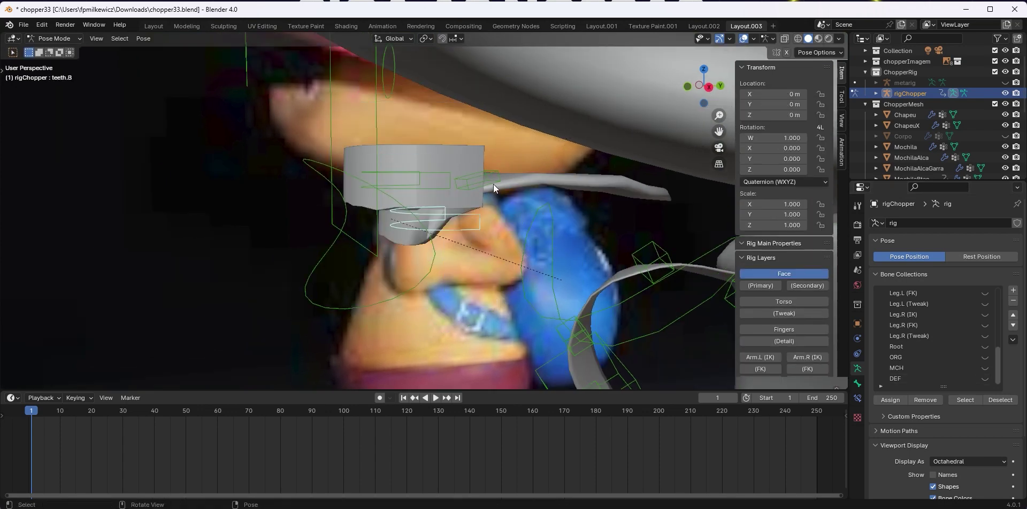
{"action": "left_click", "coordinate": [493, 184]}
{"action": "scroll", "coordinate": [495, 193], "scroll_direction": "down", "scroll_amount": 3}
{"action": "key", "text": "g"}
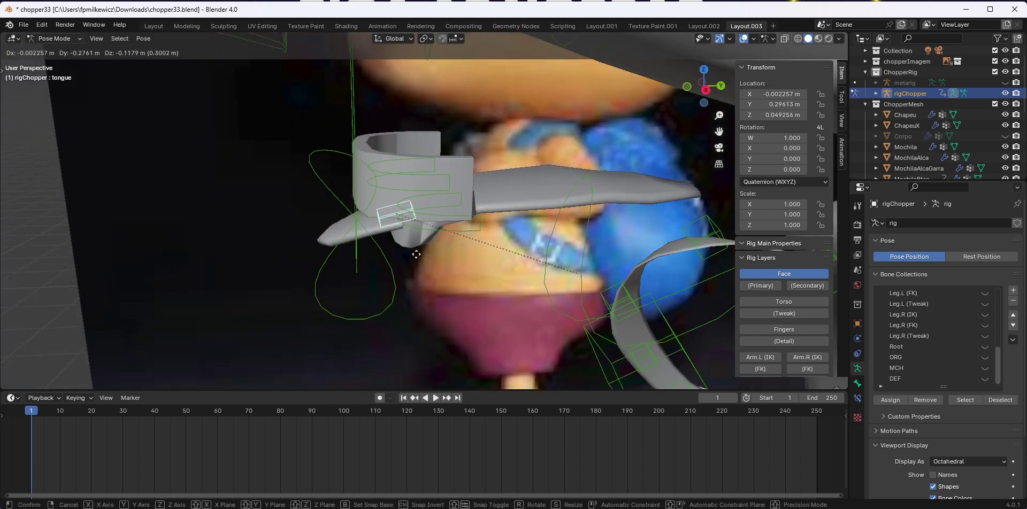
{"action": "key", "text": "Escape"}
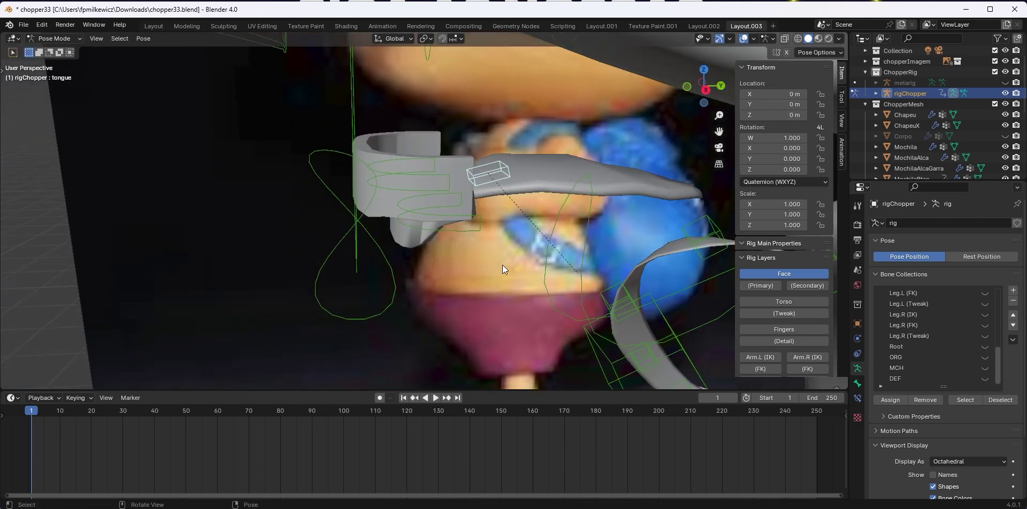
Unhide the Corpo body mesh and rotate the jaw_master control by about -21° to open the mouth
{"action": "scroll", "coordinate": [502, 265], "scroll_direction": "down", "scroll_amount": 6}
{"action": "middle_click_drag", "start_coordinate": [522, 258], "coordinate": [526, 225]}
{"action": "left_click", "coordinate": [1004, 138]}
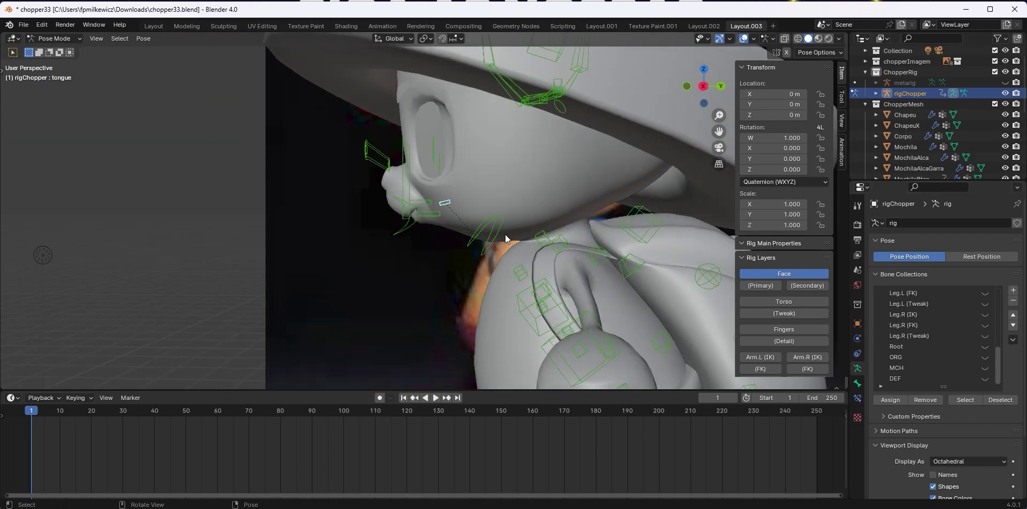
{"action": "left_click", "coordinate": [502, 232]}
{"action": "key", "text": "r"}
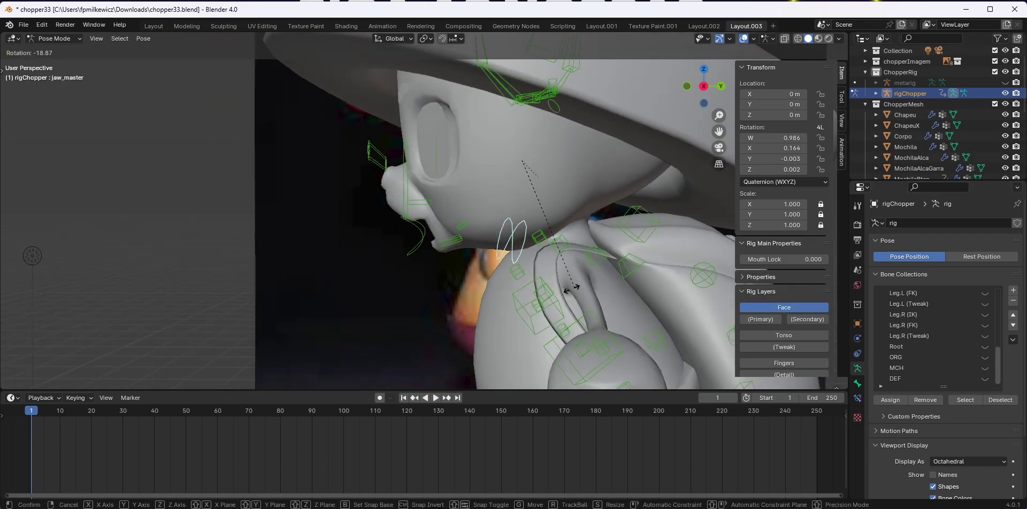
{"action": "left_click", "coordinate": [593, 315]}
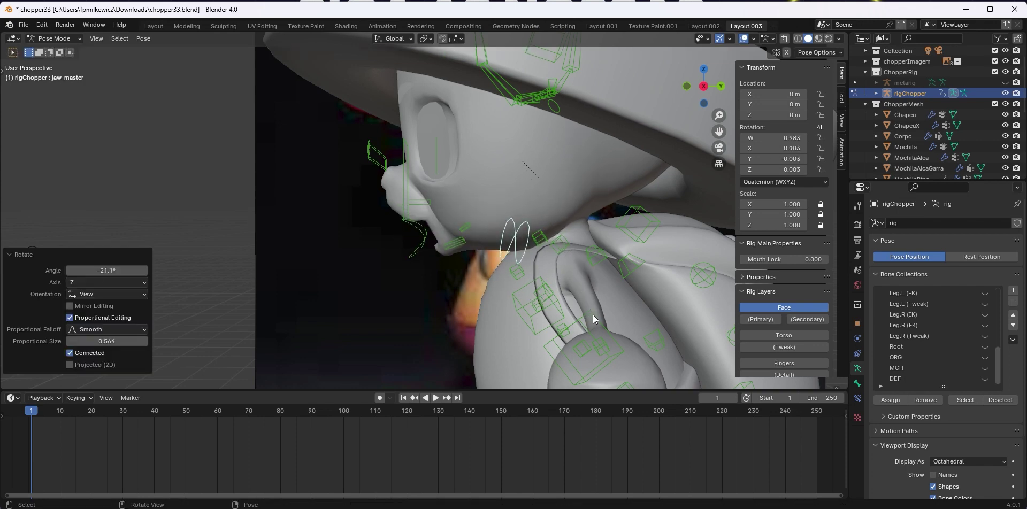
{"action": "middle_click_drag", "start_coordinate": [593, 314], "coordinate": [467, 278]}
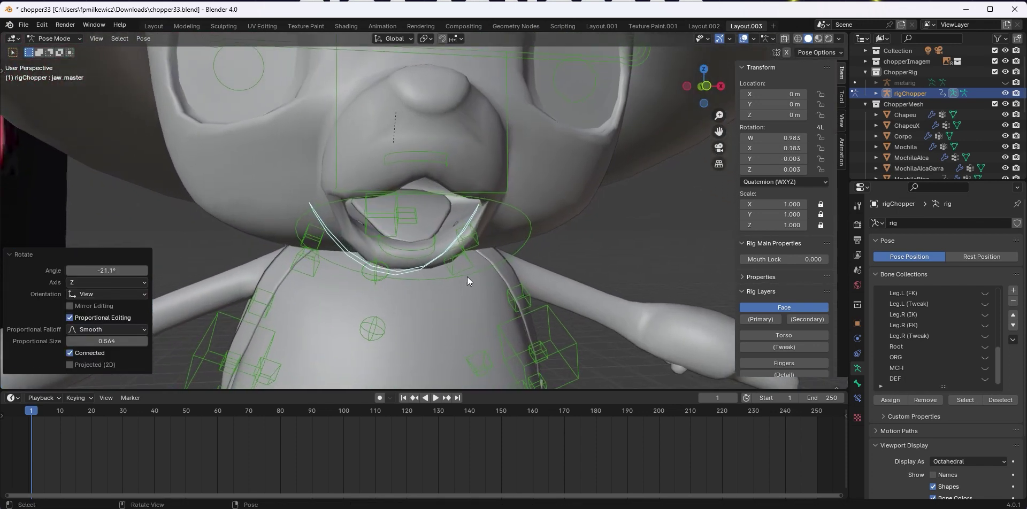
{"action": "scroll", "coordinate": [467, 278], "scroll_direction": "up", "scroll_amount": 2}
Move the control at the lower jaw downward along the Z axis to widen the mouth opening
{"action": "left_click", "coordinate": [445, 266]}
{"action": "middle_click_drag", "start_coordinate": [546, 338], "coordinate": [578, 315]}
{"action": "key", "text": "g"}
{"action": "key", "text": "z"}
{"action": "left_click", "coordinate": [515, 313]}
Try lowering the teeth.T control along the Z axis from the front, and undo that move
{"action": "key", "text": "KP_3"}
{"action": "key", "text": "KP_1"}
{"action": "left_click", "coordinate": [449, 144]}
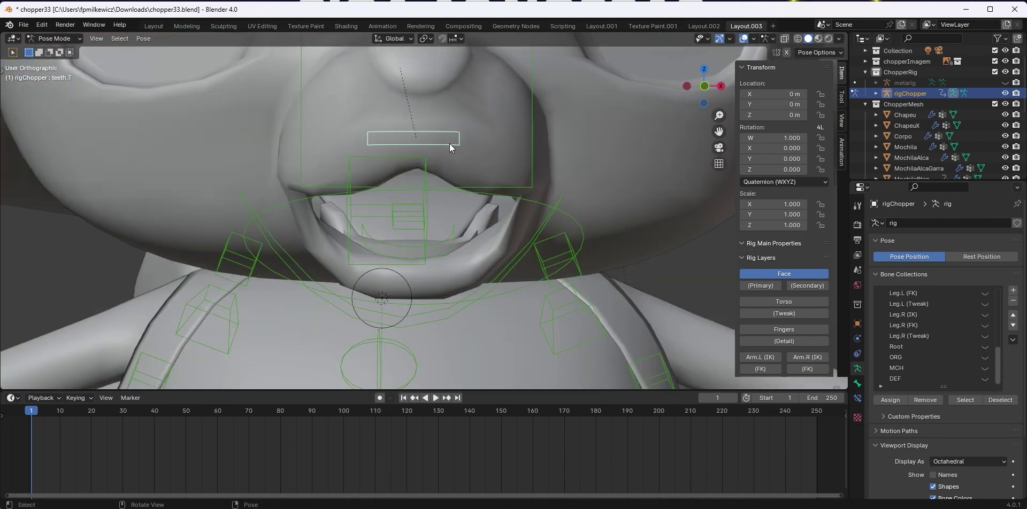
{"action": "key", "text": "g"}
{"action": "key", "text": "z"}
{"action": "left_click", "coordinate": [450, 173]}
{"action": "middle_click_drag", "start_coordinate": [449, 173], "coordinate": [486, 226]}
{"action": "key", "text": "ctrl+z"}
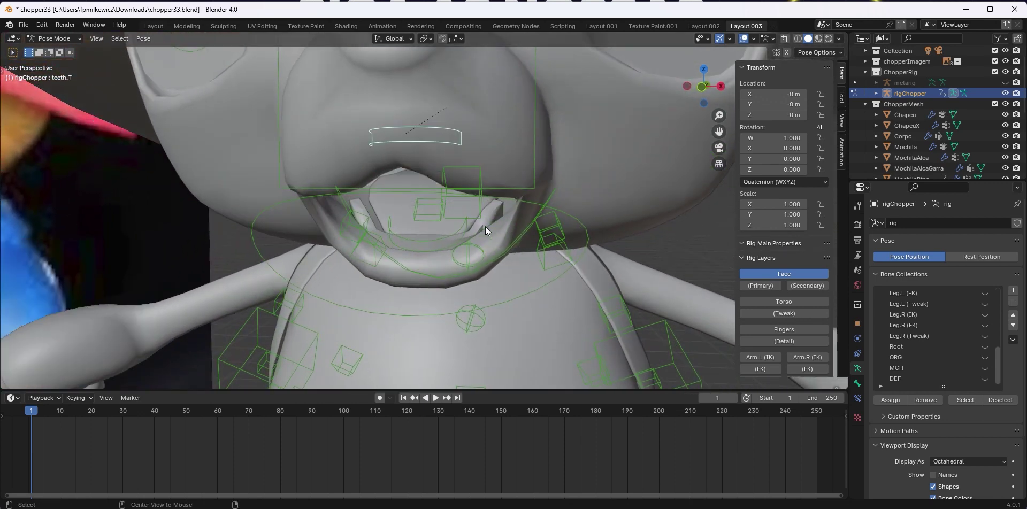
Select the teeth.B control and then the tongue control, try moving the tongue, and cancel the move
{"action": "left_click", "coordinate": [439, 235]}
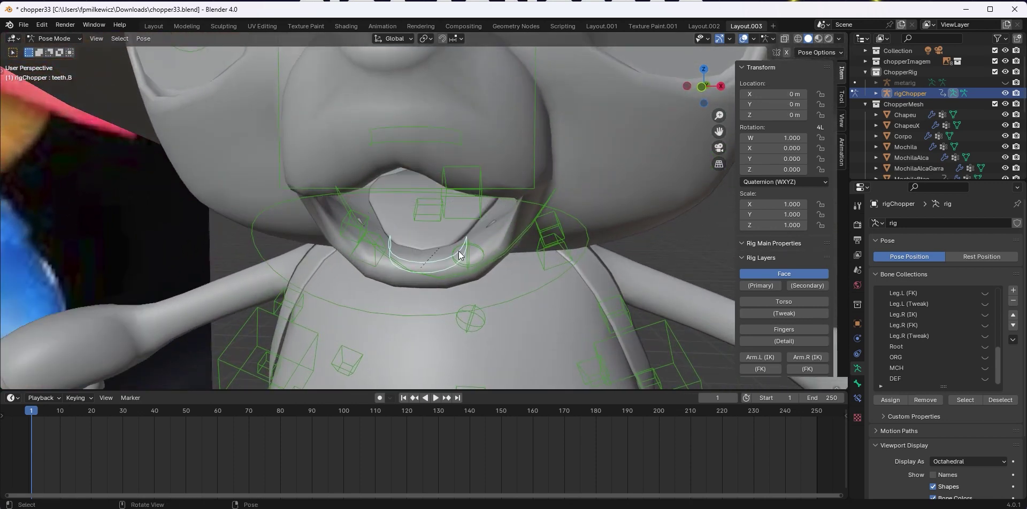
{"action": "middle_click_drag", "start_coordinate": [458, 251], "coordinate": [488, 235]}
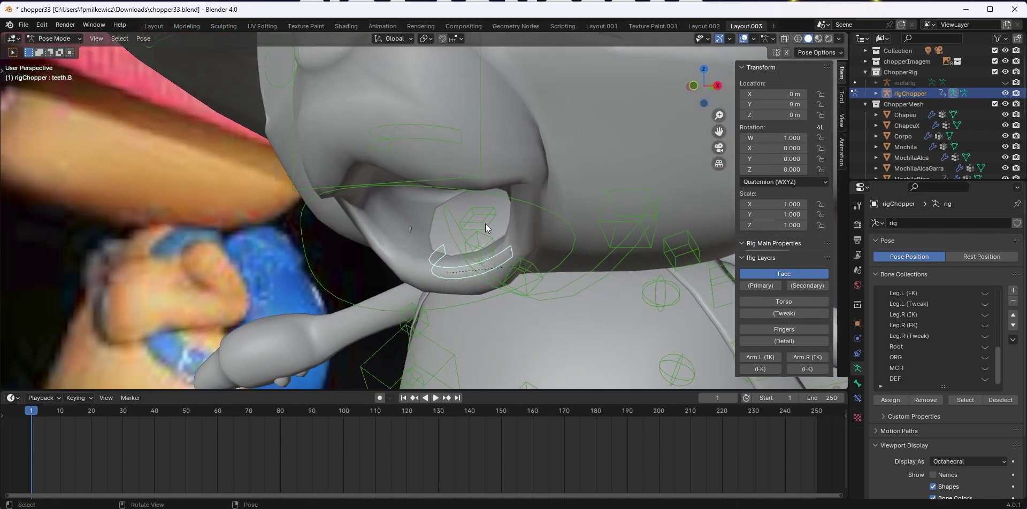
{"action": "left_click", "coordinate": [486, 224]}
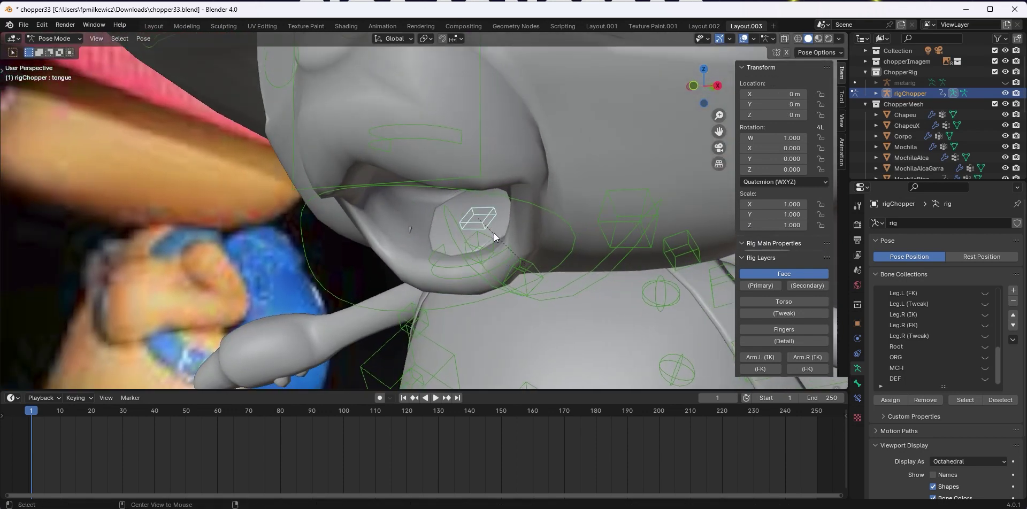
{"action": "key", "text": "g"}
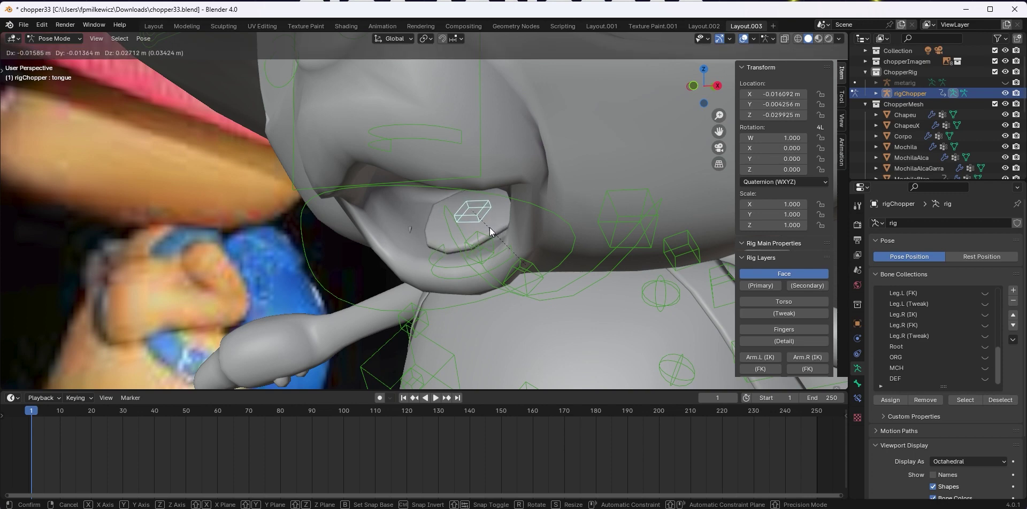
{"action": "right_click", "coordinate": [489, 226]}
Examine the open-mouthed model from several angles and compare it with the character reference images
{"action": "middle_click_drag", "start_coordinate": [411, 229], "coordinate": [395, 250]}
{"action": "scroll", "coordinate": [395, 249], "scroll_direction": "down", "scroll_amount": 8}
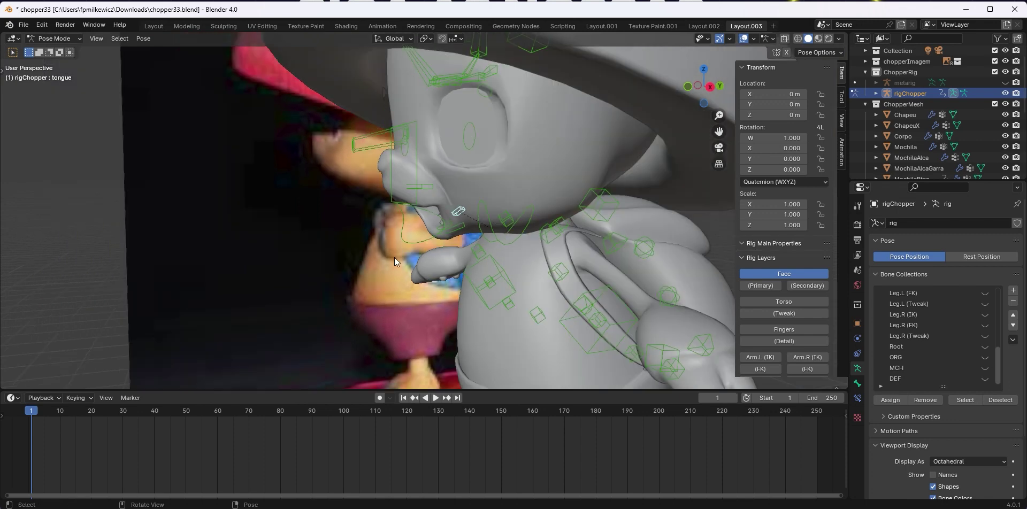
{"action": "middle_click_drag", "start_coordinate": [480, 282], "coordinate": [570, 280]}
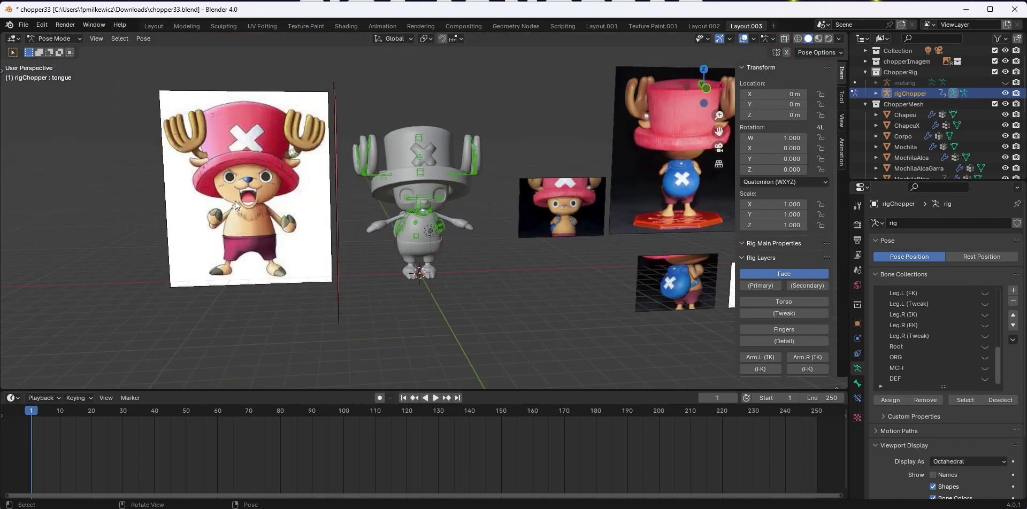
{"action": "middle_click_drag", "start_coordinate": [250, 194], "coordinate": [628, 252]}
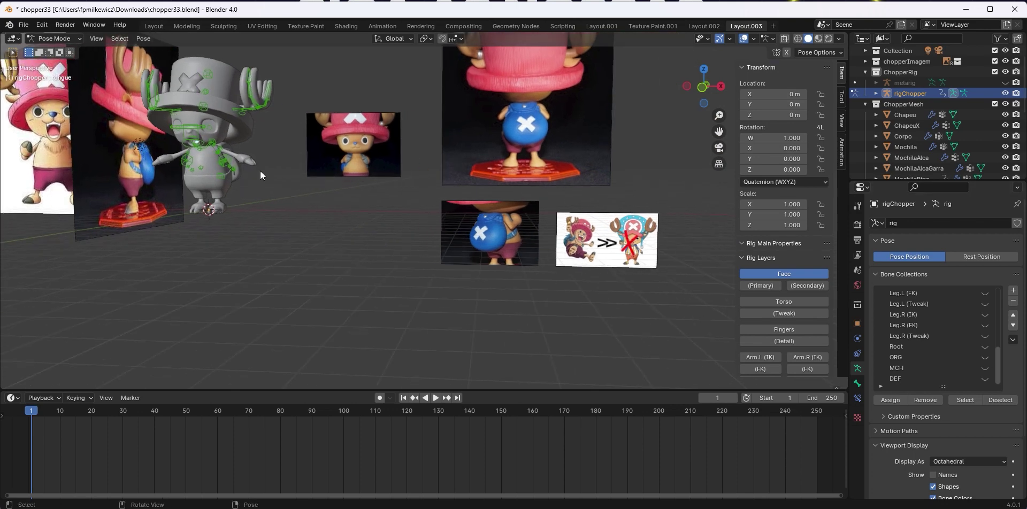
{"action": "middle_click_drag", "start_coordinate": [204, 142], "coordinate": [321, 191], "text": "shift"}
{"action": "scroll", "coordinate": [399, 214], "scroll_direction": "up", "scroll_amount": 6}
{"action": "middle_click_drag", "start_coordinate": [131, 196], "coordinate": [343, 200], "text": "shift"}
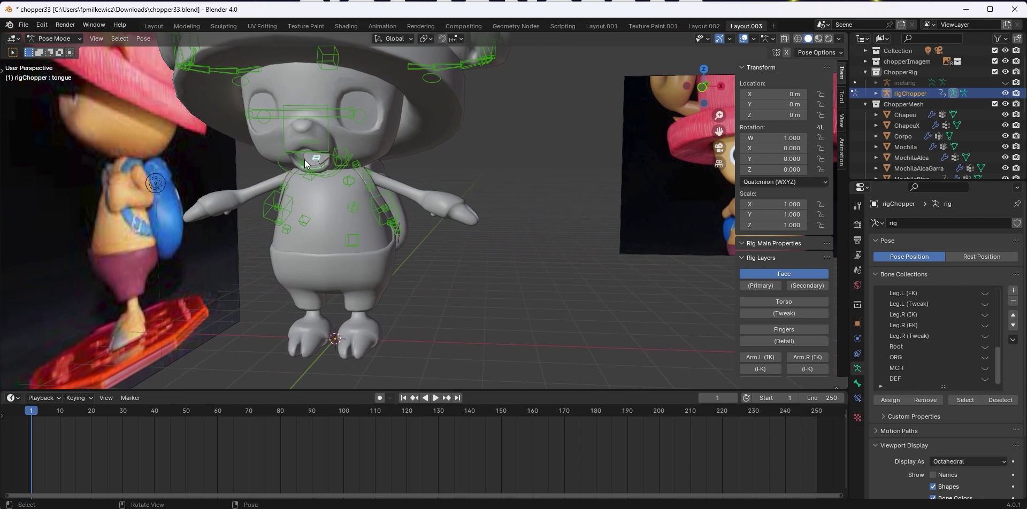
{"action": "middle_click_drag", "start_coordinate": [306, 163], "coordinate": [424, 182]}
{"action": "scroll", "coordinate": [423, 182], "scroll_direction": "up", "scroll_amount": 3}
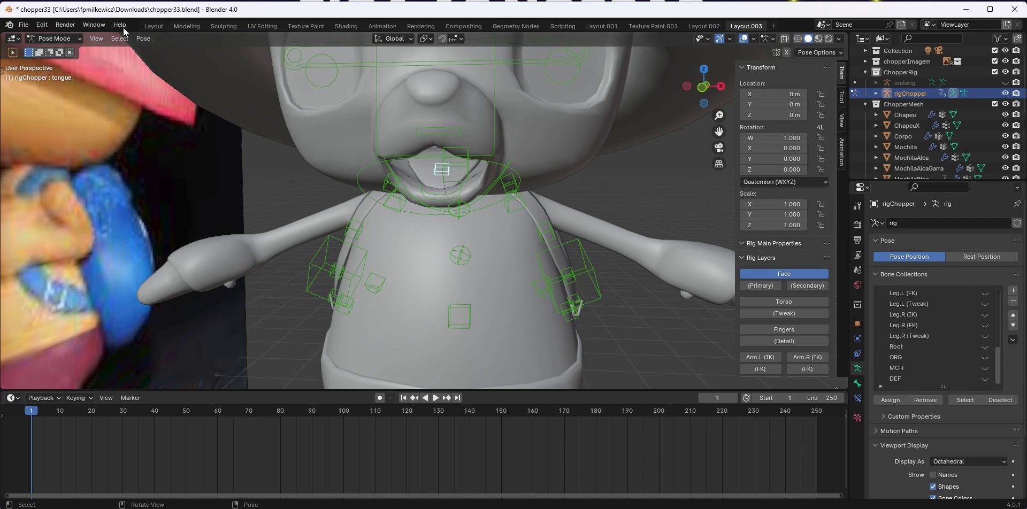
Return to Object Mode, select Lingua, Corpo, DenteCima and DenteBaixo together, and open them in the UV Editing workspace
{"action": "left_click", "coordinate": [53, 38]}
{"action": "left_click", "coordinate": [76, 48]}
{"action": "scroll", "coordinate": [446, 188], "scroll_direction": "up", "scroll_amount": 2}
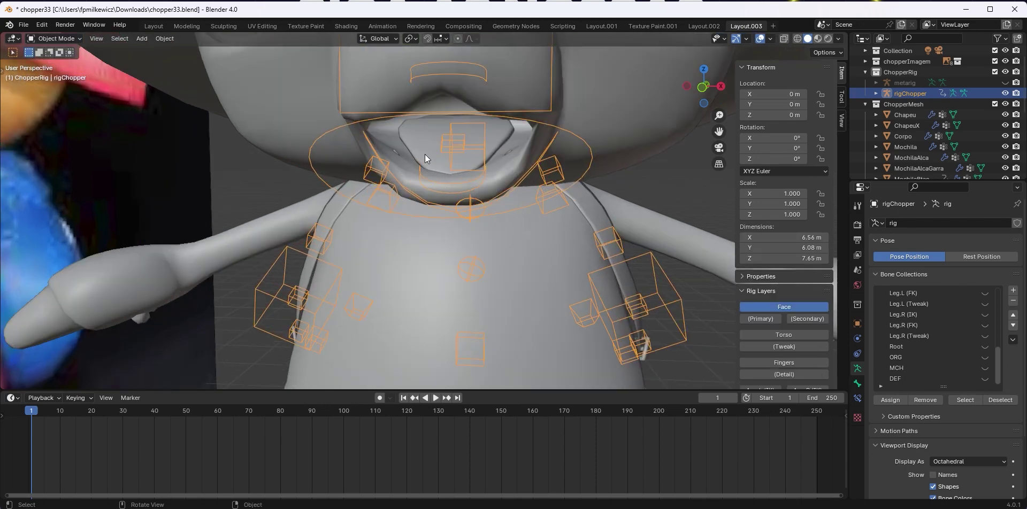
{"action": "left_click", "coordinate": [419, 152]}
{"action": "left_click", "coordinate": [395, 152]}
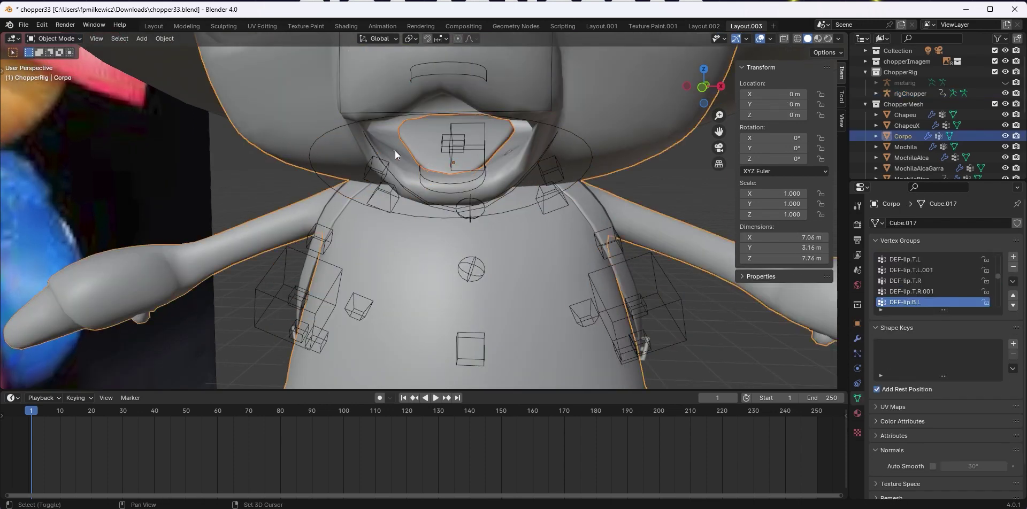
{"action": "scroll", "coordinate": [408, 137], "scroll_direction": "up", "scroll_amount": 3}
{"action": "scroll", "coordinate": [920, 145], "scroll_direction": "down", "scroll_amount": 1}
{"action": "scroll", "coordinate": [920, 145], "scroll_direction": "down", "scroll_amount": 5}
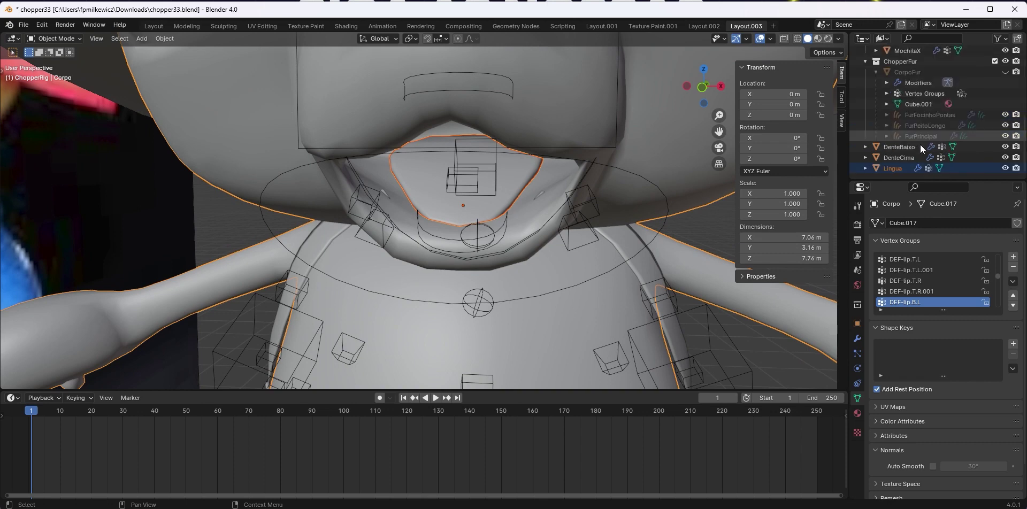
{"action": "left_click", "coordinate": [910, 158], "text": "ctrl"}
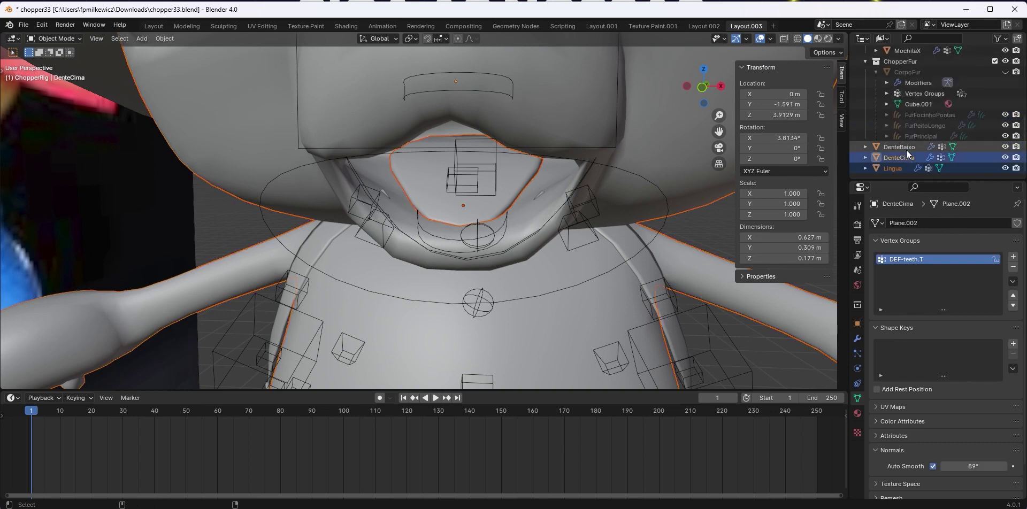
{"action": "left_click", "coordinate": [906, 150], "text": "ctrl"}
{"action": "left_click", "coordinate": [254, 27]}
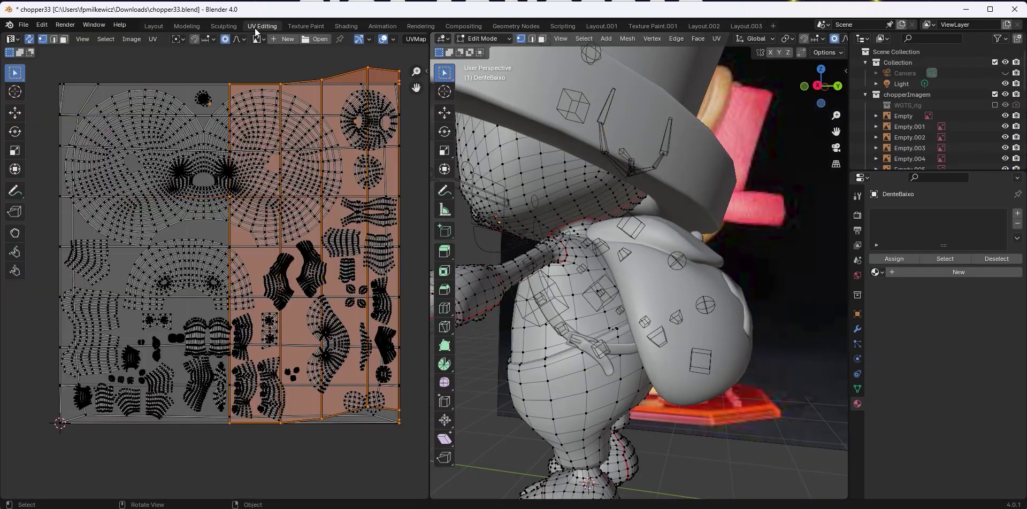
Enable the Edit Mode and On Cage display of Corpo's Armature modifier so the posed mouth is editable
{"action": "scroll", "coordinate": [351, 206], "scroll_direction": "down", "scroll_amount": 4}
{"action": "middle_click_drag", "start_coordinate": [535, 236], "coordinate": [631, 225]}
{"action": "scroll", "coordinate": [632, 257], "scroll_direction": "up", "scroll_amount": 5}
{"action": "middle_click_drag", "start_coordinate": [629, 302], "coordinate": [644, 287]}
{"action": "scroll", "coordinate": [958, 134], "scroll_direction": "down", "scroll_amount": 5}
{"action": "scroll", "coordinate": [978, 126], "scroll_direction": "down", "scroll_amount": 5}
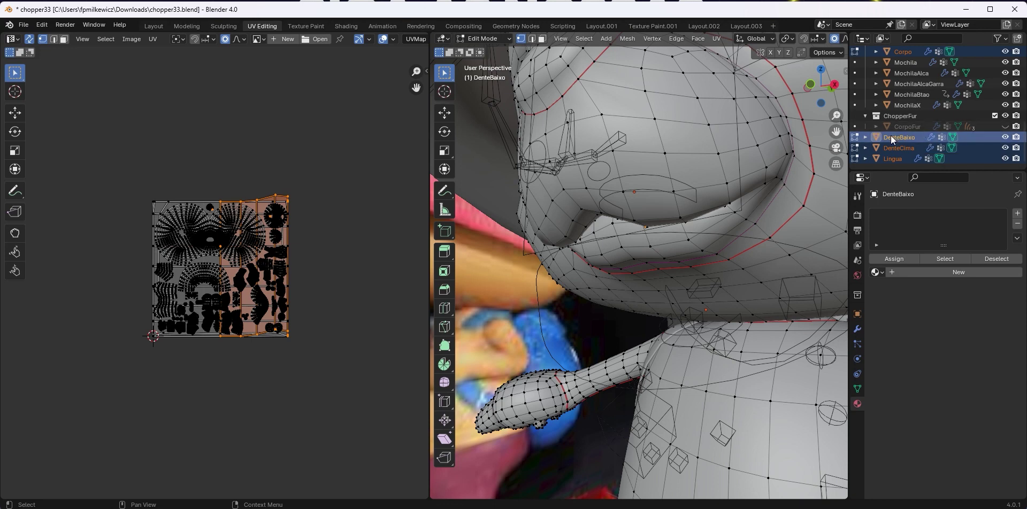
{"action": "scroll", "coordinate": [891, 136], "scroll_direction": "up", "scroll_amount": 1}
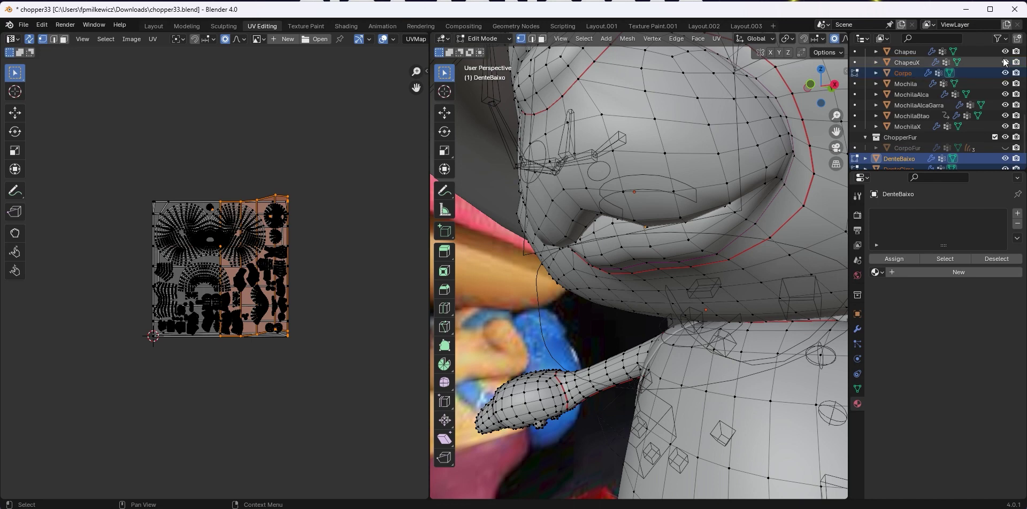
{"action": "left_click", "coordinate": [910, 74]}
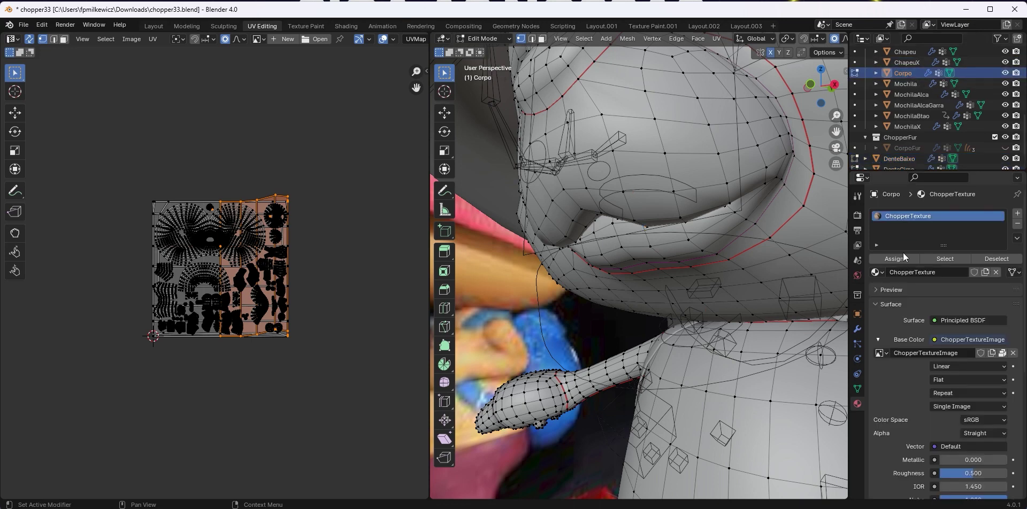
{"action": "left_click", "coordinate": [858, 329]}
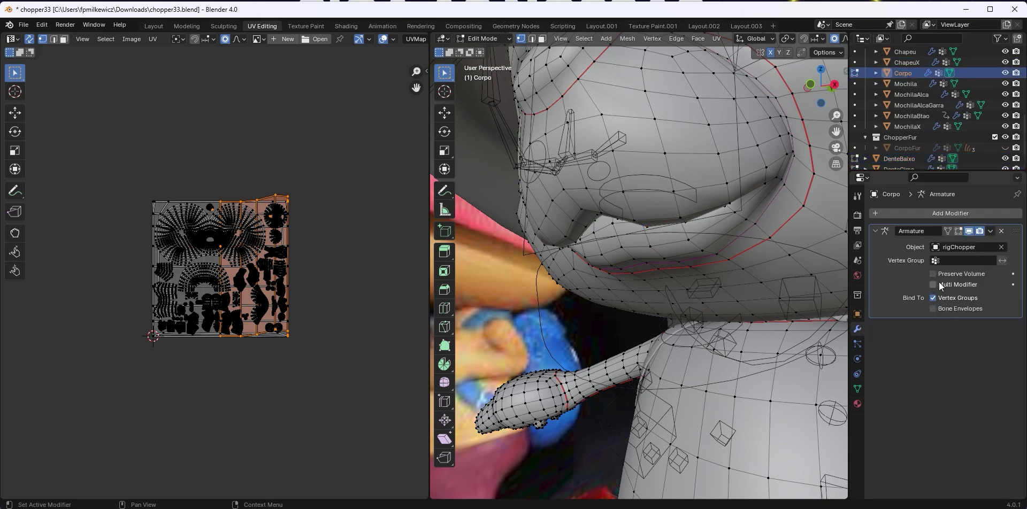
{"action": "left_click", "coordinate": [958, 232]}
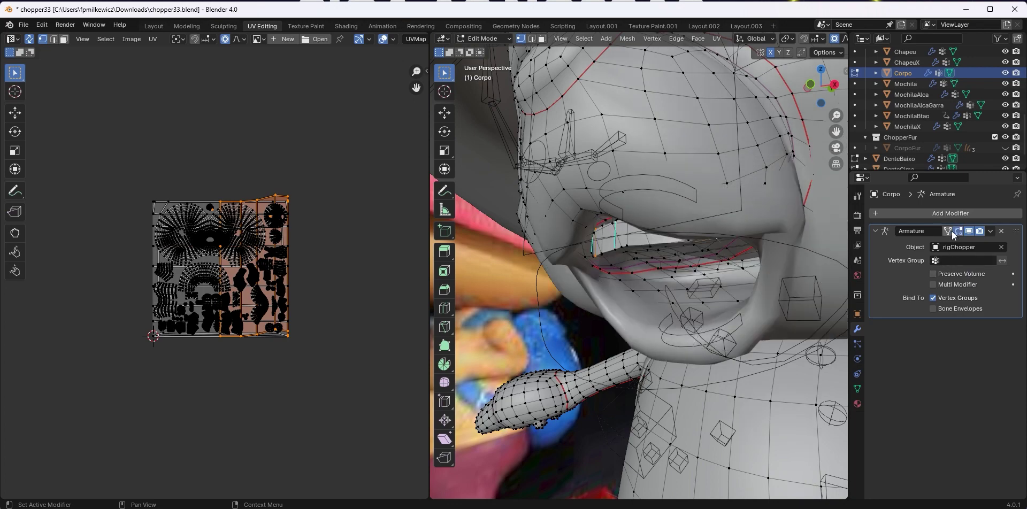
{"action": "left_click", "coordinate": [951, 231]}
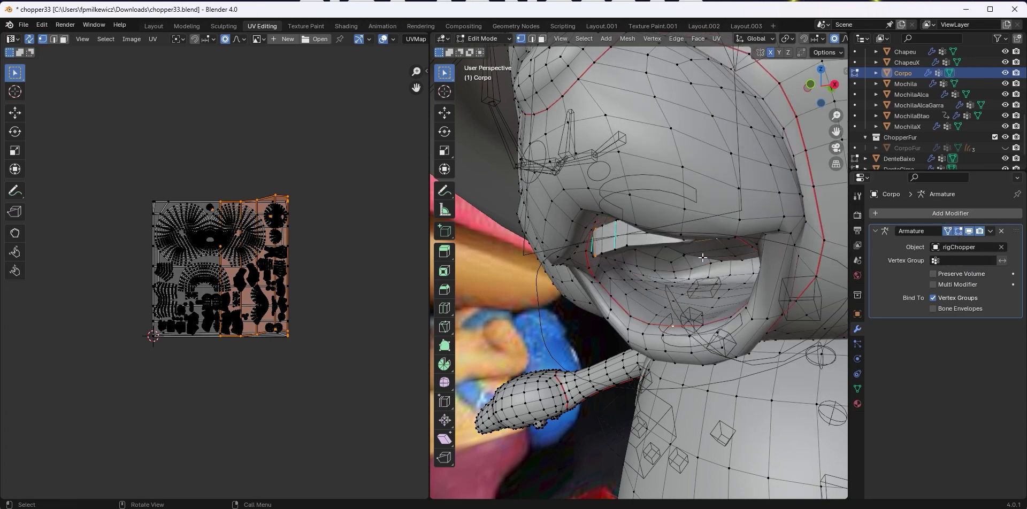
Select DenteBaixo's linked geometry inside the open mouth and unwrap it with the Angle Based method and 0.010 margin
{"action": "middle_click_drag", "start_coordinate": [702, 328], "coordinate": [657, 260]}
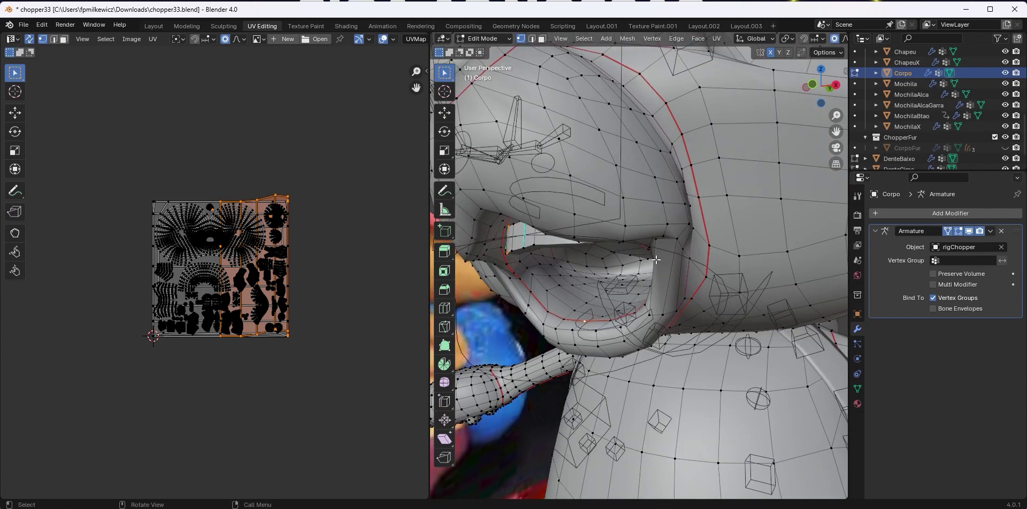
{"action": "left_click", "coordinate": [534, 244]}
{"action": "key", "text": "l"}
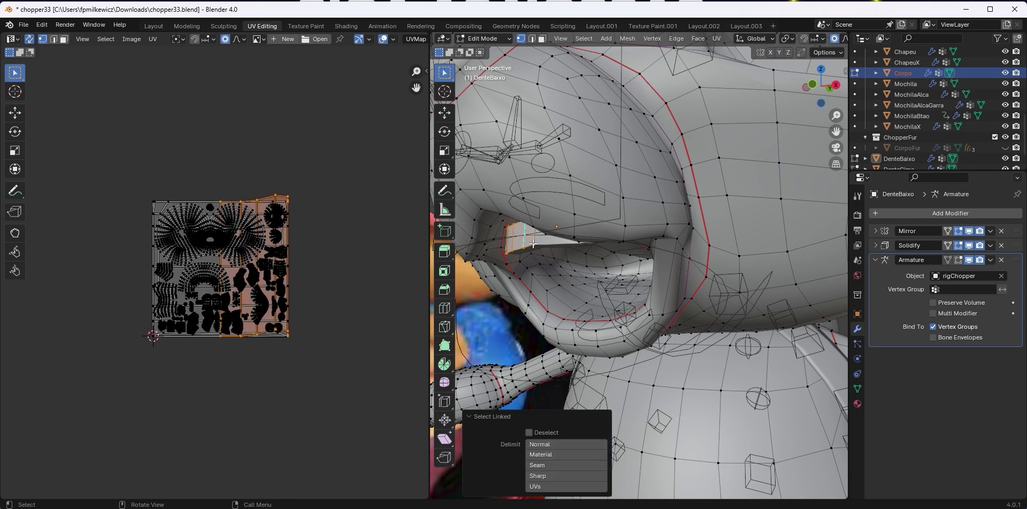
{"action": "key", "text": "u"}
{"action": "left_click", "coordinate": [567, 291]}
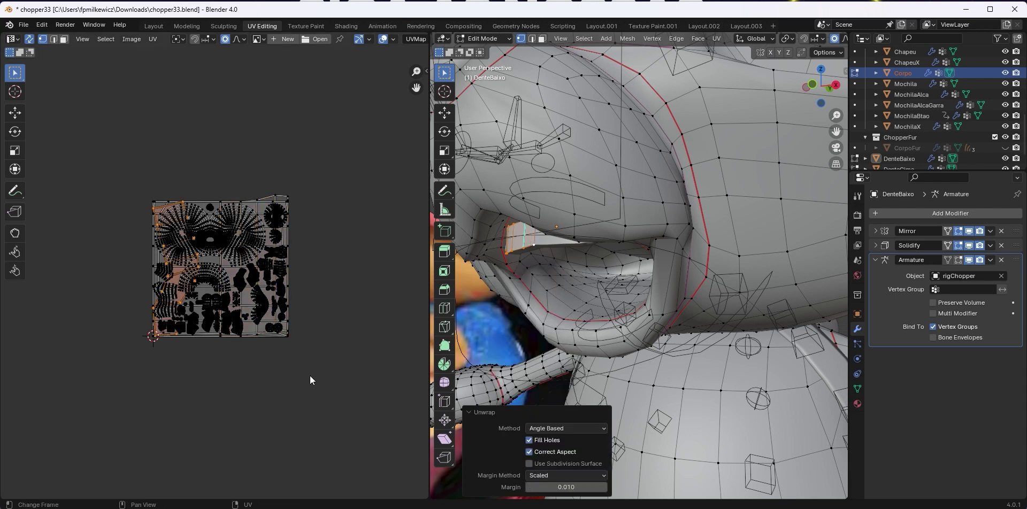
Select Corpo's linked geometry around the mouth and hide it so the teeth and tongue are exposed for editing
{"action": "middle_click_drag", "start_coordinate": [603, 321], "coordinate": [622, 323]}
{"action": "scroll", "coordinate": [939, 124], "scroll_direction": "down", "scroll_amount": 2}
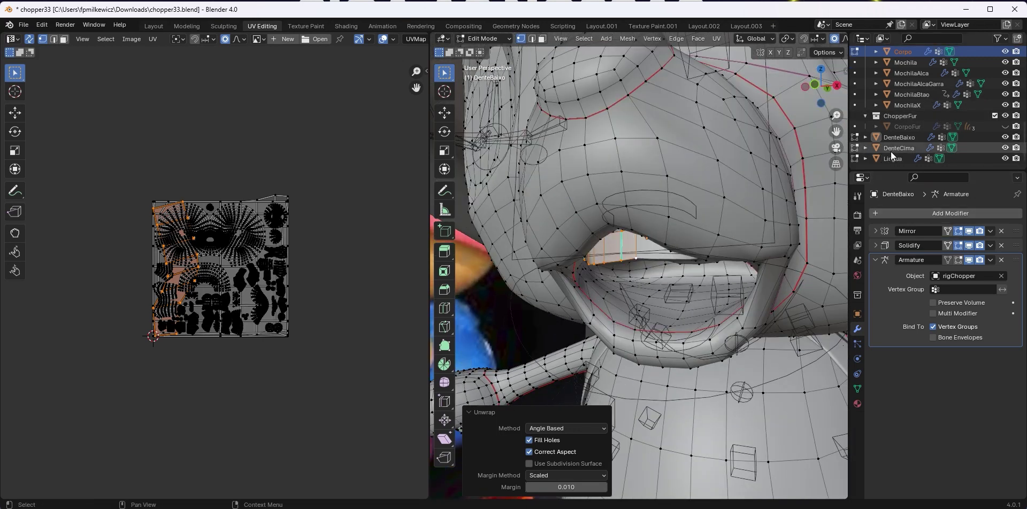
{"action": "left_click", "coordinate": [899, 137]}
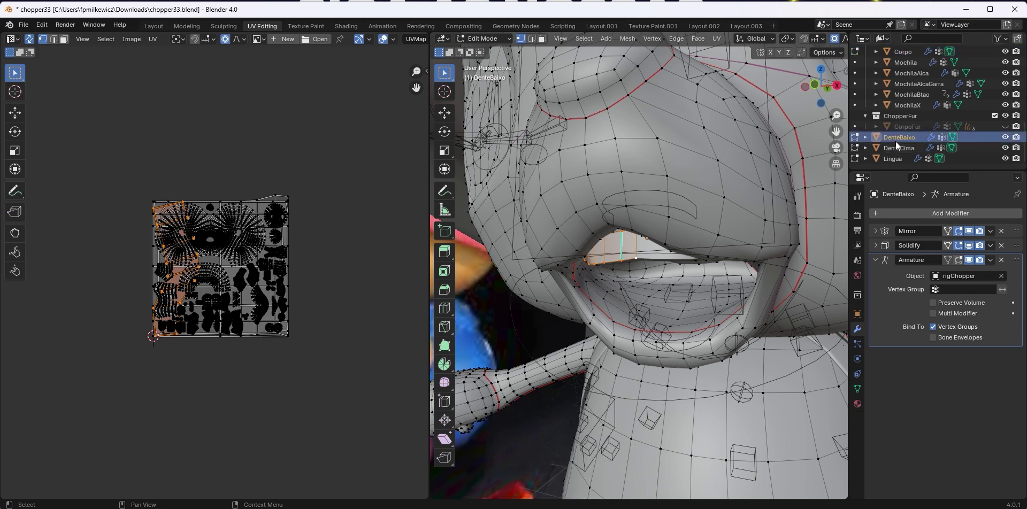
{"action": "key", "text": "a"}
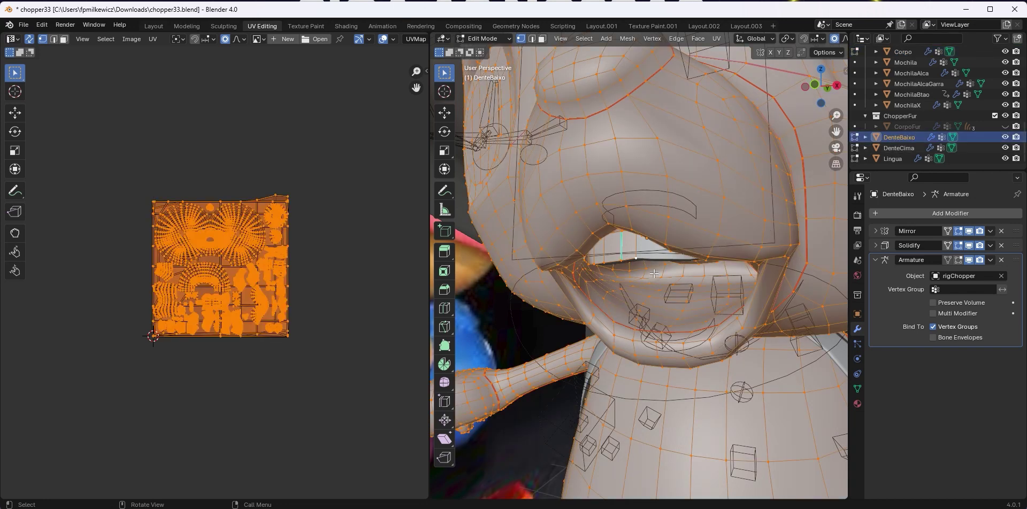
{"action": "left_click", "coordinate": [634, 255]}
{"action": "key", "text": "l"}
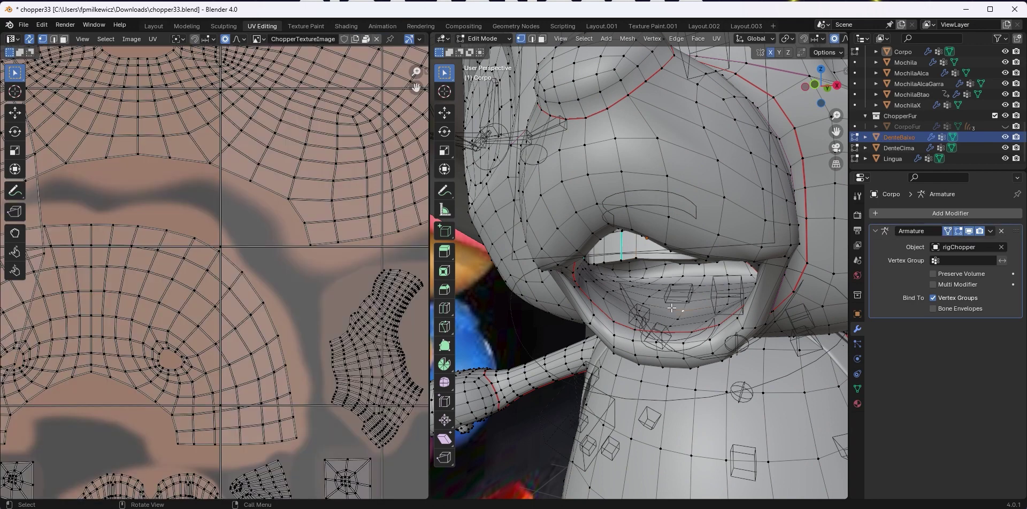
{"action": "key", "text": "h"}
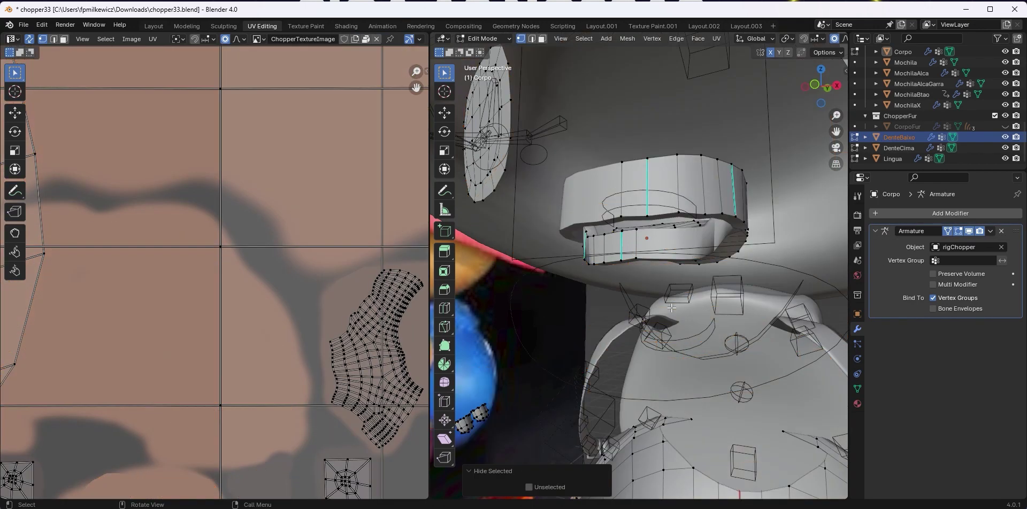
Unwrap DenteBaixo's linked geometry and separately DenteCima's, using the Angle Based method and 0.010 margin
{"action": "key", "text": "l"}
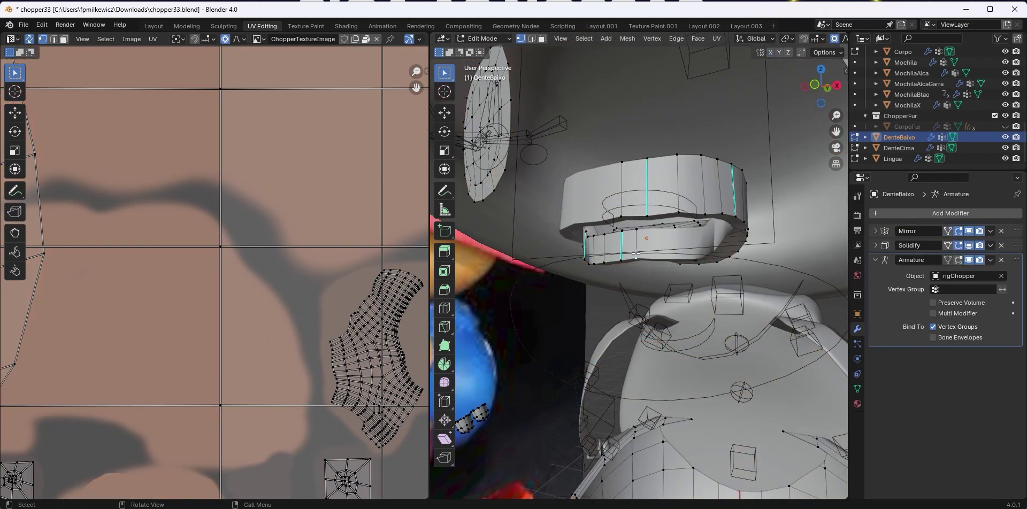
{"action": "key", "text": "u"}
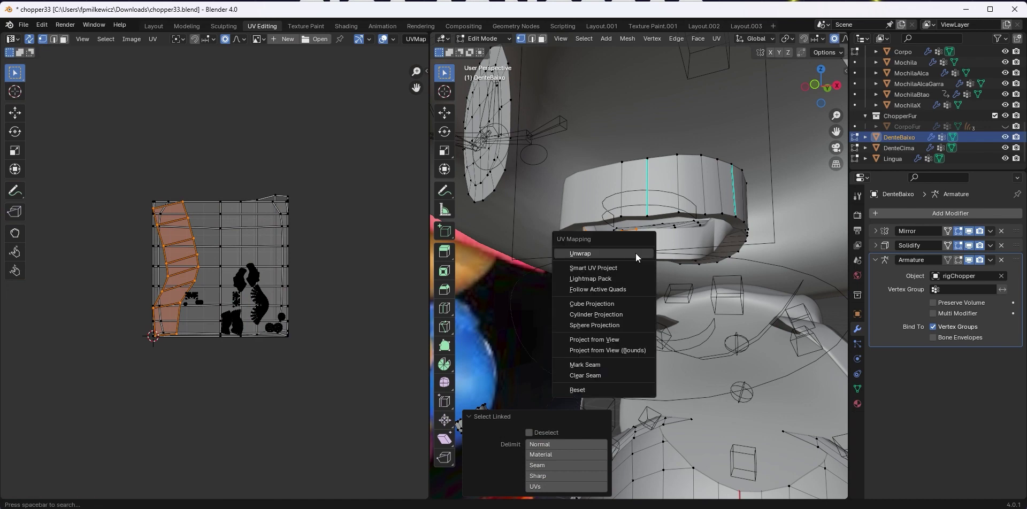
{"action": "left_click", "coordinate": [635, 253]}
{"action": "left_click", "coordinate": [651, 213]}
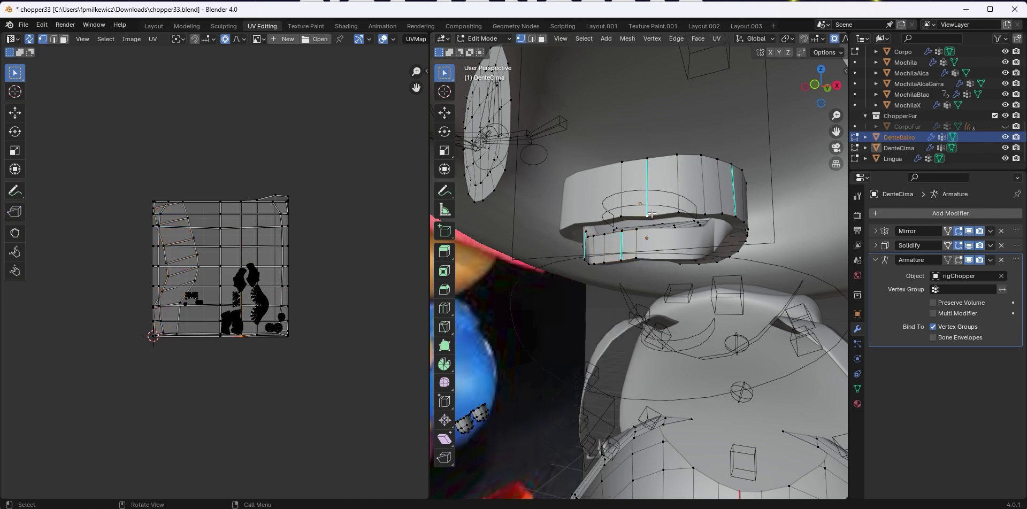
{"action": "key", "text": "l"}
{"action": "key", "text": "u"}
{"action": "left_click", "coordinate": [652, 213]}
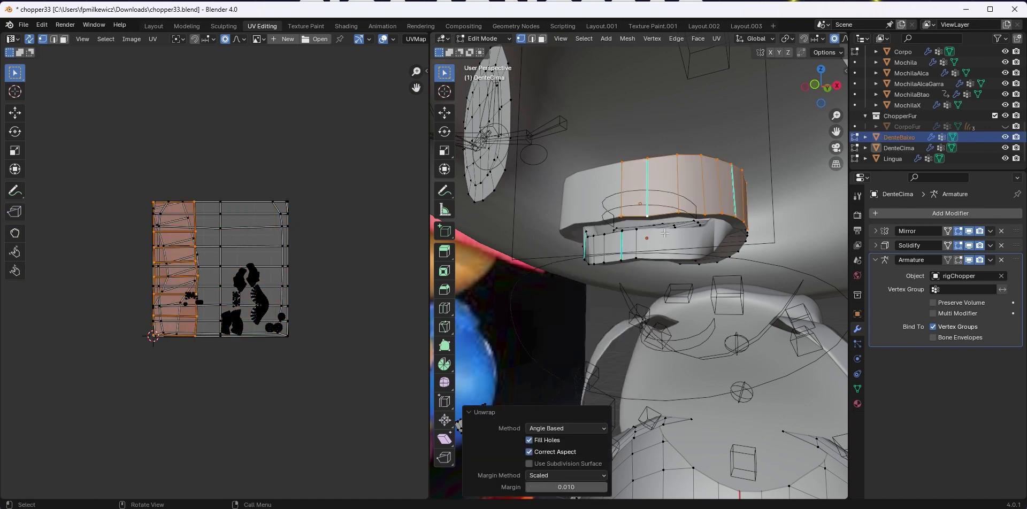
Try to unwrap Lingua's linked geometry without seams and move its UV island outside the UV tile
{"action": "left_click", "coordinate": [682, 224]}
{"action": "key", "text": "l"}
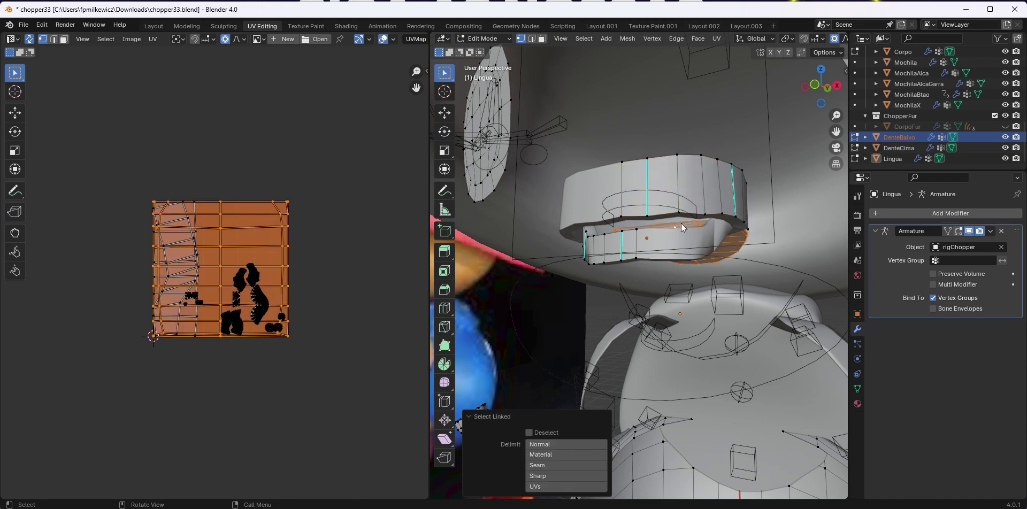
{"action": "key", "text": "u"}
{"action": "left_click", "coordinate": [681, 223]}
{"action": "middle_click_drag", "start_coordinate": [682, 223], "coordinate": [645, 328]}
{"action": "scroll", "coordinate": [646, 328], "scroll_direction": "down", "scroll_amount": 6}
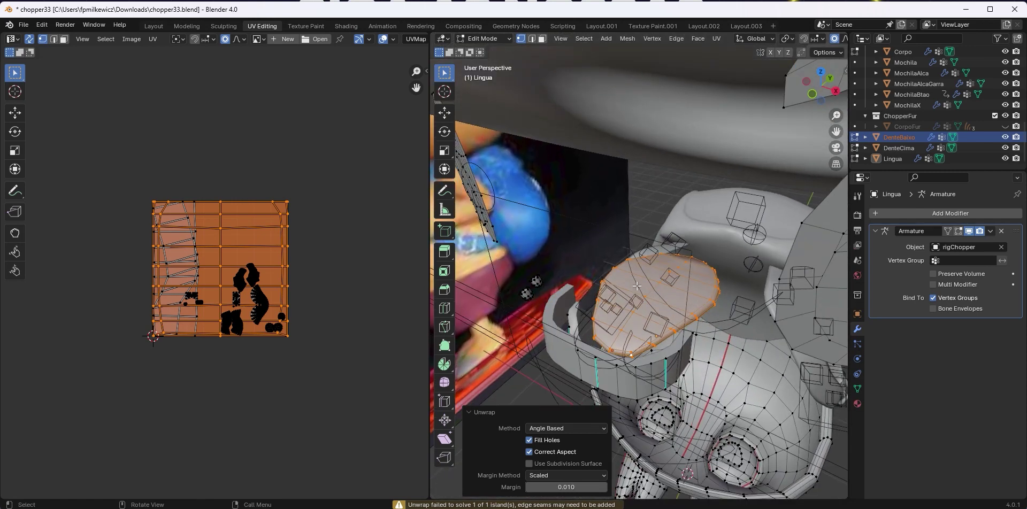
{"action": "key", "text": "g"}
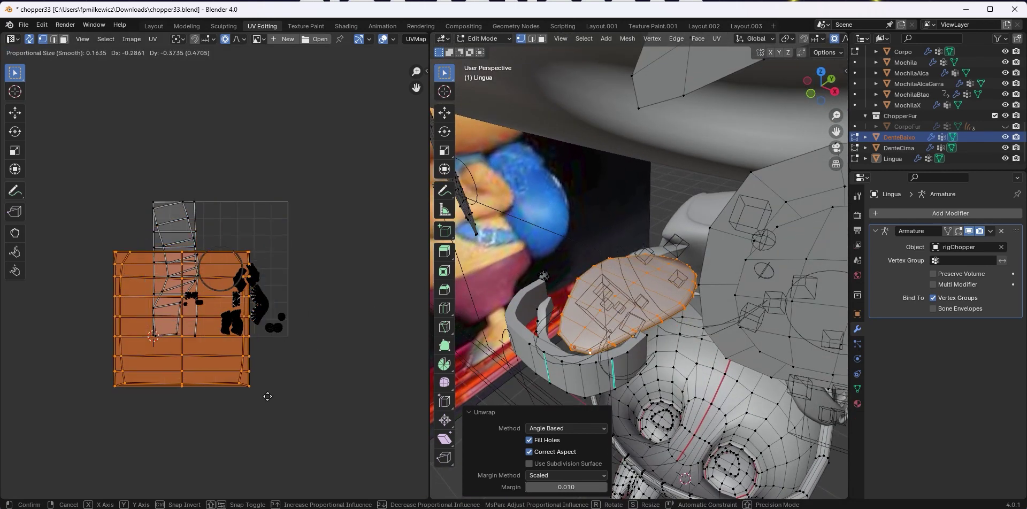
{"action": "left_click", "coordinate": [149, 316]}
{"action": "middle_click_drag", "start_coordinate": [148, 316], "coordinate": [202, 307]}
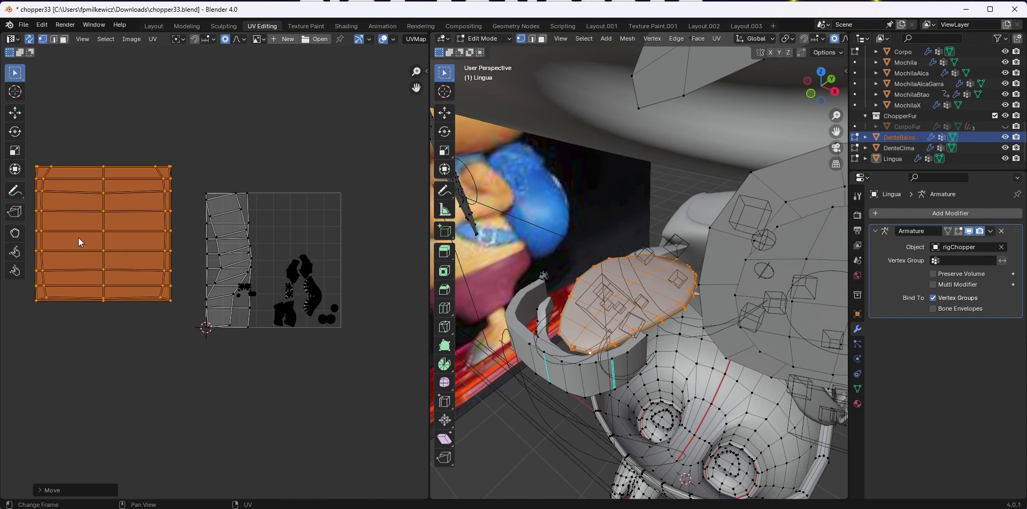
Select the edge loop around the tongue's rim in edge mode and mark it as a seam
{"action": "middle_click_drag", "start_coordinate": [664, 396], "coordinate": [755, 123]}
{"action": "scroll", "coordinate": [677, 365], "scroll_direction": "up", "scroll_amount": 4}
{"action": "scroll", "coordinate": [677, 365], "scroll_direction": "down", "scroll_amount": 1}
{"action": "key", "text": "2"}
{"action": "left_click", "coordinate": [686, 224], "text": "alt"}
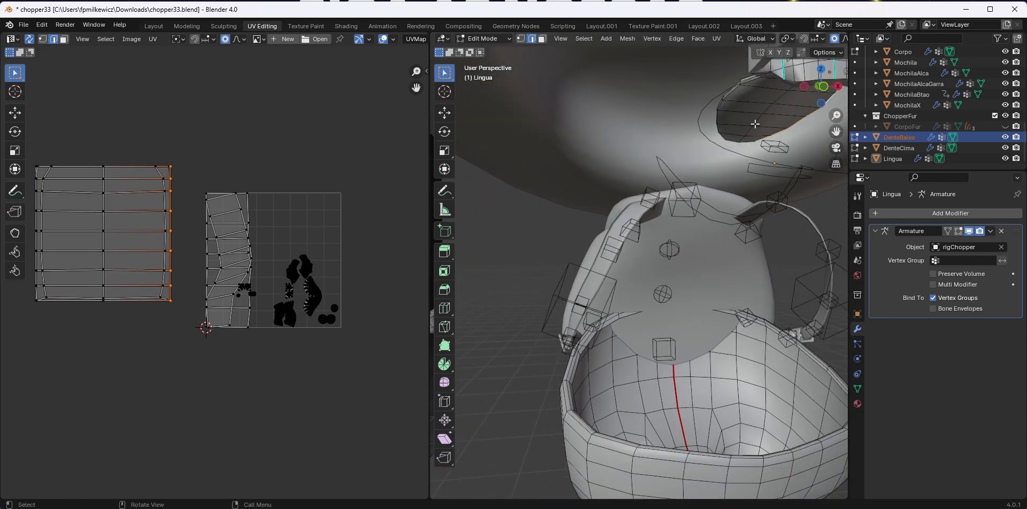
{"action": "left_click", "coordinate": [751, 82], "text": "alt+shift"}
{"action": "middle_click_drag", "start_coordinate": [751, 82], "coordinate": [693, 90]}
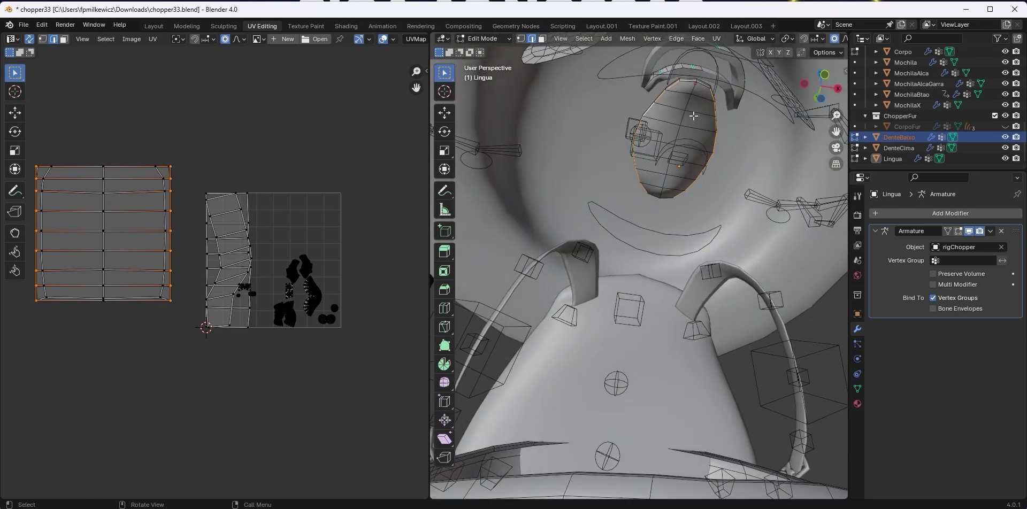
{"action": "left_click", "coordinate": [688, 83], "text": "alt+shift"}
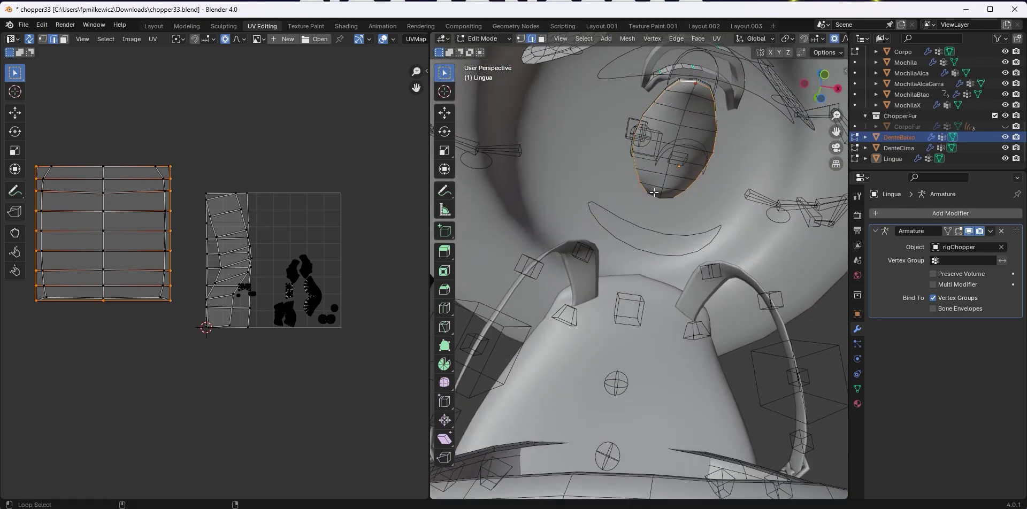
{"action": "right_click", "coordinate": [672, 180]}
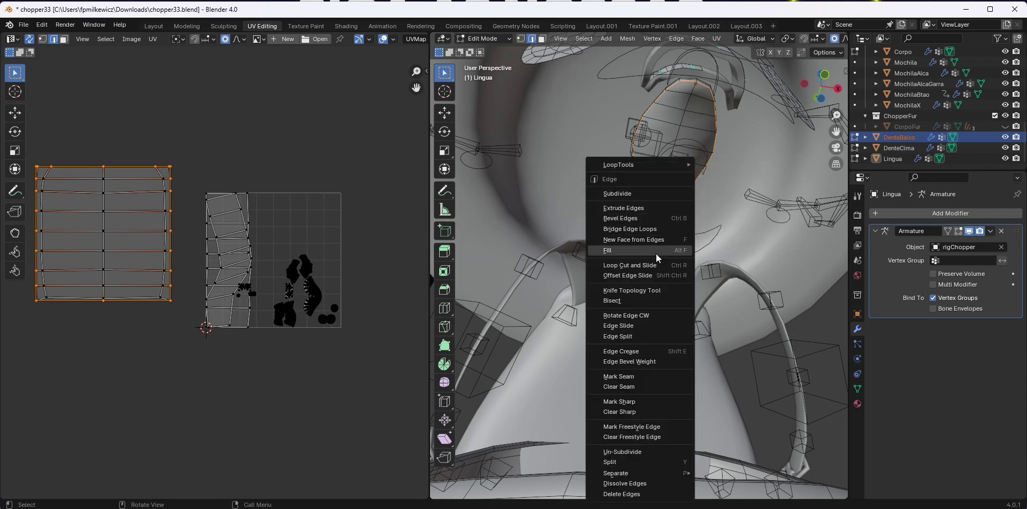
{"action": "left_click", "coordinate": [619, 376]}
Unwrap the whole tongue with the Angle Based method and 0.010 margin, and move its UV islands outside the tile
{"action": "key", "text": "l"}
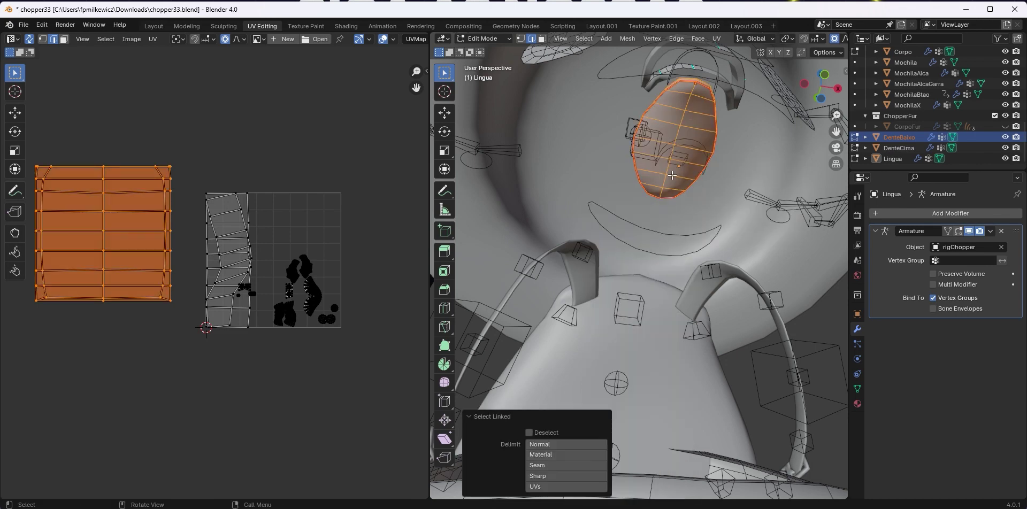
{"action": "middle_click_drag", "start_coordinate": [672, 174], "coordinate": [654, 262]}
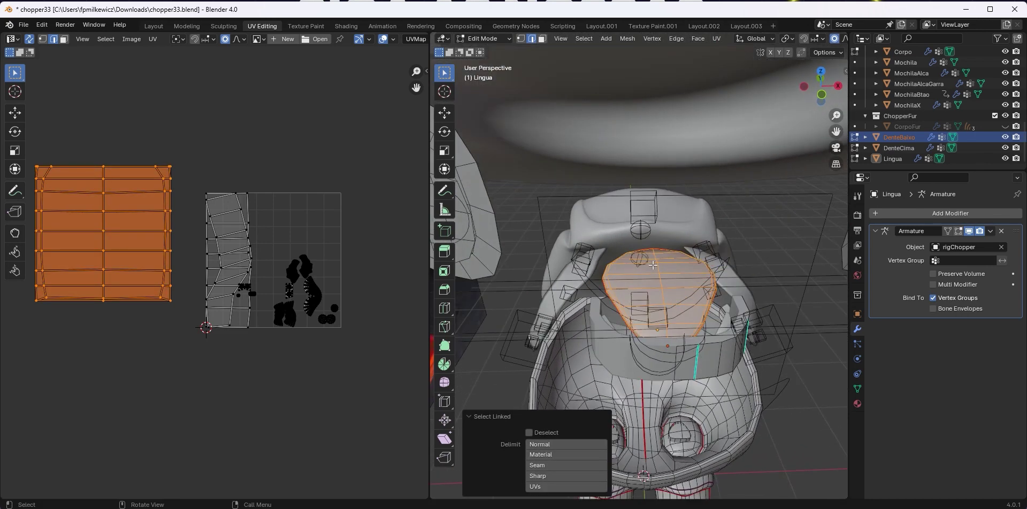
{"action": "key", "text": "u"}
{"action": "left_click", "coordinate": [620, 266]}
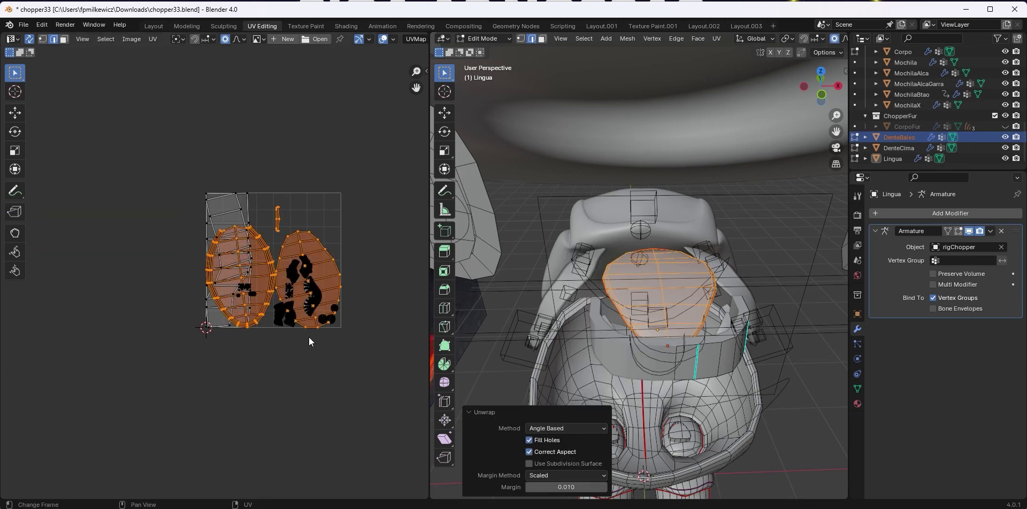
{"action": "key", "text": "g"}
{"action": "left_click", "coordinate": [257, 406]}
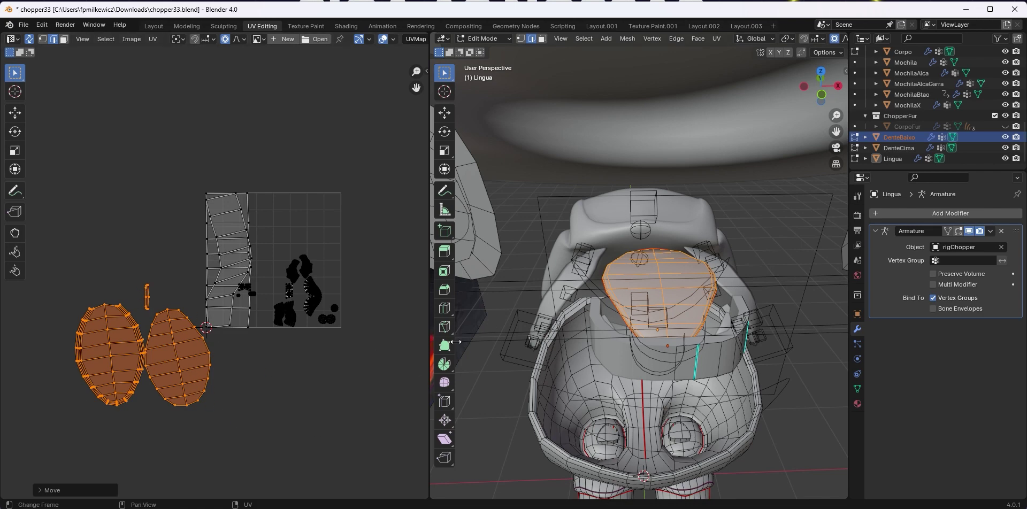
Add both rows of teeth to the tongue selection, then shrink all their UV islands and move them below the tile
{"action": "middle_click_drag", "start_coordinate": [664, 367], "coordinate": [662, 346]}
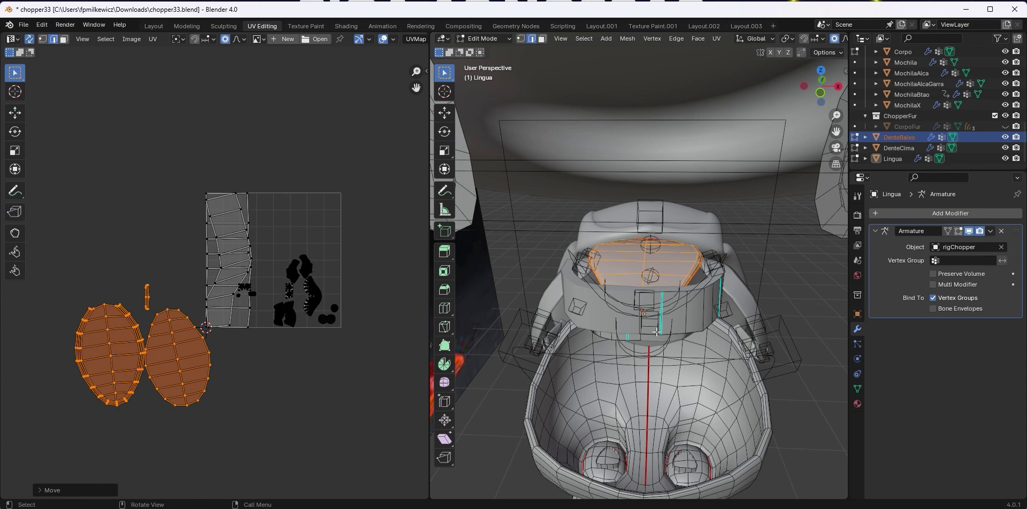
{"action": "key", "text": "l"}
{"action": "key", "text": "ctrl+z"}
{"action": "middle_click_drag", "start_coordinate": [669, 339], "coordinate": [647, 188]}
{"action": "key", "text": "l"}
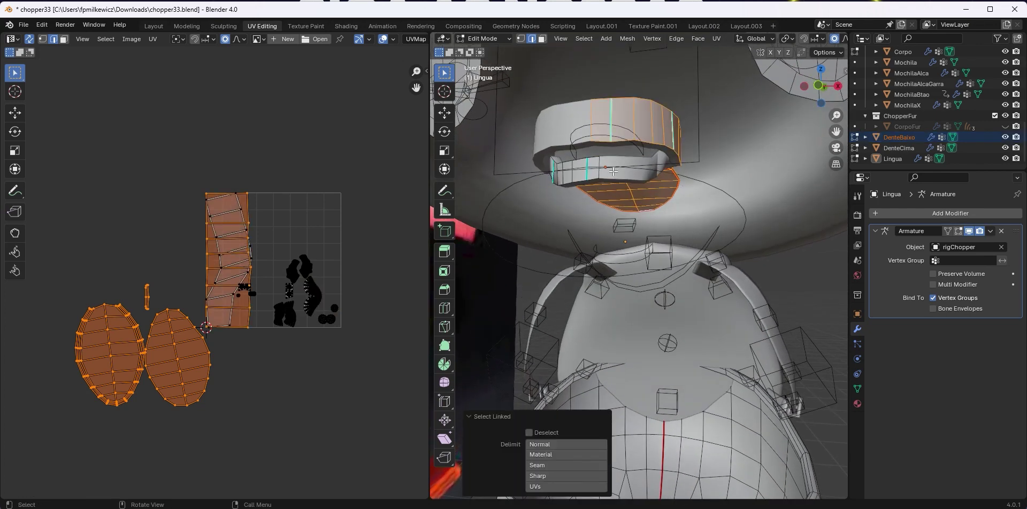
{"action": "key", "text": "s"}
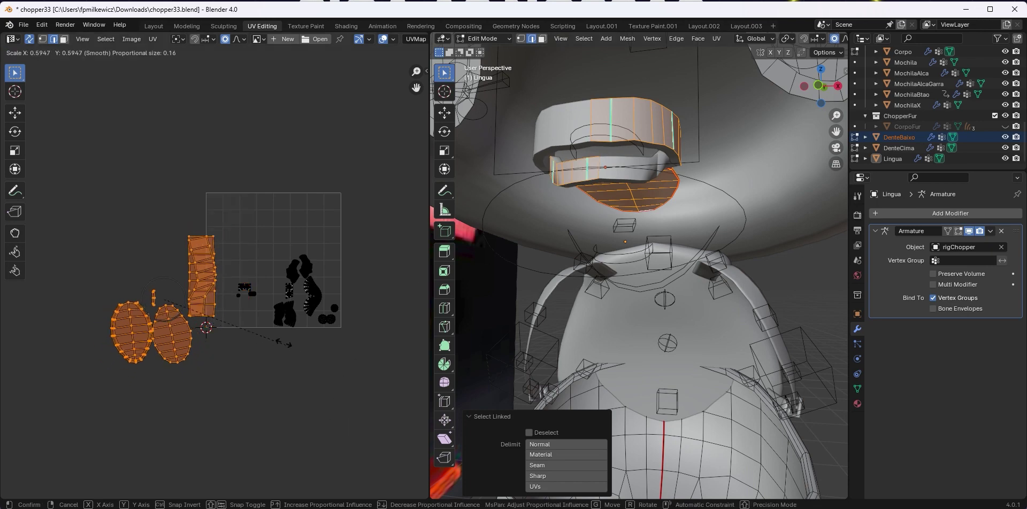
{"action": "left_click", "coordinate": [216, 338]}
{"action": "key", "text": "g"}
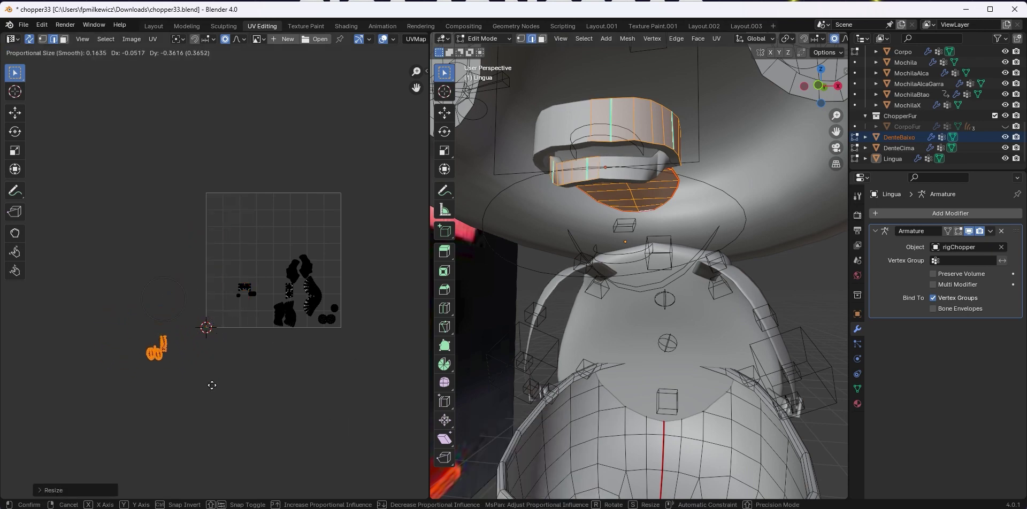
{"action": "left_click", "coordinate": [229, 428]}
Reveal the hidden body geometry, then move only the teeth and tongue UV islands into the tile's lower area and scale them down
{"action": "key", "text": "alt+h"}
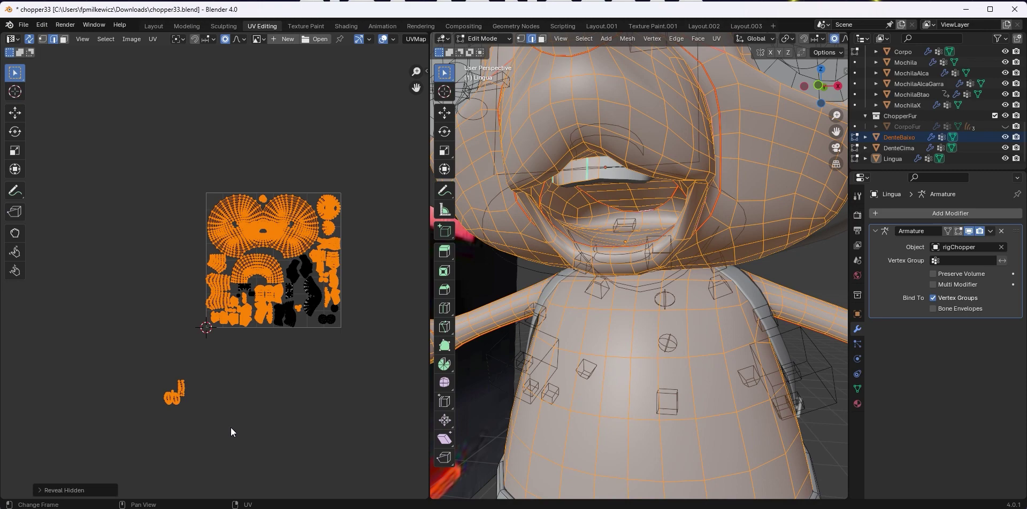
{"action": "left_click_drag", "start_coordinate": [211, 464], "coordinate": [139, 359]}
{"action": "key", "text": "g"}
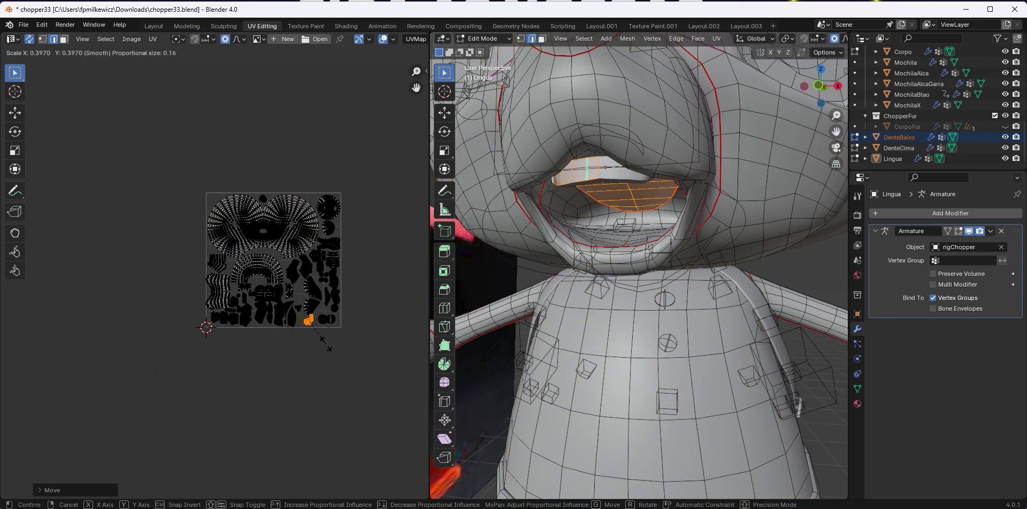
{"action": "left_click", "coordinate": [325, 346]}
Position the teeth and tongue UV islands in the empty gap near the tile's bottom edge, clear of the body islands
{"action": "middle_click_drag", "start_coordinate": [320, 343], "coordinate": [285, 338]}
{"action": "scroll", "coordinate": [287, 338], "scroll_direction": "up", "scroll_amount": 6}
{"action": "middle_click_drag", "start_coordinate": [418, 450], "coordinate": [326, 388]}
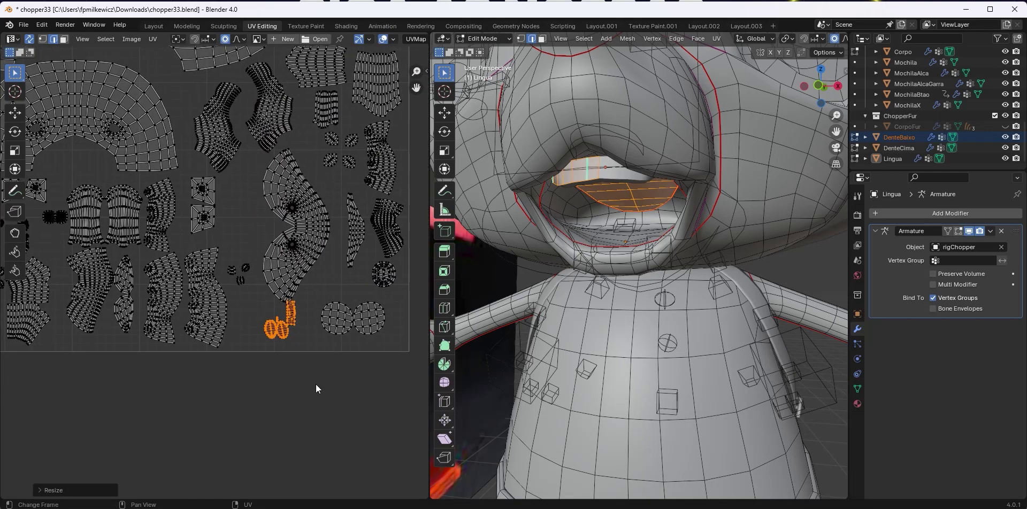
{"action": "key", "text": "g"}
{"action": "left_click", "coordinate": [287, 393]}
{"action": "scroll", "coordinate": [288, 387], "scroll_direction": "up", "scroll_amount": 2}
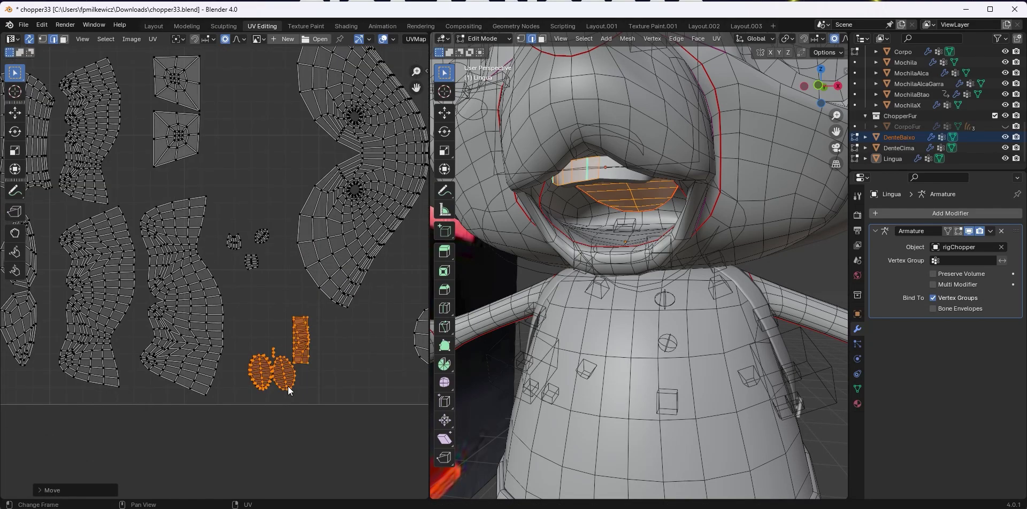
{"action": "scroll", "coordinate": [310, 386], "scroll_direction": "up", "scroll_amount": 2}
{"action": "scroll", "coordinate": [345, 411], "scroll_direction": "up", "scroll_amount": 2}
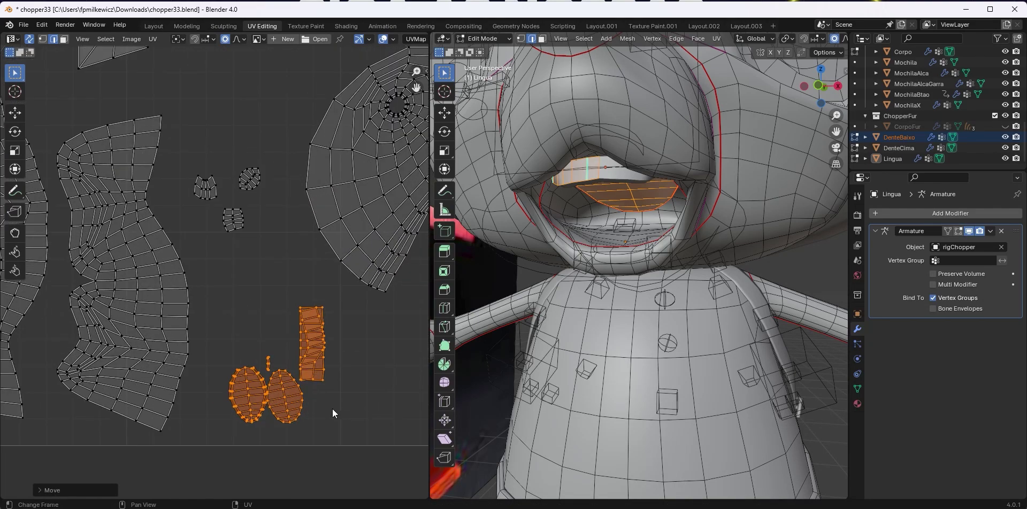
{"action": "key", "text": "g"}
{"action": "left_click", "coordinate": [329, 414]}
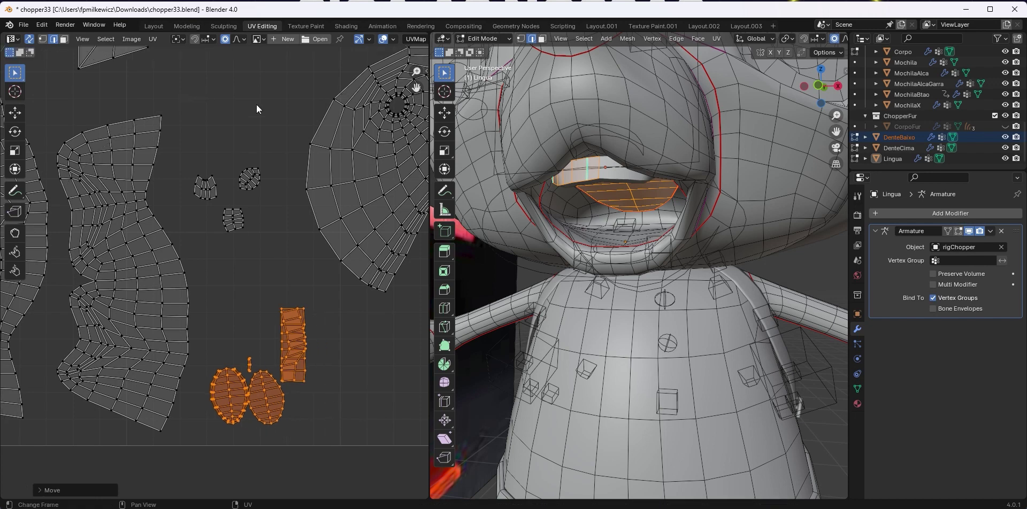
Turn off proportional editing and separate the overlapping teeth UVs, placing DenteBaixo's curved island and DenteCima's straight island side by side
{"action": "left_click", "coordinate": [225, 39]}
{"action": "double_click", "coordinate": [306, 341]}
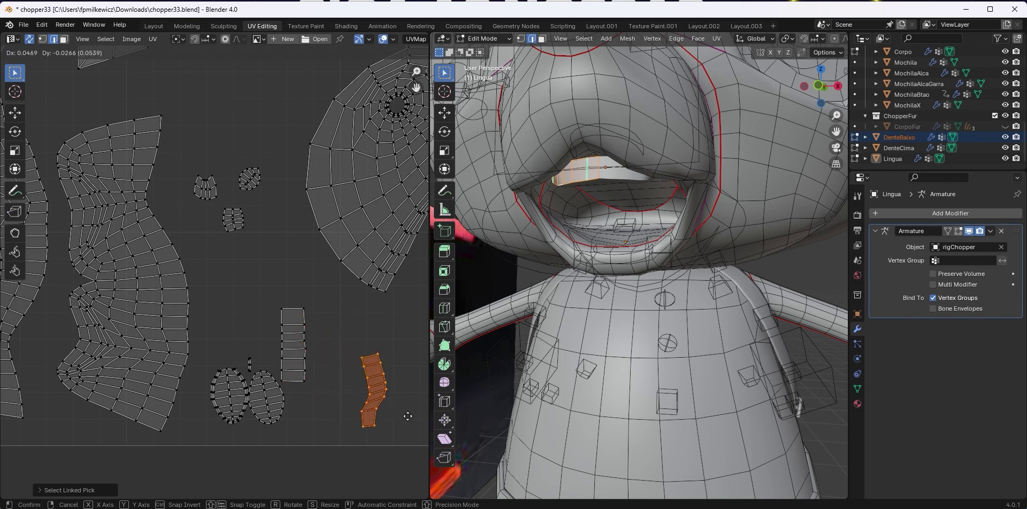
{"action": "left_click", "coordinate": [4, 396]}
{"action": "left_click", "coordinate": [283, 363]}
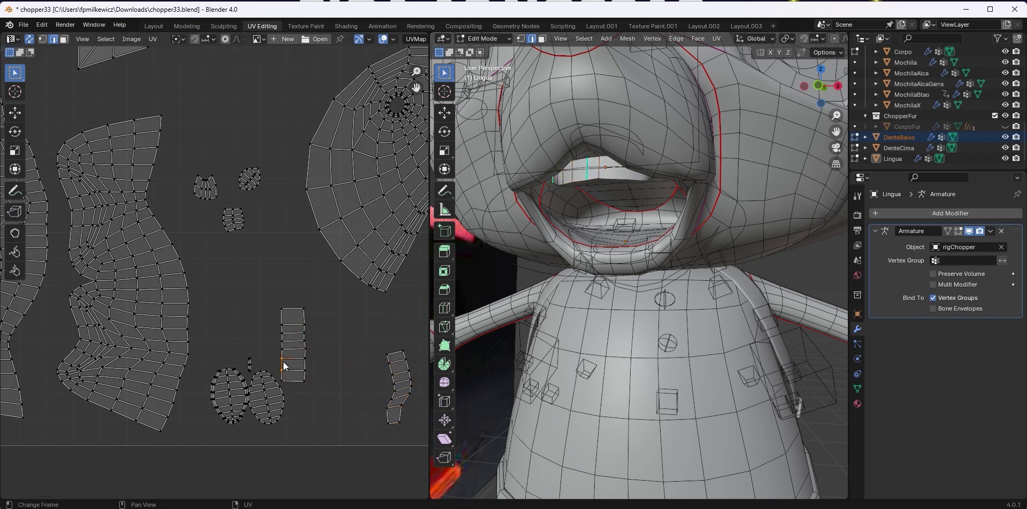
{"action": "key", "text": "l"}
{"action": "key", "text": "g"}
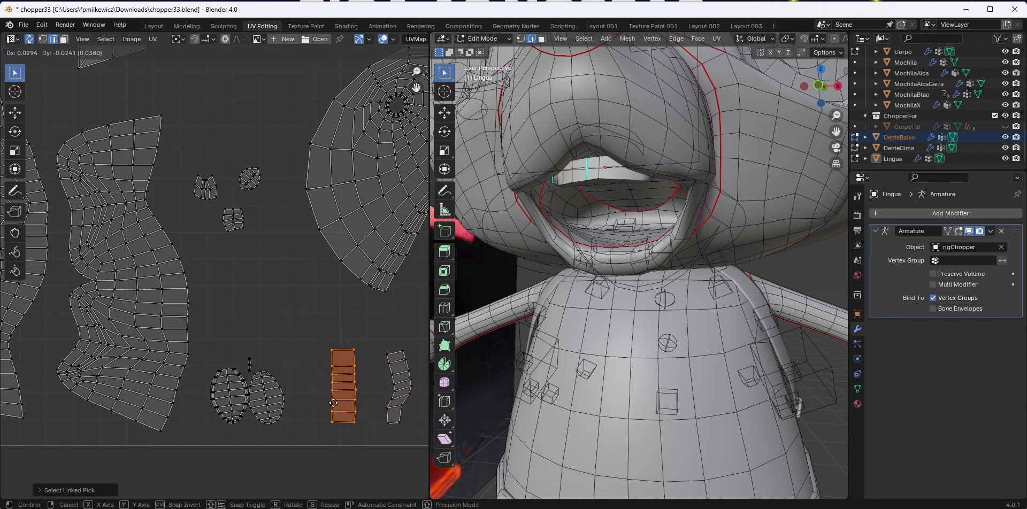
{"action": "left_click", "coordinate": [334, 404]}
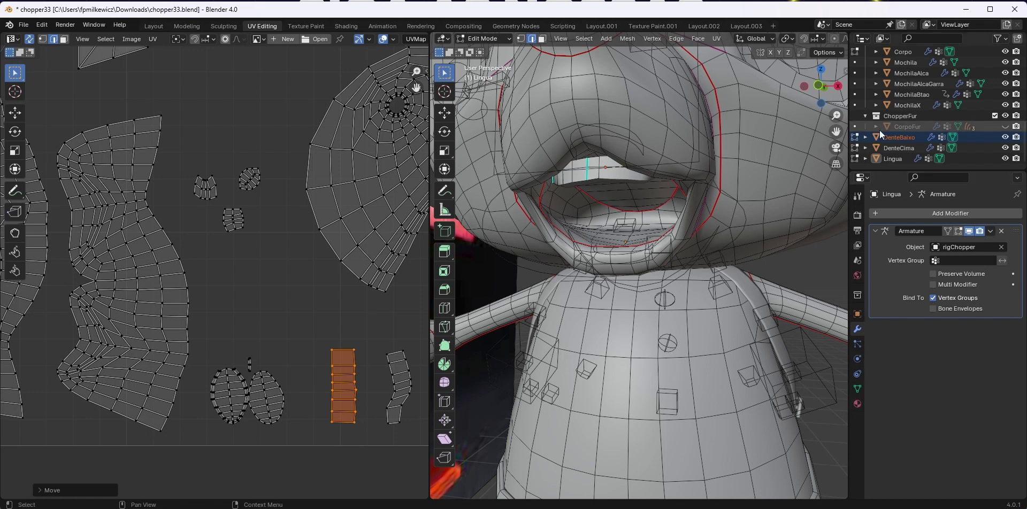
Return to Object Mode and assign the existing ChopperTexture.001 material to the lower teeth object DenteBaixo
{"action": "left_click", "coordinate": [900, 137]}
{"action": "left_click", "coordinate": [484, 38]}
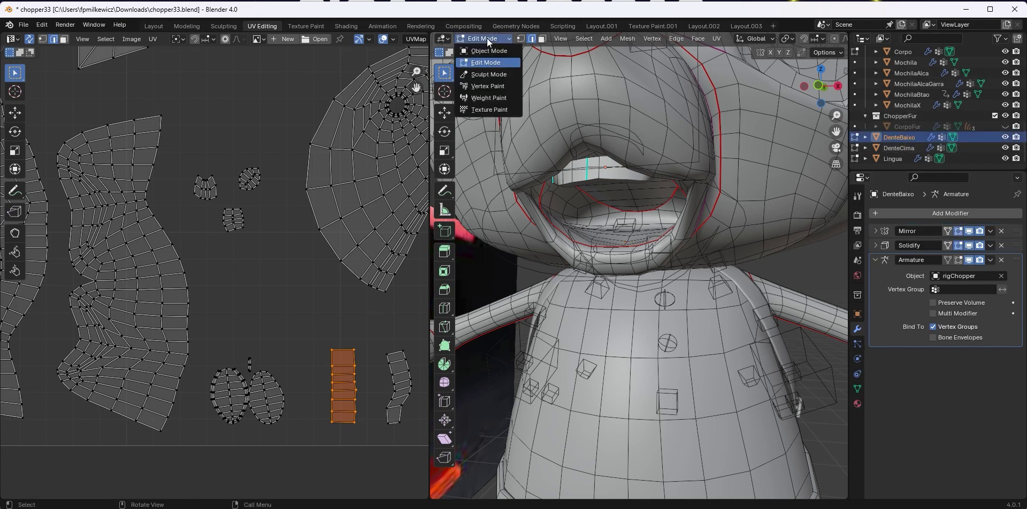
{"action": "left_click", "coordinate": [497, 52]}
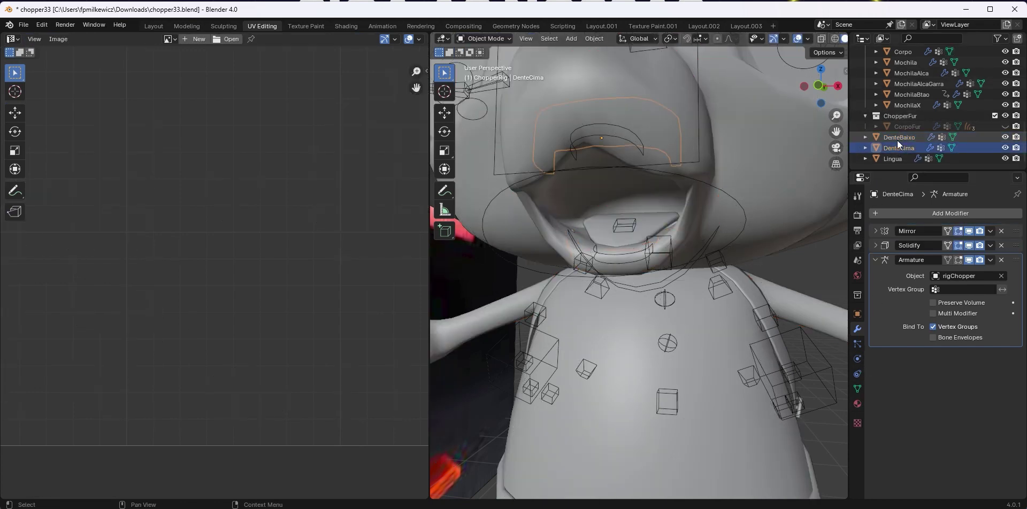
{"action": "left_click", "coordinate": [857, 404]}
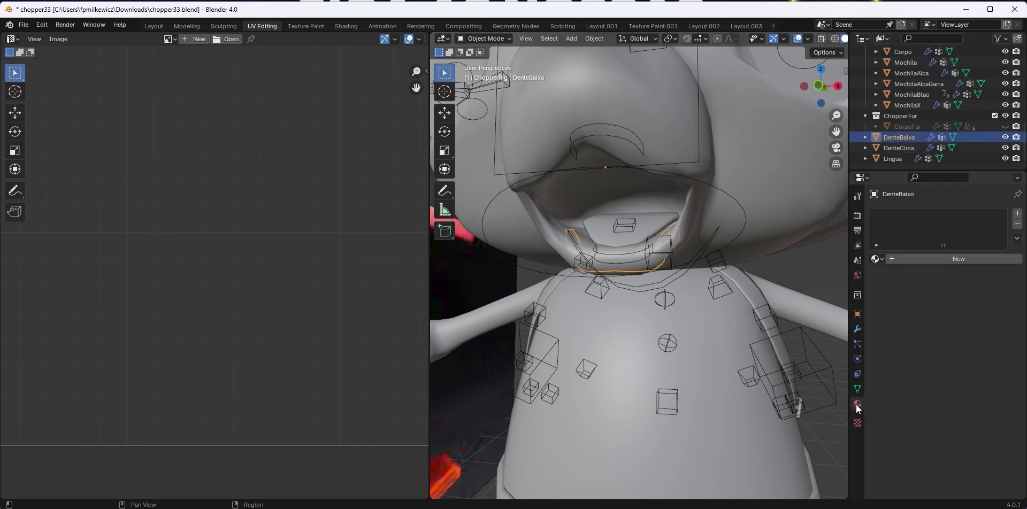
{"action": "left_click", "coordinate": [877, 259]}
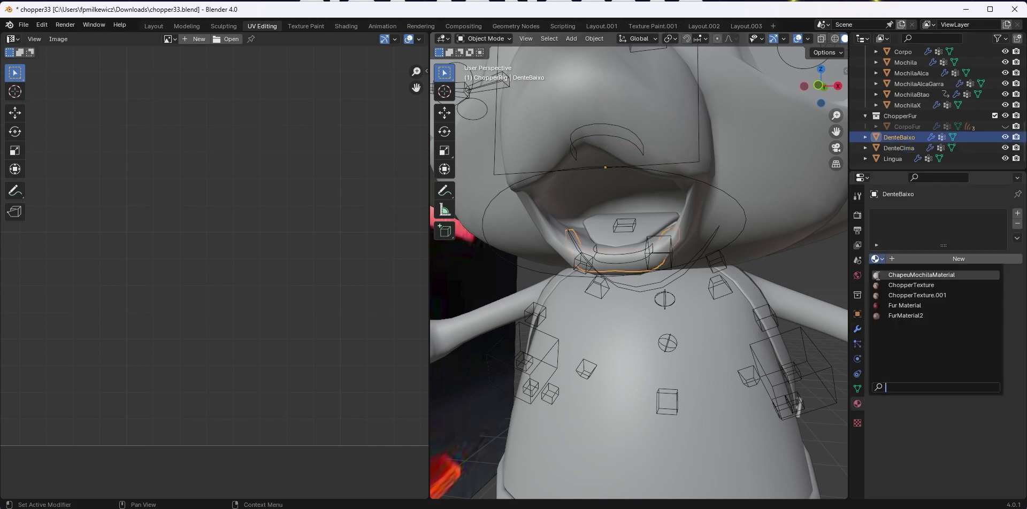
{"action": "left_click", "coordinate": [910, 295]}
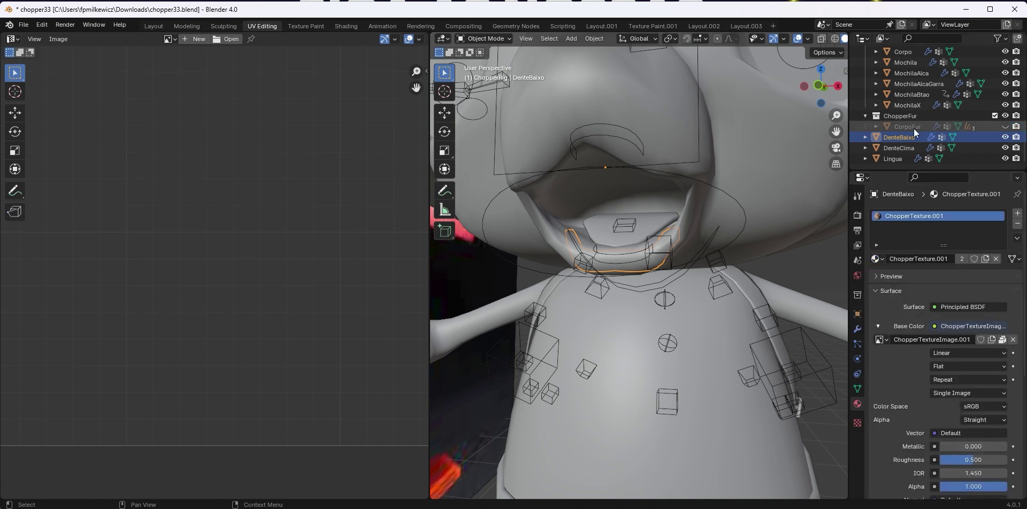
Assign the existing ChopperTexture.001 material to the upper teeth object DenteCima and the tongue object Lingua
{"action": "left_click", "coordinate": [914, 129]}
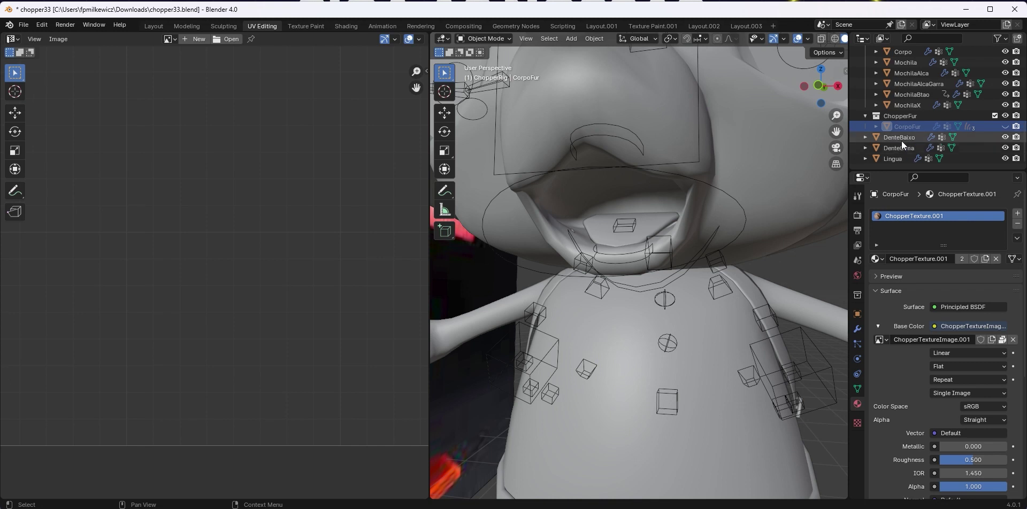
{"action": "left_click", "coordinate": [901, 140]}
{"action": "left_click", "coordinate": [903, 150]}
{"action": "left_click", "coordinate": [877, 259]}
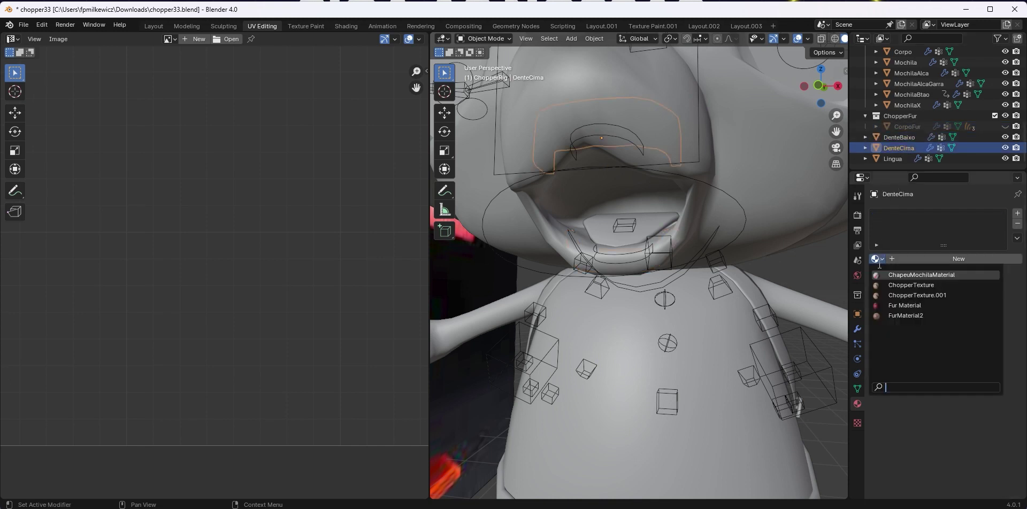
{"action": "left_click", "coordinate": [909, 289]}
{"action": "left_click", "coordinate": [901, 159]}
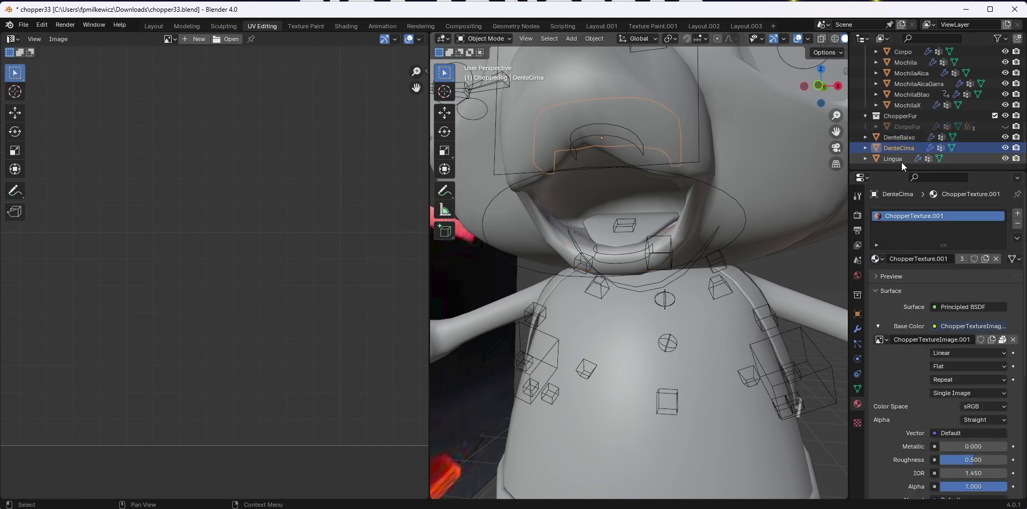
{"action": "left_click", "coordinate": [878, 259]}
{"action": "left_click", "coordinate": [916, 295]}
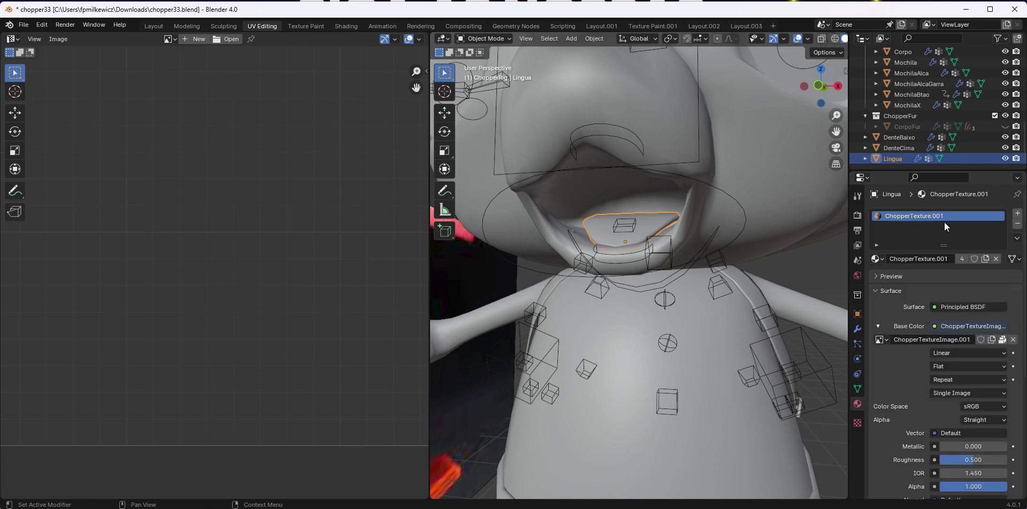
{"action": "scroll", "coordinate": [628, 216], "scroll_direction": "down", "scroll_amount": 4}
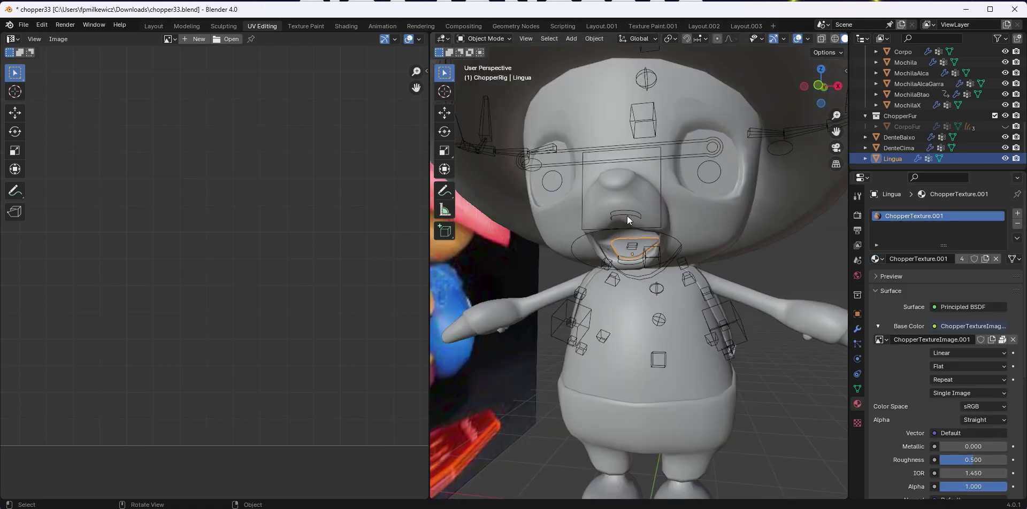
Switch to the Texture Paint workspace and reduce the brush radius to 45 px for painting near the tongue's UV islands
{"action": "left_click", "coordinate": [305, 28]}
{"action": "scroll", "coordinate": [275, 410], "scroll_direction": "up", "scroll_amount": 3}
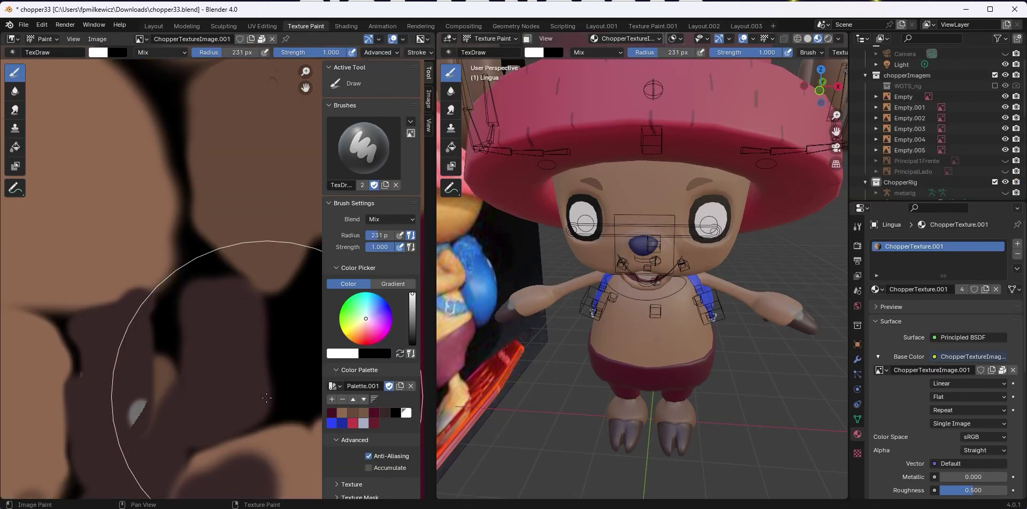
{"action": "middle_click_drag", "start_coordinate": [274, 415], "coordinate": [141, 159]}
{"action": "middle_click_drag", "start_coordinate": [228, 250], "coordinate": [158, 158]}
{"action": "middle_click_drag", "start_coordinate": [164, 262], "coordinate": [197, 200]}
{"action": "scroll", "coordinate": [99, 257], "scroll_direction": "up", "scroll_amount": 4}
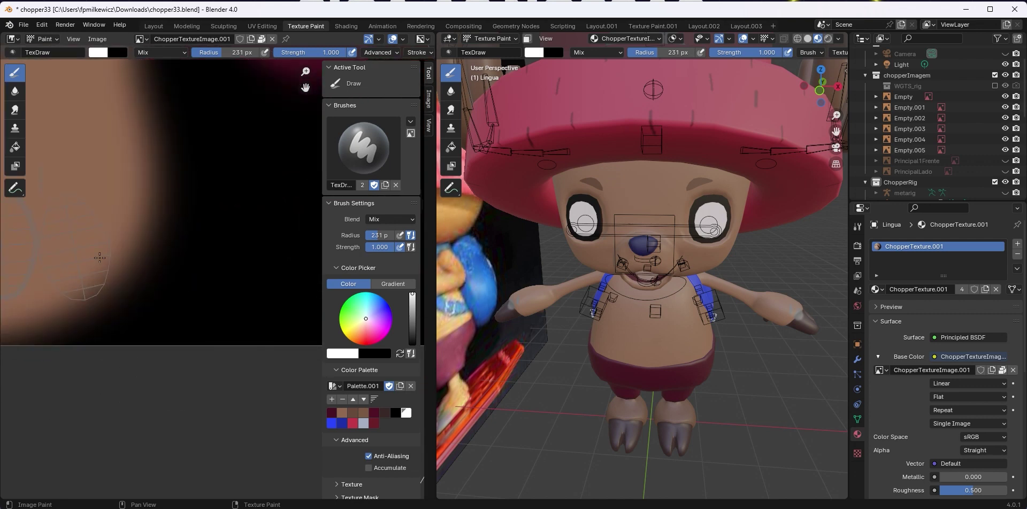
{"action": "middle_click_drag", "start_coordinate": [100, 257], "coordinate": [223, 275]}
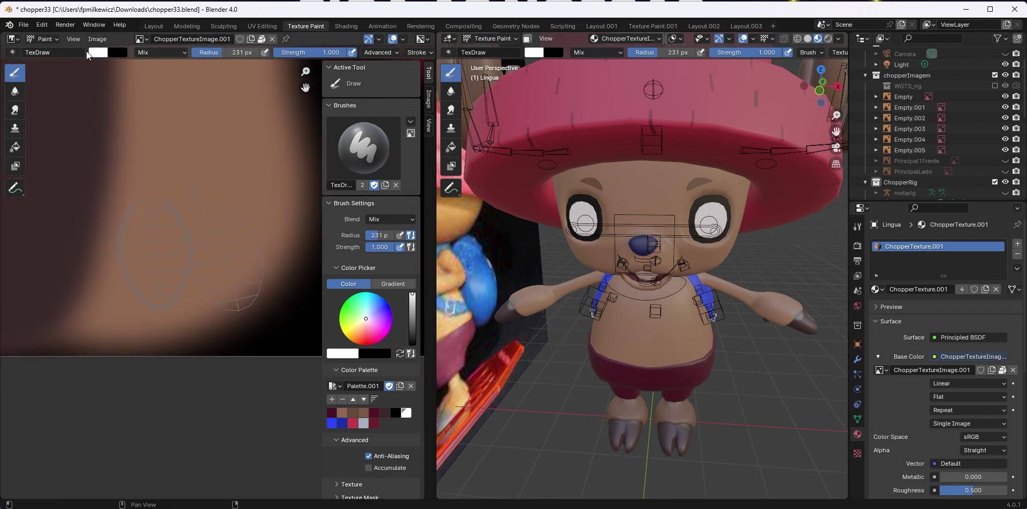
{"action": "key", "text": "f"}
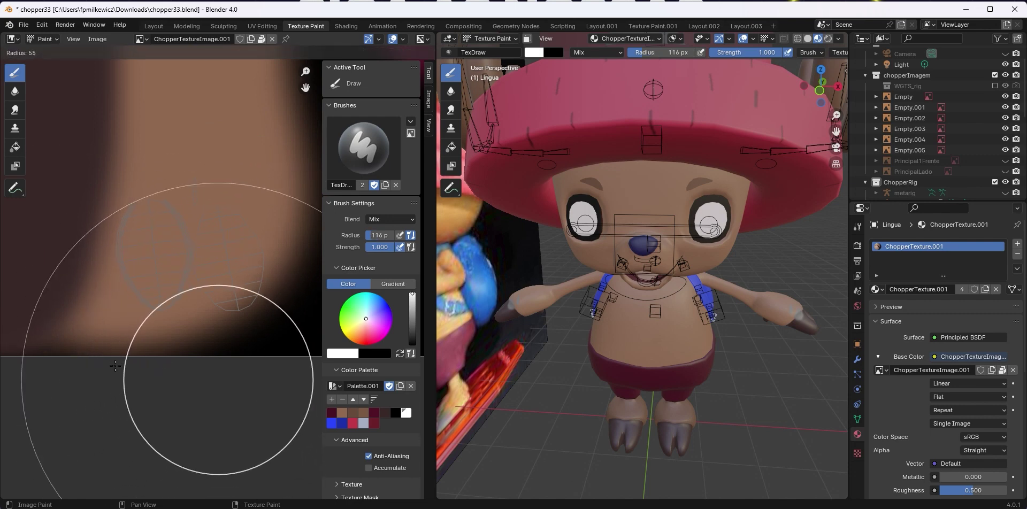
{"action": "left_click", "coordinate": [273, 343]}
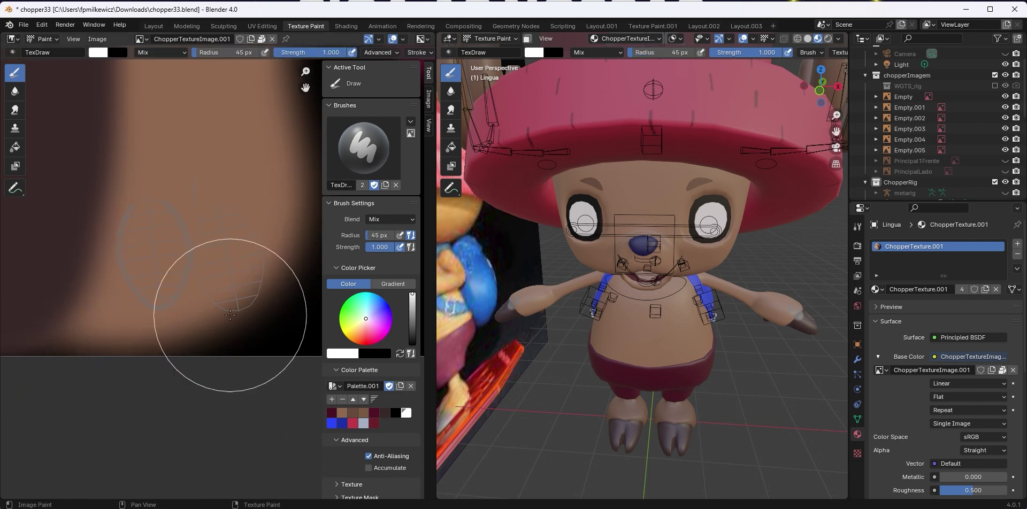
Paint a white patch over the teeth's UV area in the black gap beside the tongue islands of ChopperTextureImage.001
{"action": "middle_click_drag", "start_coordinate": [240, 276], "coordinate": [220, 273], "text": "shift"}
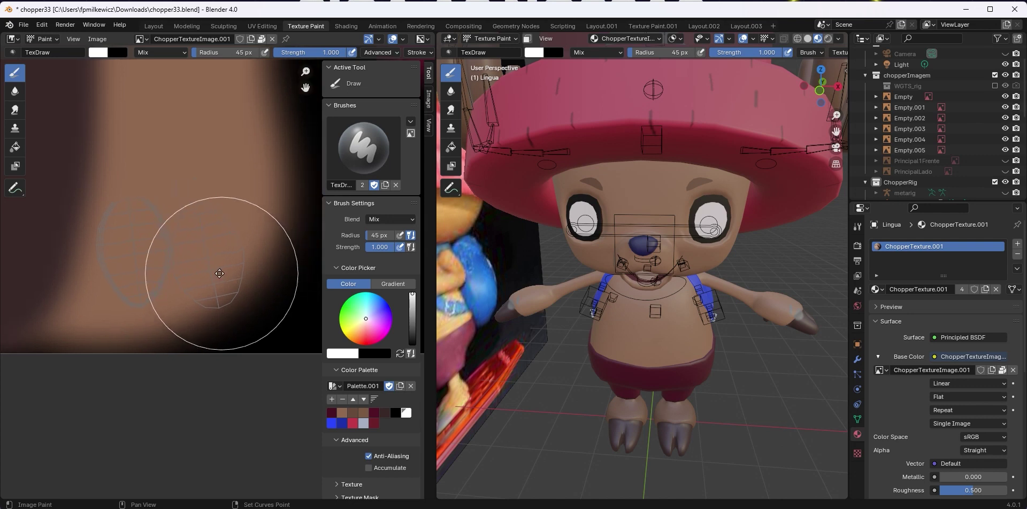
{"action": "scroll", "coordinate": [220, 273], "scroll_direction": "down", "scroll_amount": 6, "text": "ctrl"}
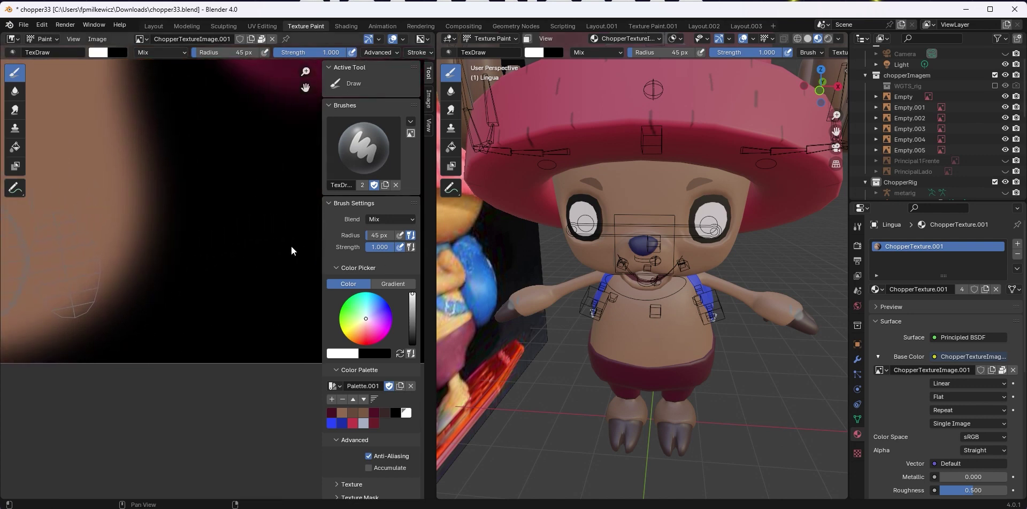
{"action": "mouse_move", "coordinate": [208, 235]}
{"action": "left_mouse_down"}
{"action": "mouse_move", "coordinate": [223, 201]}
{"action": "mouse_move", "coordinate": [282, 232]}
{"action": "left_mouse_up"}
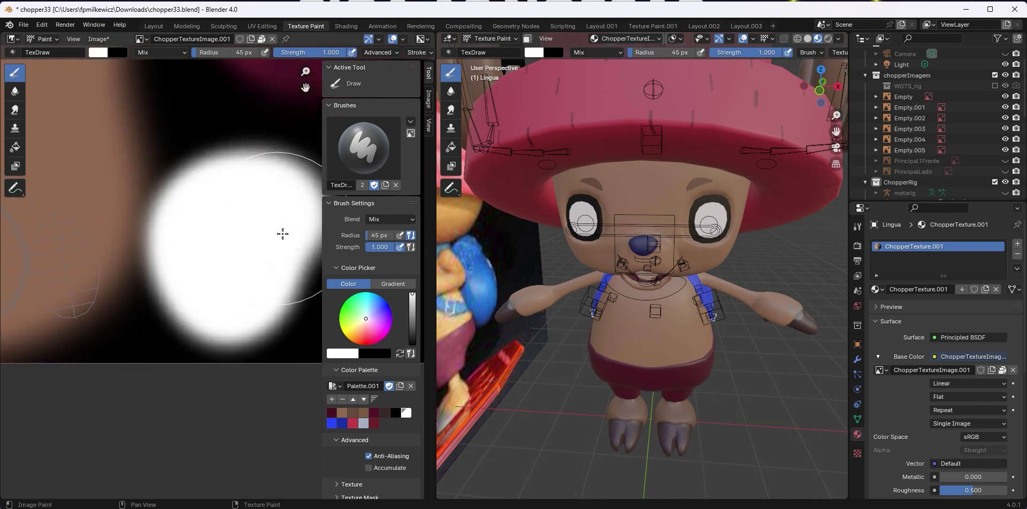
Examine the inside of Chopper's mouth, highlighting DenteCima and DenteBaixo to locate the teeth
{"action": "scroll", "coordinate": [619, 310], "scroll_direction": "up", "scroll_amount": 8}
{"action": "mouse_move", "coordinate": [631, 263]}
{"action": "middle_mouse_down", "text": "shift"}
{"action": "mouse_move", "coordinate": [631, 385]}
{"action": "mouse_move", "coordinate": [636, 264]}
{"action": "middle_mouse_up", "text": "shift"}
{"action": "scroll", "coordinate": [941, 160], "scroll_direction": "down", "scroll_amount": 10}
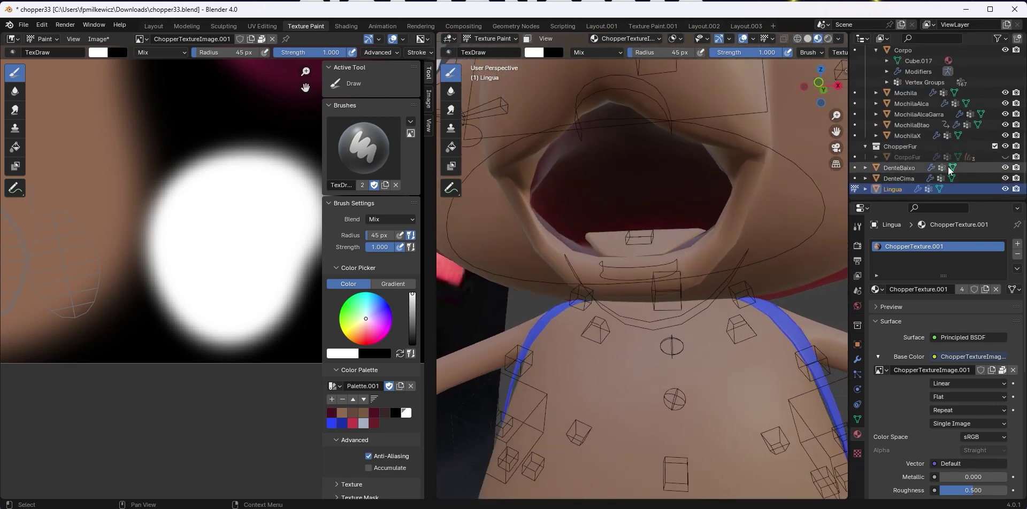
{"action": "left_click", "coordinate": [907, 177]}
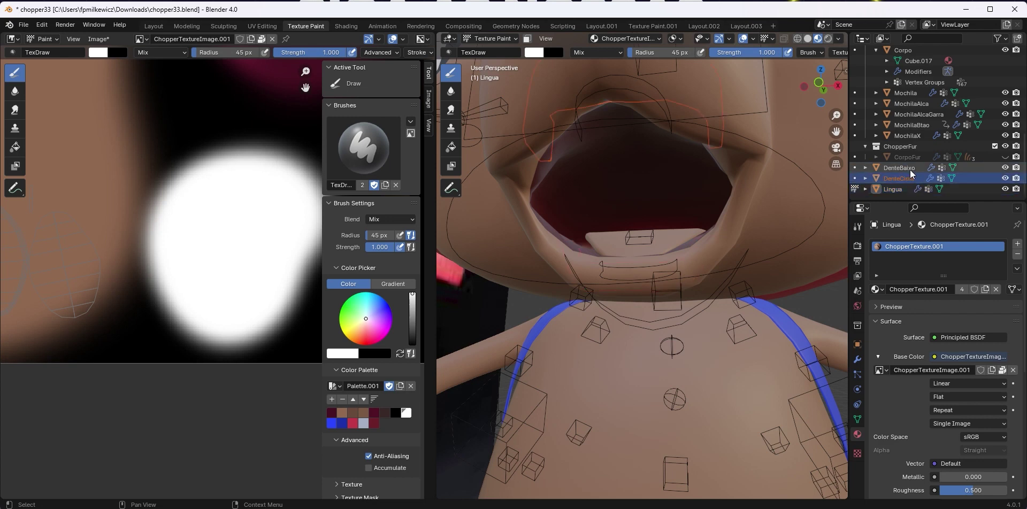
{"action": "left_click", "coordinate": [911, 170]}
{"action": "scroll", "coordinate": [674, 225], "scroll_direction": "down", "scroll_amount": 6}
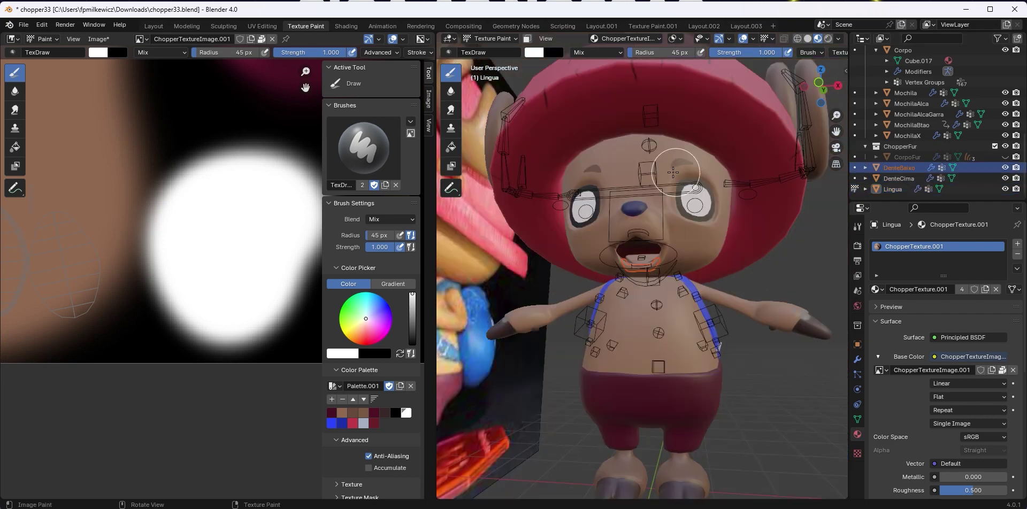
{"action": "middle_click_drag", "start_coordinate": [698, 185], "coordinate": [700, 159]}
{"action": "scroll", "coordinate": [625, 223], "scroll_direction": "up", "scroll_amount": 6}
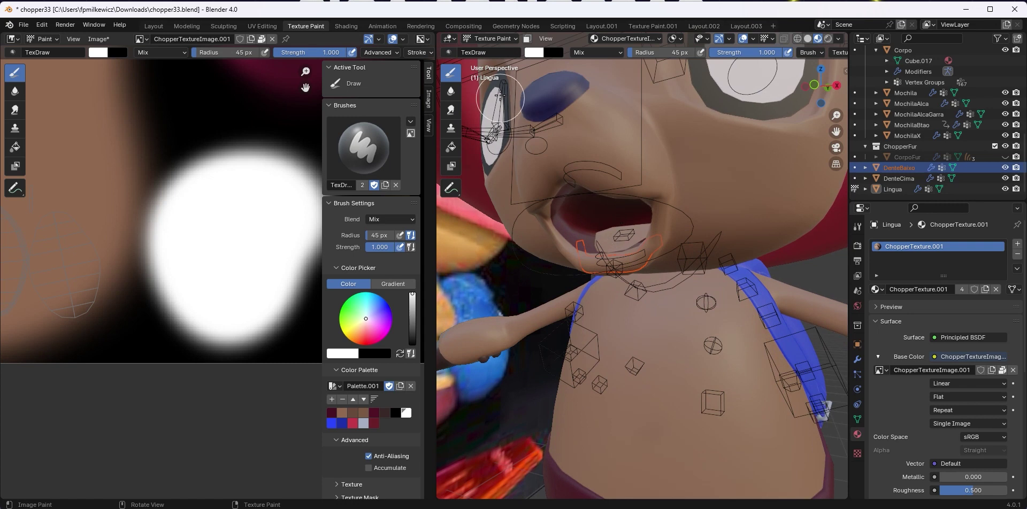
Put the rig in Pose Mode and lower the upper teeth control teeth.T into the mouth opening
{"action": "left_click", "coordinate": [500, 41]}
{"action": "left_click", "coordinate": [490, 62]}
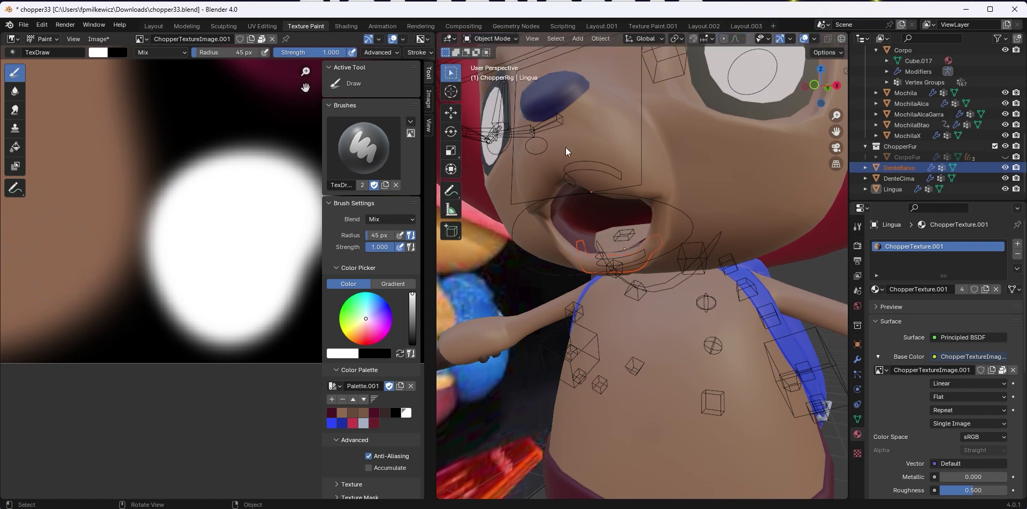
{"action": "left_click", "coordinate": [600, 171]}
{"action": "key", "text": "ctrl+Tab"}
{"action": "left_click", "coordinate": [602, 172]}
{"action": "key", "text": "g"}
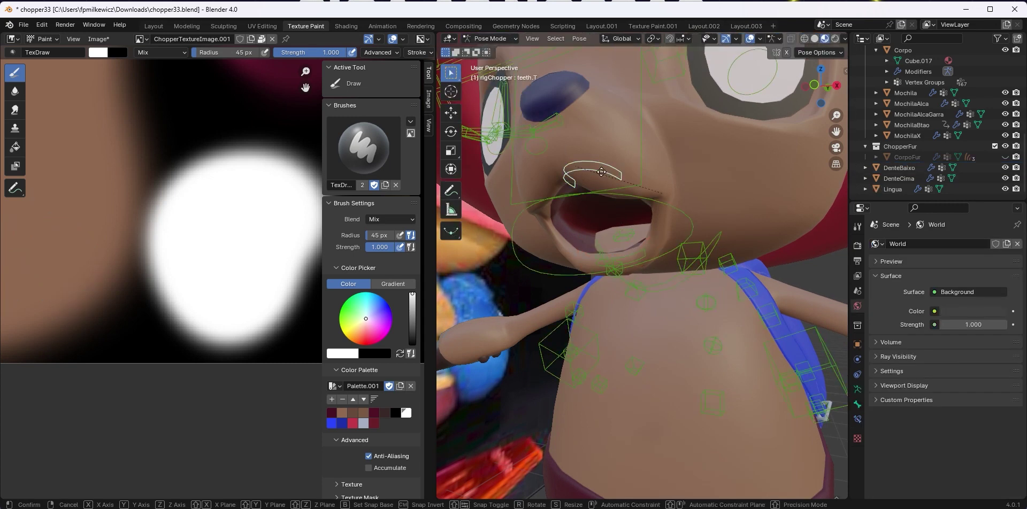
{"action": "left_click", "coordinate": [602, 194]}
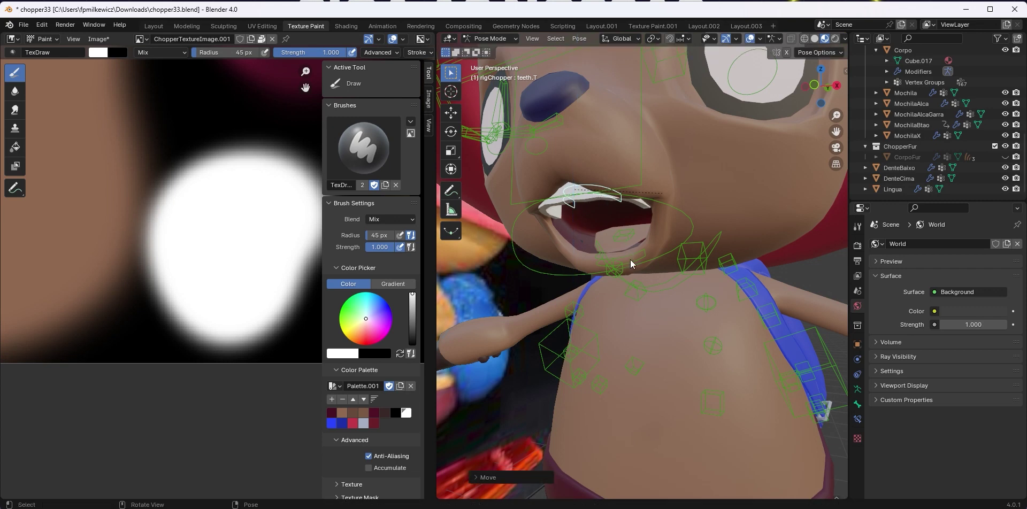
Raise the lower teeth control teeth.B along the Z axis into the mouth opening
{"action": "left_click", "coordinate": [630, 258]}
{"action": "key", "text": "g"}
{"action": "key", "text": "z"}
{"action": "left_click", "coordinate": [532, 232]}
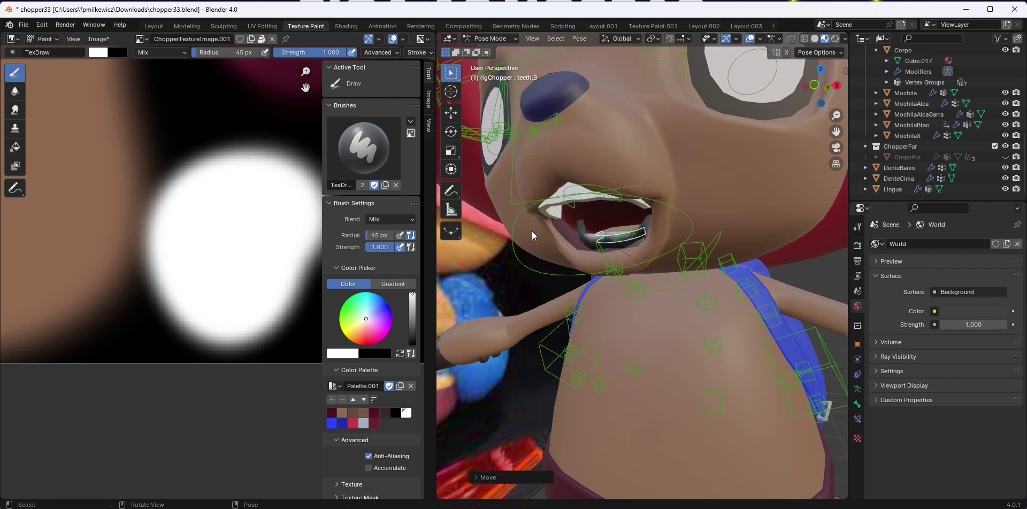
Extend the white paint over the rest of the teeth's UV area until both rows of teeth are covered
{"action": "mouse_move", "coordinate": [271, 282]}
{"action": "left_mouse_down"}
{"action": "mouse_move", "coordinate": [275, 312]}
{"action": "mouse_move", "coordinate": [248, 291]}
{"action": "mouse_move", "coordinate": [258, 221]}
{"action": "mouse_move", "coordinate": [277, 250]}
{"action": "mouse_move", "coordinate": [254, 223]}
{"action": "mouse_move", "coordinate": [266, 298]}
{"action": "mouse_move", "coordinate": [284, 200]}
{"action": "mouse_move", "coordinate": [187, 227]}
{"action": "mouse_move", "coordinate": [189, 257]}
{"action": "mouse_move", "coordinate": [224, 232]}
{"action": "mouse_move", "coordinate": [188, 264]}
{"action": "mouse_move", "coordinate": [268, 294]}
{"action": "mouse_move", "coordinate": [277, 248]}
{"action": "mouse_move", "coordinate": [206, 218]}
{"action": "mouse_move", "coordinate": [198, 301]}
{"action": "left_mouse_up"}
{"action": "scroll", "coordinate": [260, 293], "scroll_direction": "down", "scroll_amount": 2}
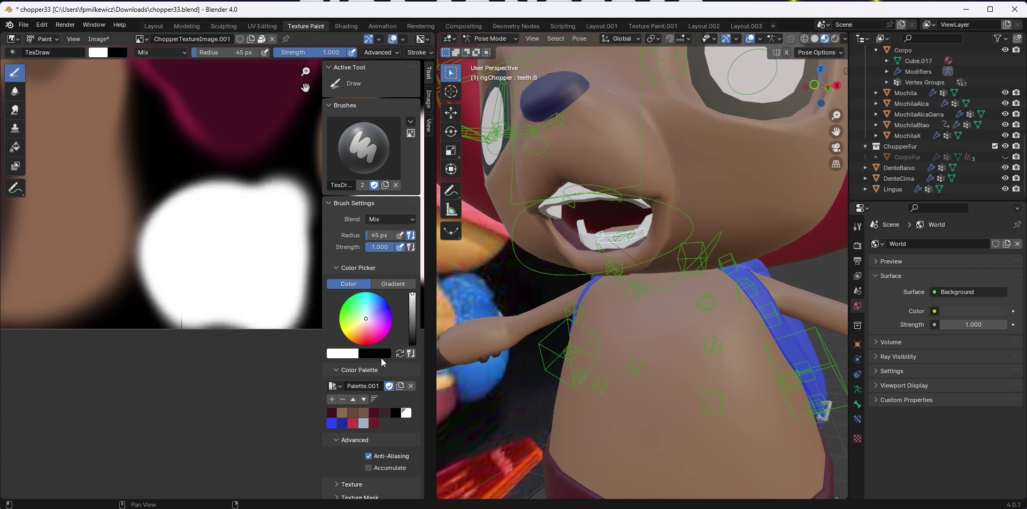
Paint the tongue's UV area with the crimson palette color, undoing the overly wide strokes and repainting a tighter patch
{"action": "left_click", "coordinate": [356, 422]}
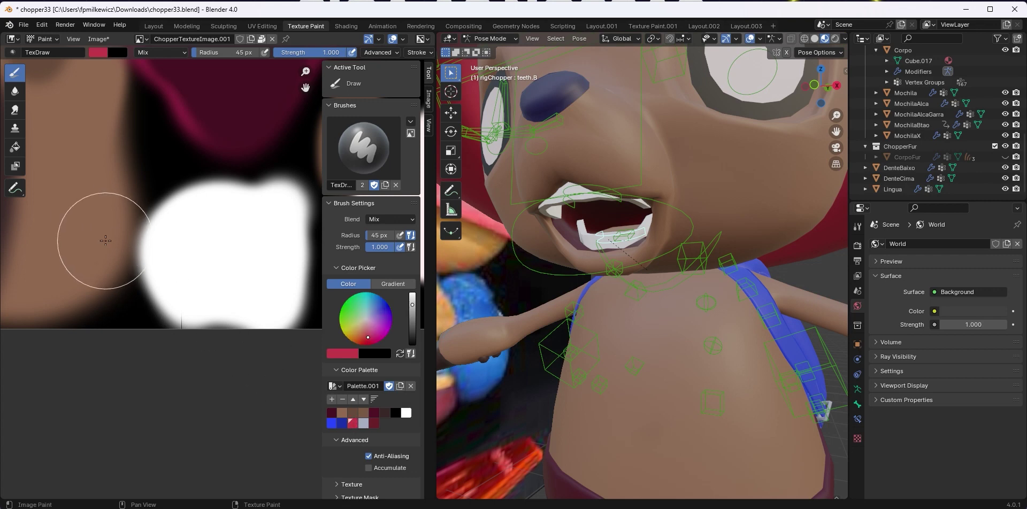
{"action": "middle_click_drag", "start_coordinate": [91, 229], "coordinate": [214, 257]}
{"action": "scroll", "coordinate": [245, 243], "scroll_direction": "down", "scroll_amount": 3}
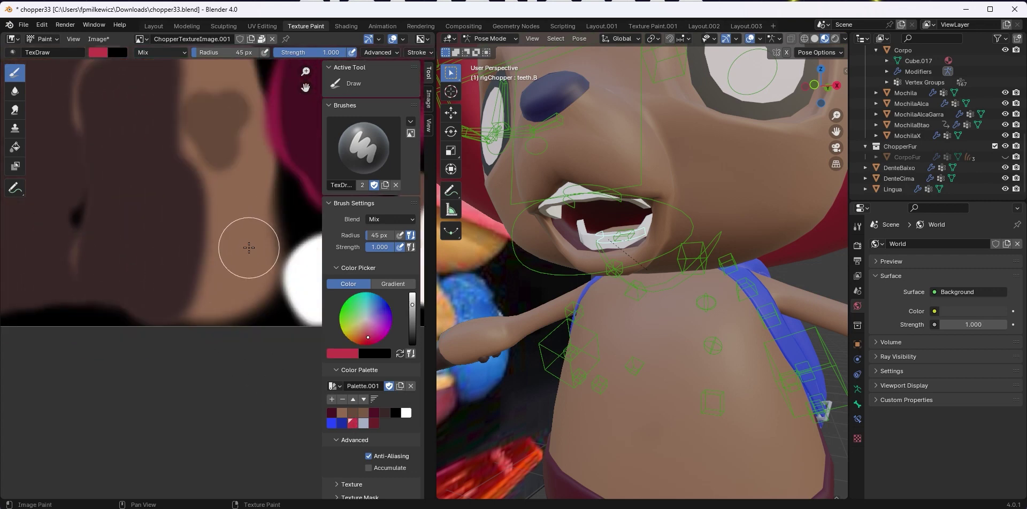
{"action": "mouse_move", "coordinate": [222, 256]}
{"action": "left_mouse_down"}
{"action": "mouse_move", "coordinate": [227, 238]}
{"action": "mouse_move", "coordinate": [243, 248]}
{"action": "mouse_move", "coordinate": [252, 240]}
{"action": "mouse_move", "coordinate": [241, 308]}
{"action": "left_mouse_up"}
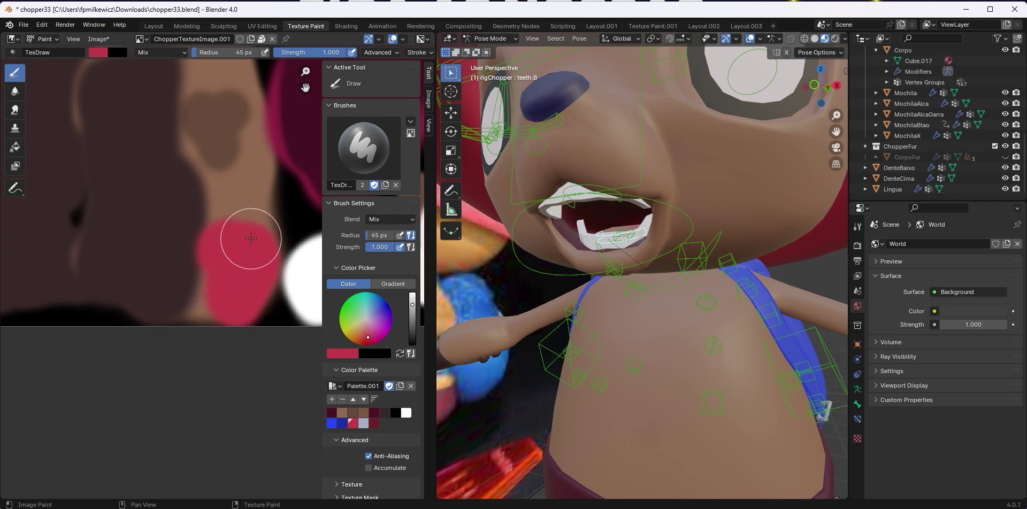
{"action": "key", "text": "ctrl+z"}
{"action": "key", "text": "ctrl+z"}
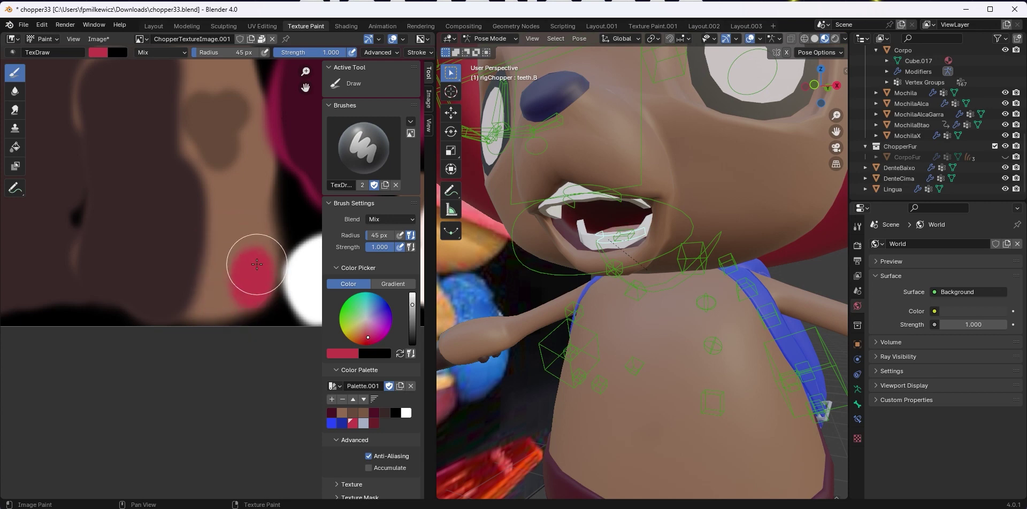
{"action": "mouse_move", "coordinate": [239, 272]}
{"action": "left_mouse_down"}
{"action": "mouse_move", "coordinate": [250, 294]}
{"action": "mouse_move", "coordinate": [226, 284]}
{"action": "mouse_move", "coordinate": [250, 243]}
{"action": "left_mouse_up"}
Return the rig to Object Mode, select the tongue object Lingua and put it in Texture Paint mode
{"action": "left_click", "coordinate": [481, 39]}
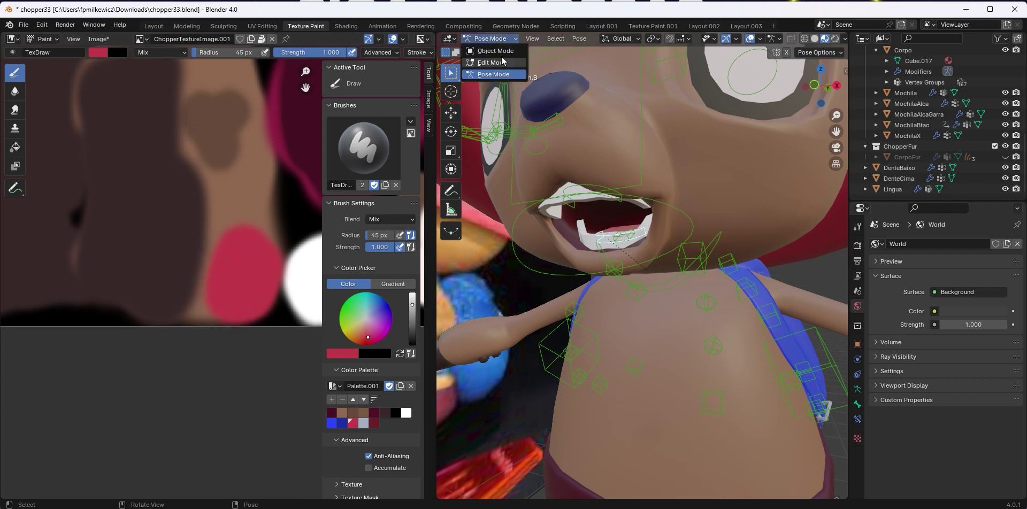
{"action": "left_click", "coordinate": [482, 39]}
{"action": "left_click", "coordinate": [495, 51]}
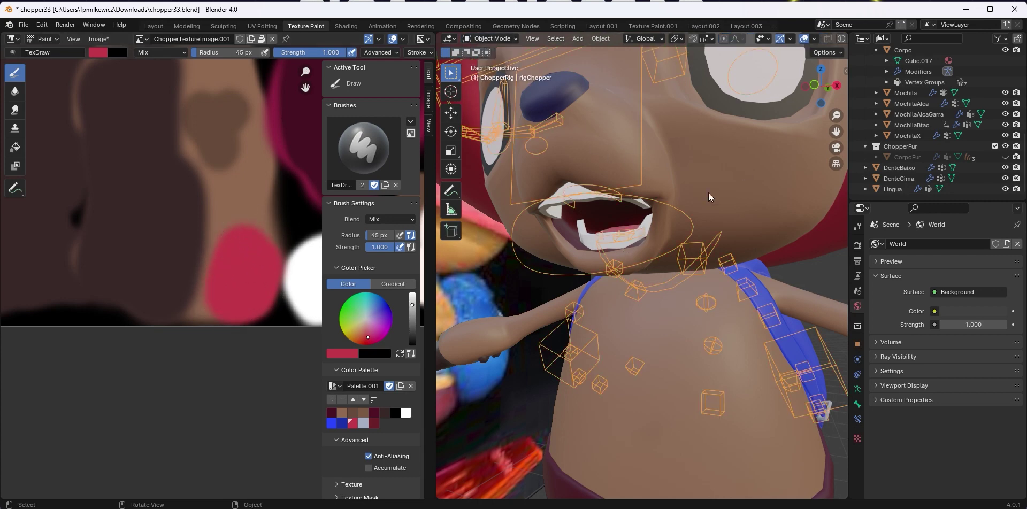
{"action": "left_click", "coordinate": [619, 232]}
{"action": "left_click", "coordinate": [490, 39]}
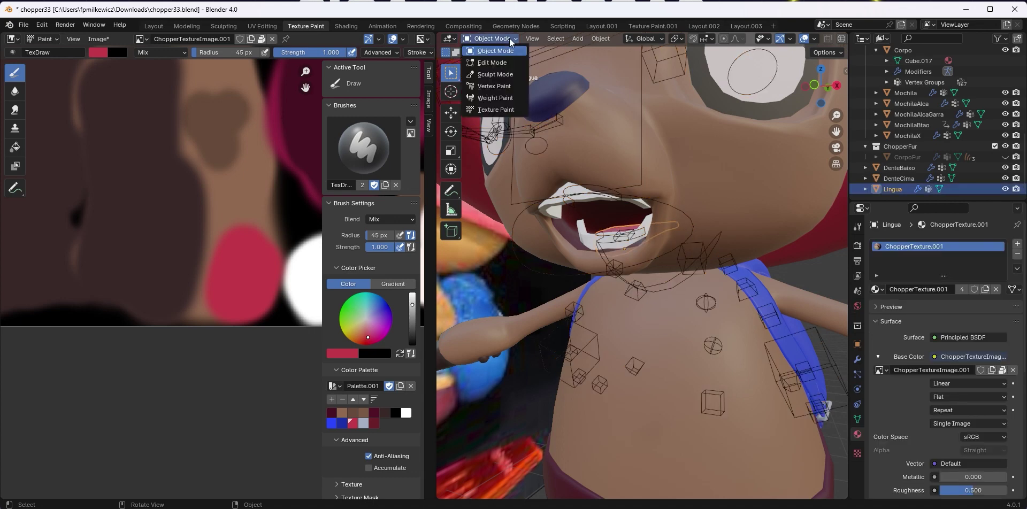
{"action": "left_click", "coordinate": [503, 109]}
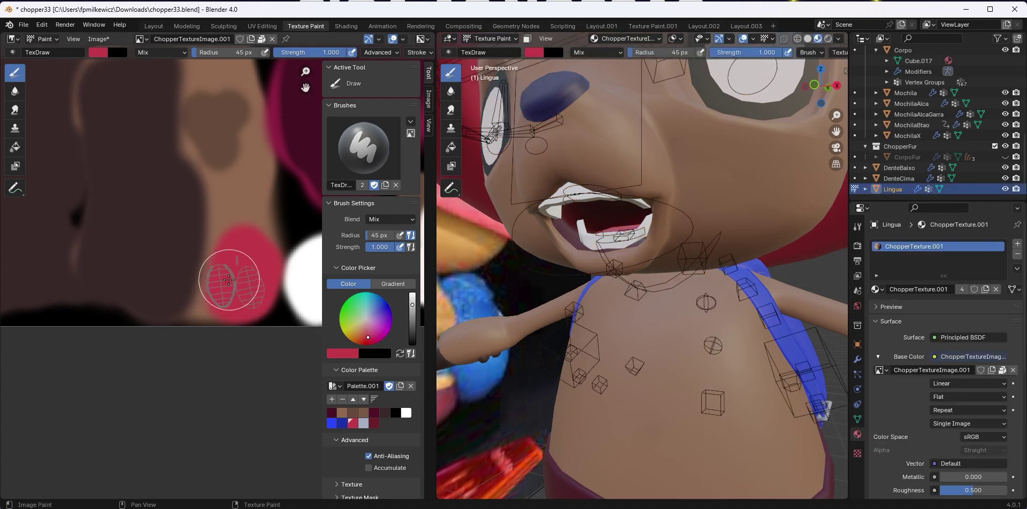
Leave the tongue's Texture Paint mode, select both teeth objects DenteCima and DenteBaixo together and enter Texture Paint mode
{"action": "left_click", "coordinate": [490, 39]}
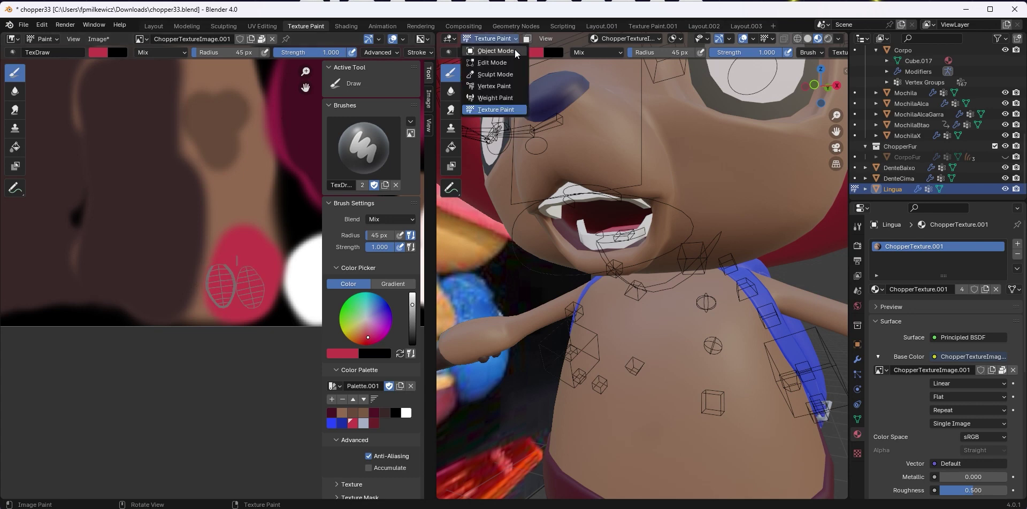
{"action": "left_click", "coordinate": [496, 51]}
{"action": "left_click", "coordinate": [577, 195]}
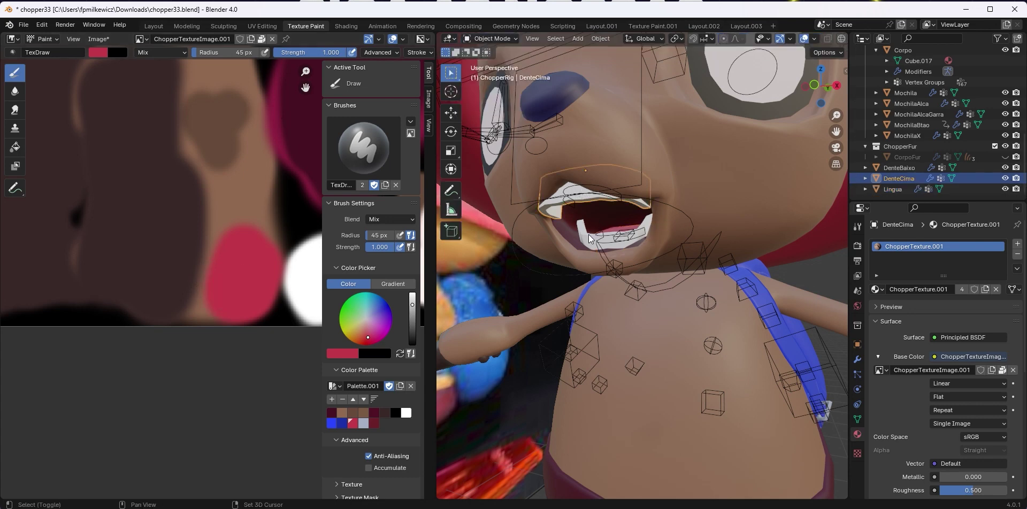
{"action": "left_click", "coordinate": [587, 242], "text": "shift"}
{"action": "left_click", "coordinate": [490, 39]}
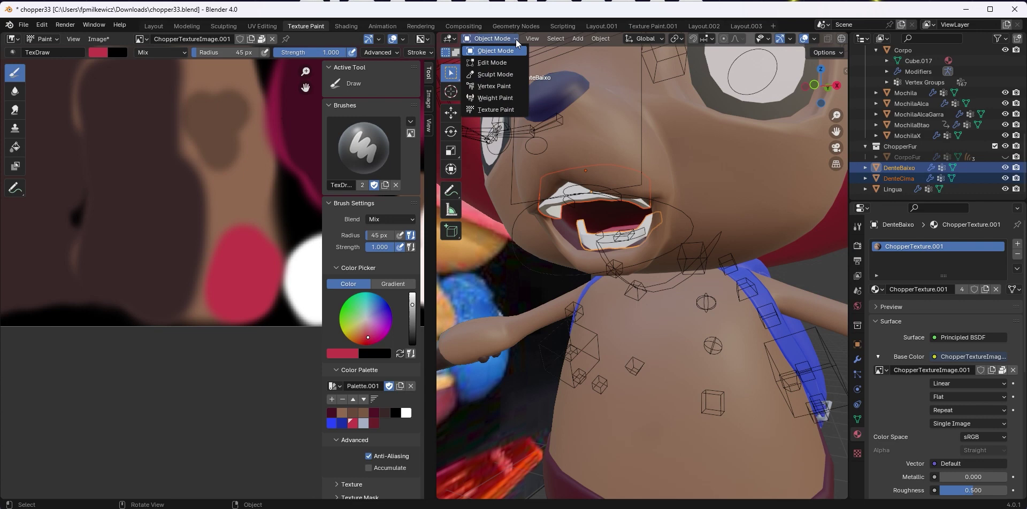
{"action": "left_click", "coordinate": [509, 109]}
{"action": "middle_click_drag", "start_coordinate": [279, 254], "coordinate": [136, 225]}
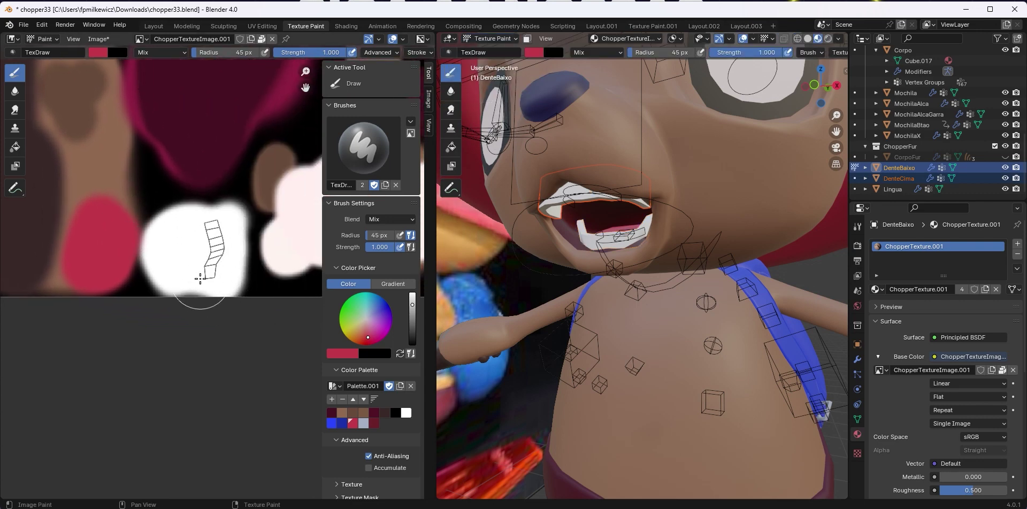
{"action": "scroll", "coordinate": [194, 272], "scroll_direction": "up", "scroll_amount": 1}
{"action": "scroll", "coordinate": [640, 241], "scroll_direction": "up", "scroll_amount": 4}
{"action": "middle_click_drag", "start_coordinate": [639, 241], "coordinate": [564, 116]}
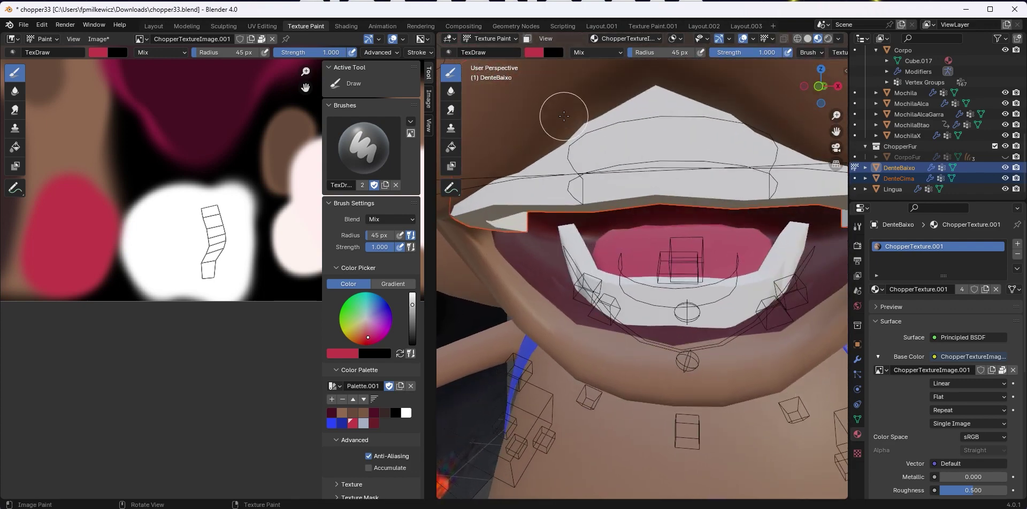
Return to Object Mode, select only the lower teeth object DenteBaixo and put it in Texture Paint mode
{"action": "left_click", "coordinate": [491, 38]}
{"action": "left_click", "coordinate": [507, 54]}
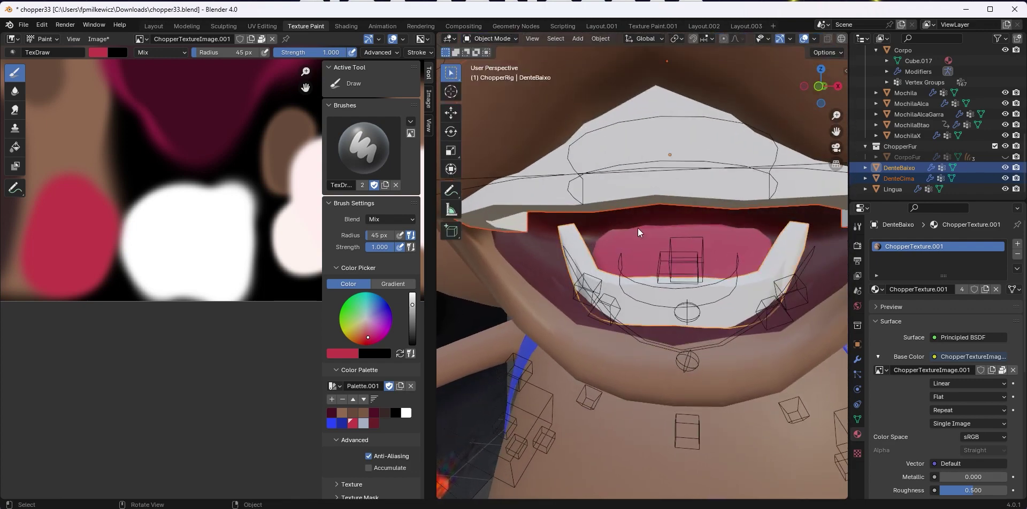
{"action": "left_click", "coordinate": [673, 298]}
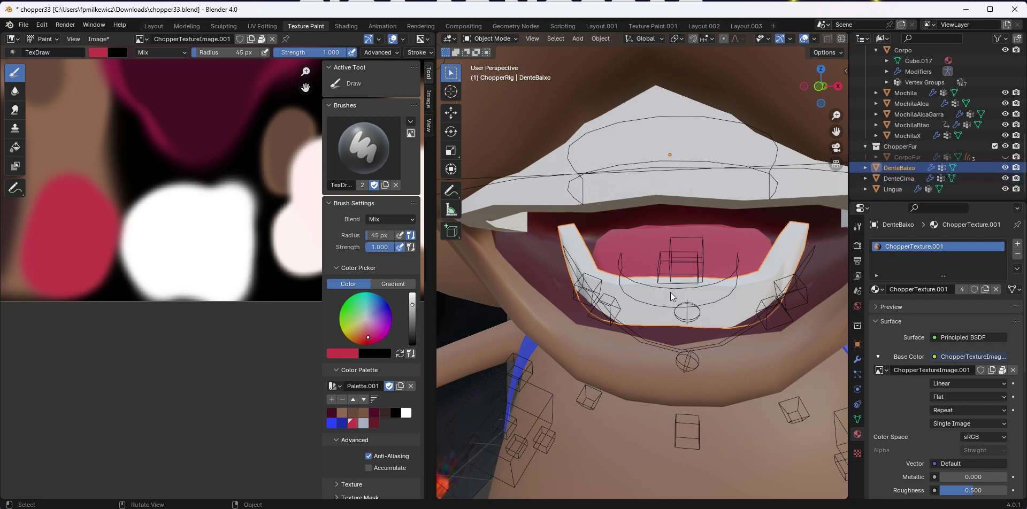
{"action": "left_click", "coordinate": [500, 39]}
{"action": "left_click", "coordinate": [509, 113]}
{"action": "middle_click_drag", "start_coordinate": [650, 245], "coordinate": [661, 259]}
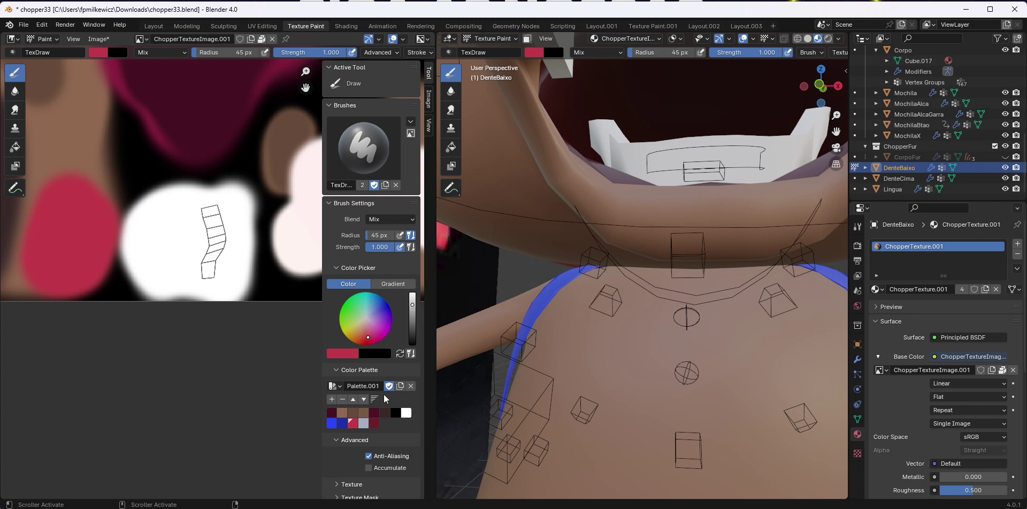
Pick the light grey-blue palette color, undo a trial stroke made at 20 px and reduce the brush radius to 6 px
{"action": "left_click", "coordinate": [364, 423]}
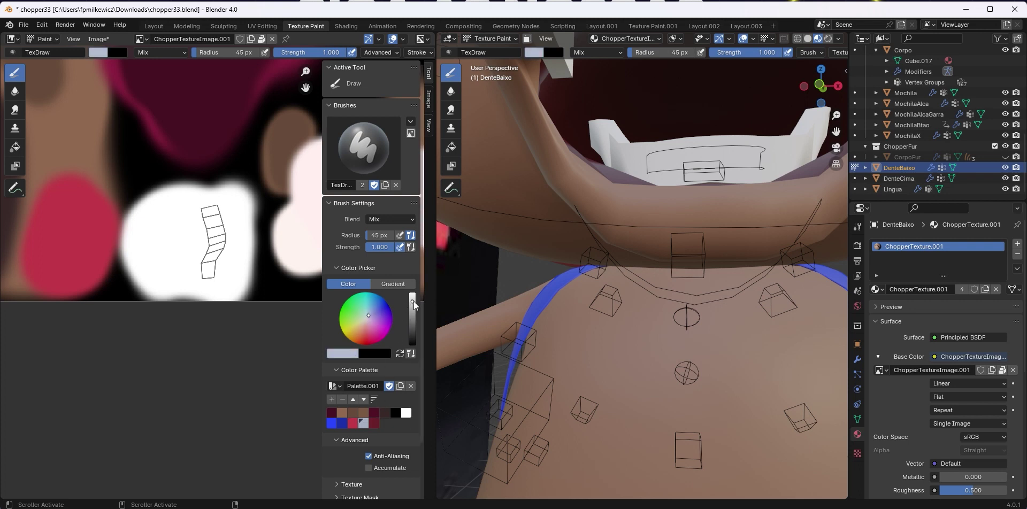
{"action": "key", "text": "f"}
{"action": "left_click", "coordinate": [657, 205]}
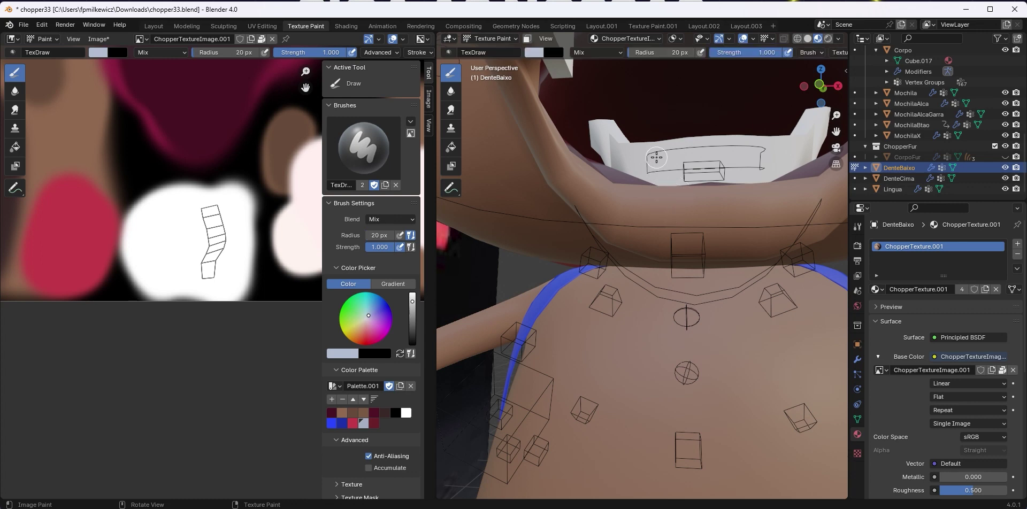
{"action": "left_click_drag", "start_coordinate": [656, 146], "coordinate": [658, 191]}
{"action": "key", "text": "ctrl+z"}
{"action": "key", "text": "f"}
{"action": "left_click", "coordinate": [676, 177]}
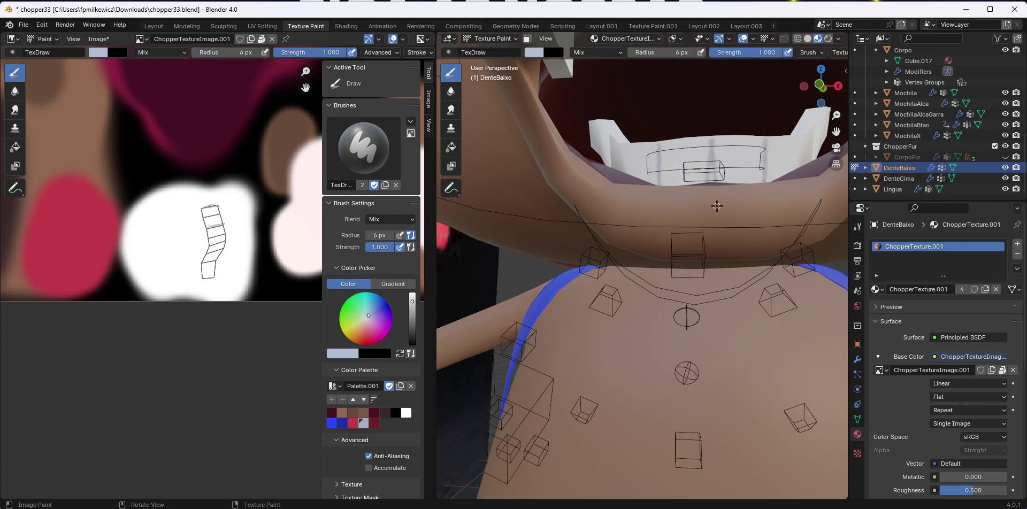
Check from near and far how the thin grey-blue separator lines look on the lower teeth
{"action": "scroll", "coordinate": [622, 193], "scroll_direction": "down", "scroll_amount": 6}
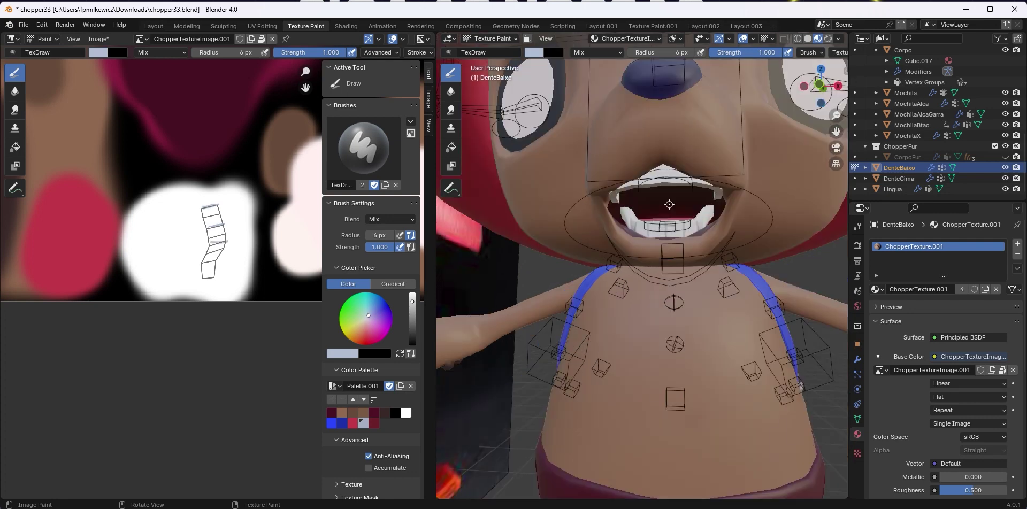
{"action": "middle_click_drag", "start_coordinate": [688, 217], "coordinate": [665, 220]}
{"action": "scroll", "coordinate": [643, 236], "scroll_direction": "up", "scroll_amount": 5}
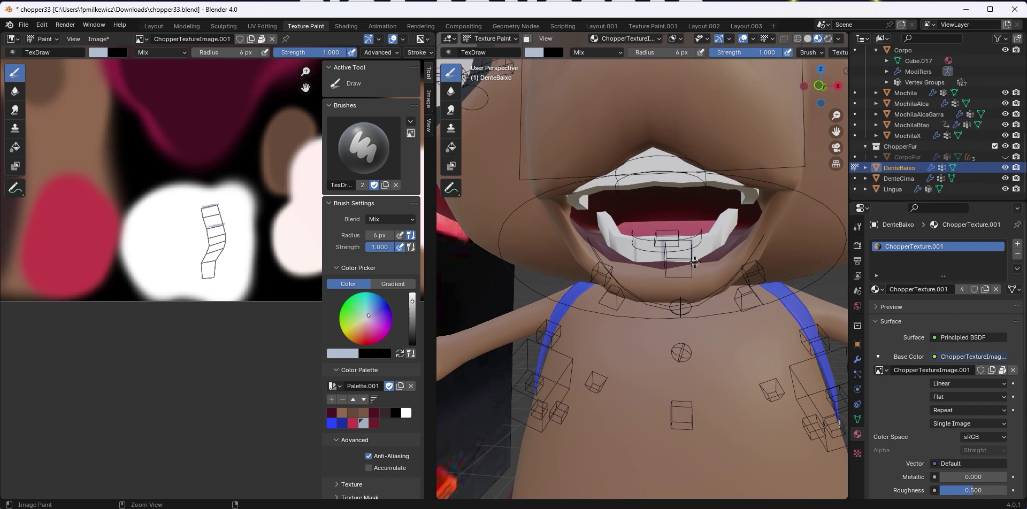
{"action": "scroll", "coordinate": [712, 254], "scroll_direction": "down", "scroll_amount": 5}
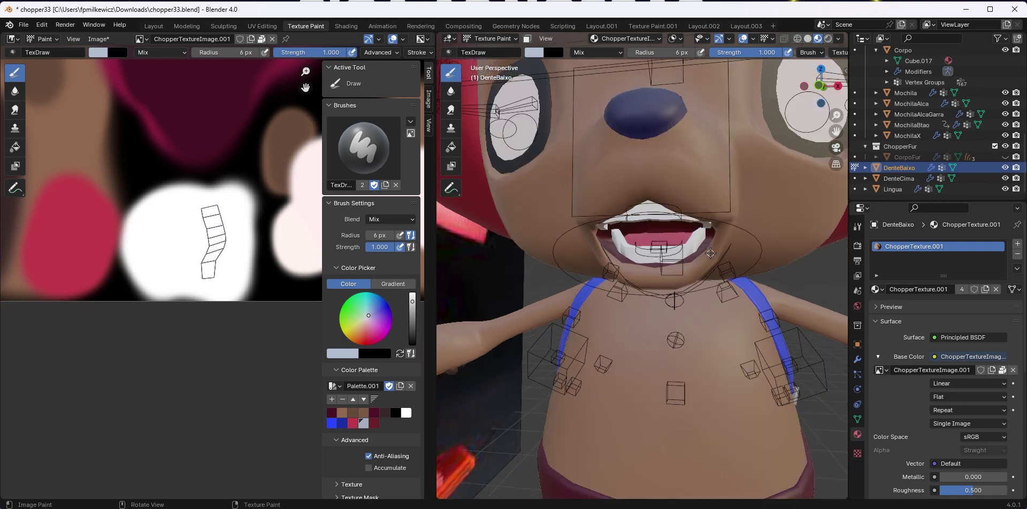
{"action": "middle_click_drag", "start_coordinate": [711, 254], "coordinate": [662, 277]}
{"action": "scroll", "coordinate": [616, 271], "scroll_direction": "down", "scroll_amount": 4}
{"action": "scroll", "coordinate": [663, 277], "scroll_direction": "up", "scroll_amount": 6}
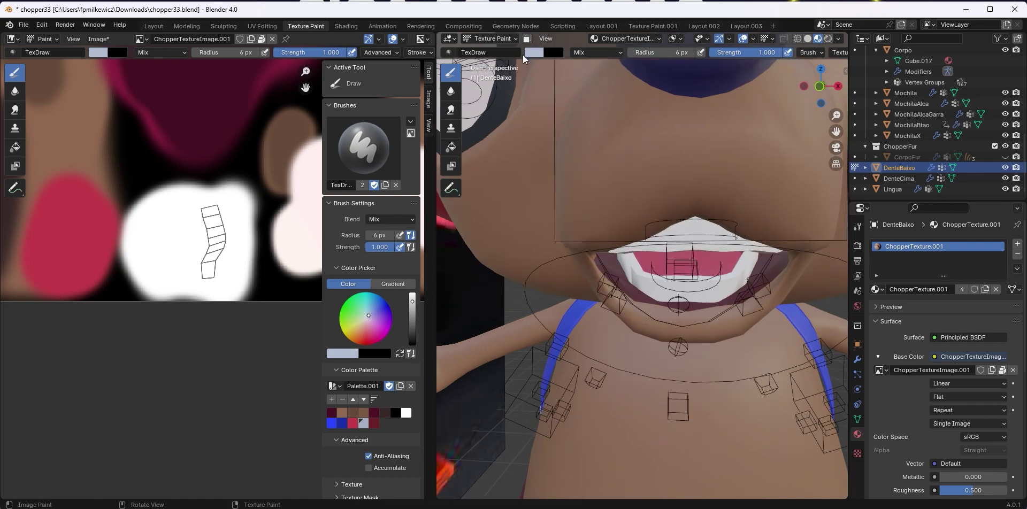
Put the upper teeth object DenteCima in Texture Paint mode and paint thin pale blue lines across it as tooth separators
{"action": "left_click", "coordinate": [490, 39]}
{"action": "left_click", "coordinate": [490, 53]}
{"action": "left_click", "coordinate": [688, 231]}
{"action": "left_click", "coordinate": [688, 232]}
{"action": "left_click", "coordinate": [490, 39]}
{"action": "left_click", "coordinate": [489, 109]}
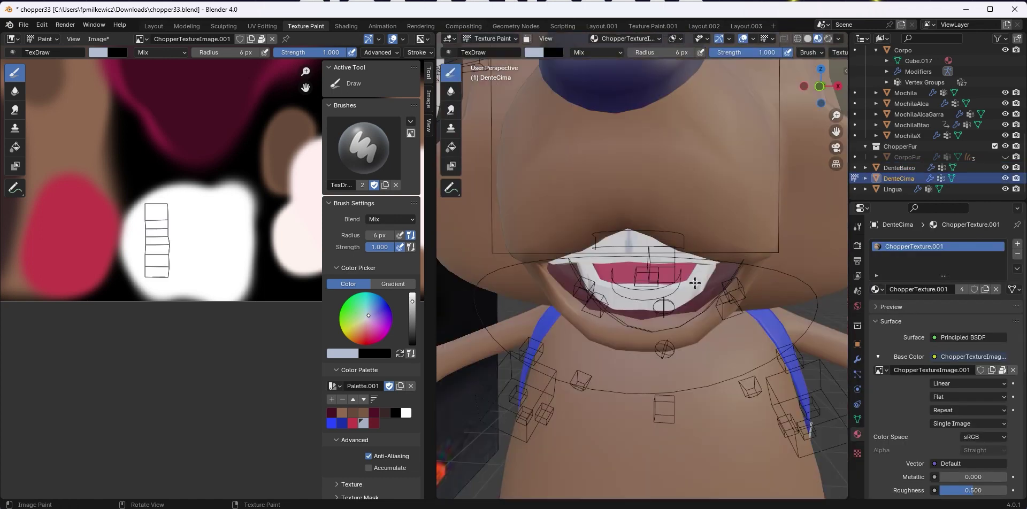
{"action": "scroll", "coordinate": [695, 228], "scroll_direction": "up", "scroll_amount": 5}
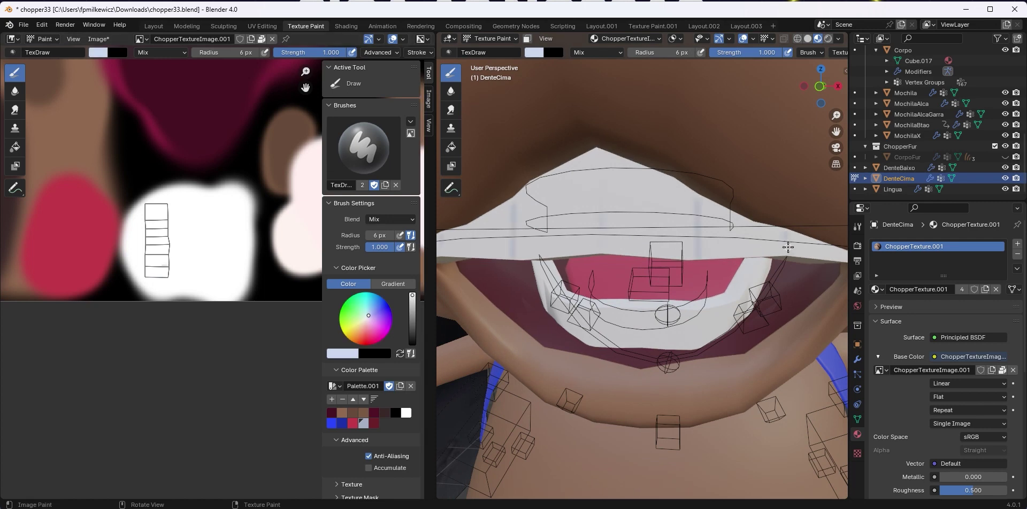
{"action": "scroll", "coordinate": [785, 340], "scroll_direction": "down", "scroll_amount": 10}
Return to Object Mode, select the rigChopper armature and switch it to Pose Mode
{"action": "left_click", "coordinate": [489, 39]}
{"action": "left_click", "coordinate": [490, 53]}
{"action": "middle_click_drag", "start_coordinate": [669, 262], "coordinate": [639, 268]}
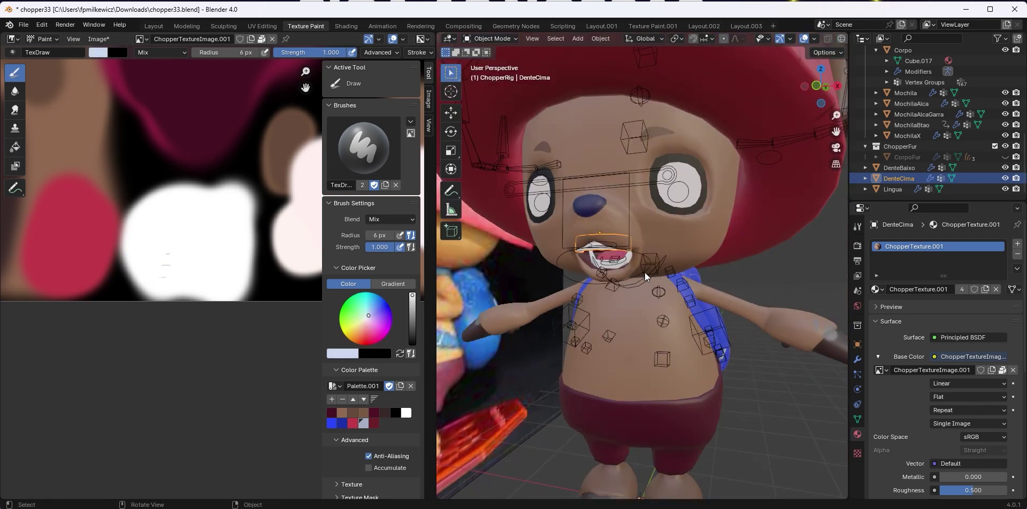
{"action": "left_click", "coordinate": [651, 280]}
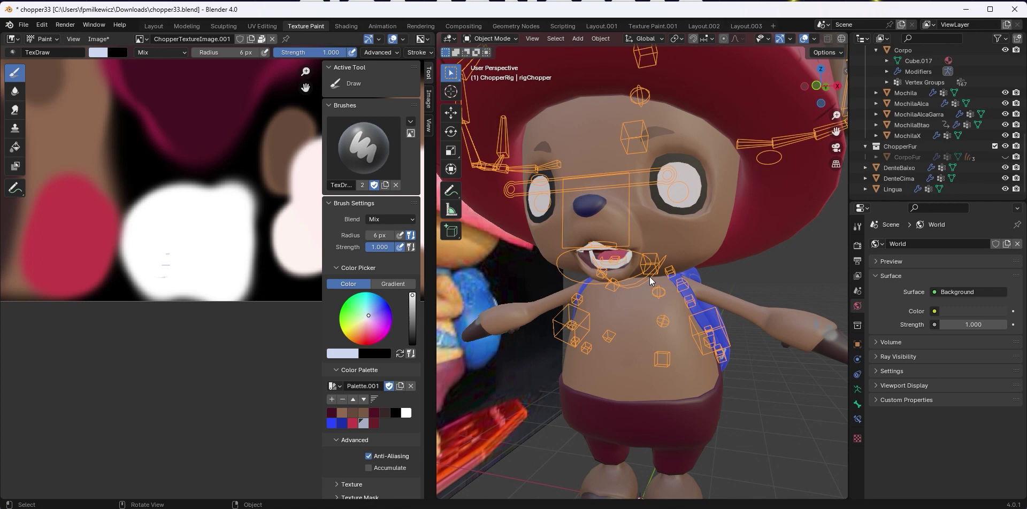
{"action": "key", "text": "ctrl+Tab"}
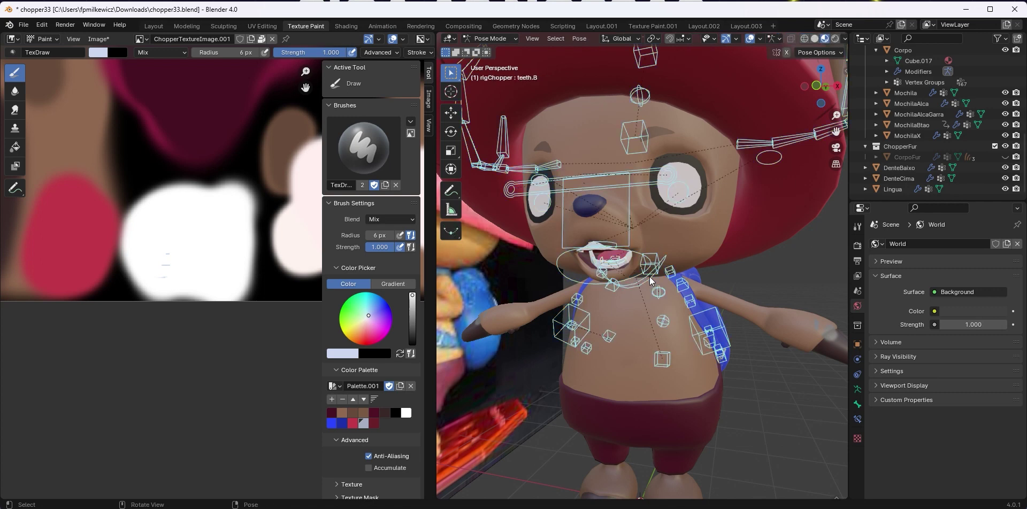
In the right orthographic view, rotate the jaw_master control to open the mouth wider
{"action": "middle_click_drag", "start_coordinate": [647, 275], "coordinate": [594, 271]}
{"action": "key", "text": "KP_3"}
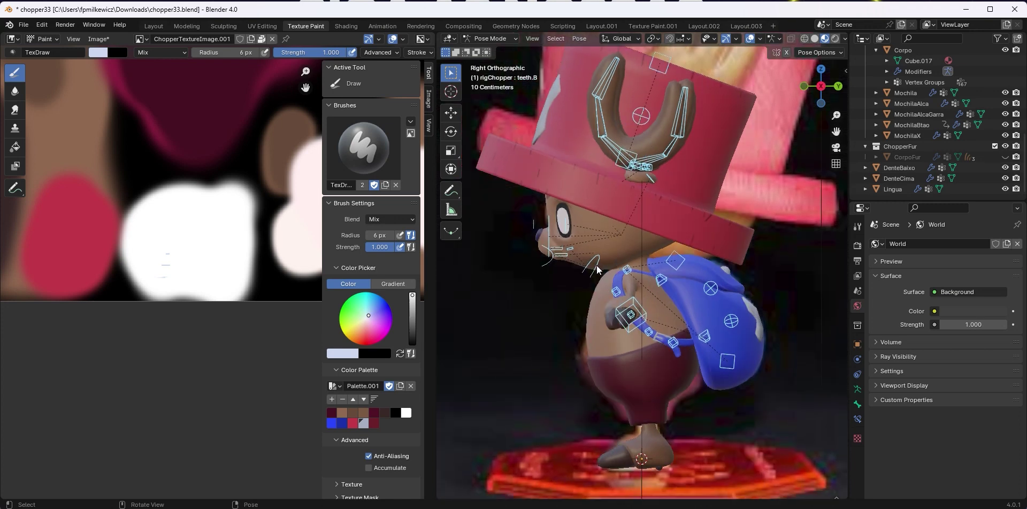
{"action": "left_click", "coordinate": [589, 267]}
{"action": "key", "text": "r"}
{"action": "left_click", "coordinate": [590, 277]}
{"action": "scroll", "coordinate": [589, 277], "scroll_direction": "up", "scroll_amount": 6}
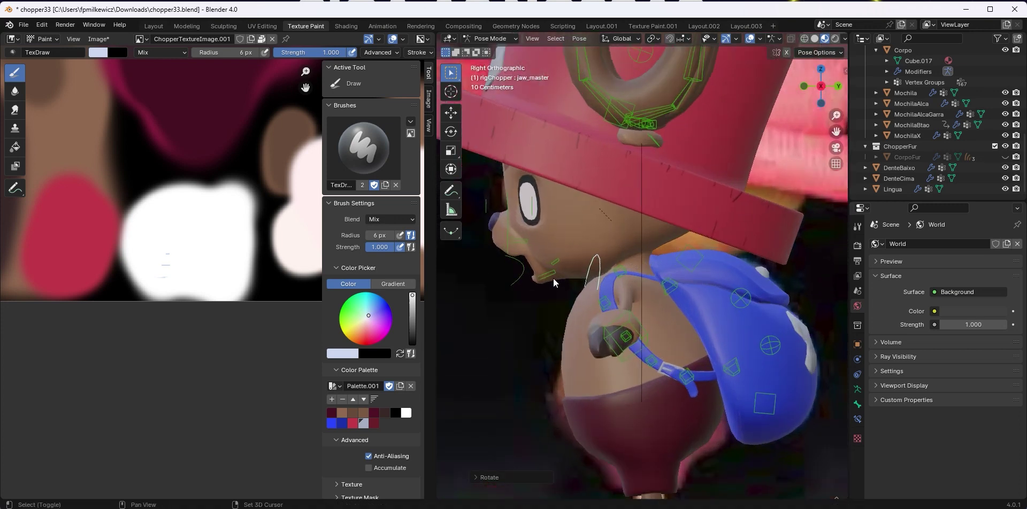
{"action": "middle_click_drag", "start_coordinate": [590, 277], "coordinate": [679, 290], "text": "shift"}
Reposition the lower teeth control teeth.B and the upper teeth control teeth.T to fit both rows of teeth to the opened mouth
{"action": "left_click", "coordinate": [663, 280]}
{"action": "key", "text": "g"}
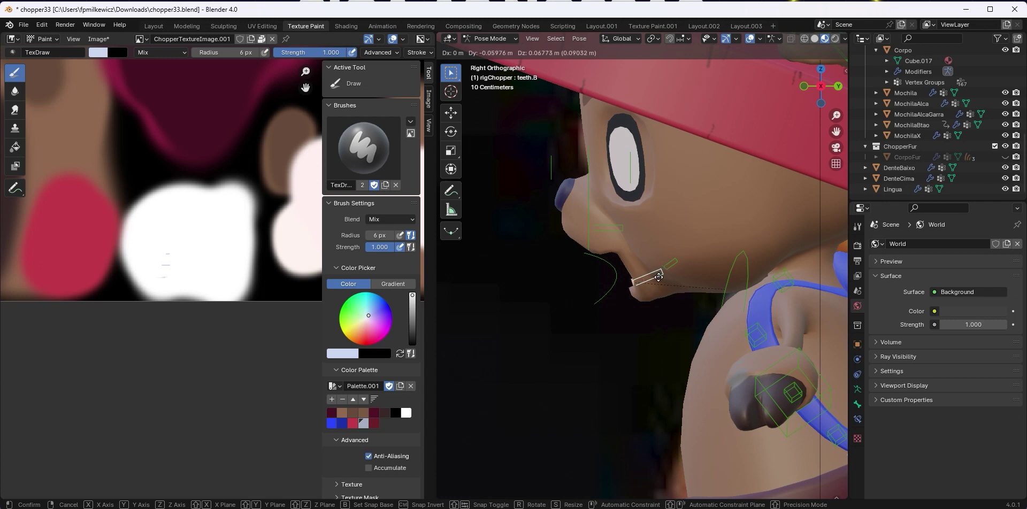
{"action": "left_click", "coordinate": [667, 285]}
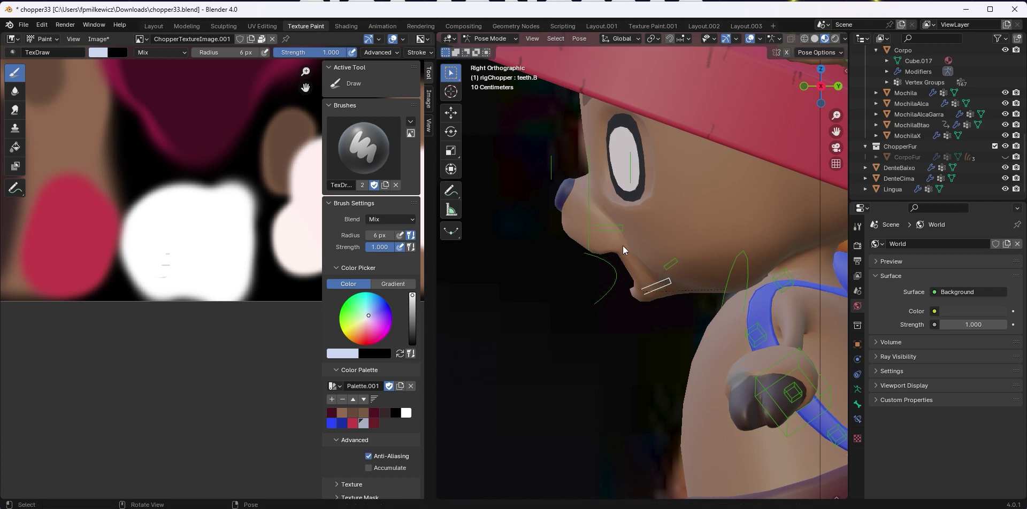
{"action": "left_click", "coordinate": [615, 232]}
{"action": "key", "text": "g"}
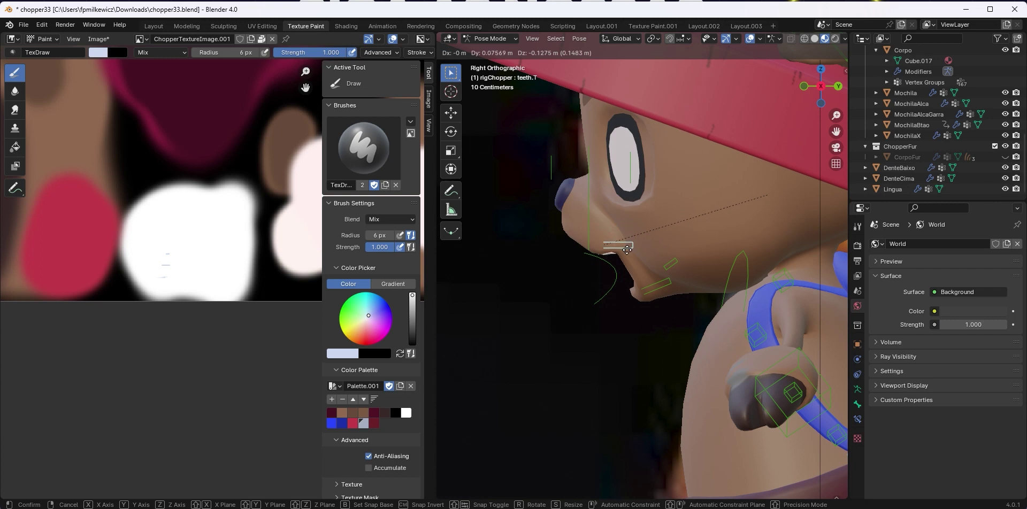
{"action": "left_click", "coordinate": [623, 249]}
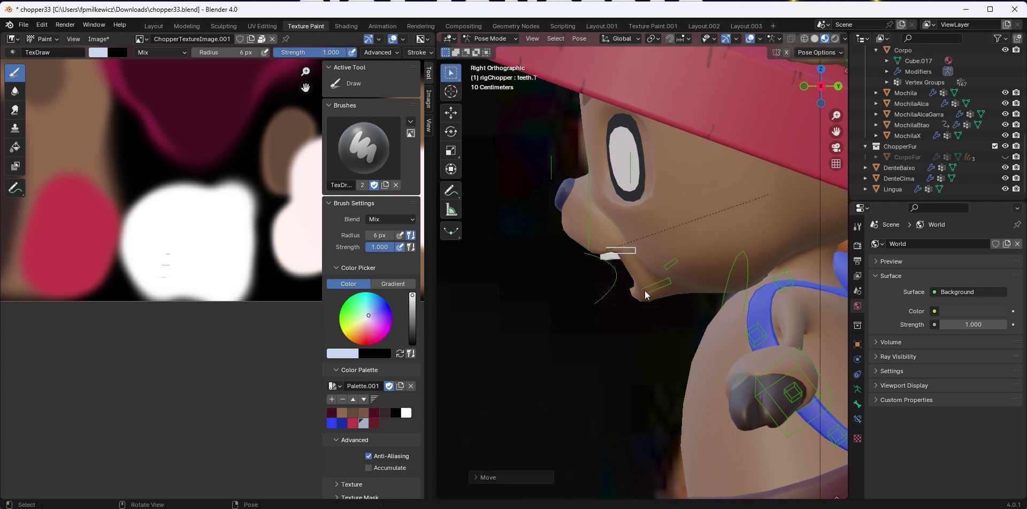
{"action": "left_click", "coordinate": [644, 291]}
{"action": "key", "text": "g"}
{"action": "left_click", "coordinate": [668, 271]}
Move the tongue control about 0.31 m forward so the tongue sticks out of the mouth, and enlarge it
{"action": "left_click", "coordinate": [670, 264]}
{"action": "key", "text": "g"}
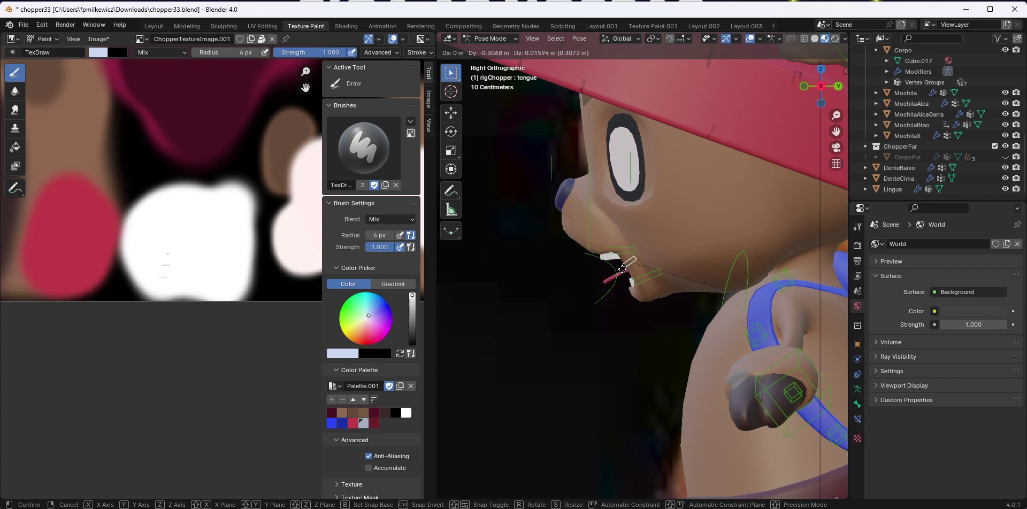
{"action": "left_click", "coordinate": [622, 269]}
{"action": "middle_click_drag", "start_coordinate": [603, 284], "coordinate": [716, 290]}
{"action": "key", "text": "s"}
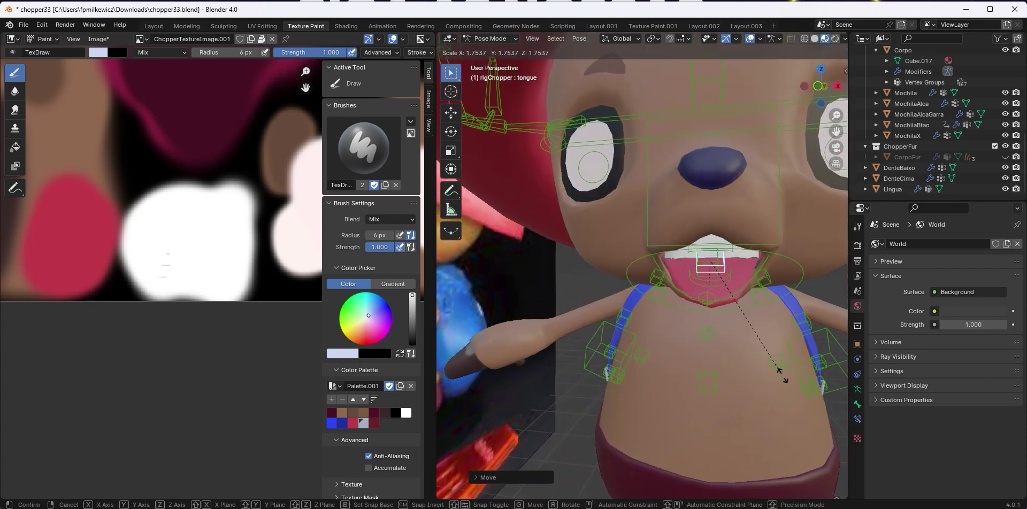
{"action": "left_click", "coordinate": [771, 369]}
Tilt the tongue control in side and front views, scale it to about 0.96 and reposition it between the teeth
{"action": "middle_click_drag", "start_coordinate": [771, 369], "coordinate": [738, 380]}
{"action": "key", "text": "r"}
{"action": "left_click", "coordinate": [730, 332]}
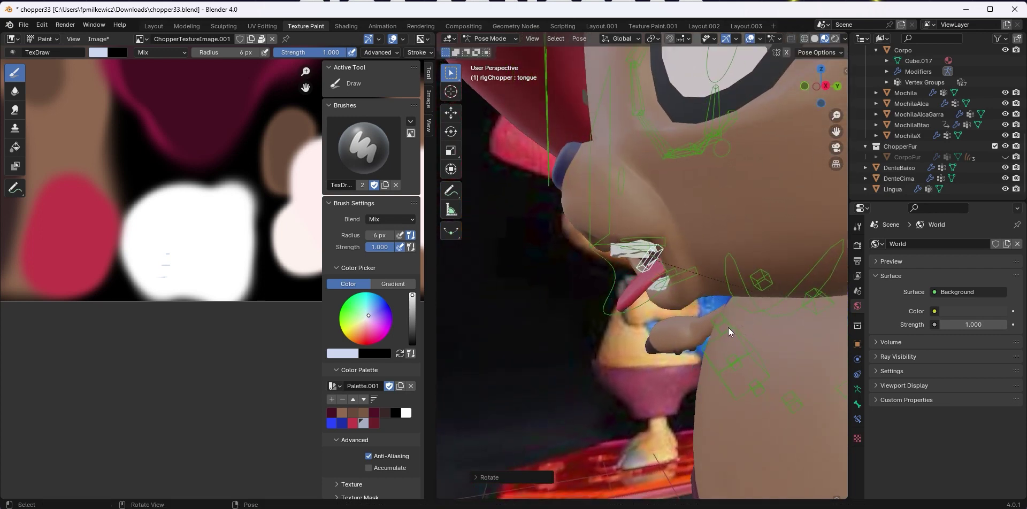
{"action": "middle_click_drag", "start_coordinate": [729, 331], "coordinate": [750, 370]}
{"action": "key", "text": "r"}
{"action": "left_click", "coordinate": [766, 377]}
{"action": "key", "text": "s"}
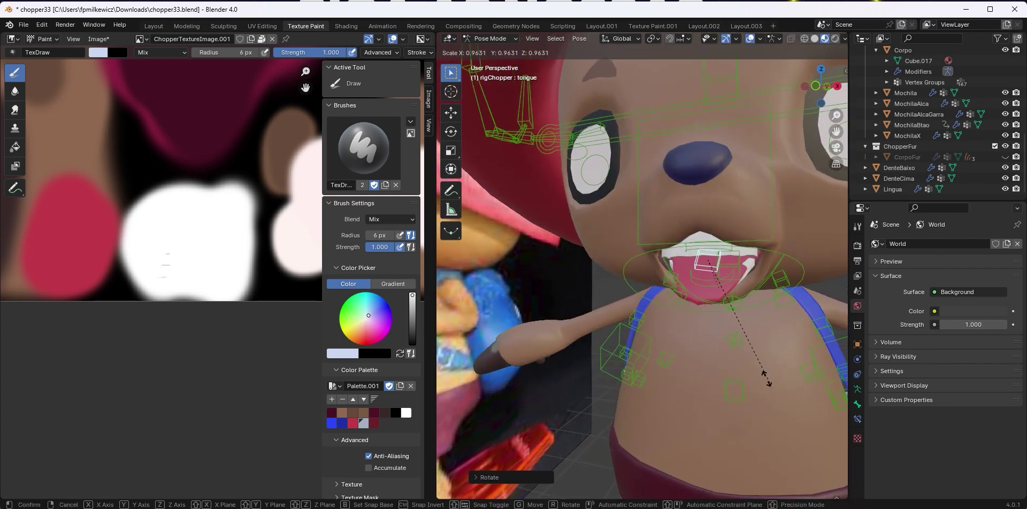
{"action": "left_click", "coordinate": [766, 377]}
{"action": "key", "text": "g"}
{"action": "left_click", "coordinate": [755, 372]}
Show the metarig bones briefly, hide them again, and examine the posed character from the front and from farther away
{"action": "middle_click_drag", "start_coordinate": [756, 372], "coordinate": [735, 382]}
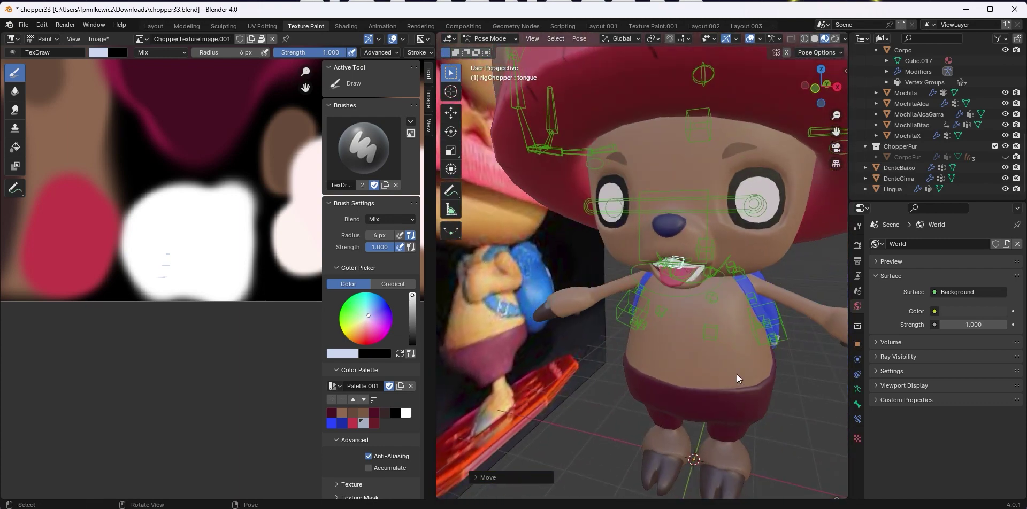
{"action": "scroll", "coordinate": [922, 146], "scroll_direction": "up", "scroll_amount": 5}
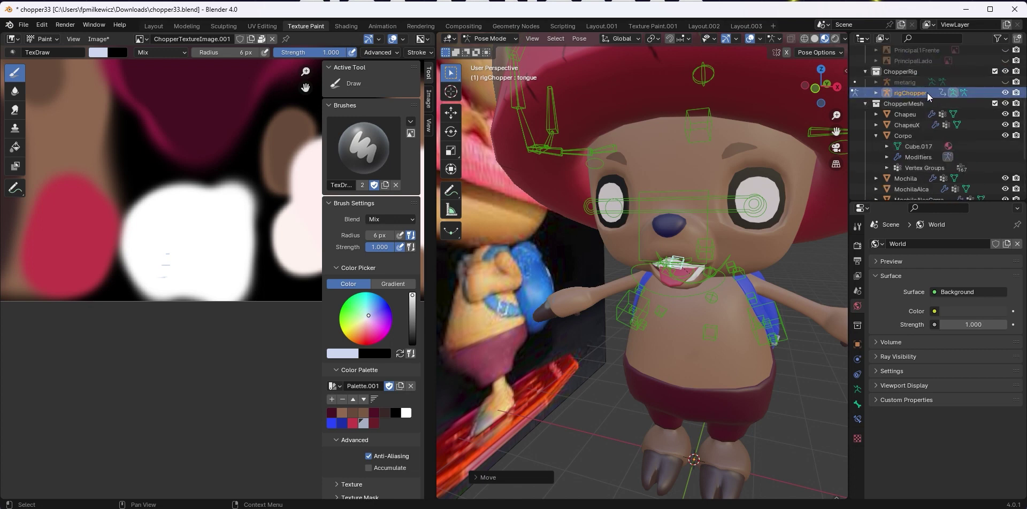
{"action": "left_click", "coordinate": [1007, 82]}
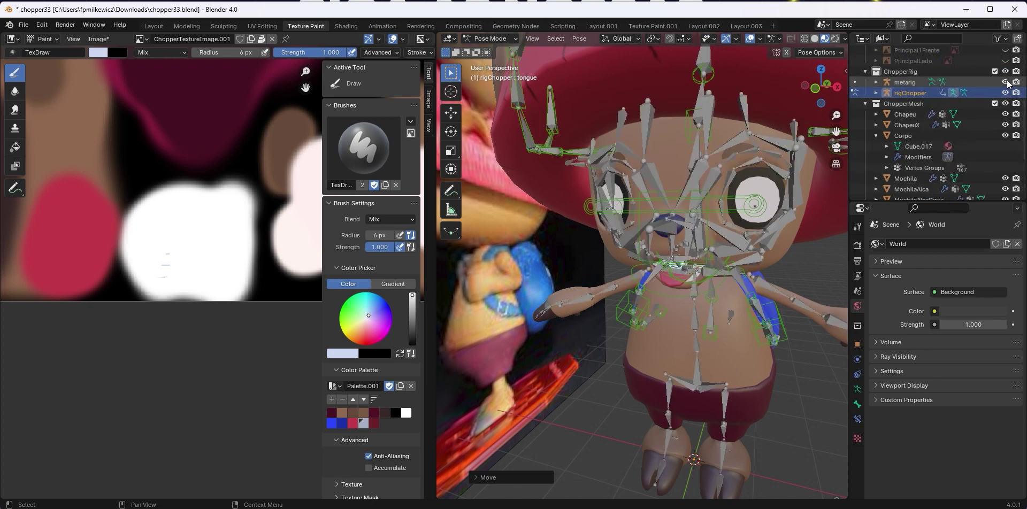
{"action": "left_click", "coordinate": [1006, 82]}
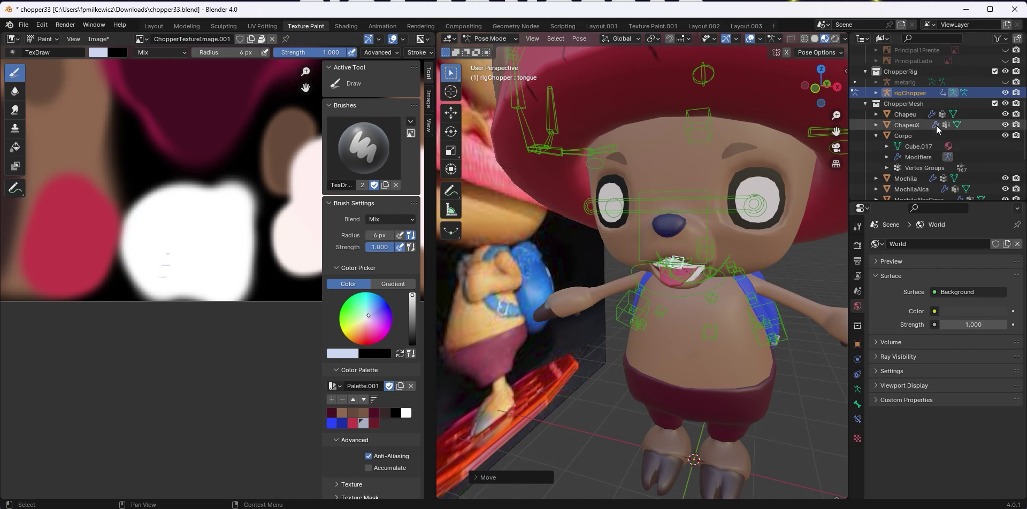
{"action": "middle_click_drag", "start_coordinate": [738, 296], "coordinate": [707, 294]}
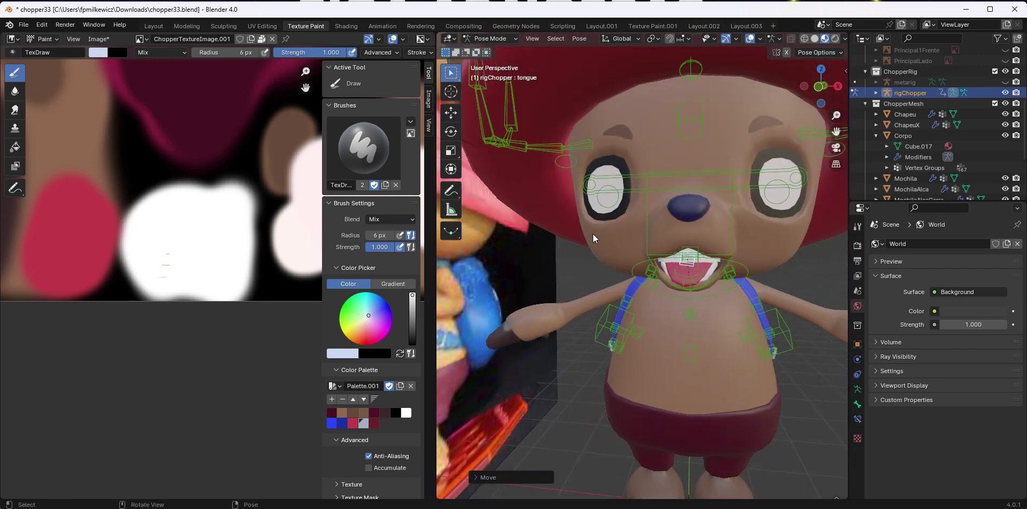
{"action": "mouse_move", "coordinate": [712, 299]}
{"action": "middle_mouse_down"}
{"action": "mouse_move", "coordinate": [650, 295]}
{"action": "mouse_move", "coordinate": [712, 304]}
{"action": "middle_mouse_up"}
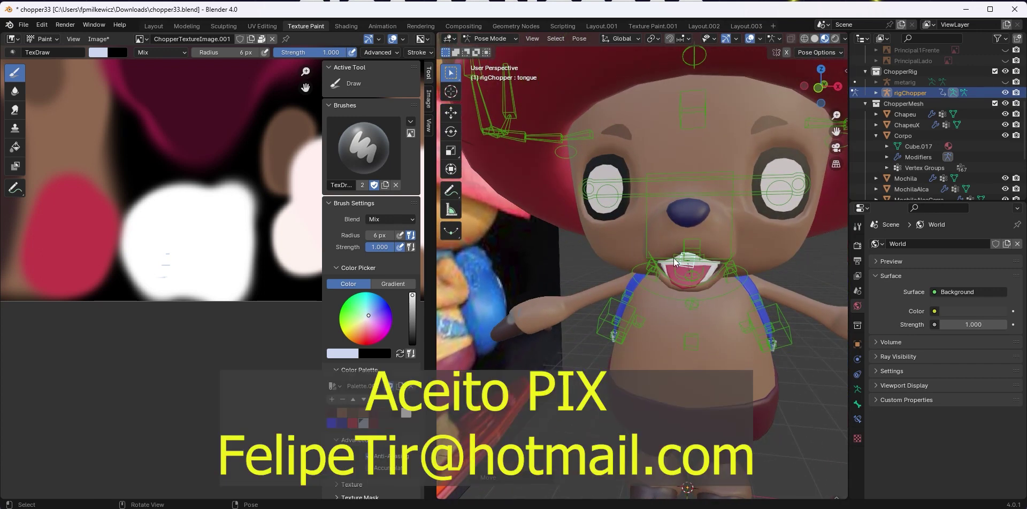
{"action": "middle_click_drag", "start_coordinate": [674, 258], "coordinate": [716, 338]}
{"action": "middle_click_drag", "start_coordinate": [691, 246], "coordinate": [702, 264]}
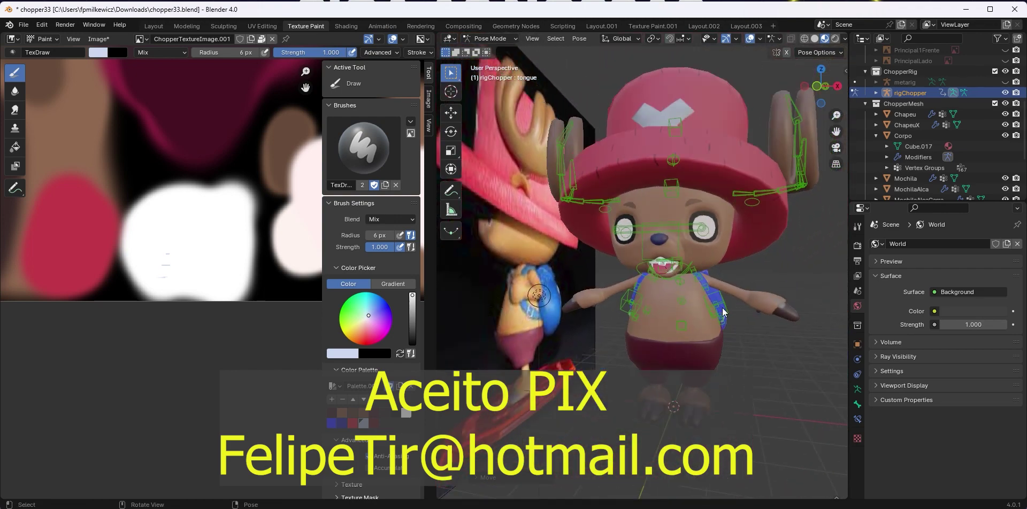